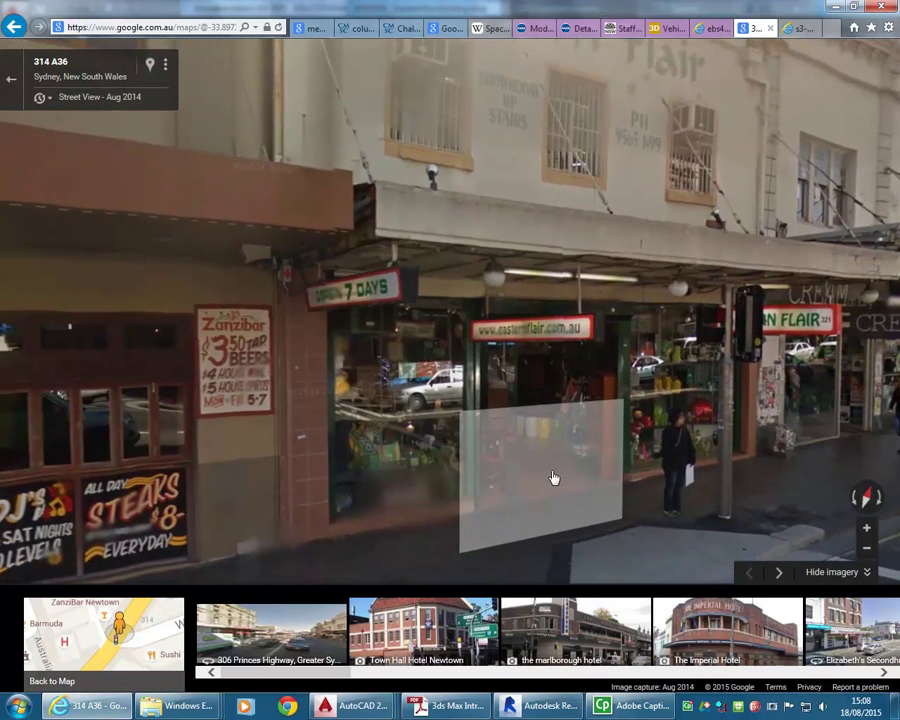
- Examine the Eastern Flair shopfront in Street View and switch to the building's 3D view in Revit
left_click_drag(438, 432, 468, 410)
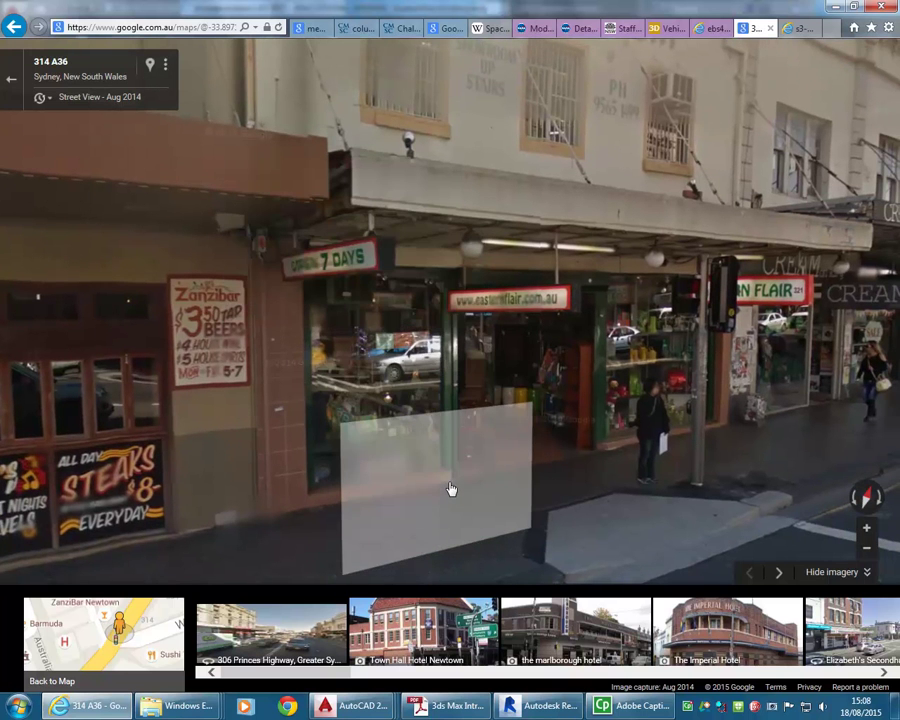
left_click_drag(447, 284, 436, 342)
left_click_drag(516, 540, 497, 512)
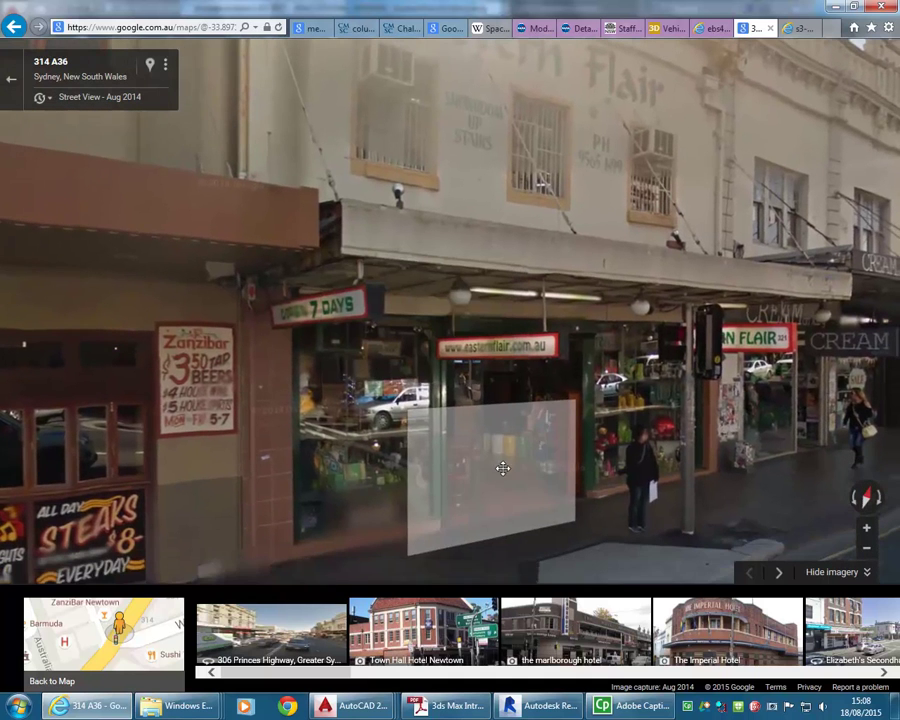
left_click(537, 706)
scroll(304, 304, "down", 1)
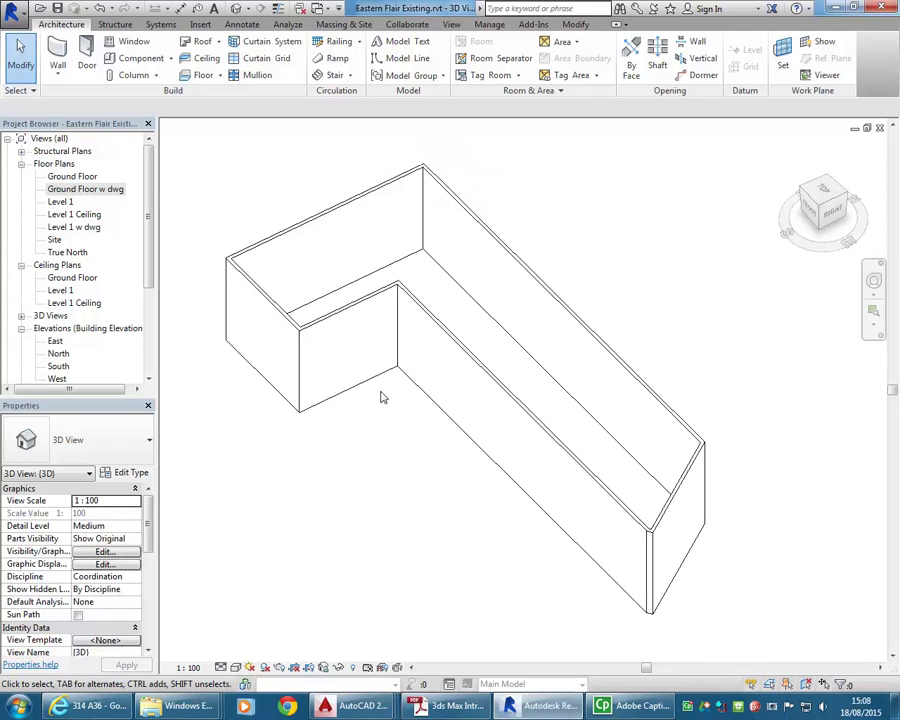
scroll(382, 398, "up", 1)
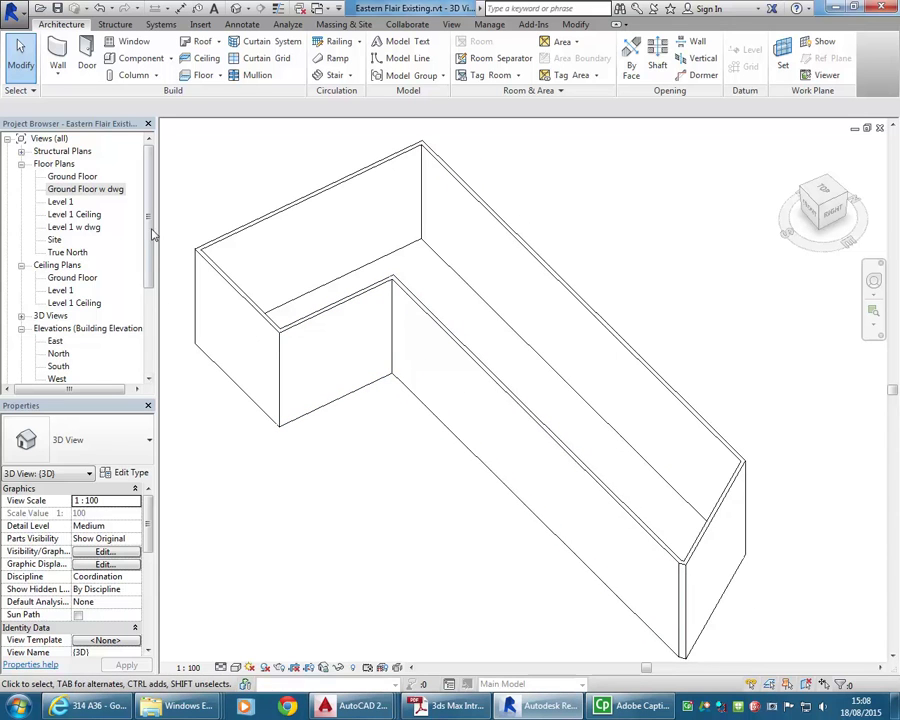
- Open the South elevation and bring the level markers beside the building's end wall into close view
scroll(150, 233, "down", 2)
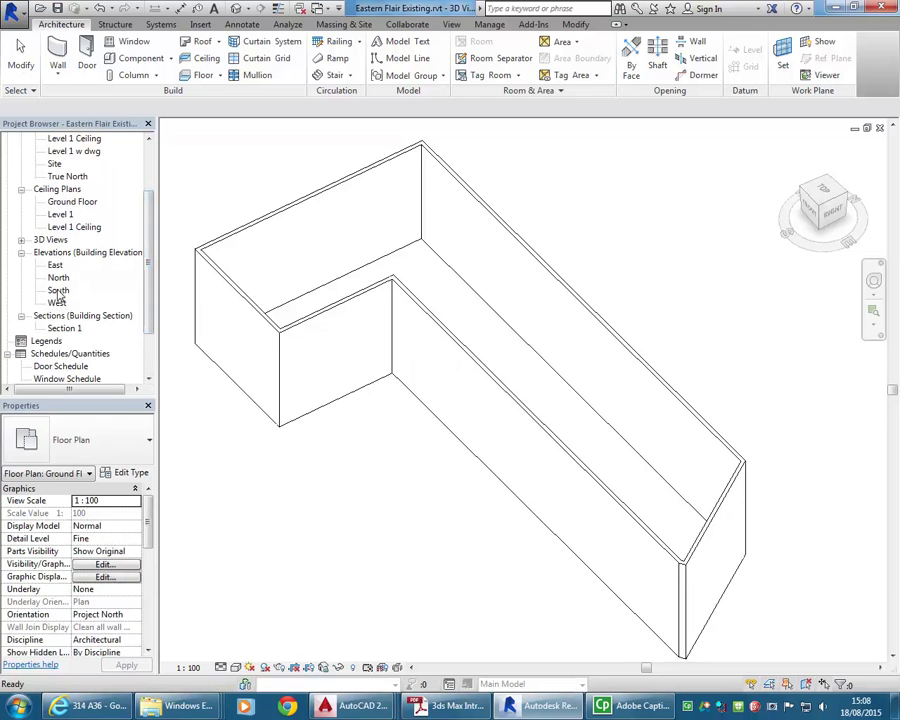
double_click(58, 291)
middle_click_drag(637, 362, 510, 366)
scroll(603, 408, "up", 3)
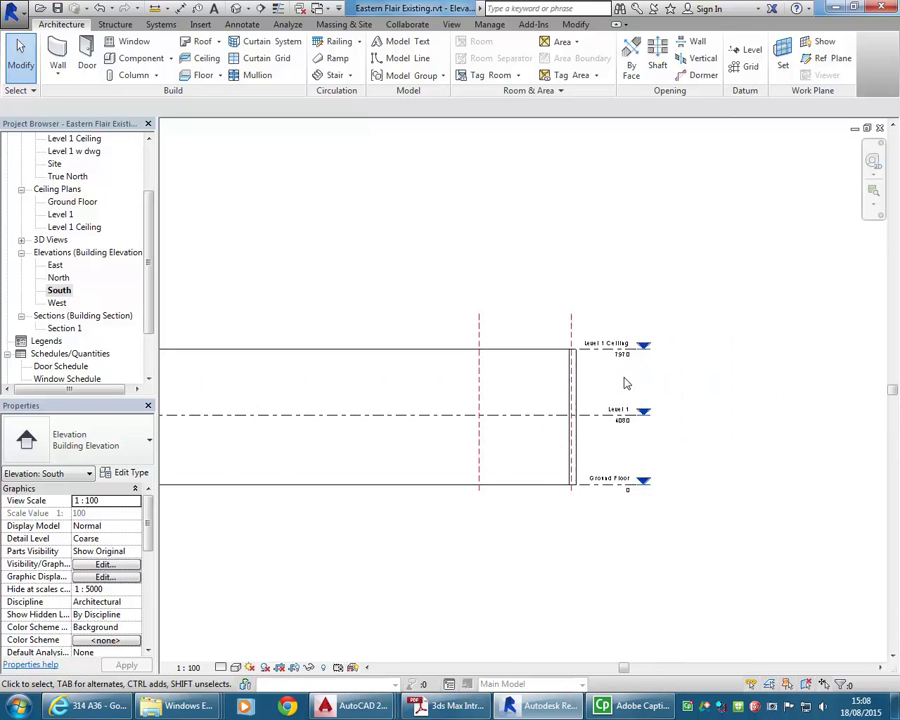
scroll(614, 402, "up", 2)
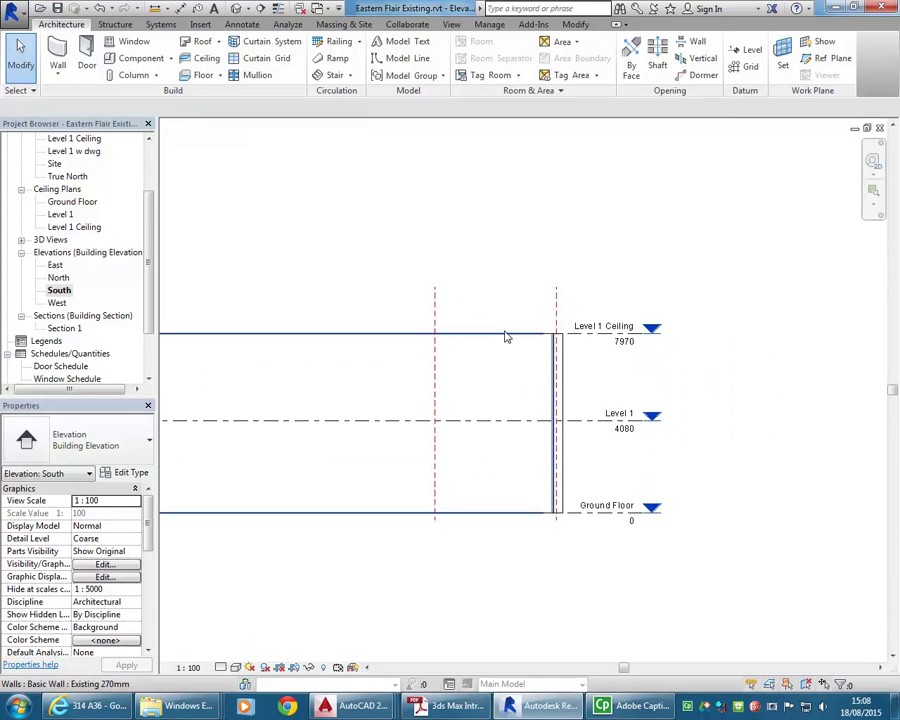
scroll(560, 359, "up", 3)
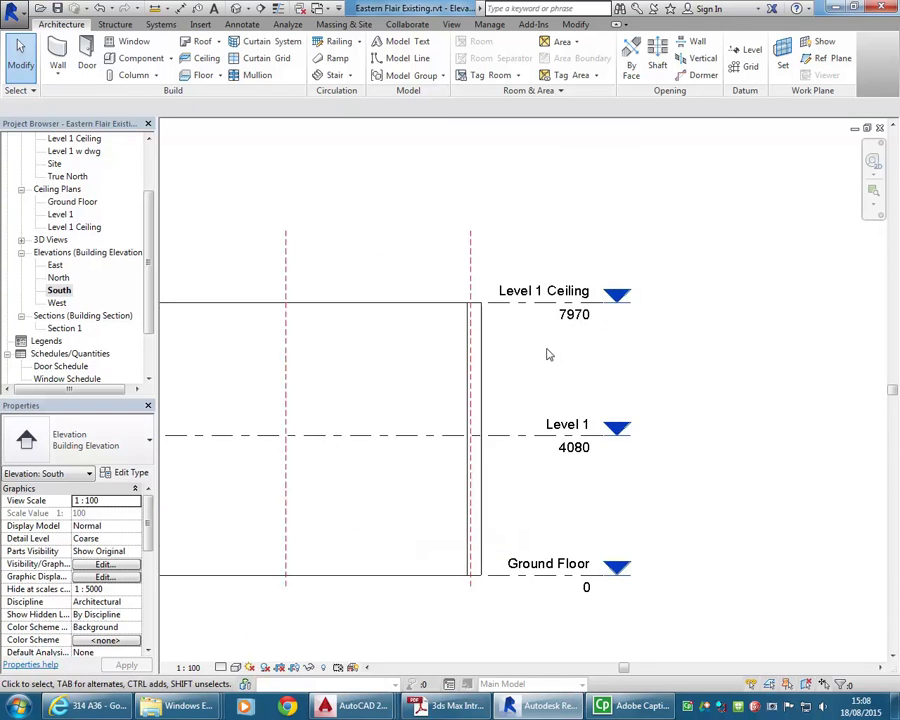
scroll(538, 340, "down", 1)
scroll(505, 333, "up", 2)
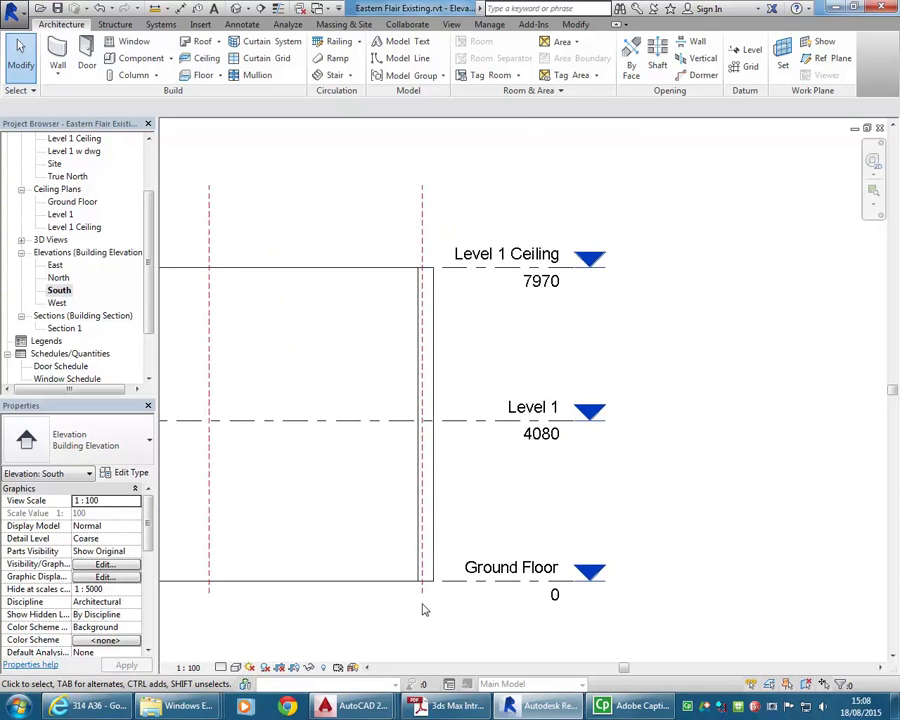
- Switch to EasternFlair-Existing.dwg in AutoCAD and measure section a's upper-storey rear wall from its top down to the ground floor line
mouse_move(360, 706)
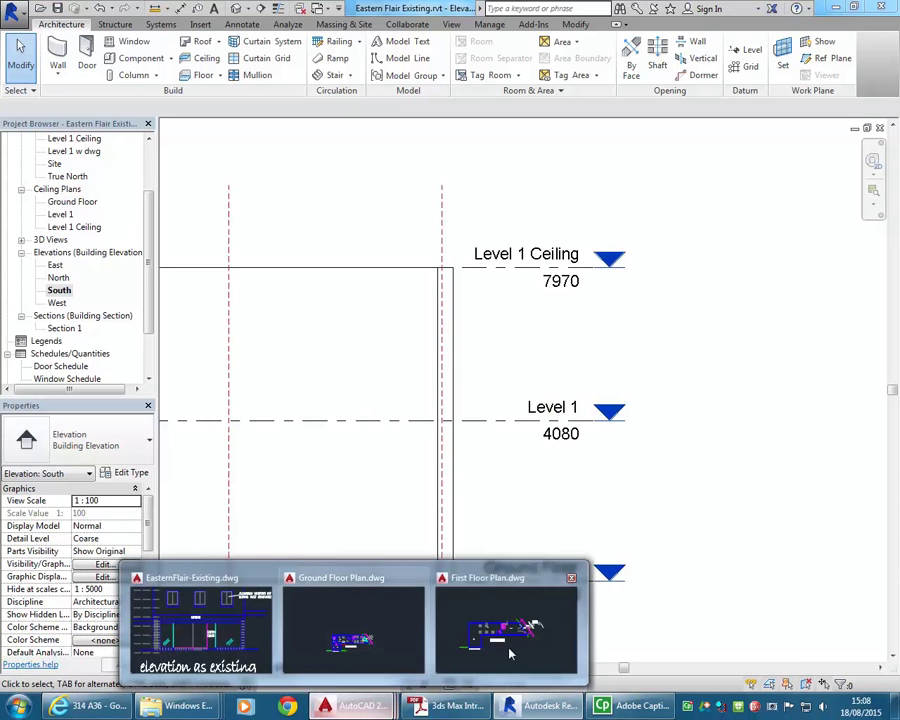
left_click(206, 630)
scroll(363, 275, "down", 6)
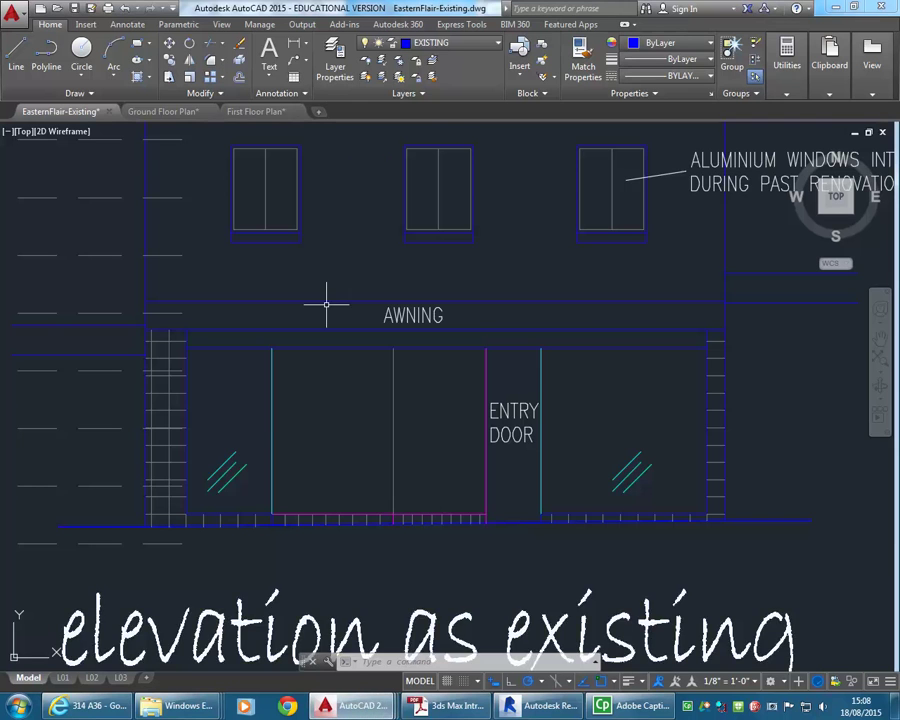
middle_click_drag(363, 275, 304, 444)
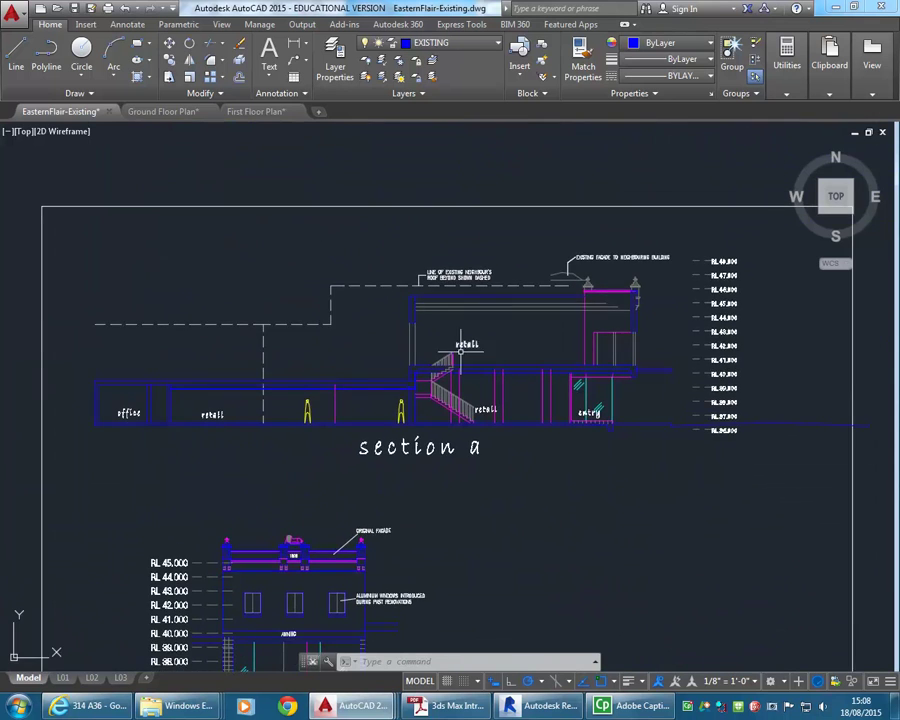
scroll(456, 304, "up", 5)
middle_click_drag(383, 293, 374, 293)
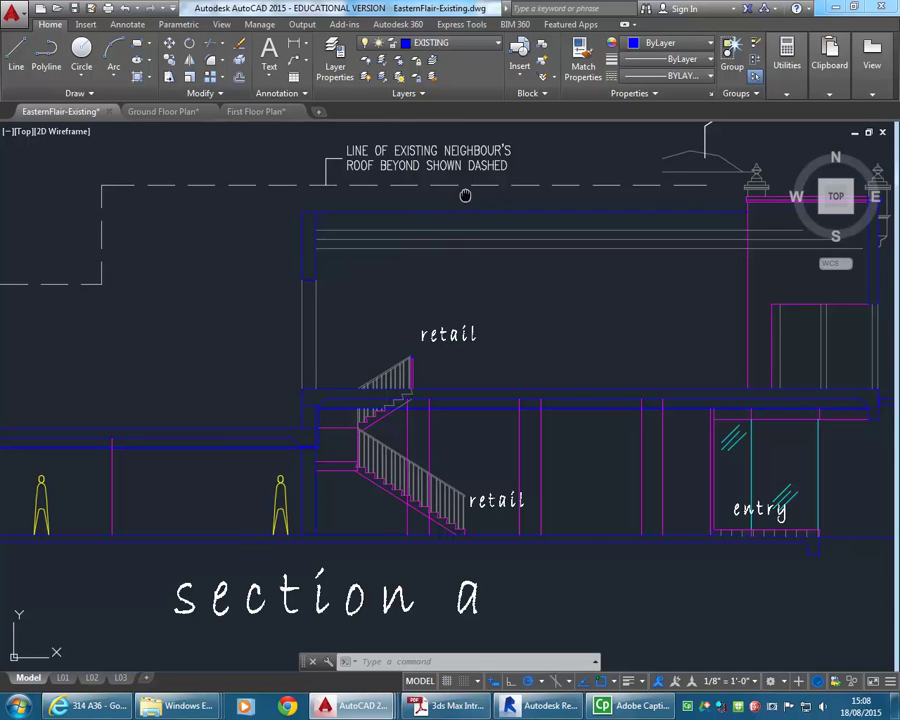
middle_click_drag(472, 196, 431, 199)
left_click(799, 60)
left_click(790, 120)
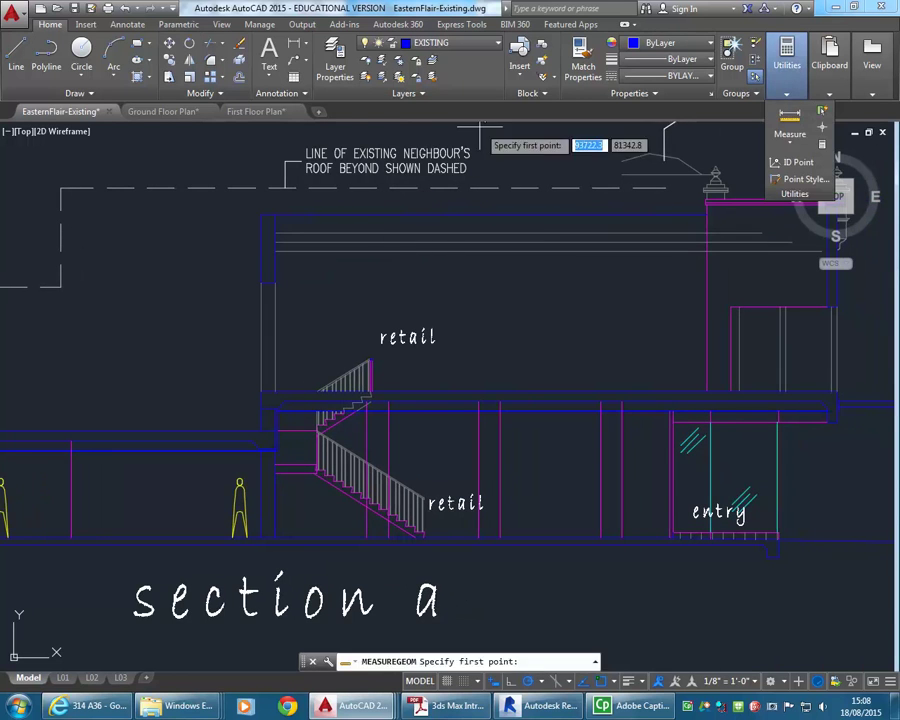
left_click(262, 214)
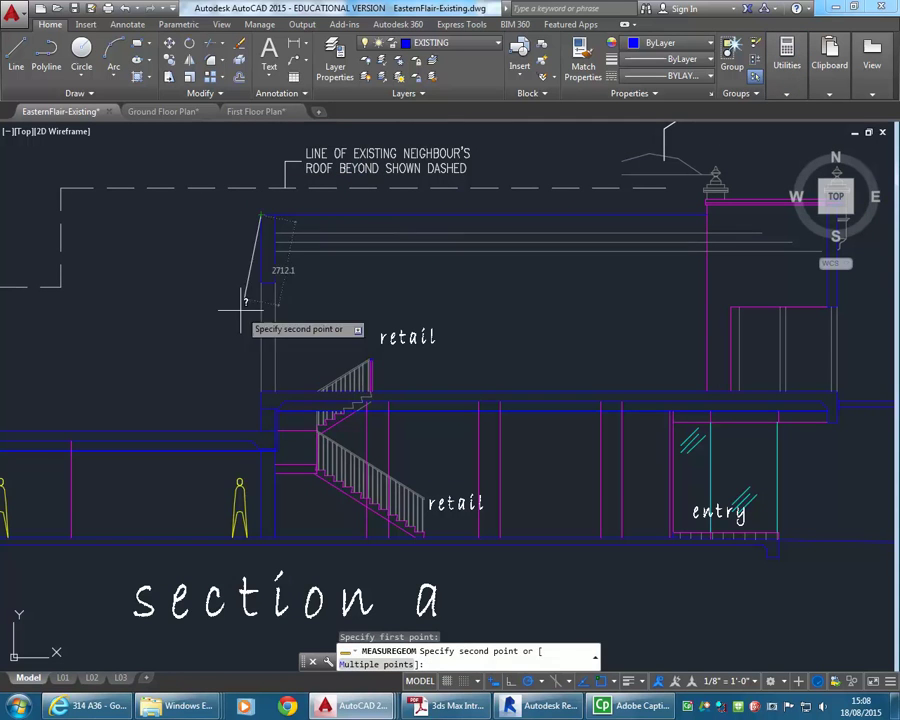
left_click(262, 536)
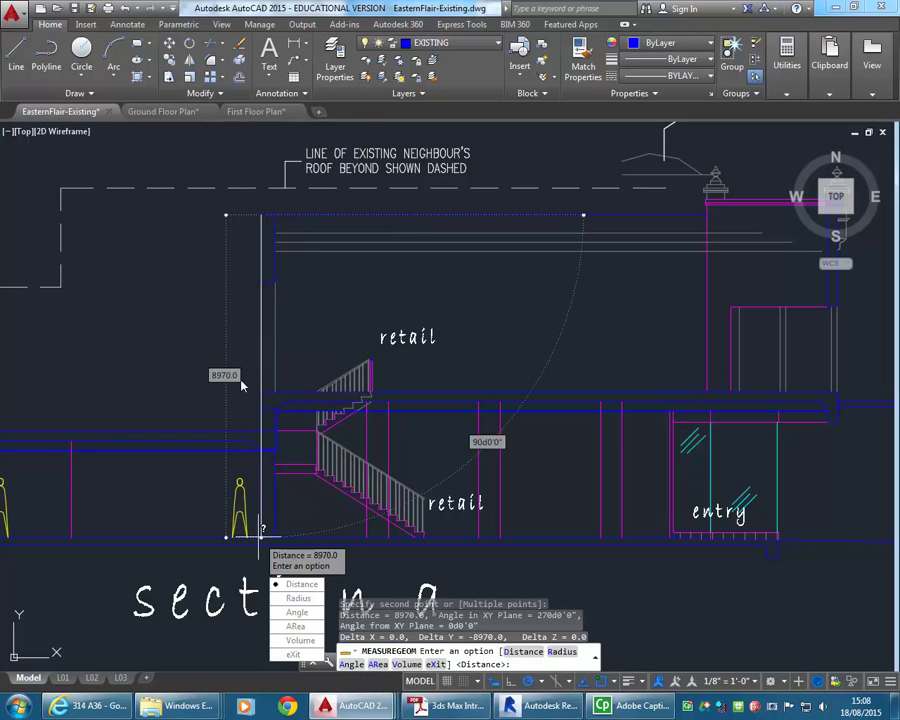
- Return to the South elevation in Revit and set the Level 1 Ceiling elevation to 8970
left_click(537, 707)
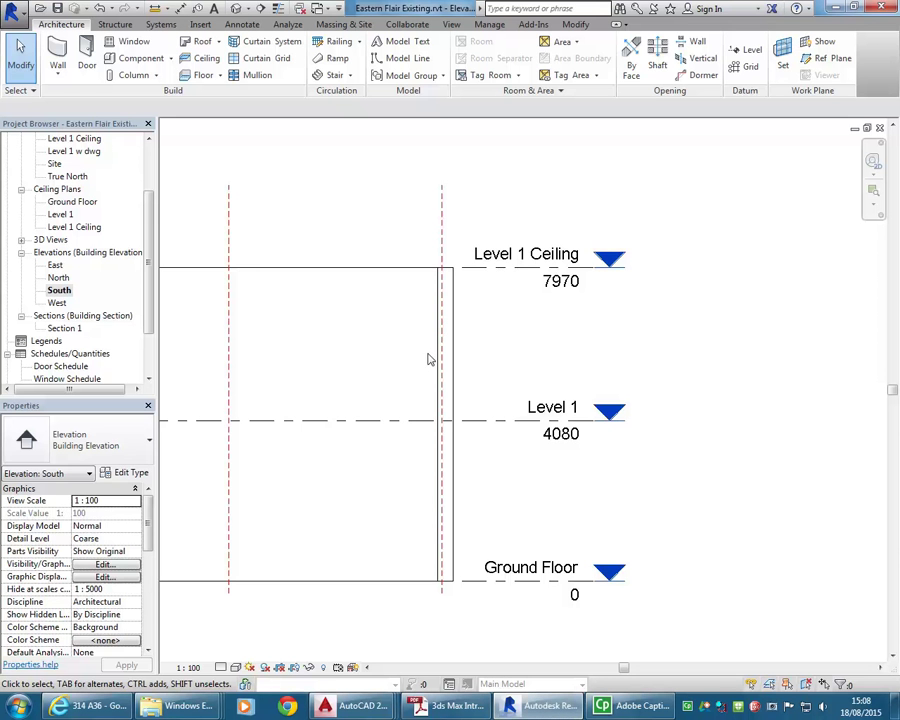
left_click(560, 281)
left_click(560, 281)
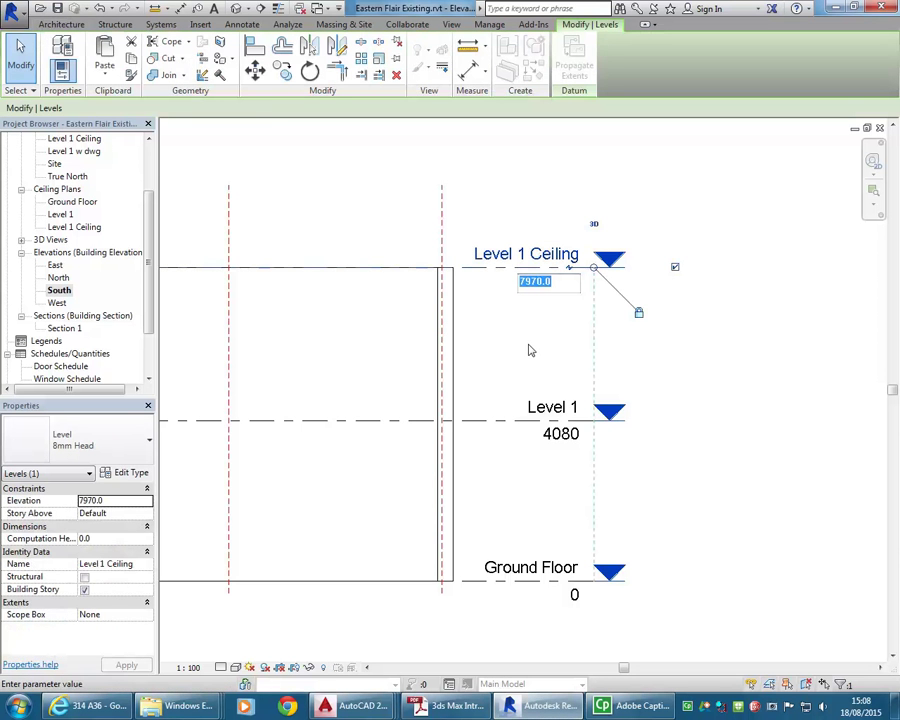
type("8970")
key("Return")
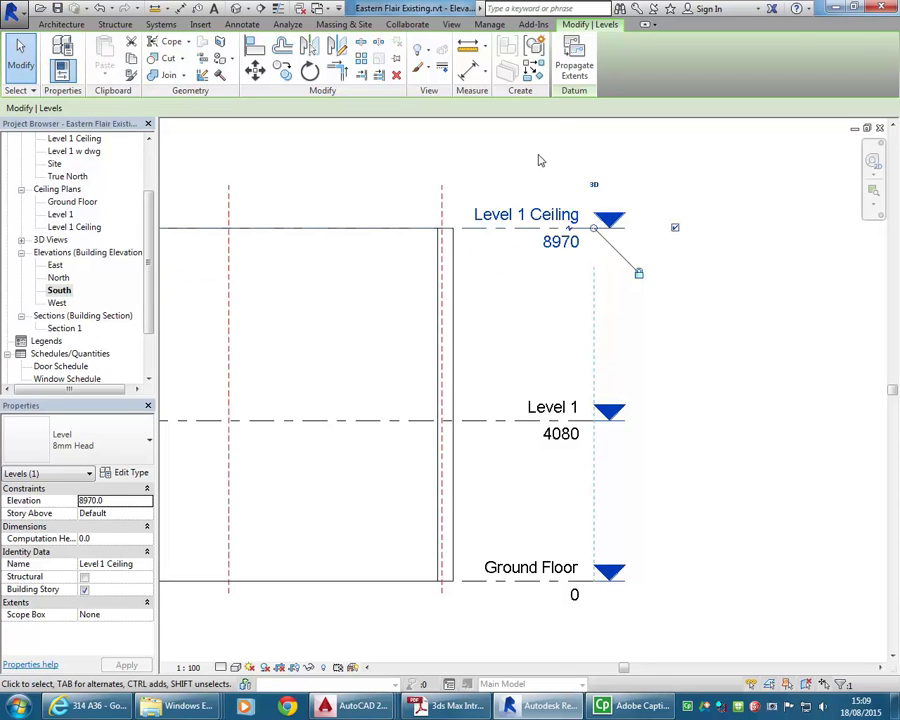
left_click(540, 160)
- Rename the Level 1 Ceiling level to TOW and rename its corresponding views as well
scroll(540, 160, "up", 2)
left_click(526, 241)
left_click(530, 247)
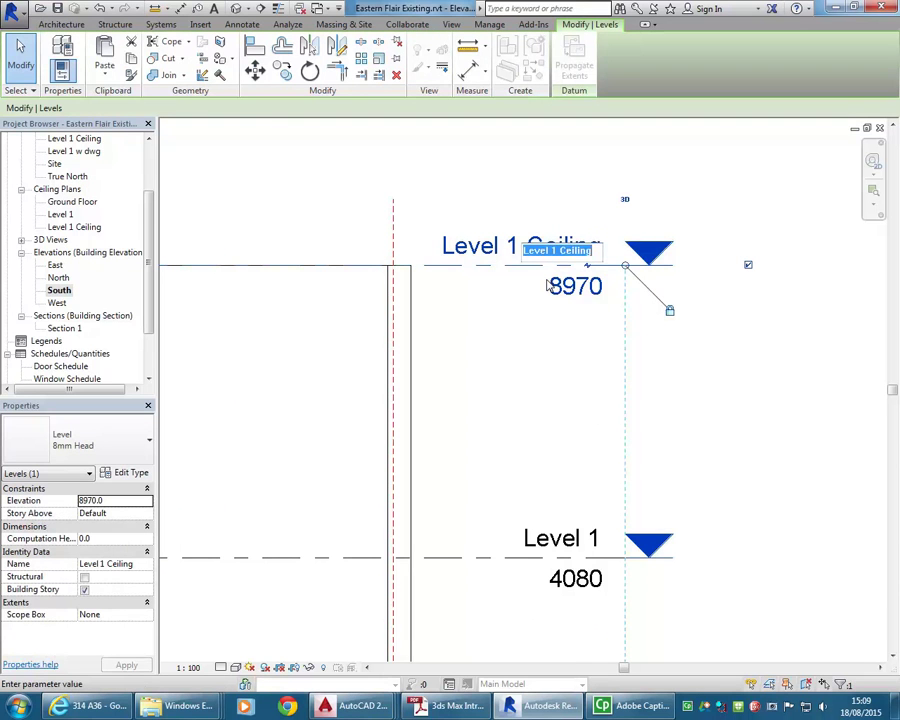
key("Return")
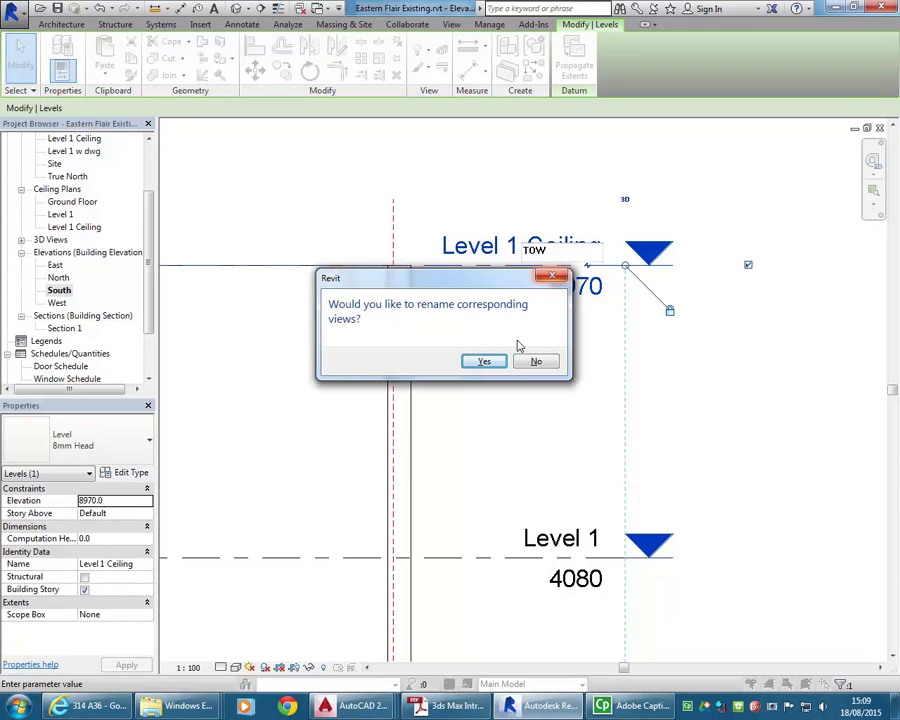
left_click(484, 362)
- Switch to EasternFlair-Existing.dwg in AutoCAD and examine the wall top and front parapet in section a
scroll(480, 366, "down", 3)
middle_click_drag(616, 378, 700, 372)
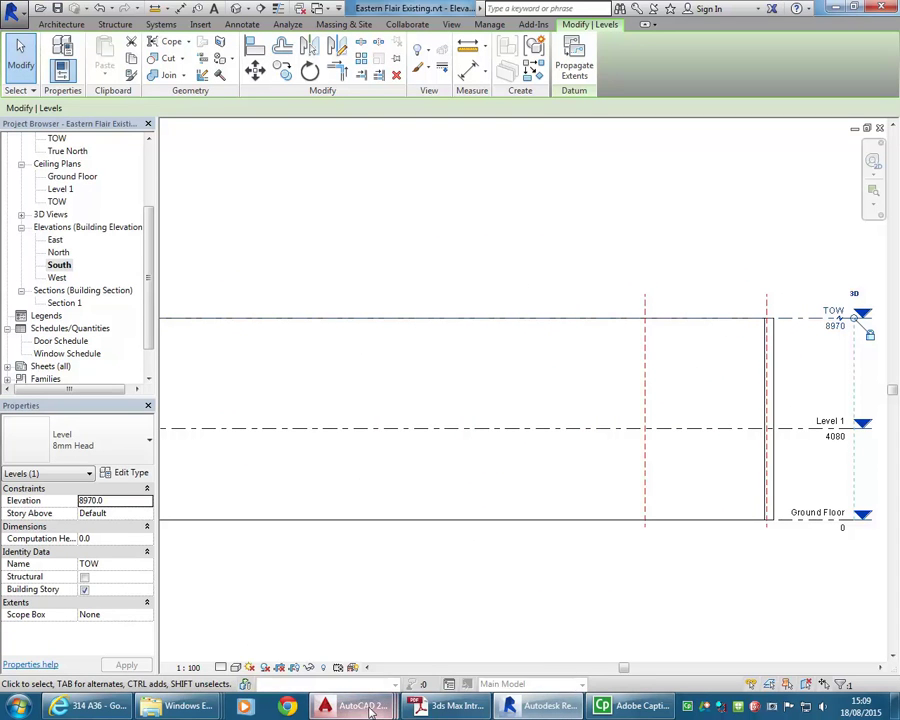
mouse_move(322, 705)
left_click(200, 590)
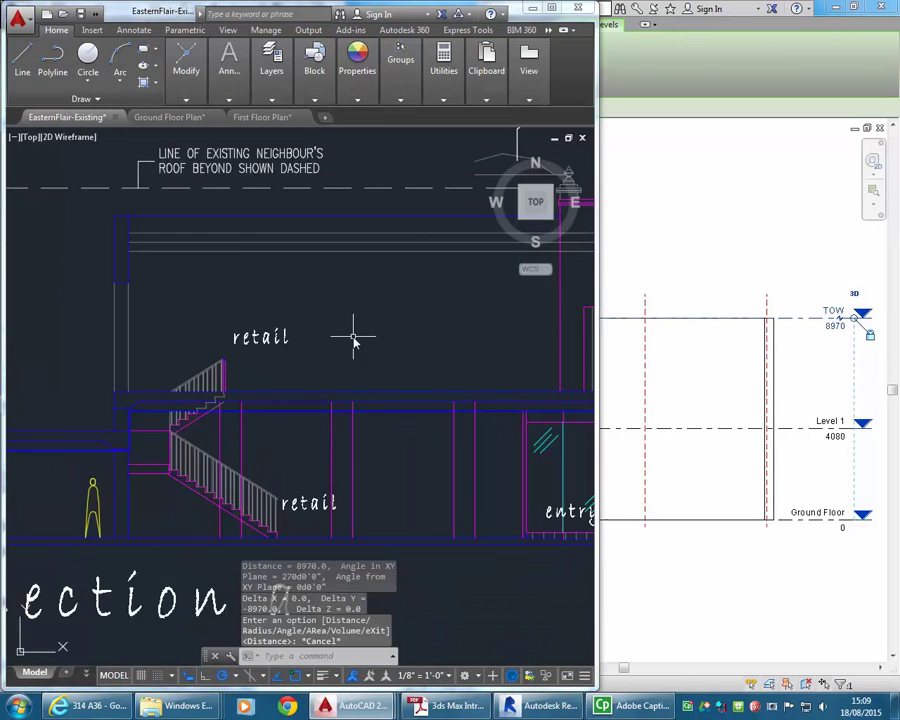
scroll(212, 283, "up", 2)
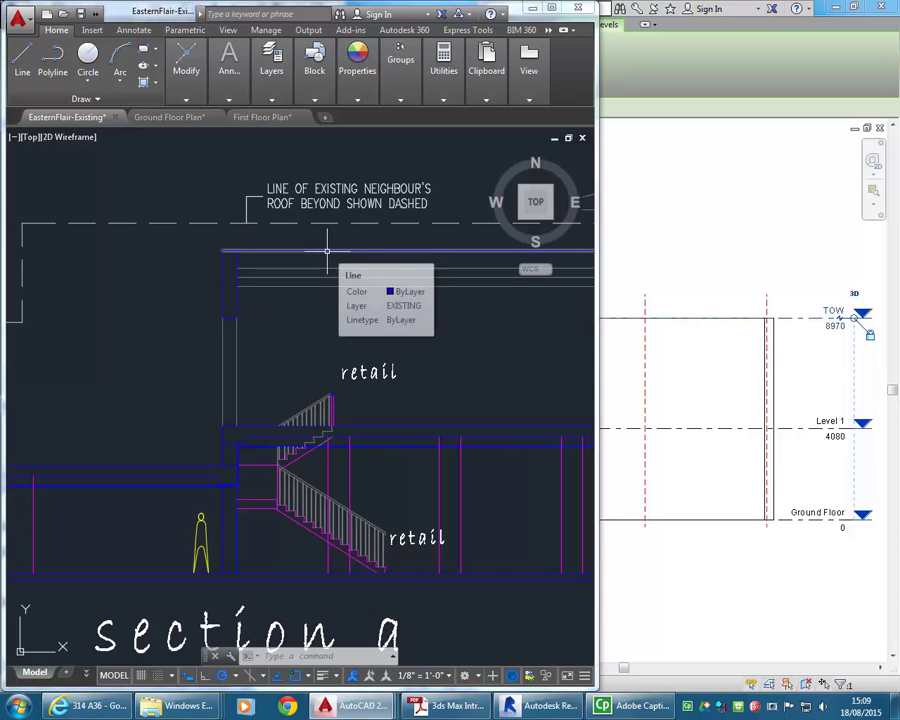
scroll(223, 270, "down", 6)
scroll(223, 270, "up", 8)
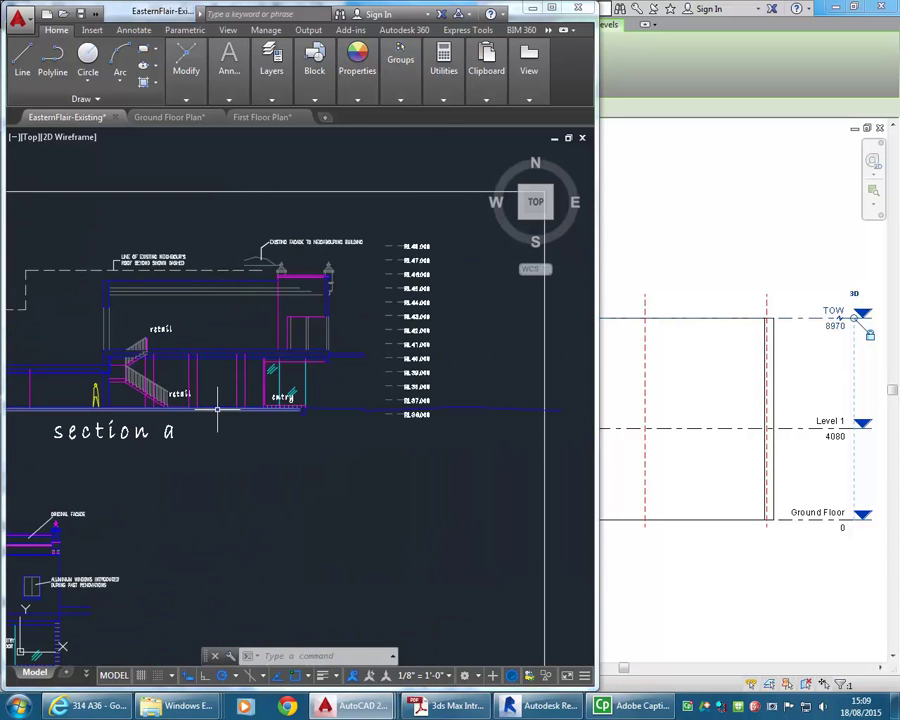
middle_click_drag(370, 295, 253, 283)
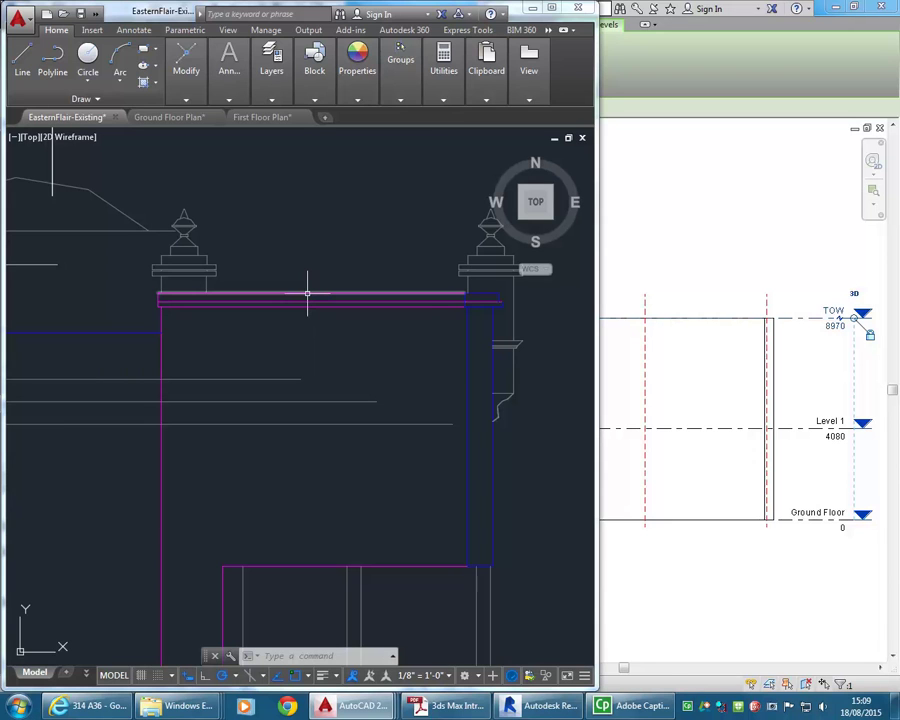
mouse_move(307, 294)
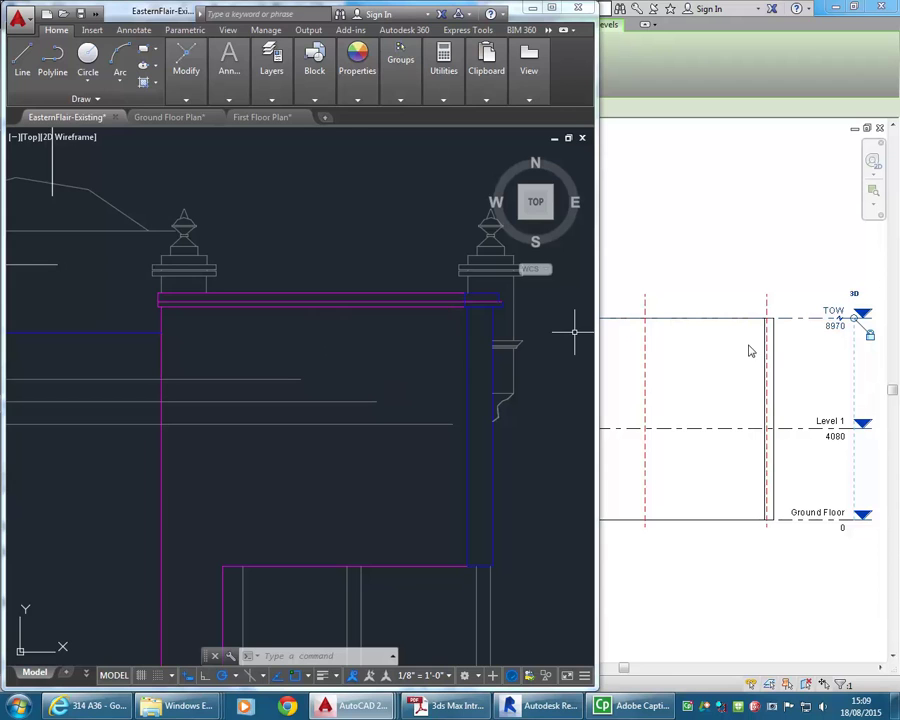
- Return to Revit and examine the South elevation's levels and wall tops along the whole building
left_click(693, 300)
middle_click_drag(691, 294, 633, 278)
left_click(623, 366)
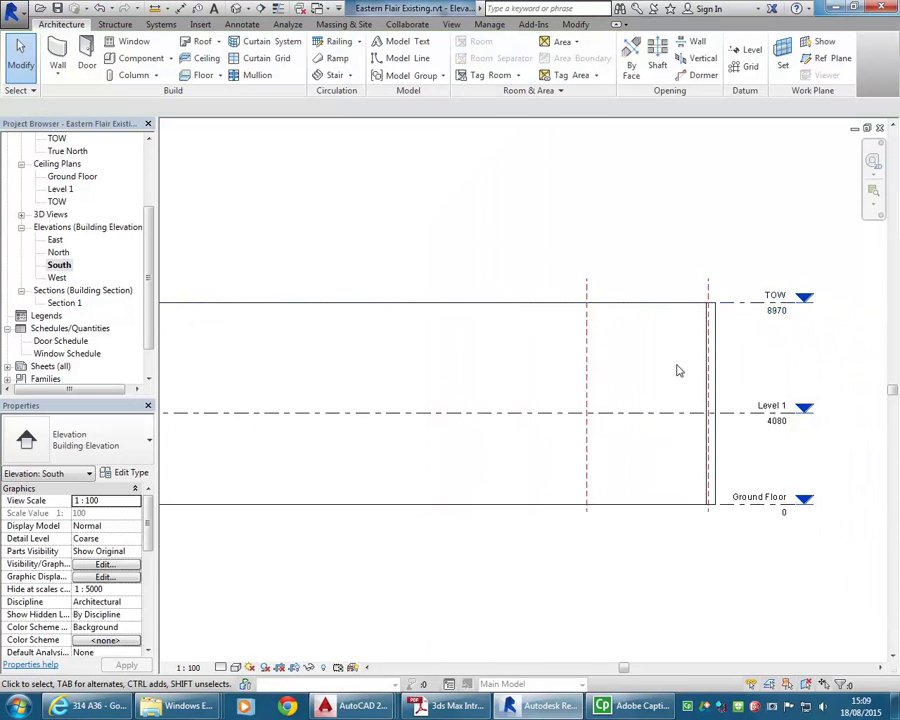
middle_click_drag(800, 364, 625, 338)
scroll(628, 332, "up", 1)
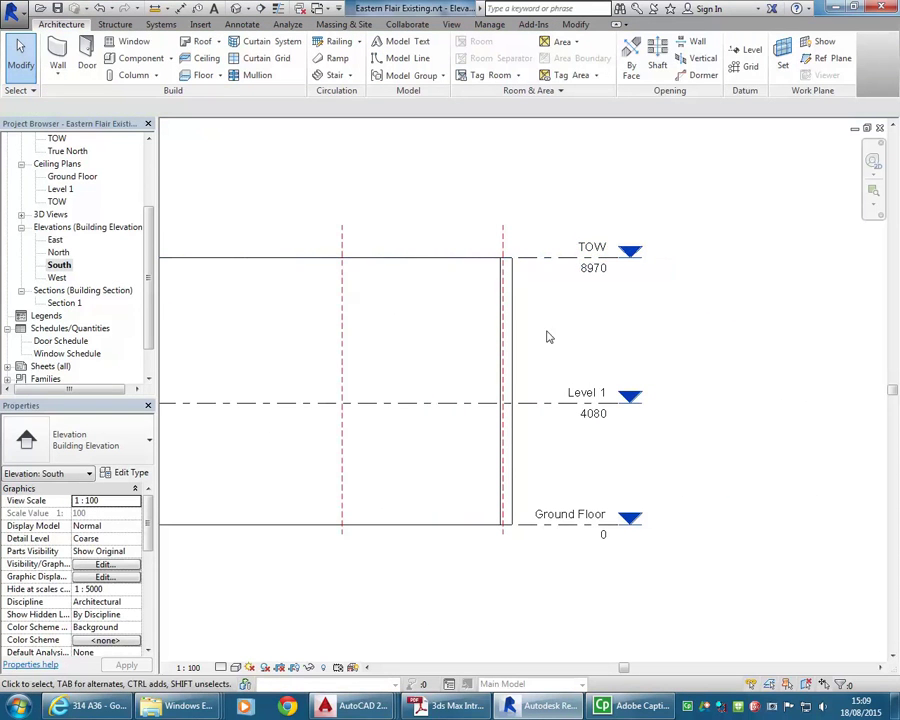
scroll(600, 300, "up", 1)
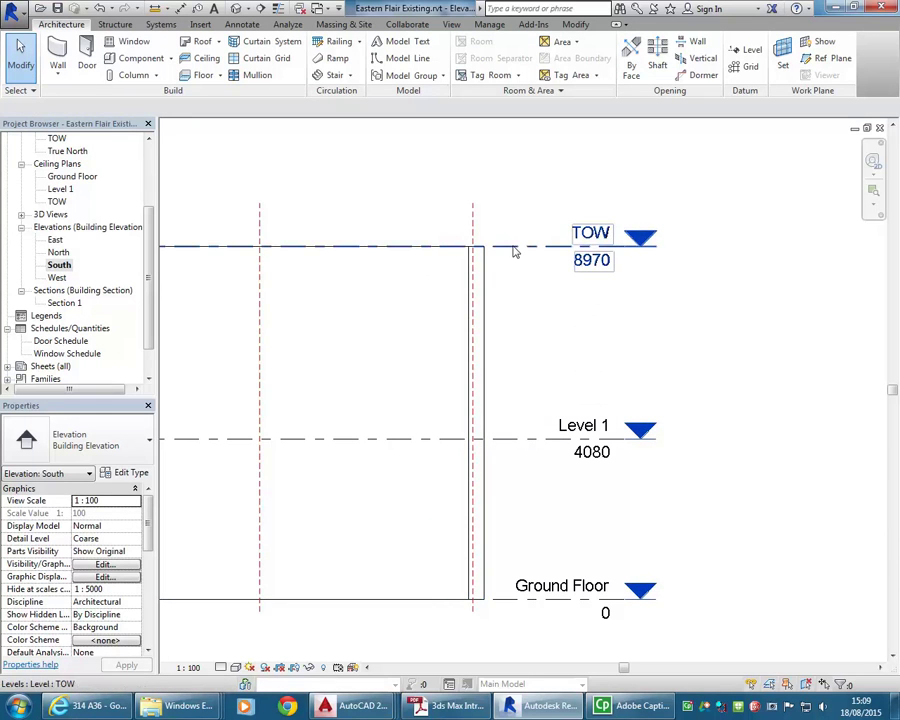
scroll(473, 268, "down", 2)
scroll(474, 277, "down", 2)
middle_click_drag(474, 277, 684, 309)
scroll(545, 324, "down", 2)
middle_click_drag(545, 324, 647, 313)
scroll(501, 247, "down", 1)
middle_click_drag(501, 247, 575, 278)
middle_click_drag(457, 248, 476, 248)
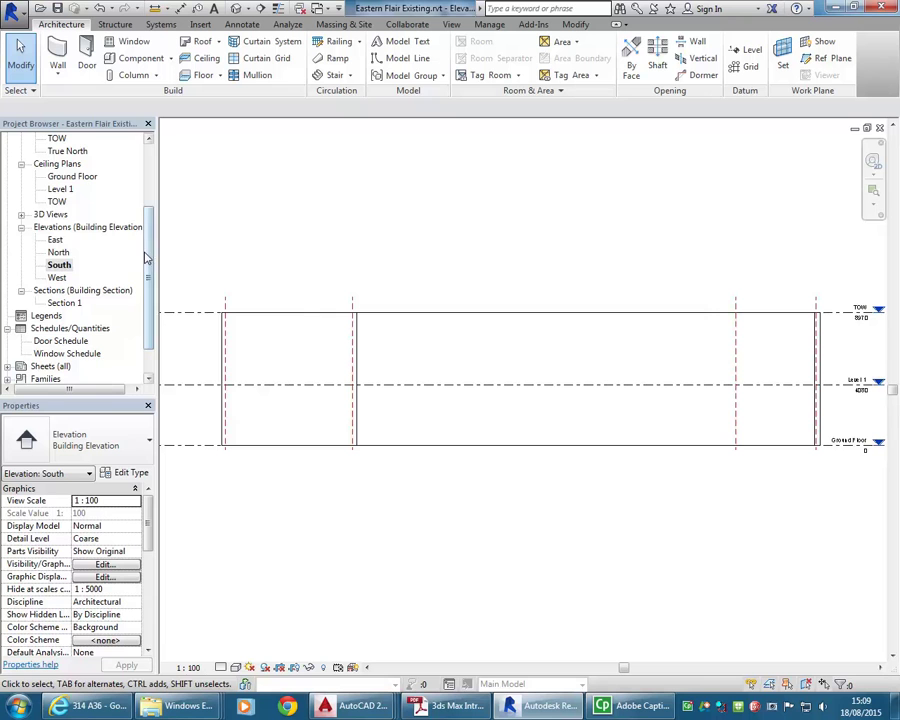
- Open the Ground Floor w dwg plan and examine the long boundary wall around the staircase
left_click_drag(148, 257, 151, 195)
double_click(98, 189)
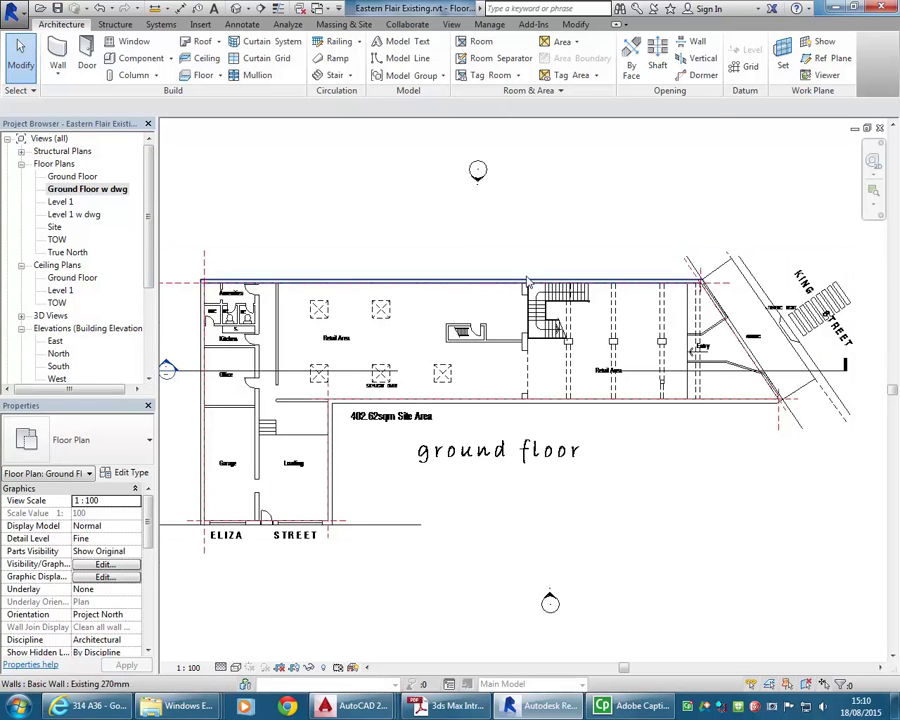
scroll(526, 285, "up", 3)
middle_click_drag(526, 295, 446, 283)
scroll(435, 270, "up", 2)
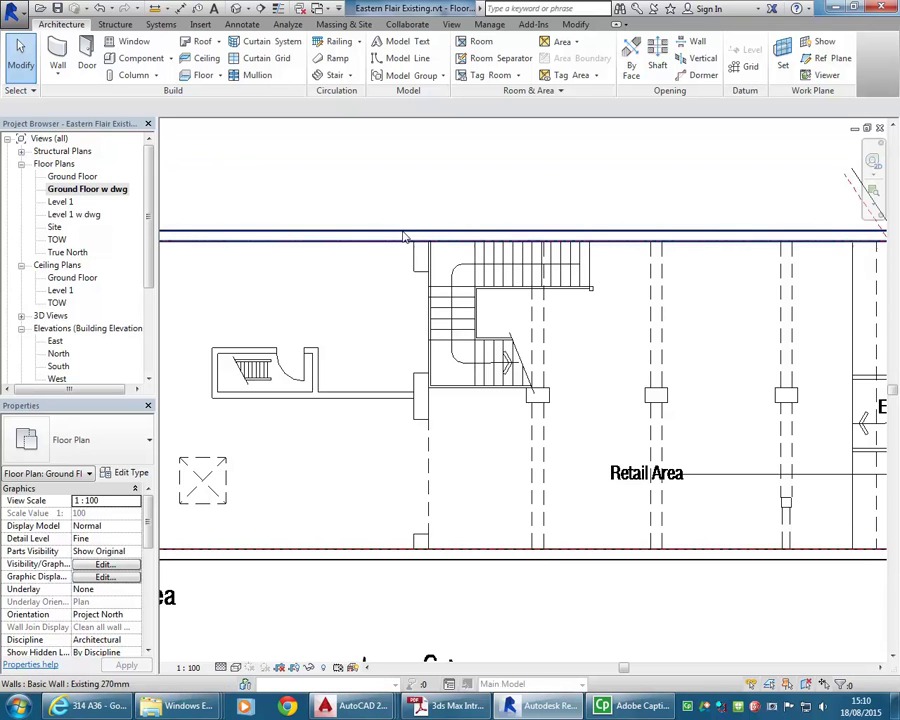
scroll(412, 249, "down", 2)
scroll(395, 258, "up", 1)
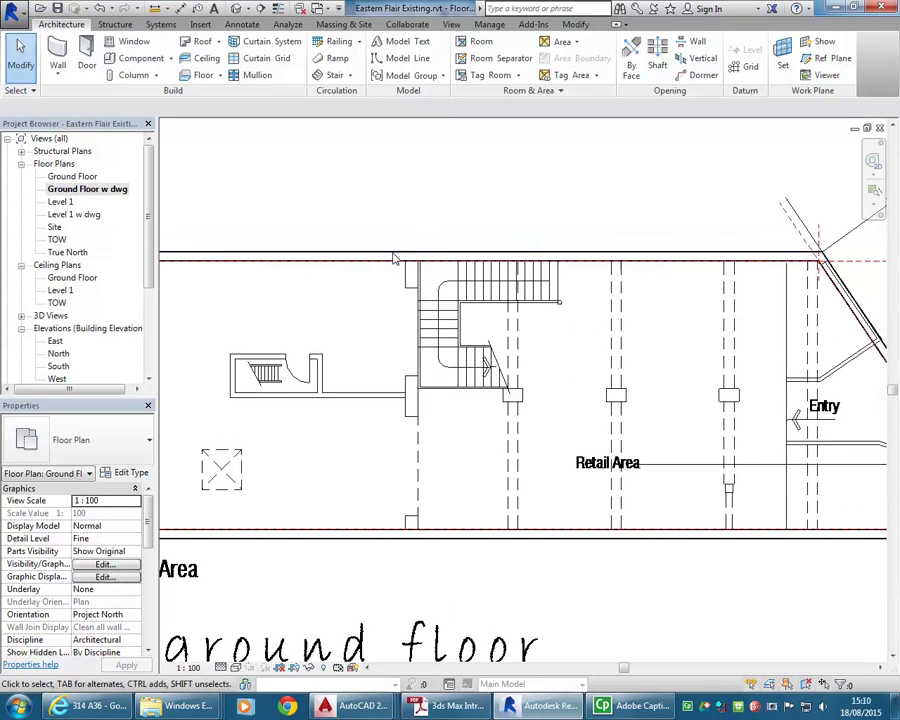
- Open the Level 1 w dwg plan and bring the wall beside the staircase into close view
double_click(68, 216)
middle_click_drag(564, 383, 348, 368)
scroll(476, 330, "up", 1)
scroll(476, 331, "up", 4)
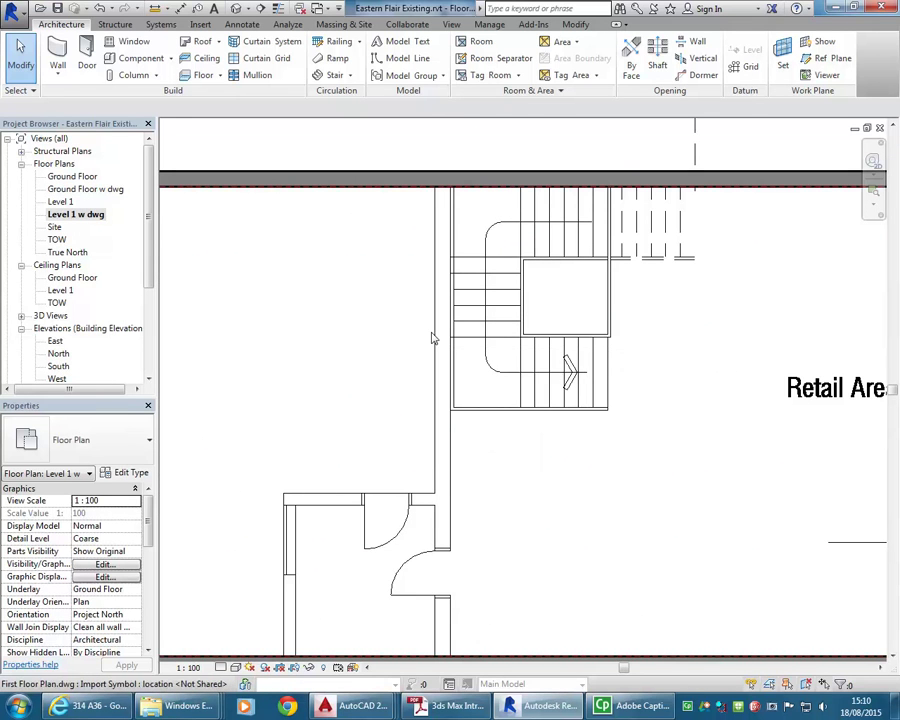
- Place a reference plane along the stair-side face of the drawn cross wall, extending it past both long boundary walls
scroll(432, 338, "down", 3)
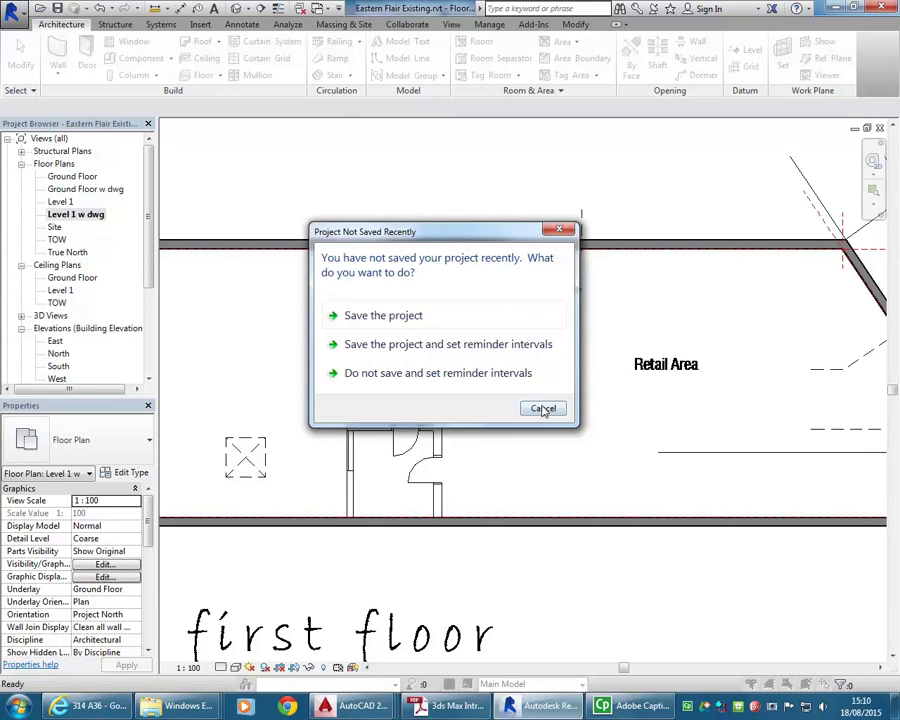
left_click(543, 410)
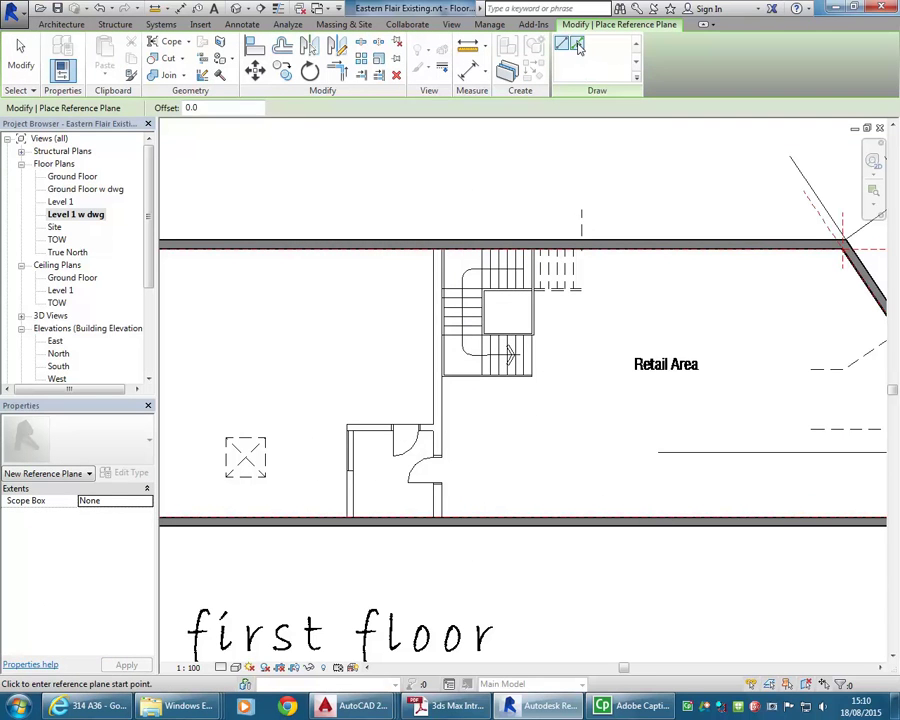
left_click_drag(441, 456, 440, 563)
left_click_drag(441, 250, 449, 189)
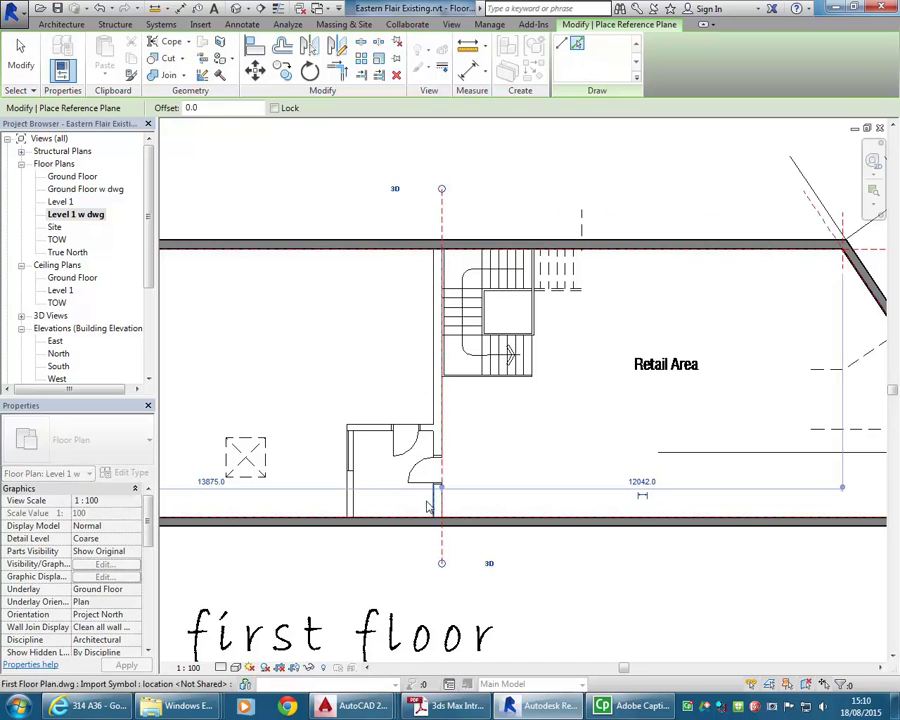
right_click(305, 196)
left_click(345, 205)
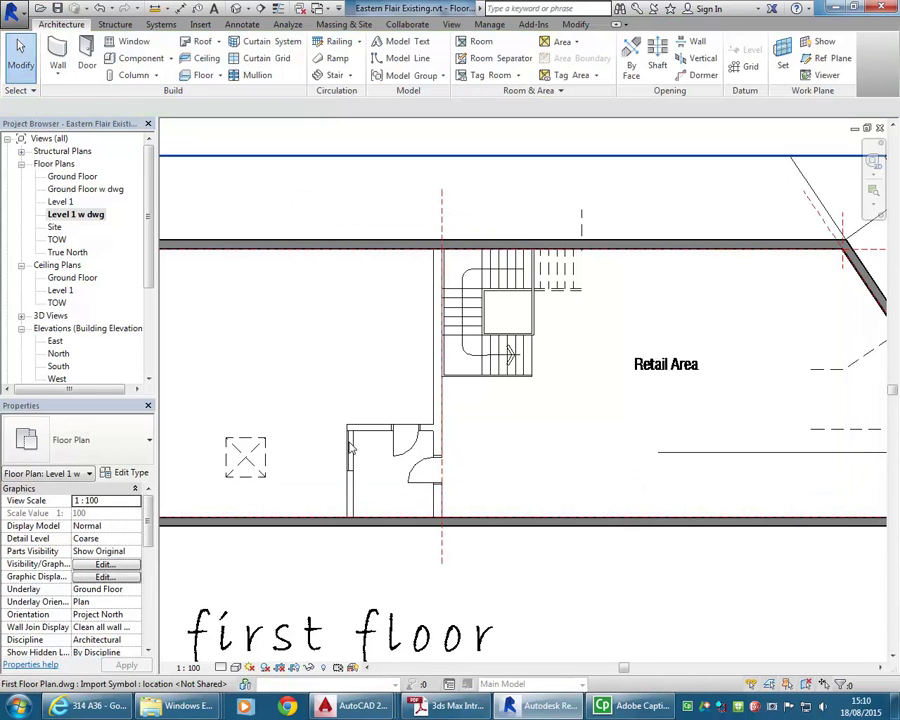
- Measure the thickness of the drawn cross wall beside the staircase
scroll(410, 255, "down", 3)
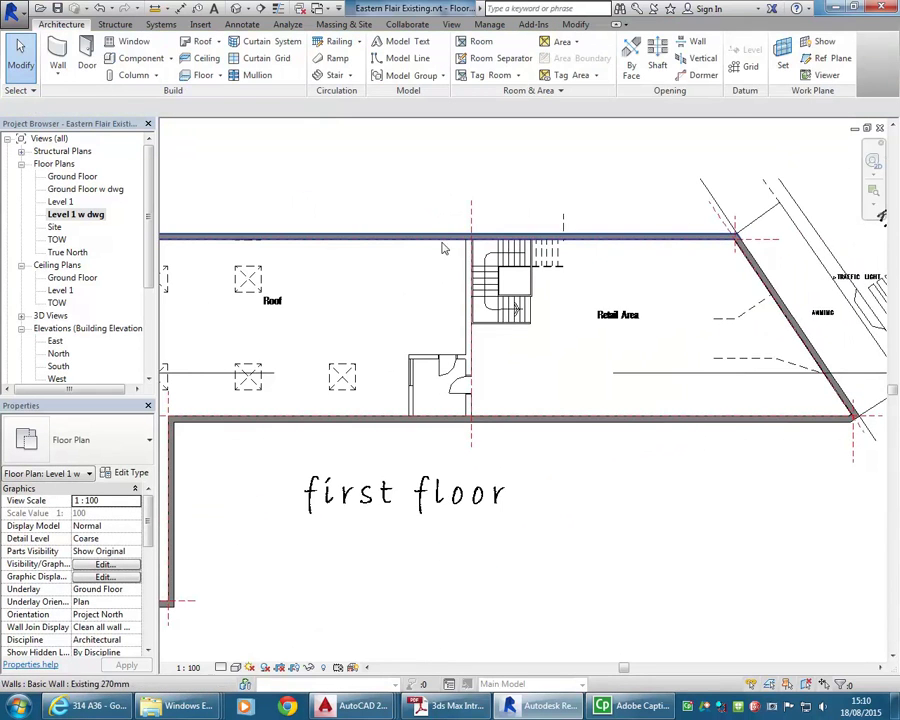
middle_click_drag(370, 296, 388, 293)
scroll(396, 279, "up", 1)
middle_click_drag(495, 283, 410, 292)
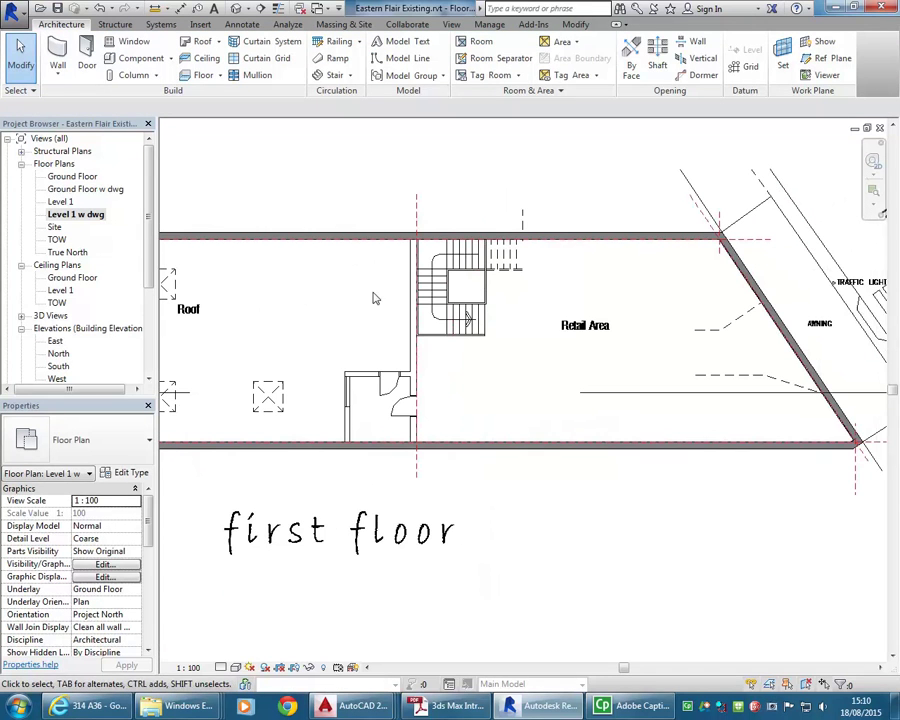
left_click(57, 55)
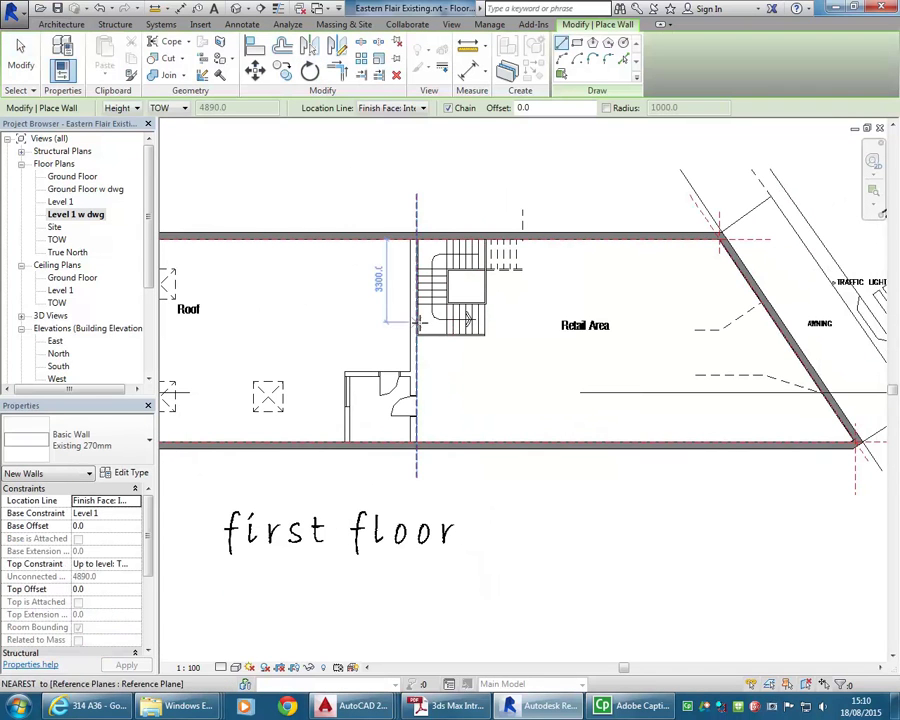
left_click(155, 8)
scroll(410, 270, "up", 5)
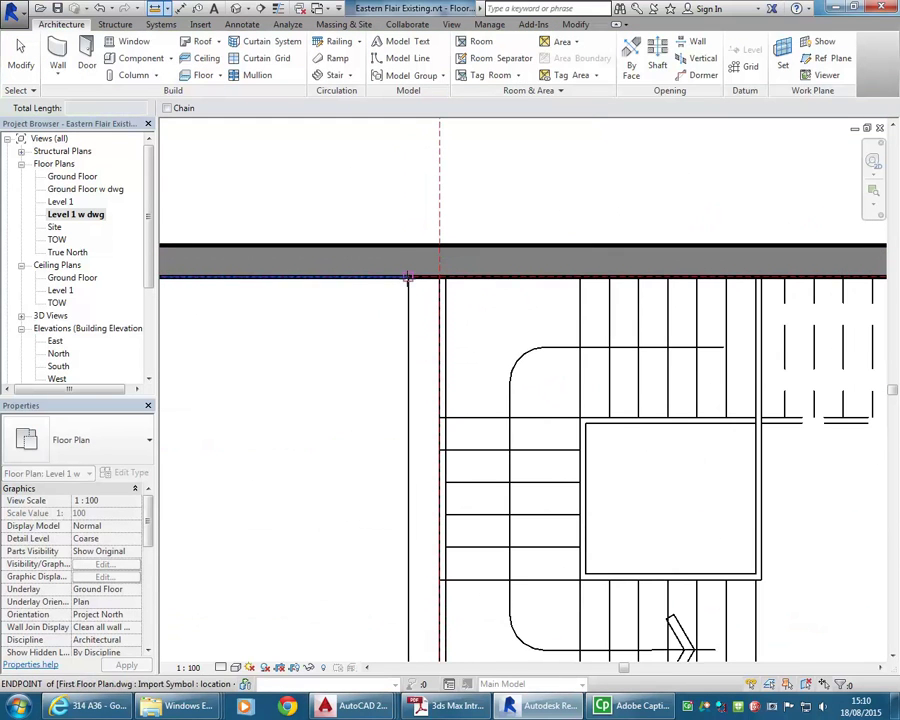
left_click(408, 277)
scroll(408, 277, "up", 2)
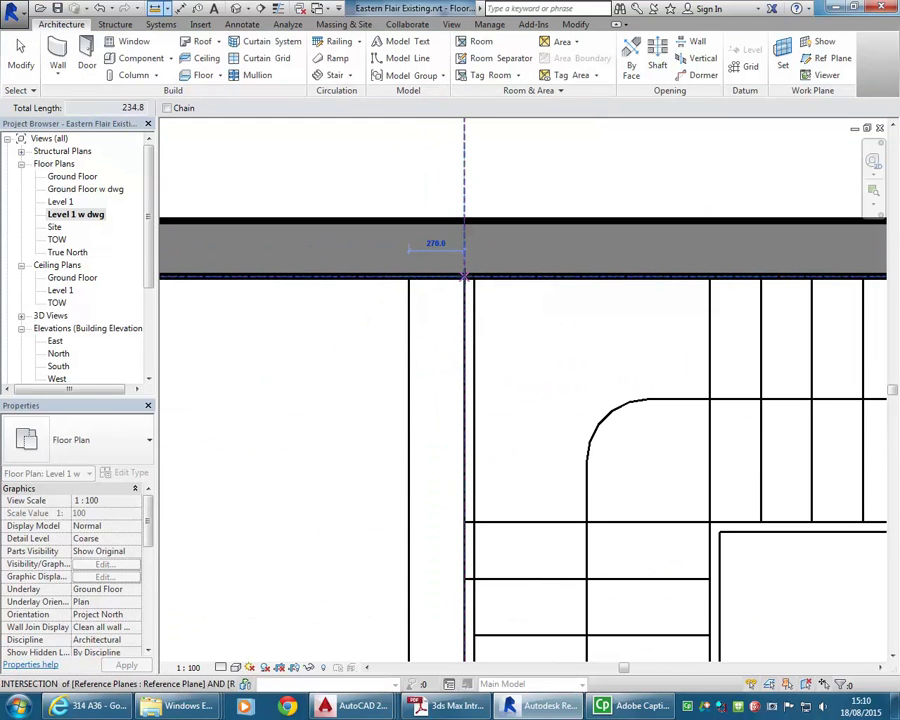
left_click(463, 274)
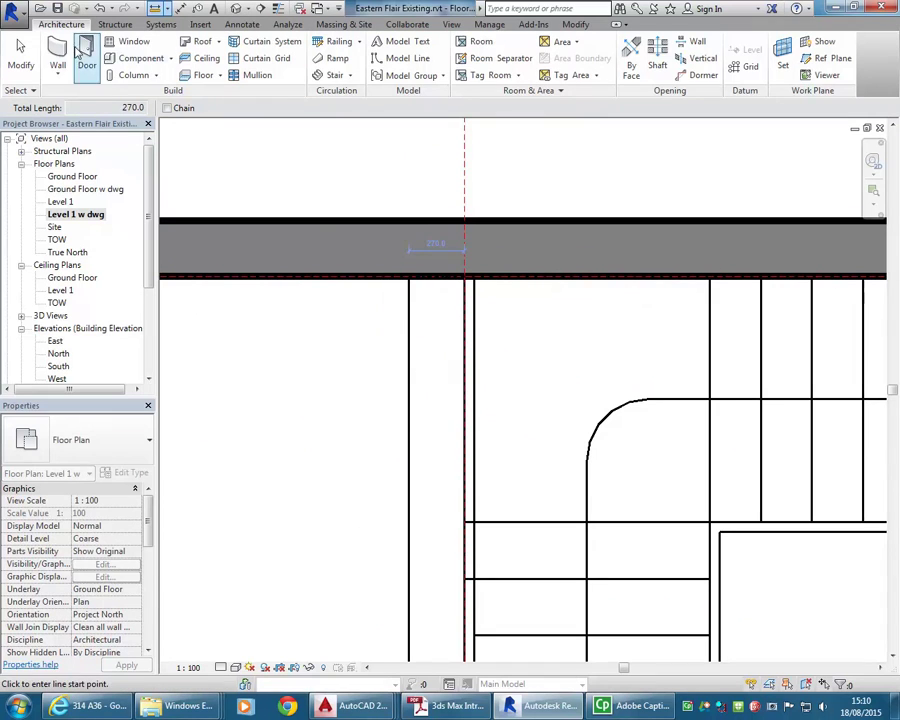
- Draw an Existing 270mm wall along the reference plane between the long boundary walls' inner faces, flipped to match the drawn wall beside the staircase
left_click(57, 50)
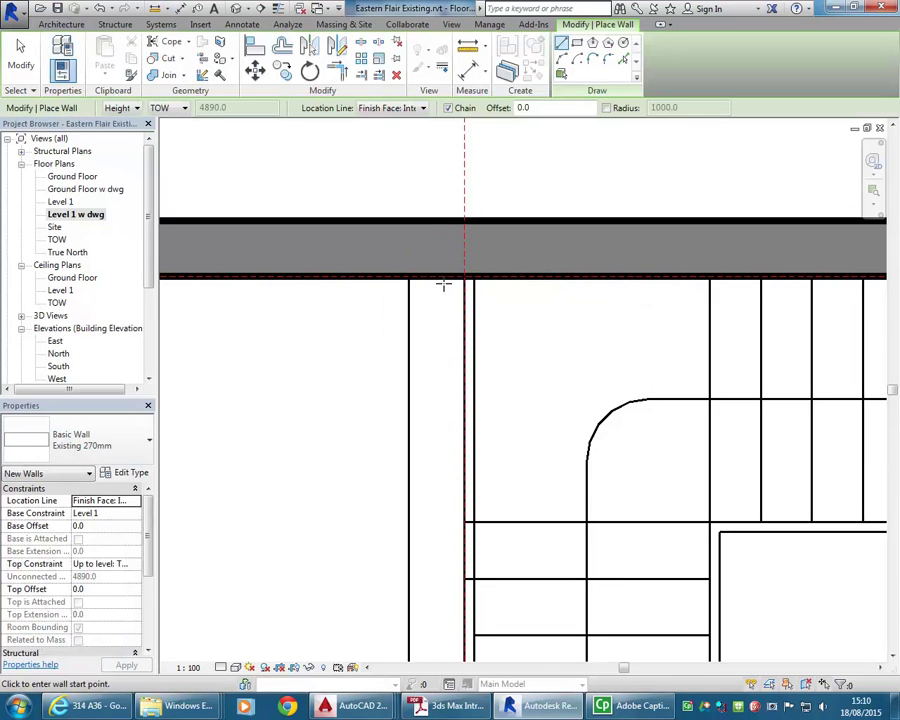
middle_click_drag(446, 282, 406, 258)
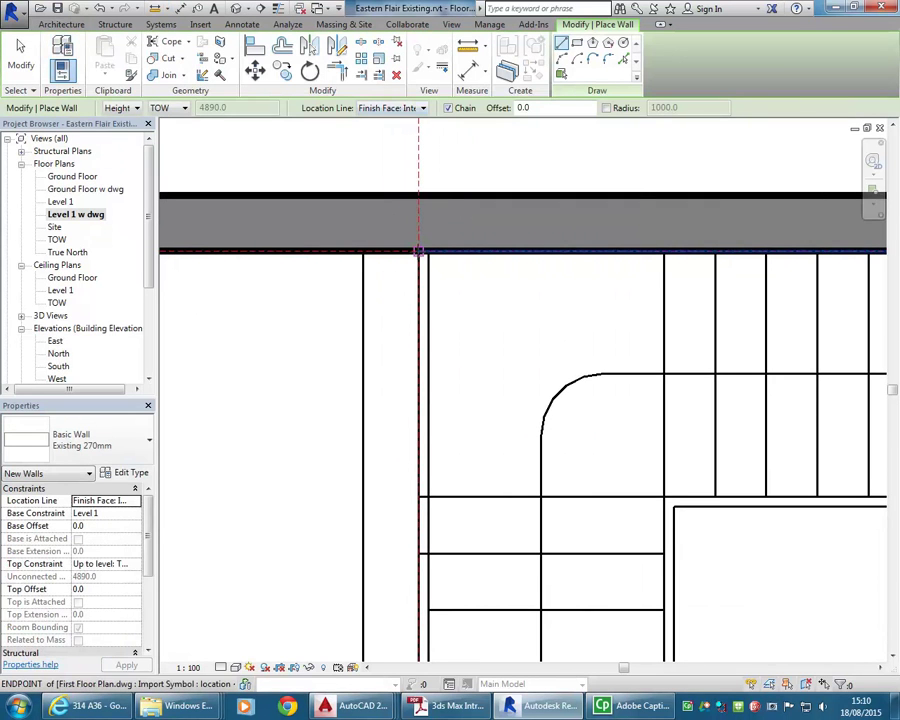
left_click(418, 251)
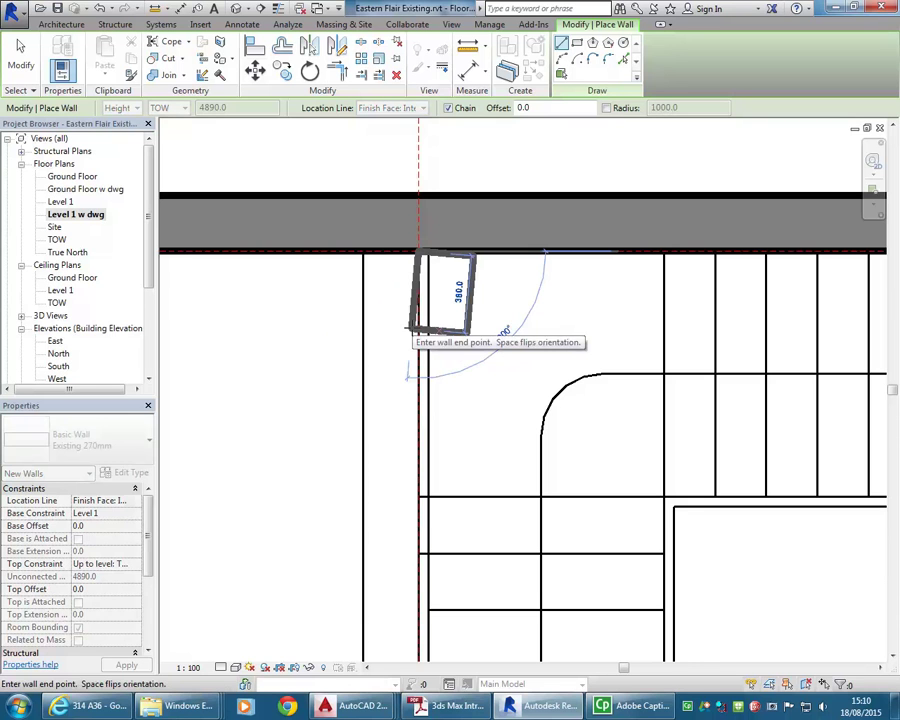
scroll(411, 328, "down", 4)
middle_click_drag(422, 335, 428, 296)
scroll(429, 250, "up", 4)
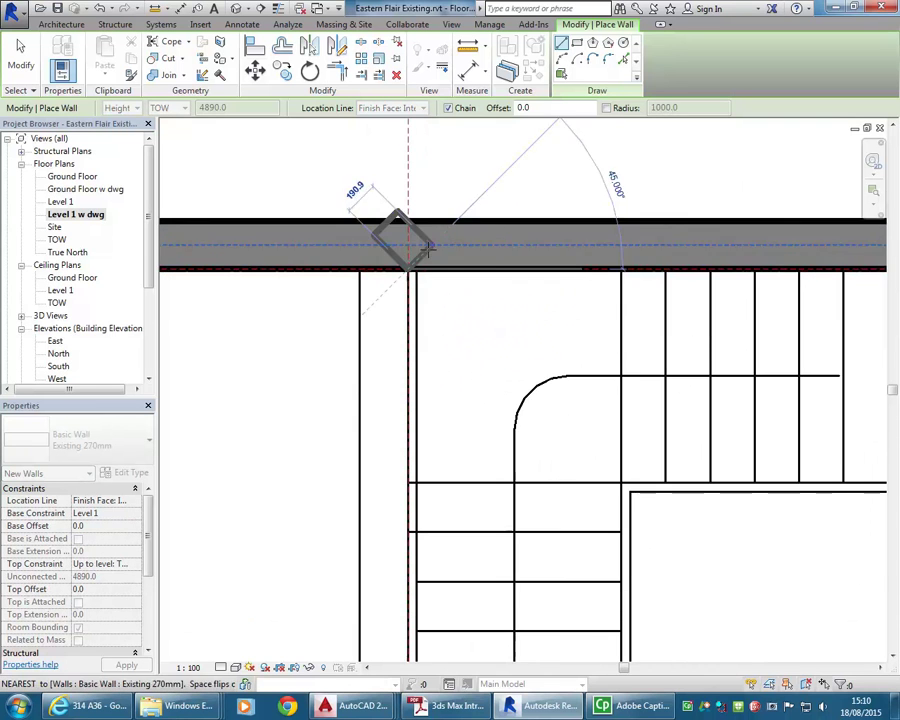
scroll(438, 343, "up", 2)
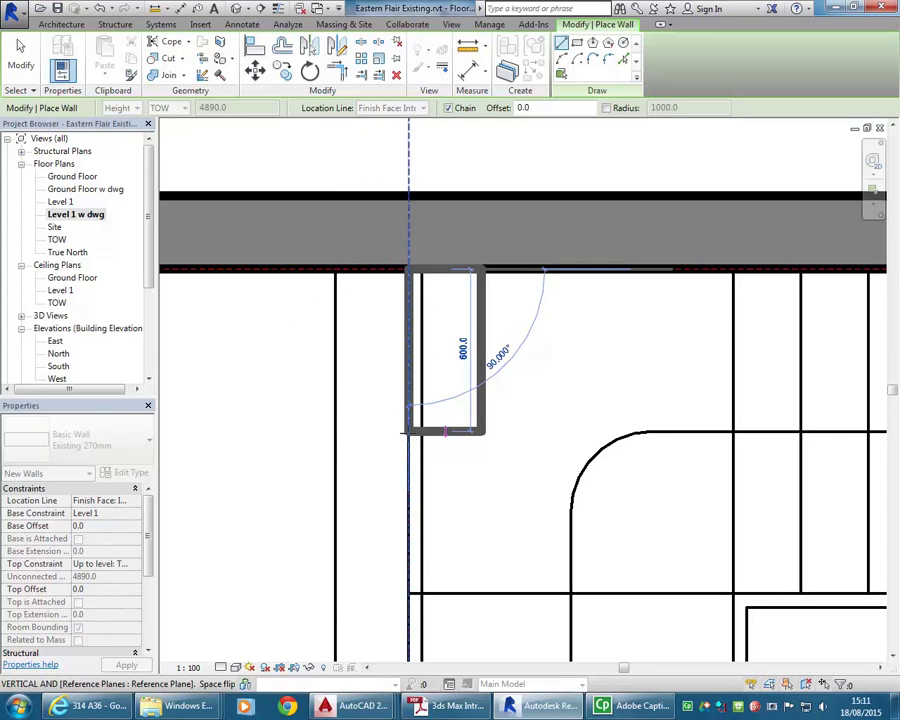
scroll(406, 432, "down", 3)
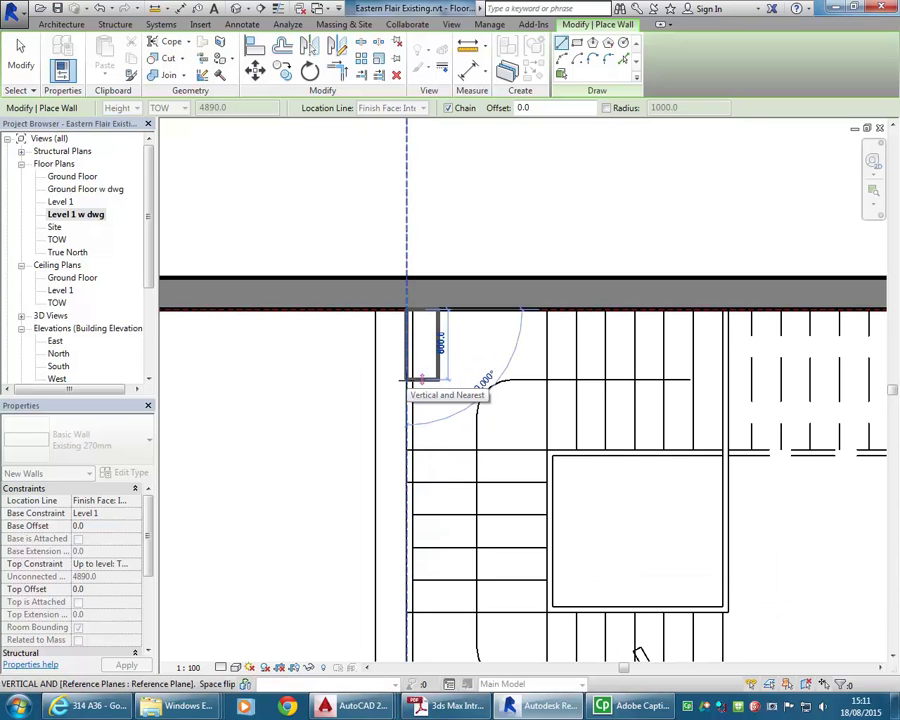
key("space")
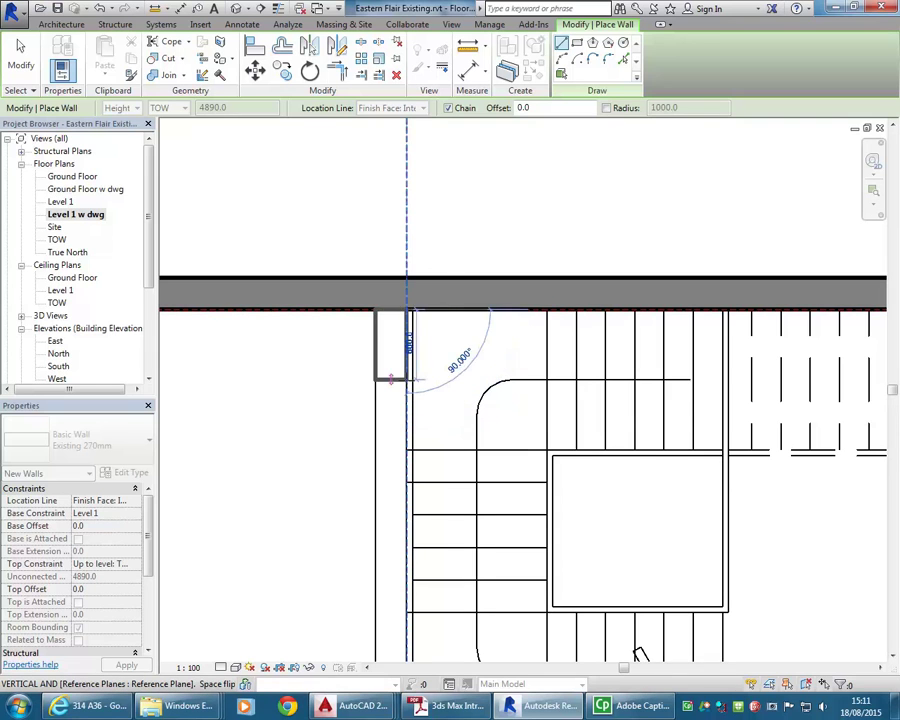
scroll(391, 379, "down", 2)
middle_click_drag(391, 379, 386, 250)
scroll(386, 250, "down", 2)
middle_click_drag(373, 520, 375, 463)
scroll(375, 463, "up", 1)
scroll(375, 462, "up", 2)
scroll(418, 482, "up", 2)
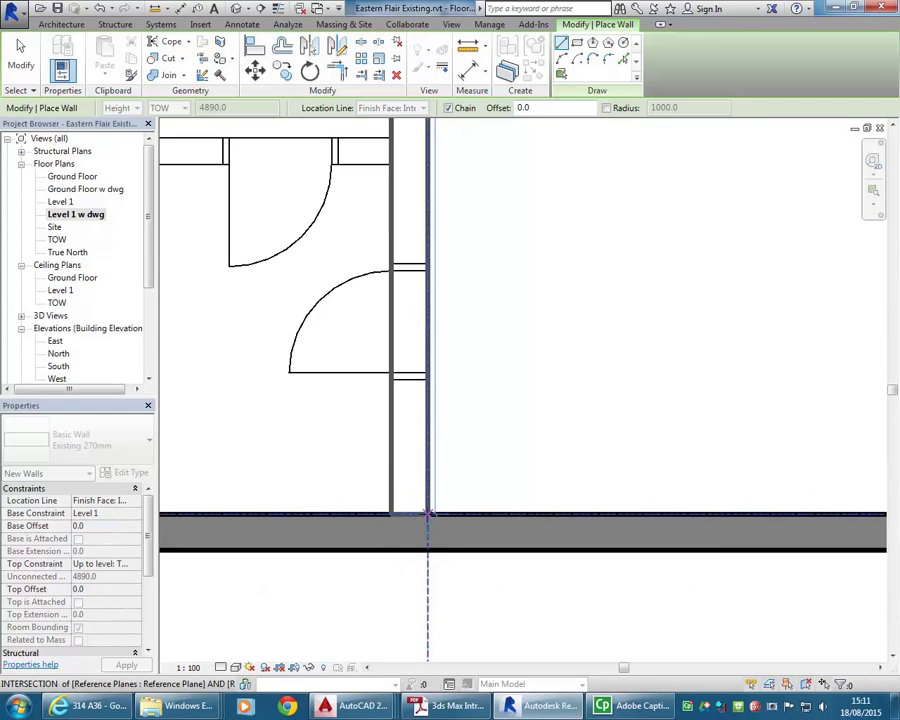
right_click(481, 369)
left_click(505, 378)
- Measure the thickness of the small room's wall at its junction with the new cross wall
scroll(458, 365, "down", 2)
middle_click_drag(458, 365, 619, 500)
scroll(517, 268, "up", 1)
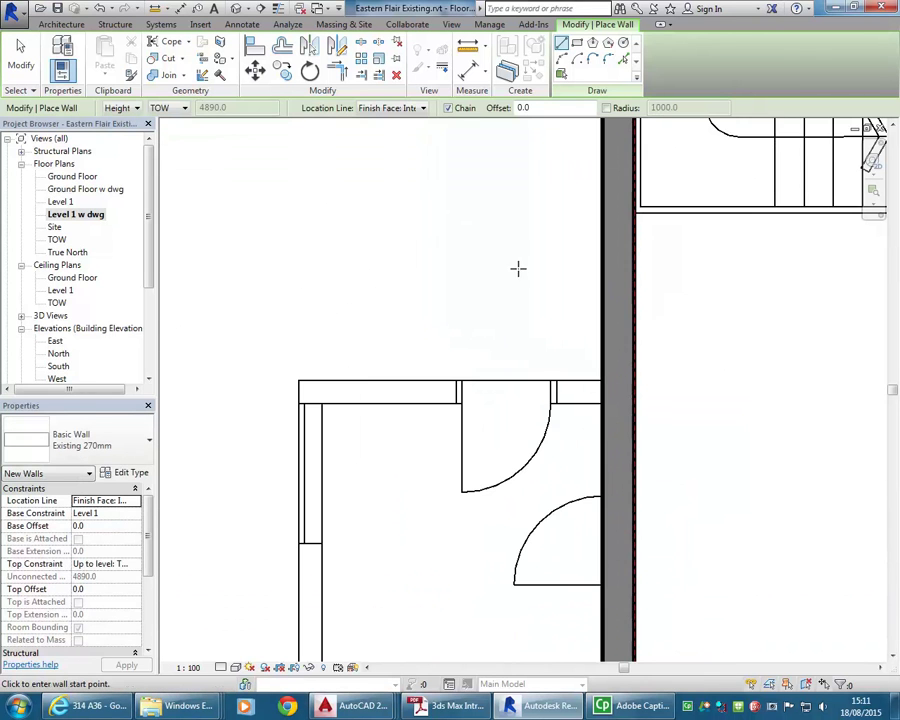
left_click(467, 50)
scroll(606, 404, "up", 2)
left_click(598, 402)
left_click(598, 354)
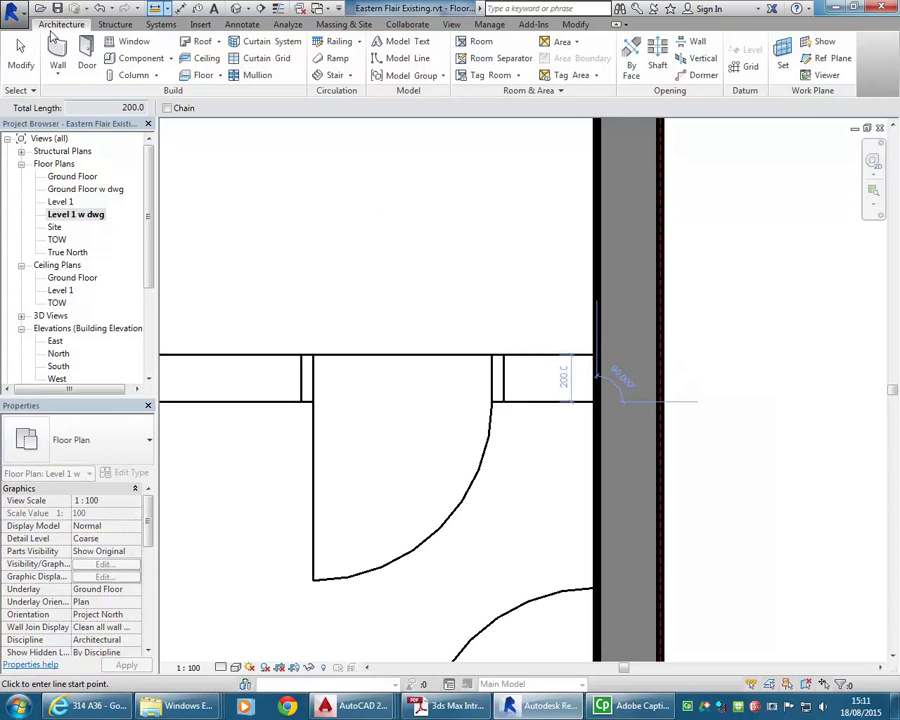
- Duplicate the Generic 200mm Wall type as a new wall type named Existing 200mm
left_click(58, 55)
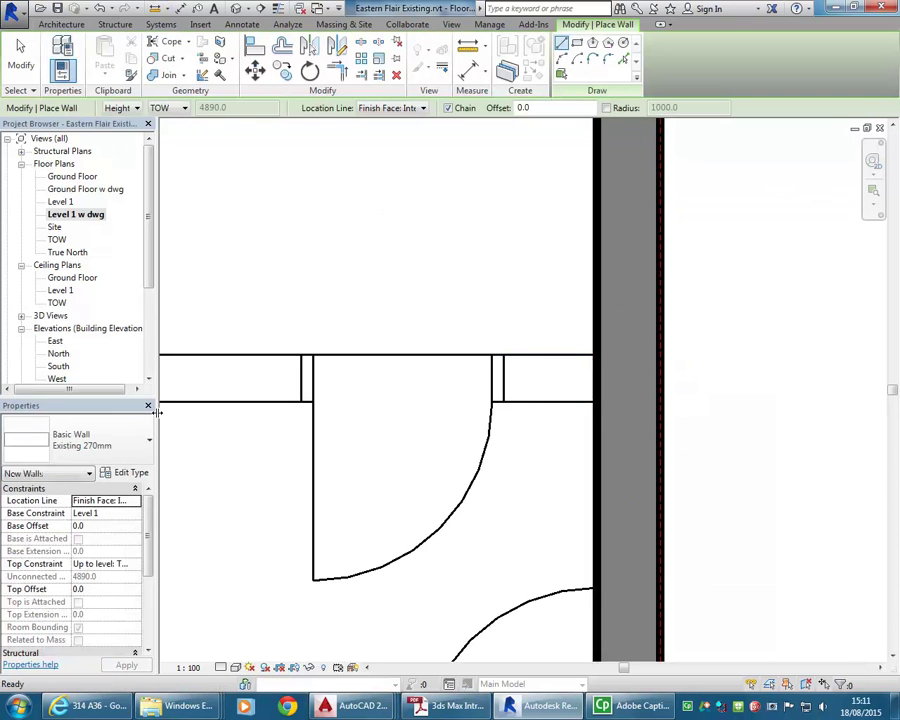
left_click(105, 437)
left_click(66, 152)
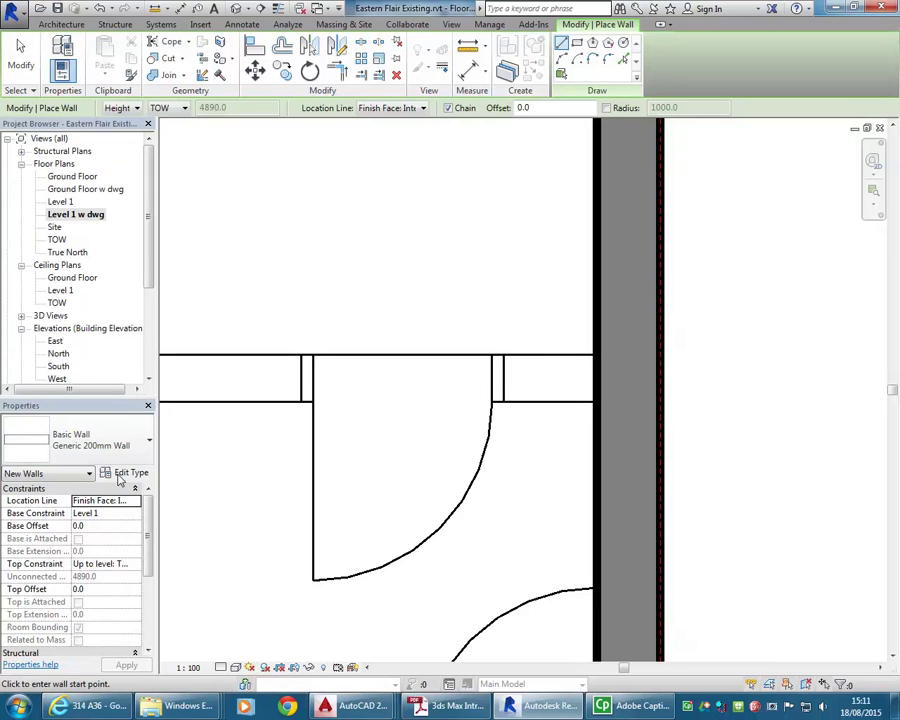
left_click(124, 475)
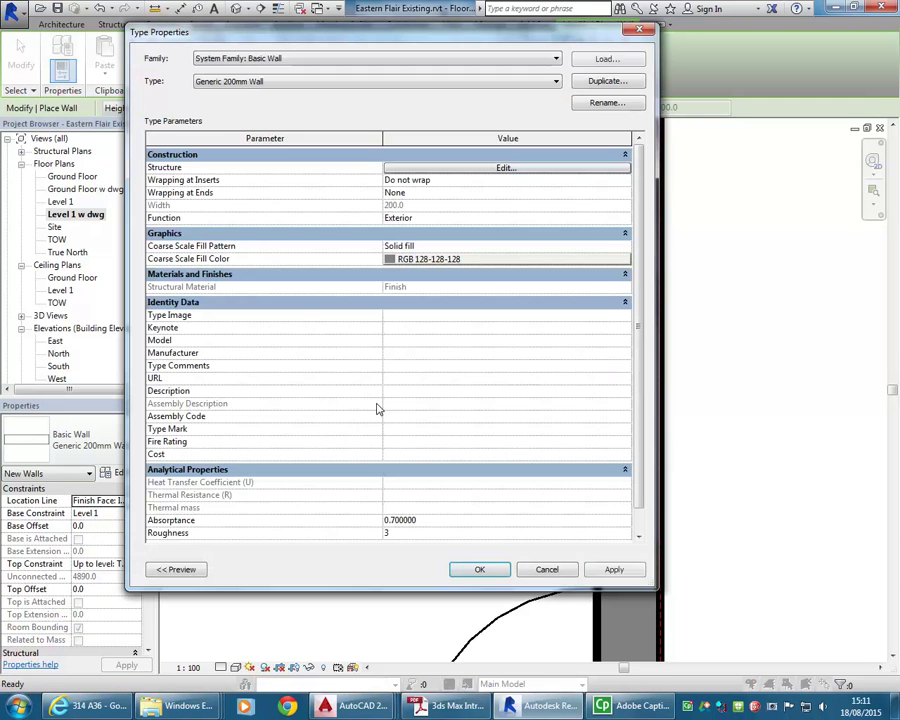
left_click(605, 82)
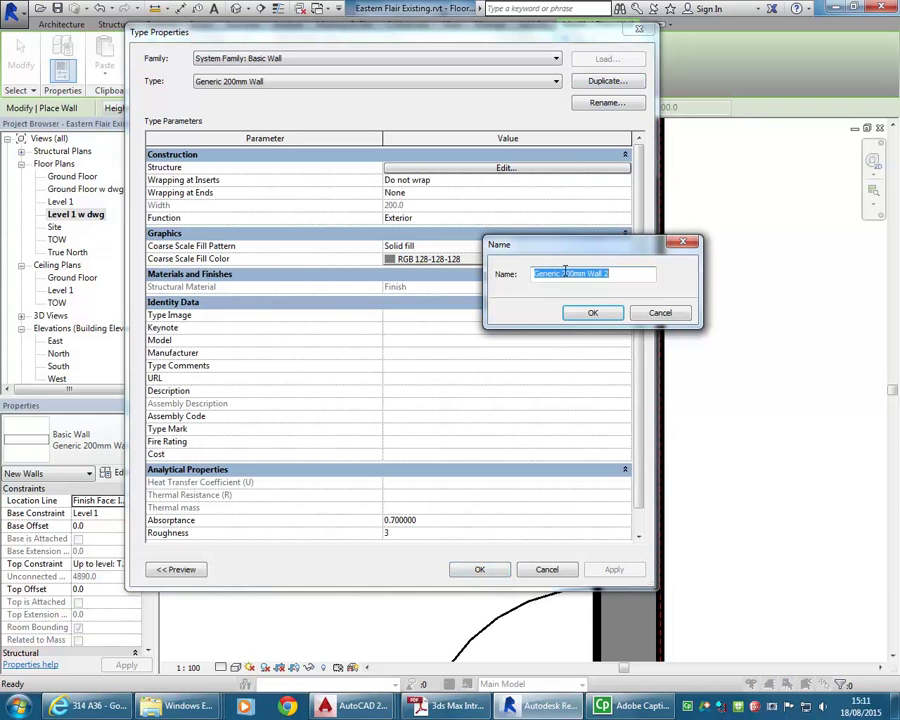
left_click_drag(560, 273, 480, 283)
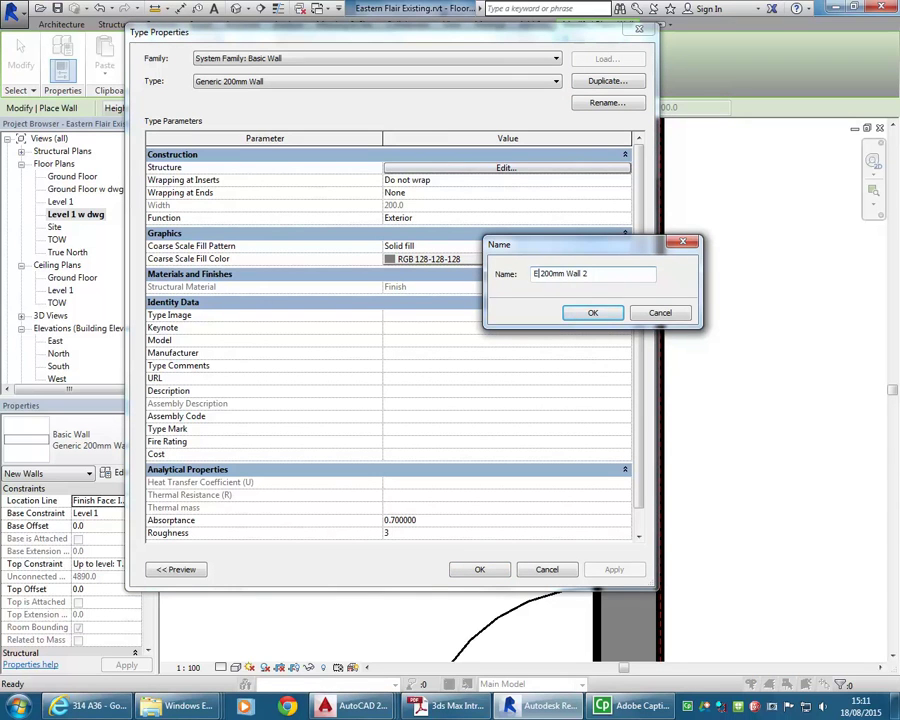
type("Existing 200mm")
left_click(583, 312)
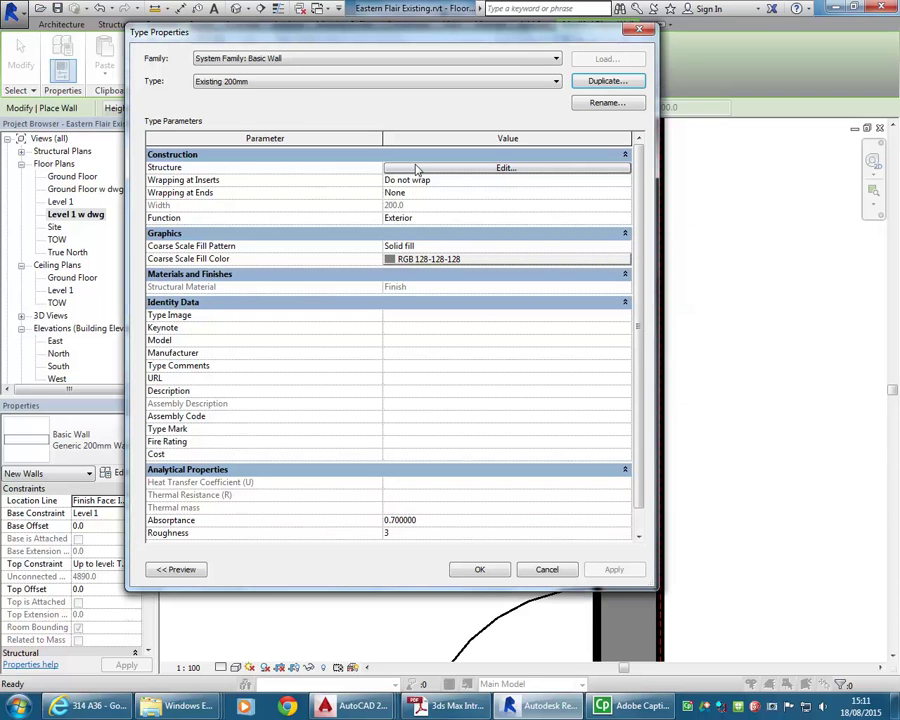
left_click(480, 570)
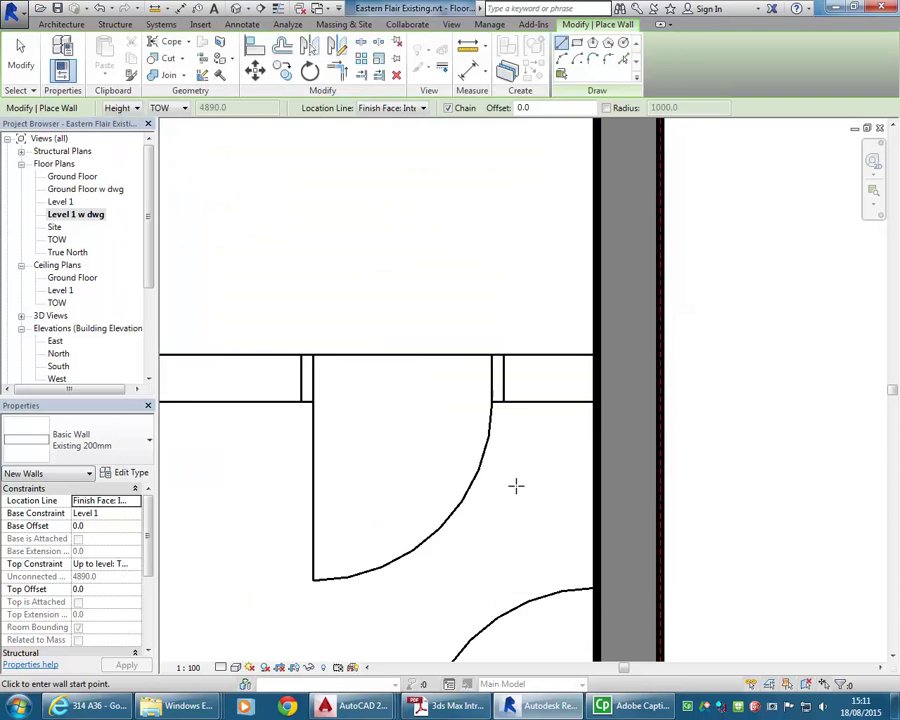
- Draw two connected Existing 200mm walls around the small room, from the cross wall to its outer corner and down to the lower boundary wall
scroll(480, 392, "down", 2)
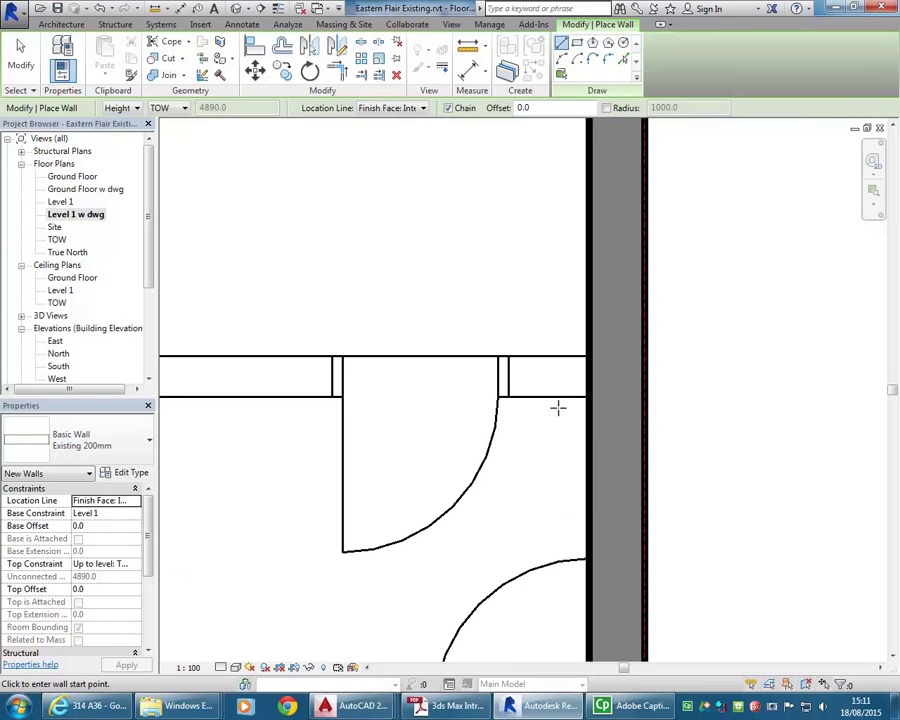
middle_click_drag(551, 415, 605, 407)
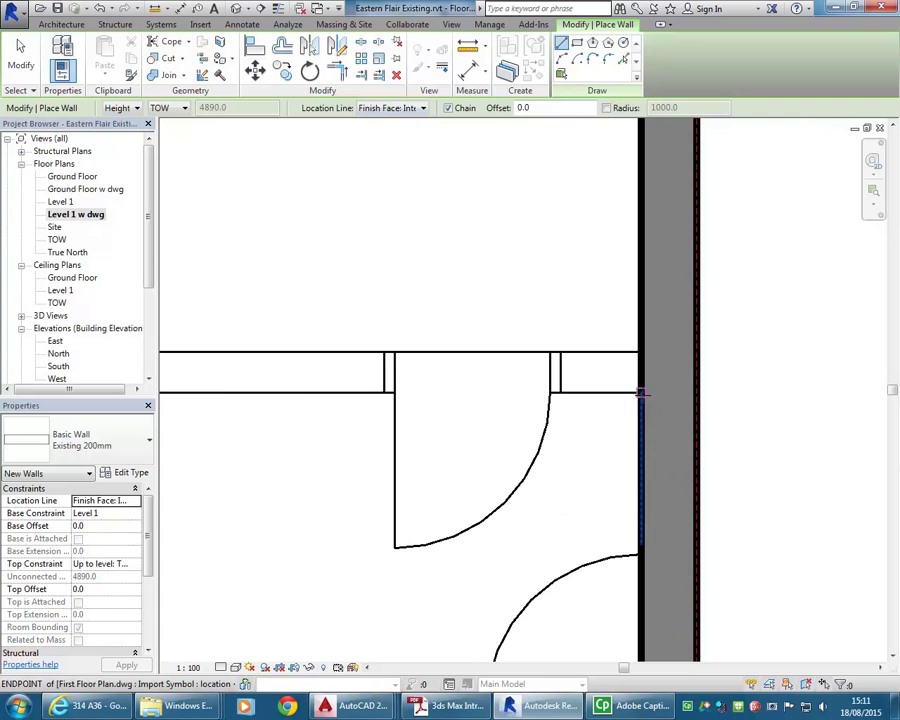
left_click(641, 393)
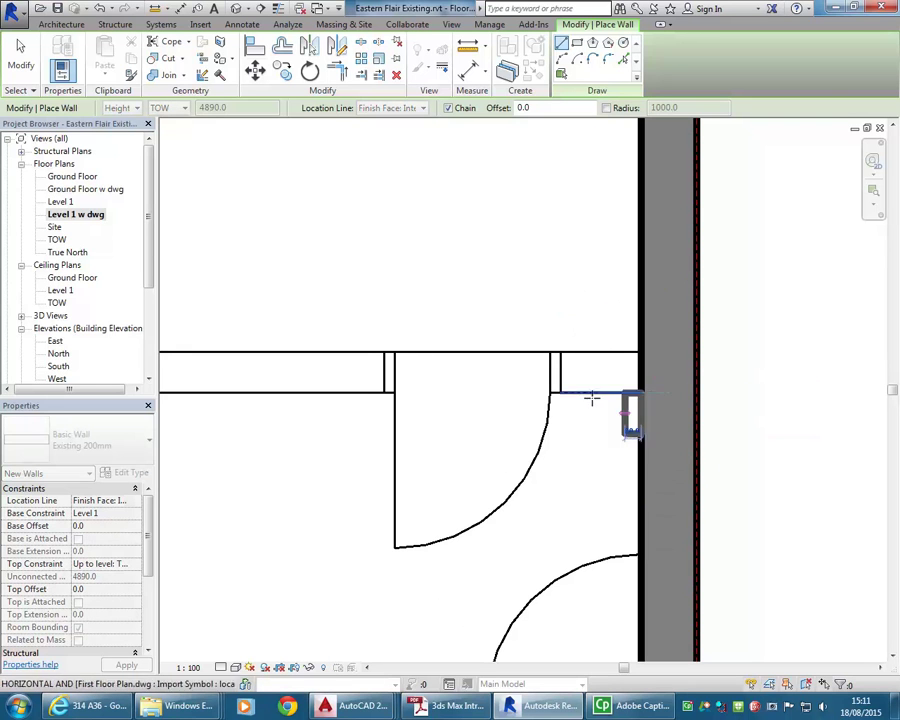
scroll(568, 374, "down", 2)
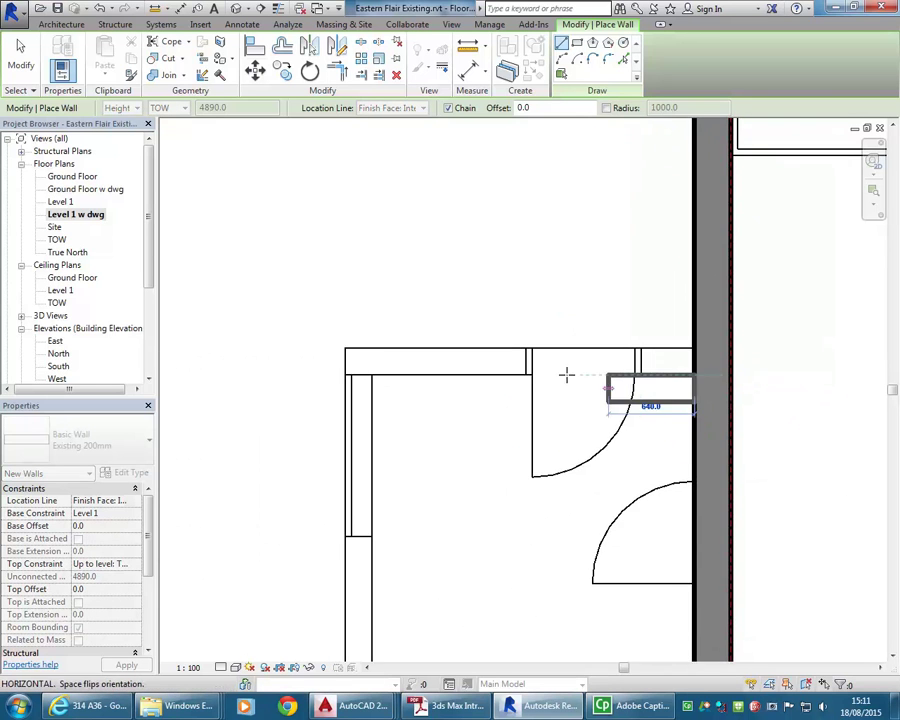
left_click(370, 375)
scroll(386, 437, "down", 3)
middle_click_drag(340, 555, 339, 456)
scroll(339, 454, "up", 2)
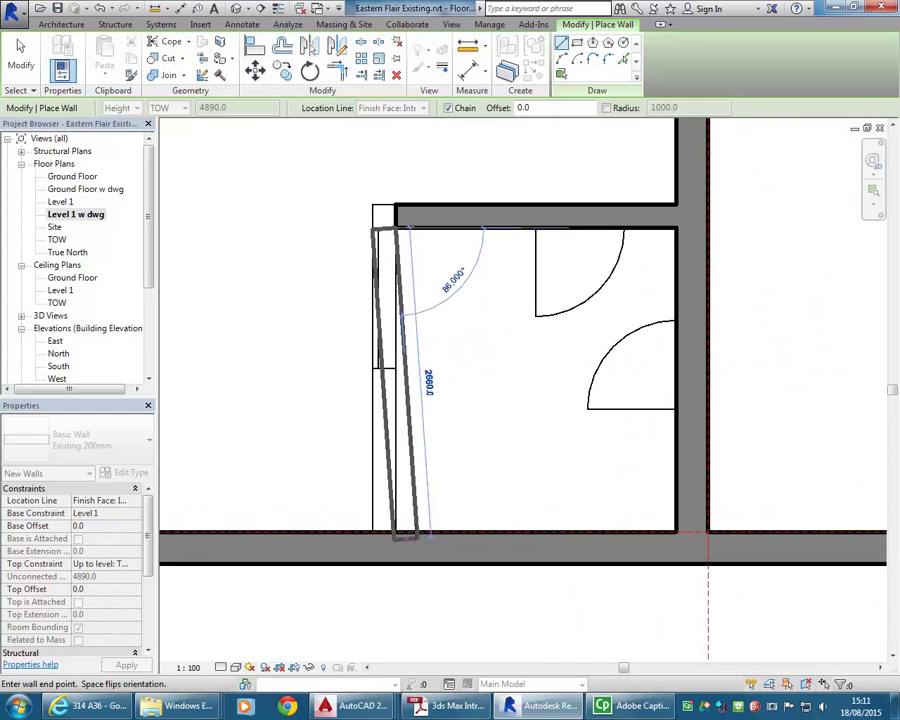
left_click(396, 532)
right_click(285, 256)
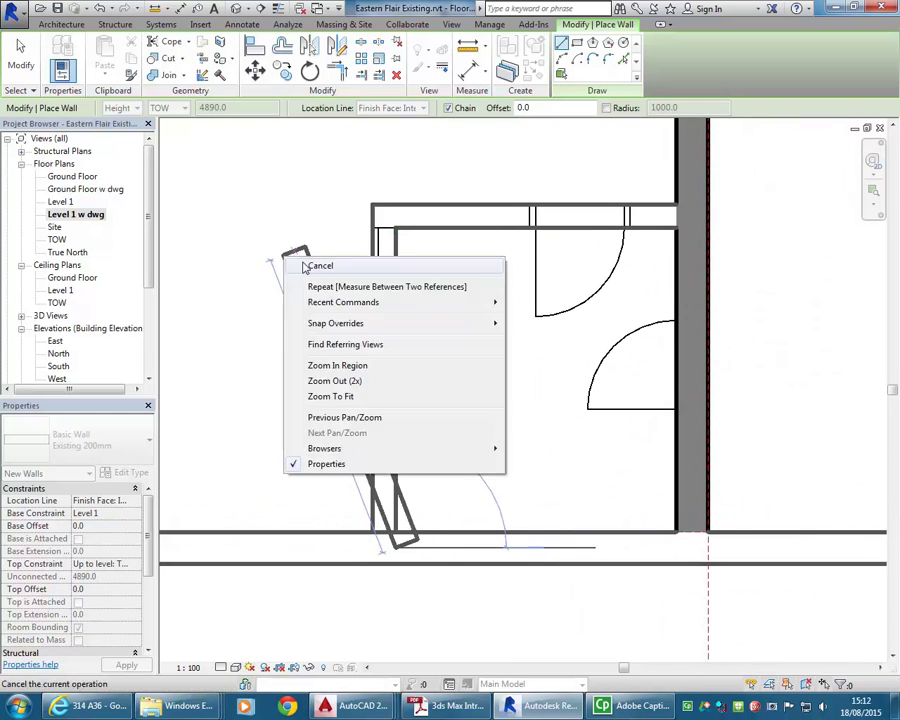
left_click(305, 266)
right_click(303, 262)
left_click(330, 271)
- Check the constraints of the small room's upper wall and review the new first-floor walls against the imported plan
scroll(328, 282, "down", 2)
middle_click_drag(336, 306, 358, 352)
scroll(348, 306, "down", 2)
middle_click_drag(406, 304, 399, 350)
left_click(399, 355)
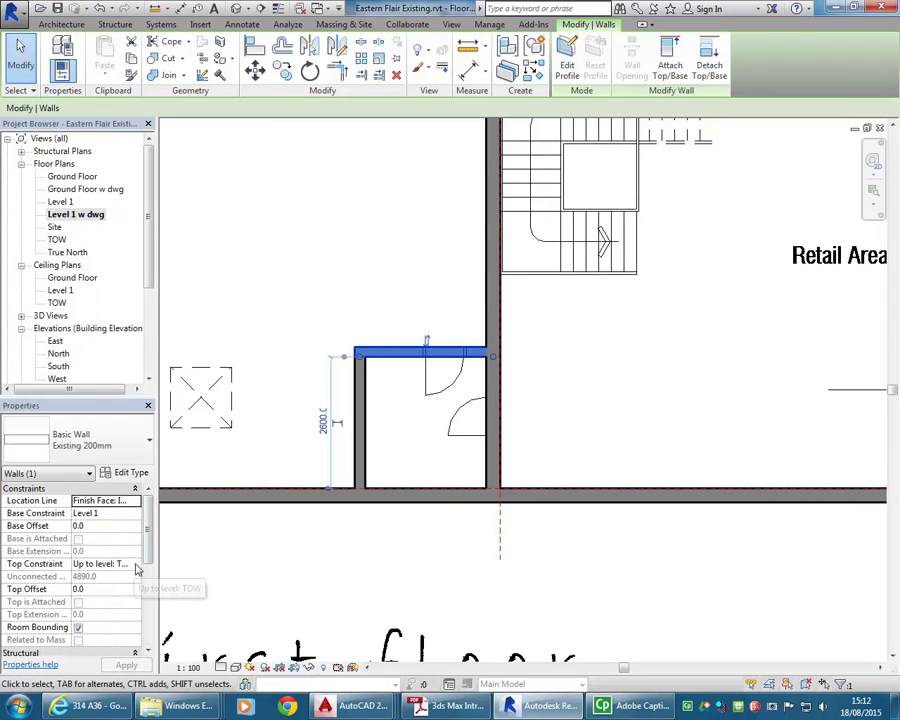
left_click(321, 301)
scroll(348, 336, "down", 2)
scroll(348, 336, "down", 2)
scroll(490, 335, "down", 2)
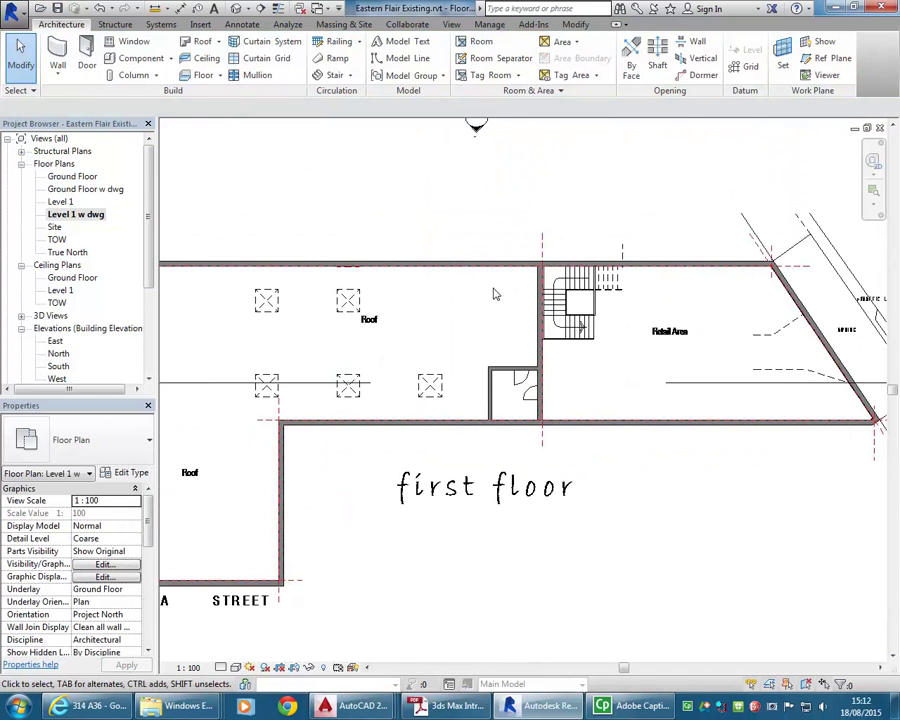
- Review the building walls in the 3D view, return to the Level 1 w dwg plan and examine its boundary walls
left_click(236, 8)
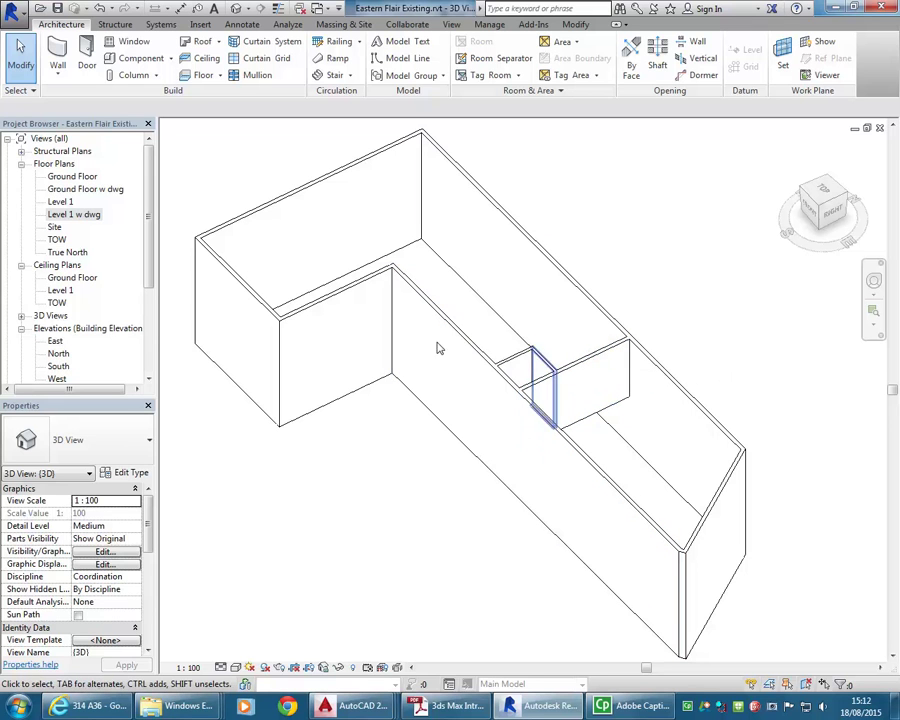
double_click(70, 215)
middle_click_drag(535, 301, 507, 303)
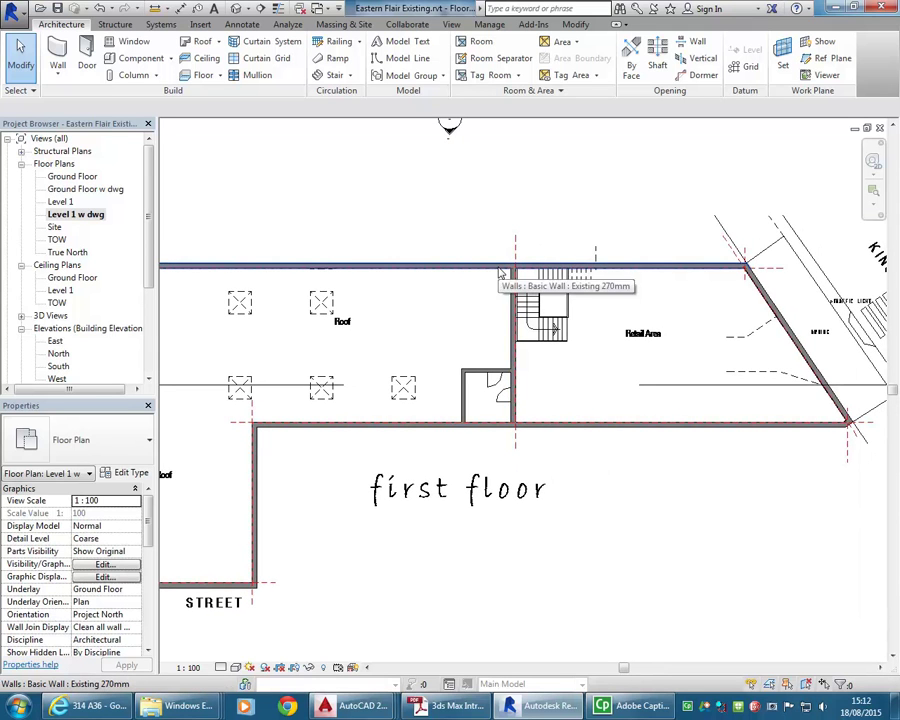
left_click(435, 403)
left_click(427, 426)
scroll(461, 310, "down", 2)
middle_click_drag(461, 310, 526, 305)
left_click(517, 310)
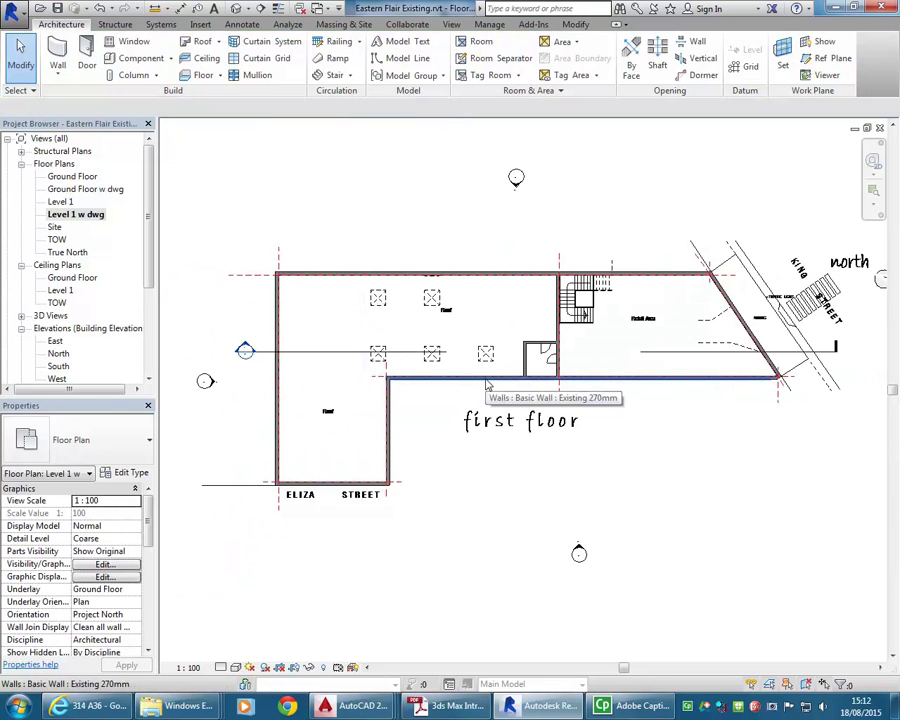
- Split the upper boundary wall in line with the roof-side face of the cross wall
scroll(515, 306, "up", 2)
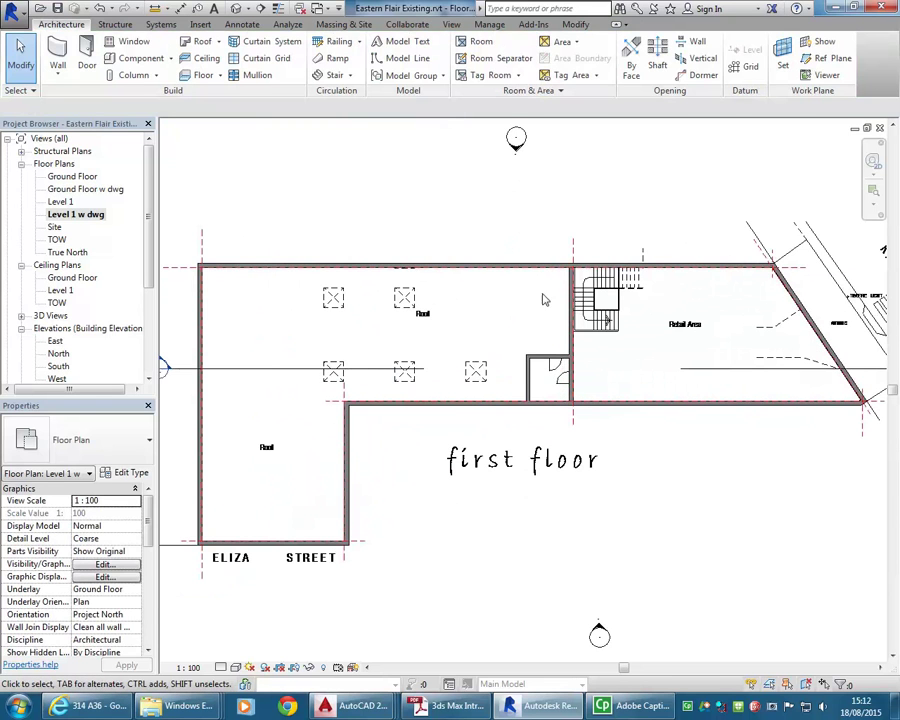
scroll(595, 262, "up", 6)
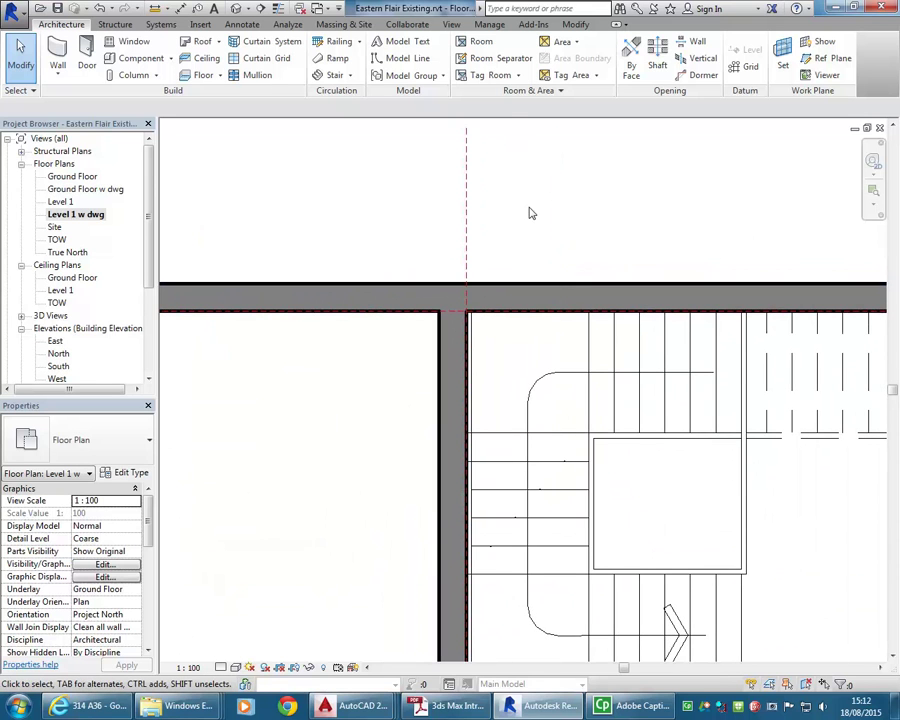
left_click(585, 29)
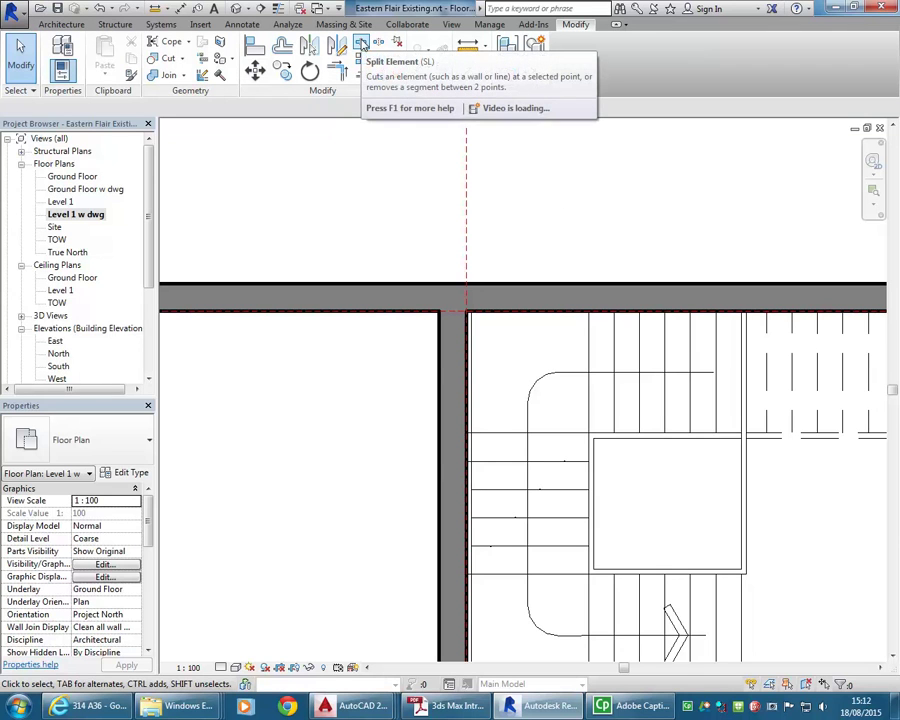
left_click(361, 44)
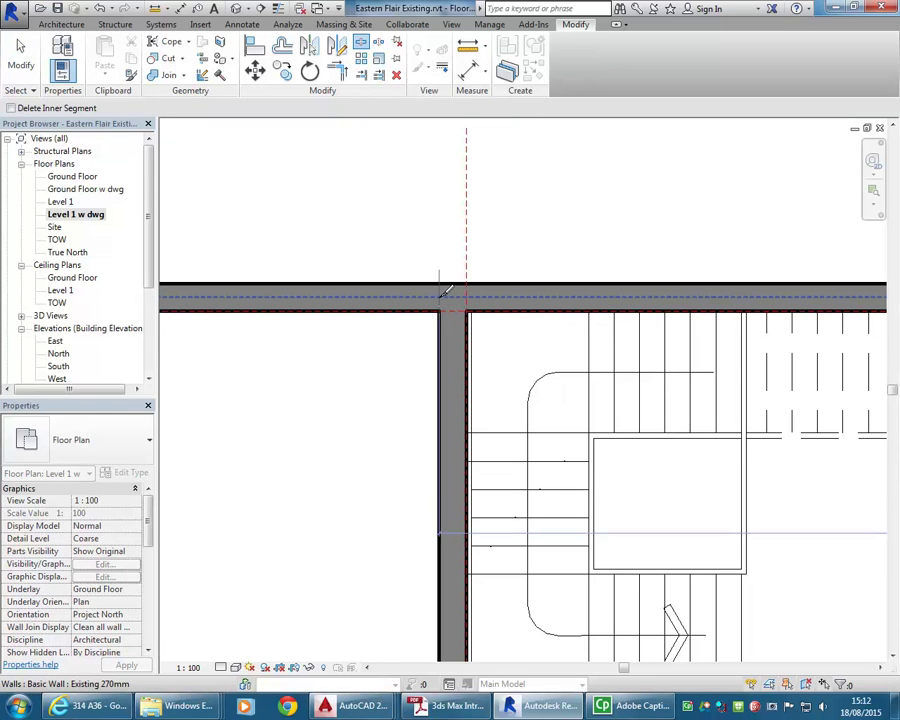
scroll(443, 290, "up", 2)
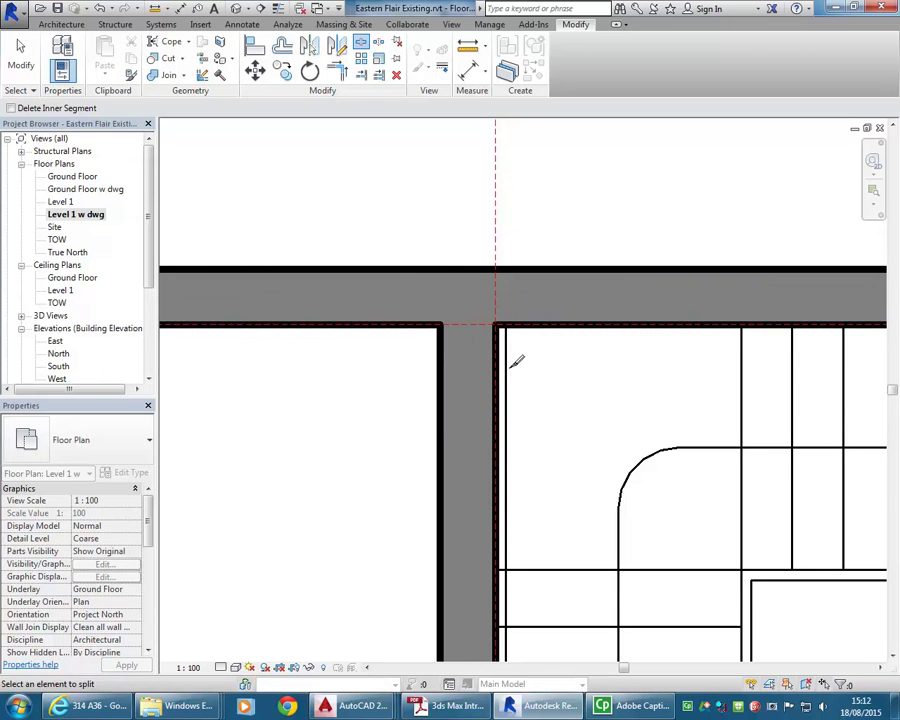
left_click(440, 296)
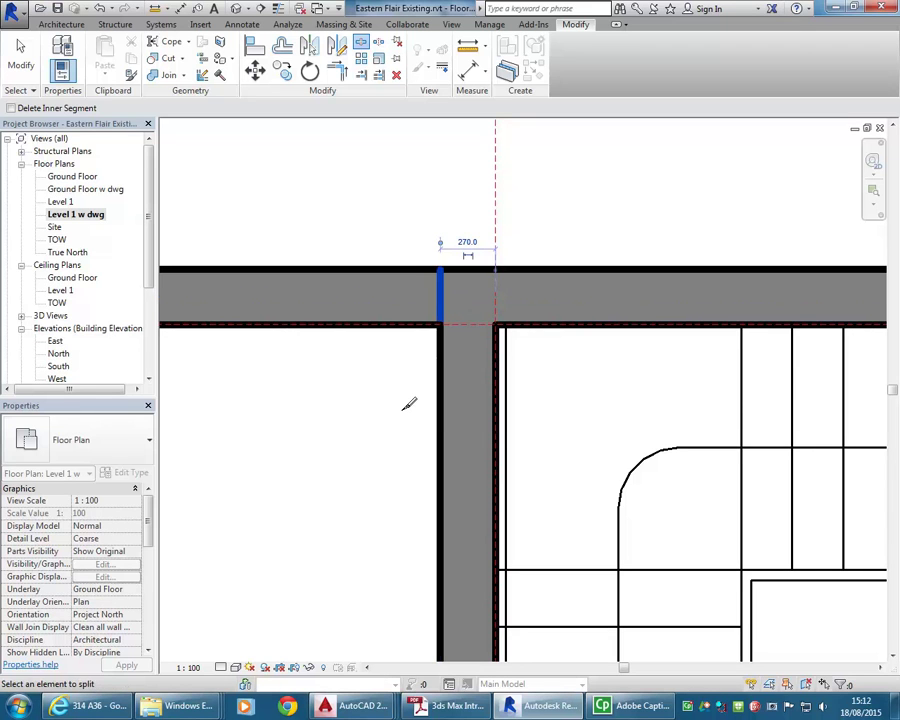
- Split the lower boundary wall beside the roof-side face of the cross wall and finish splitting
scroll(401, 410, "down", 2)
middle_click_drag(401, 410, 422, 155)
scroll(380, 281, "down", 3)
scroll(416, 483, "up", 4)
scroll(454, 482, "up", 2)
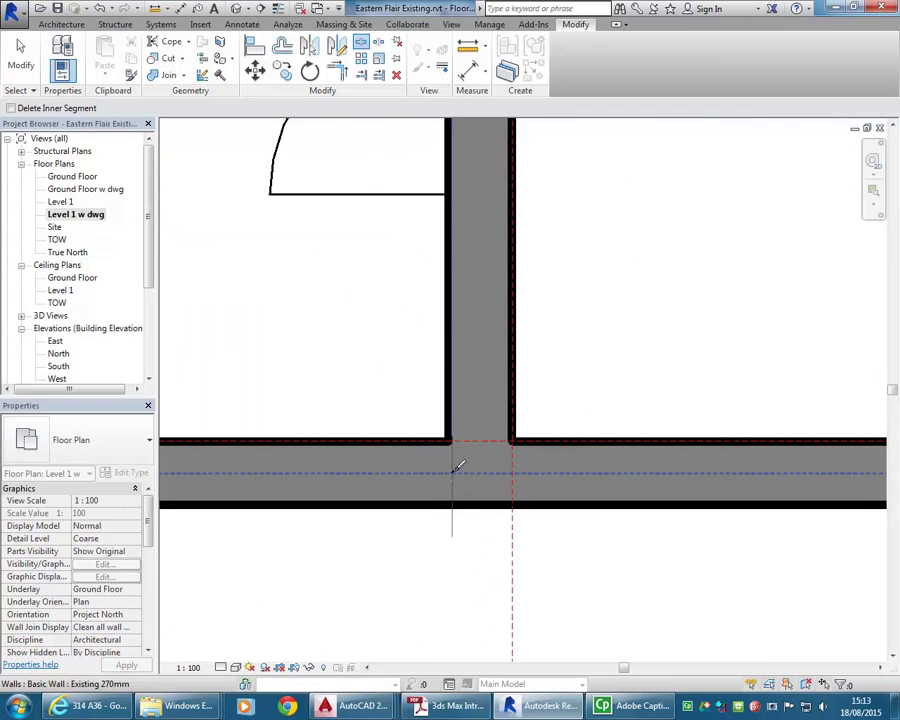
left_click(450, 469)
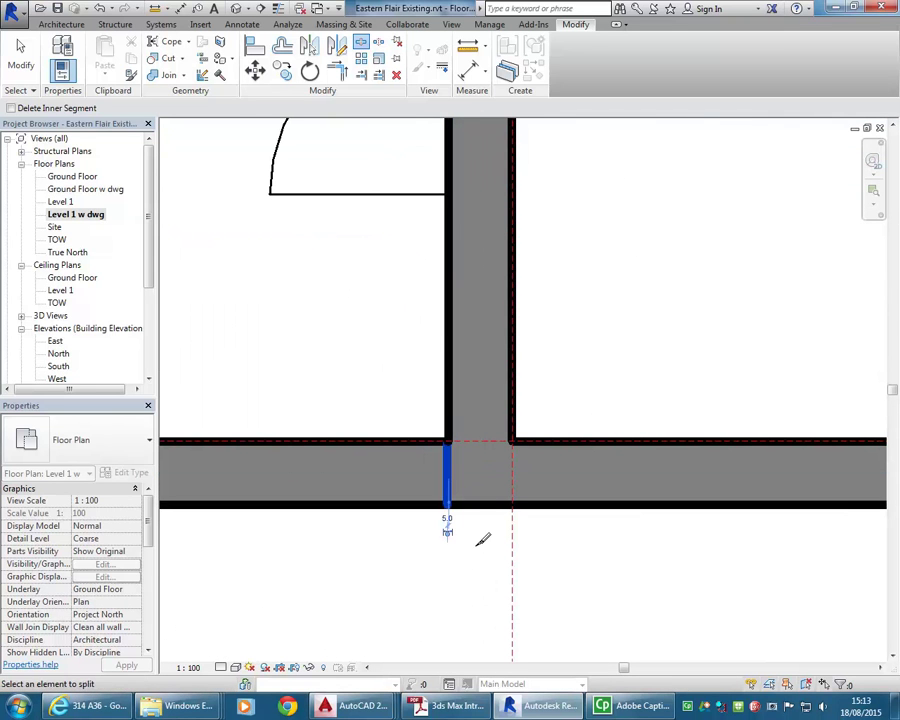
right_click(350, 317)
left_click(372, 328)
- Examine the split joints at the lower and upper ends of the cross wall
scroll(385, 384, "down", 2)
scroll(400, 410, "up", 2)
scroll(411, 432, "up", 1)
scroll(388, 289, "down", 6)
scroll(395, 209, "up", 4)
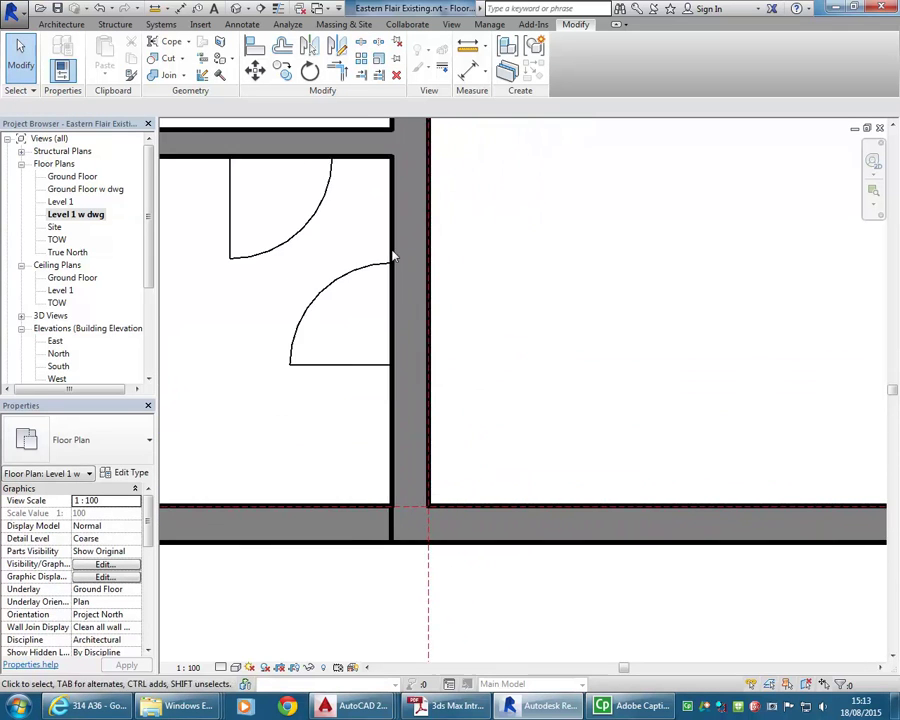
scroll(396, 210, "down", 2)
middle_click_drag(396, 312, 424, 450)
scroll(396, 250, "up", 3)
scroll(395, 258, "up", 2)
middle_click_drag(393, 256, 320, 236)
scroll(320, 236, "up", 1)
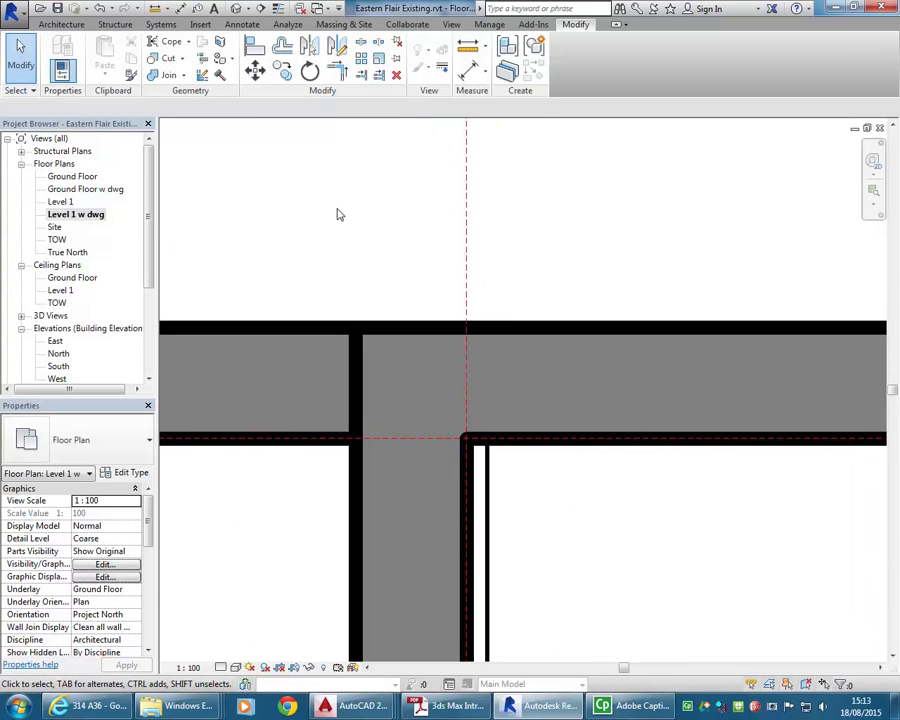
- Switch on thin line display and check how both boundary wall splits align with the cross wall's face
left_click(279, 9)
scroll(330, 385, "up", 2)
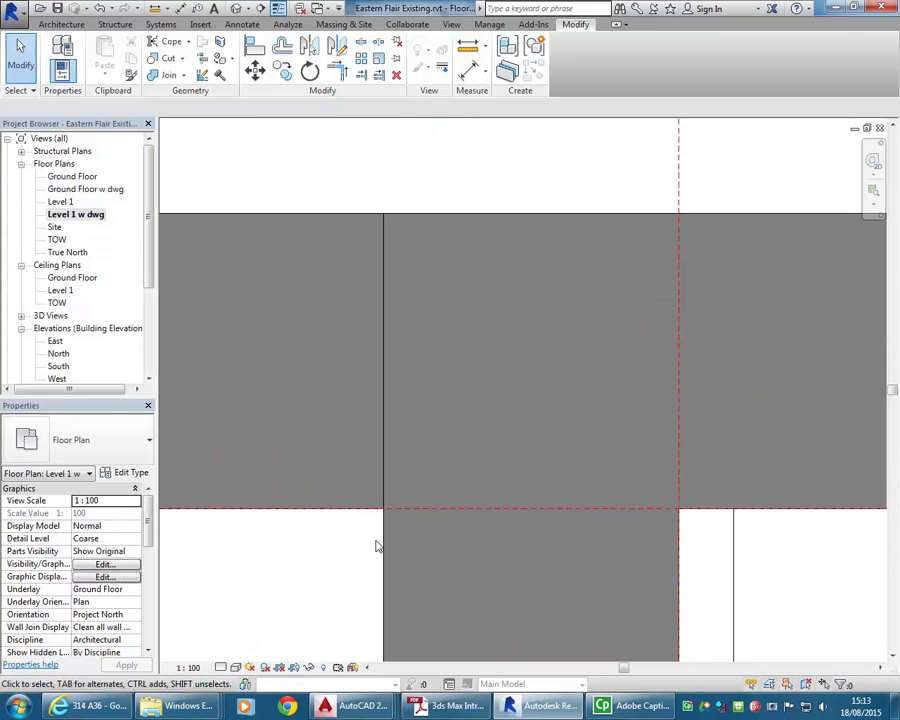
scroll(384, 505, "up", 3)
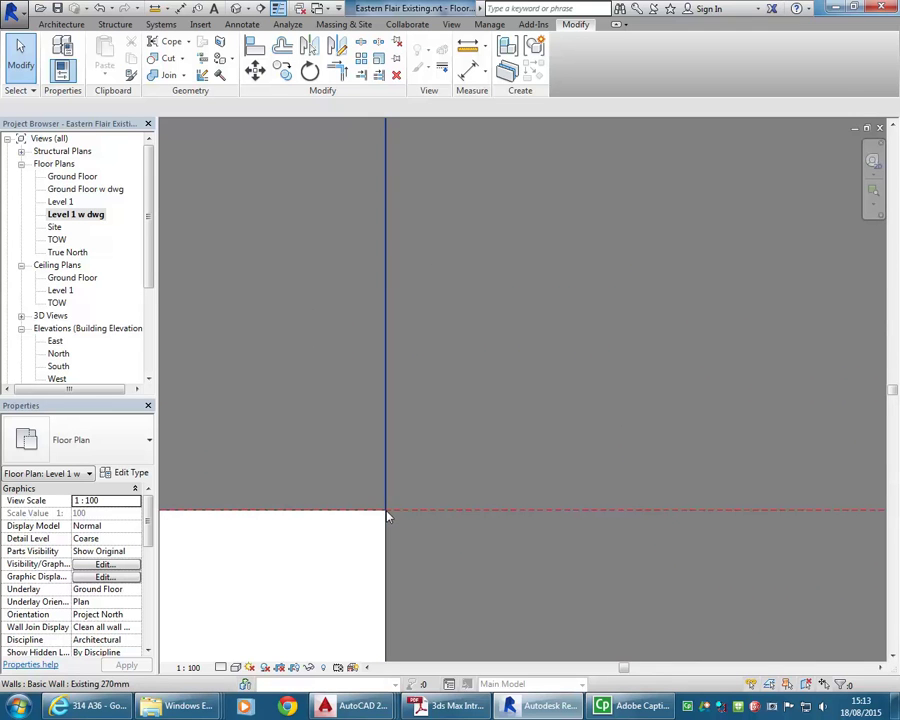
scroll(384, 530, "down", 3)
scroll(392, 298, "down", 3)
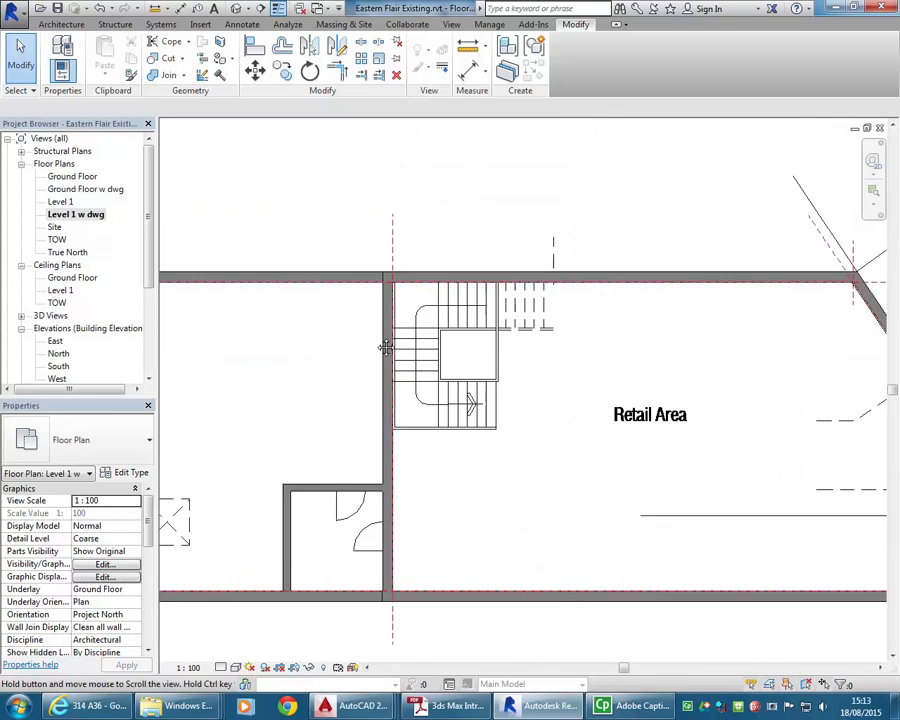
scroll(391, 476, "up", 4)
scroll(395, 441, "up", 4)
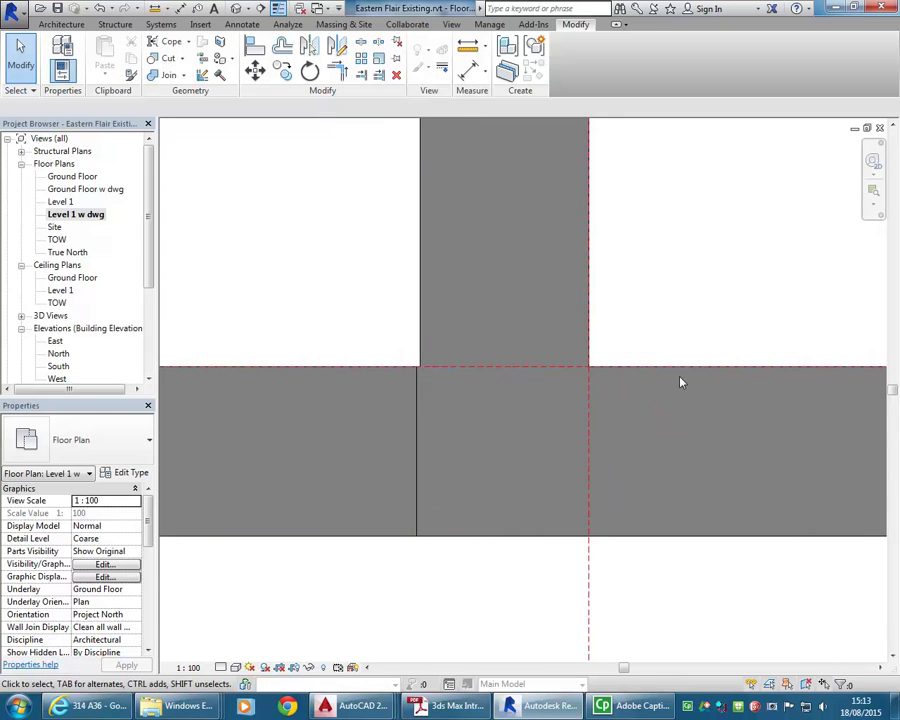
- Shorten the roof-side segment of the lower boundary wall, leaving a gap before the cross wall
left_click(313, 371)
middle_click_drag(366, 317, 611, 317)
left_click_drag(663, 374, 472, 374)
left_click(509, 300)
middle_click_drag(509, 300, 380, 290)
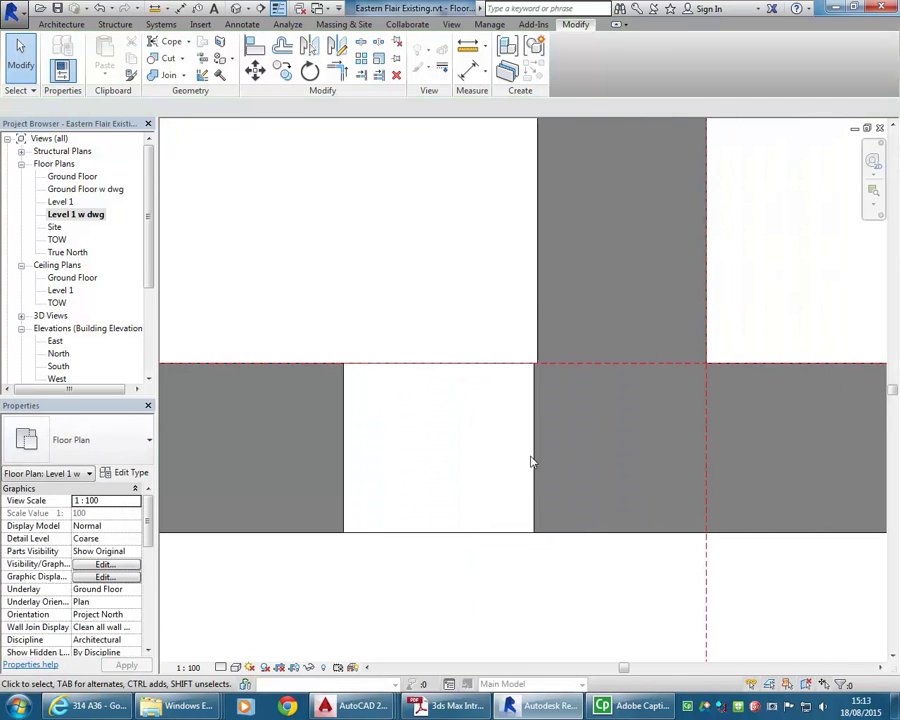
- Move the end of the lower boundary wall's retail-side segment flush with the cross wall's roof-side face
left_click(532, 460)
middle_click_drag(536, 462, 389, 360)
left_click_drag(382, 344, 470, 347)
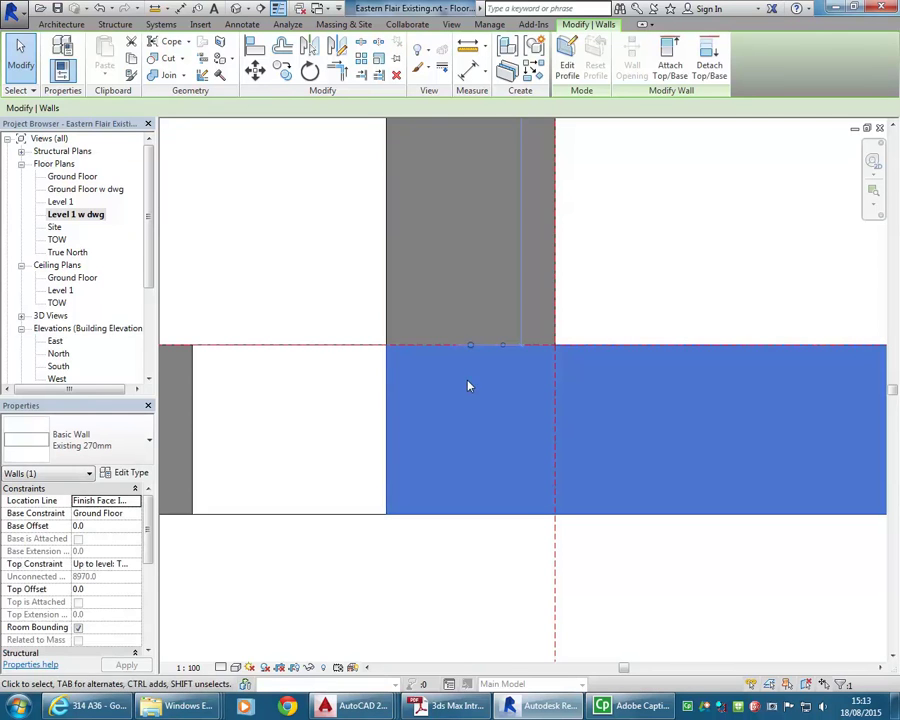
left_click(268, 275)
- Try to extend the lower boundary wall's roof-side segment back to the cross wall, undoing each attempt
scroll(270, 274, "down", 1)
middle_click_drag(296, 285, 364, 294)
left_click(273, 426)
left_click_drag(270, 347, 438, 342)
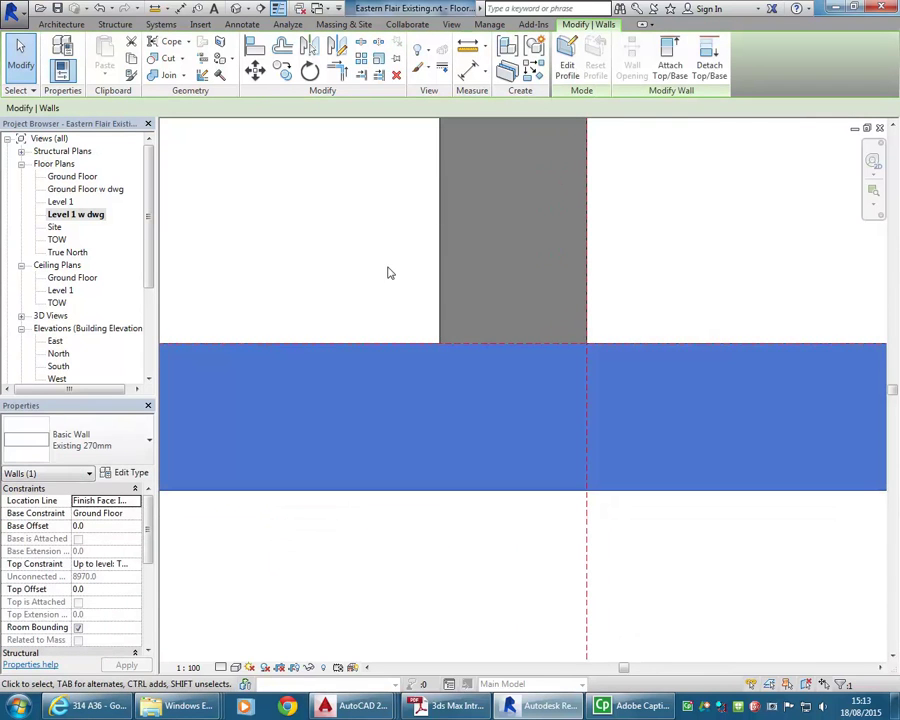
left_click(99, 8)
left_click(271, 364)
left_click_drag(270, 344, 438, 343)
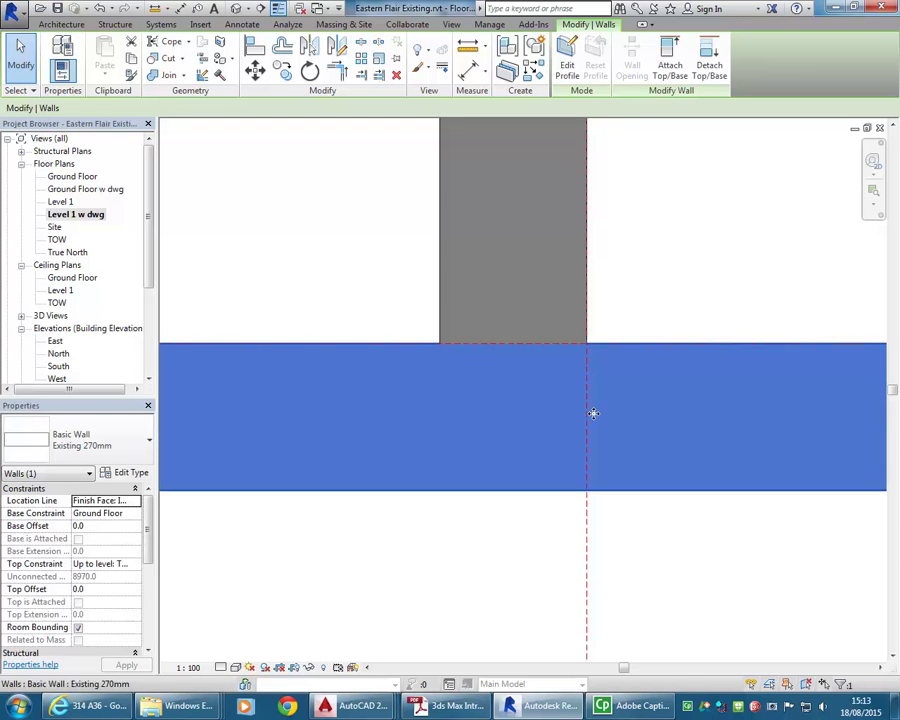
left_click(330, 252)
left_click(100, 8)
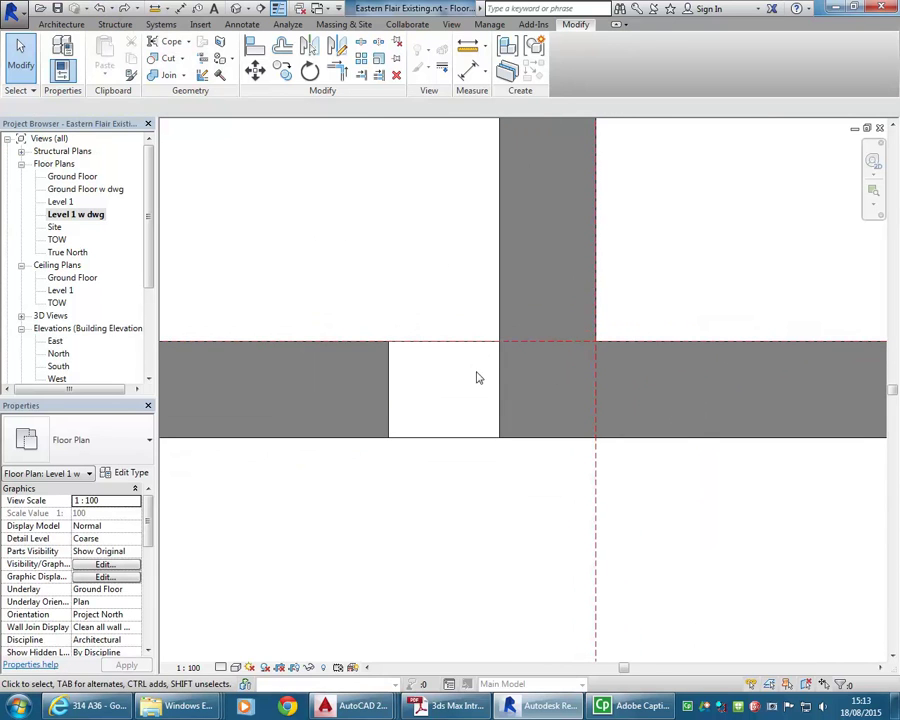
- Set the lower boundary wall's roof-side segment top constraint to Up to level: Level 1 and extend it to the cross wall's face
left_click(390, 394)
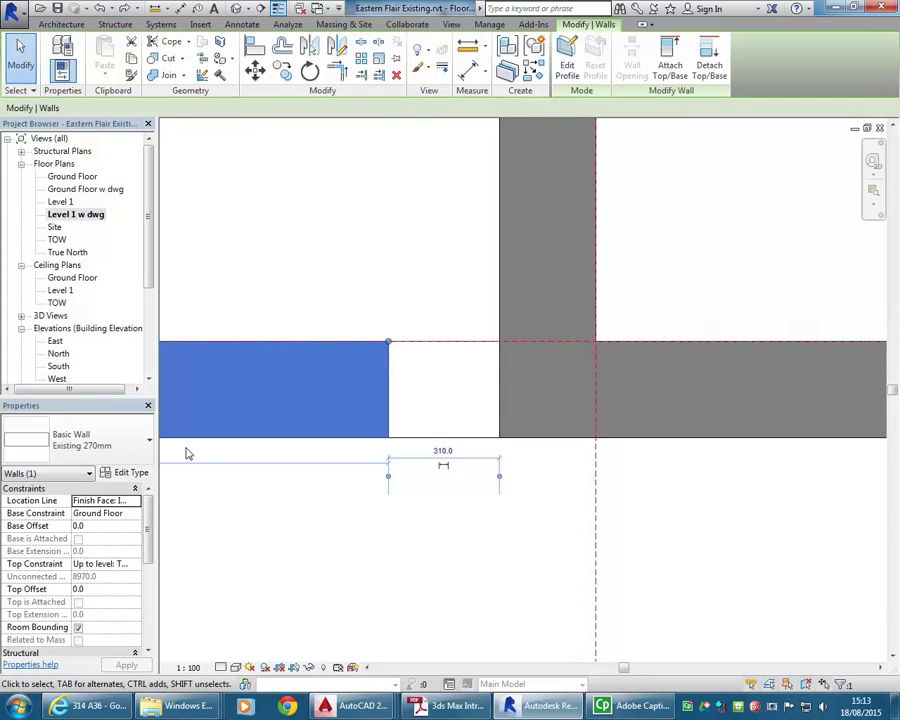
left_click(131, 565)
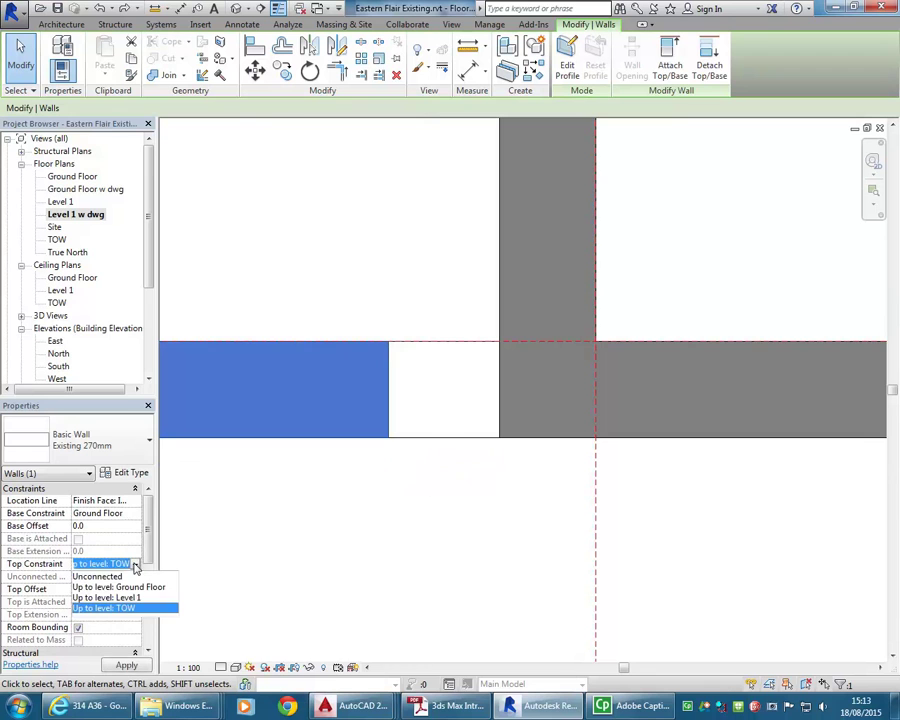
left_click(108, 598)
scroll(450, 336, "up", 2)
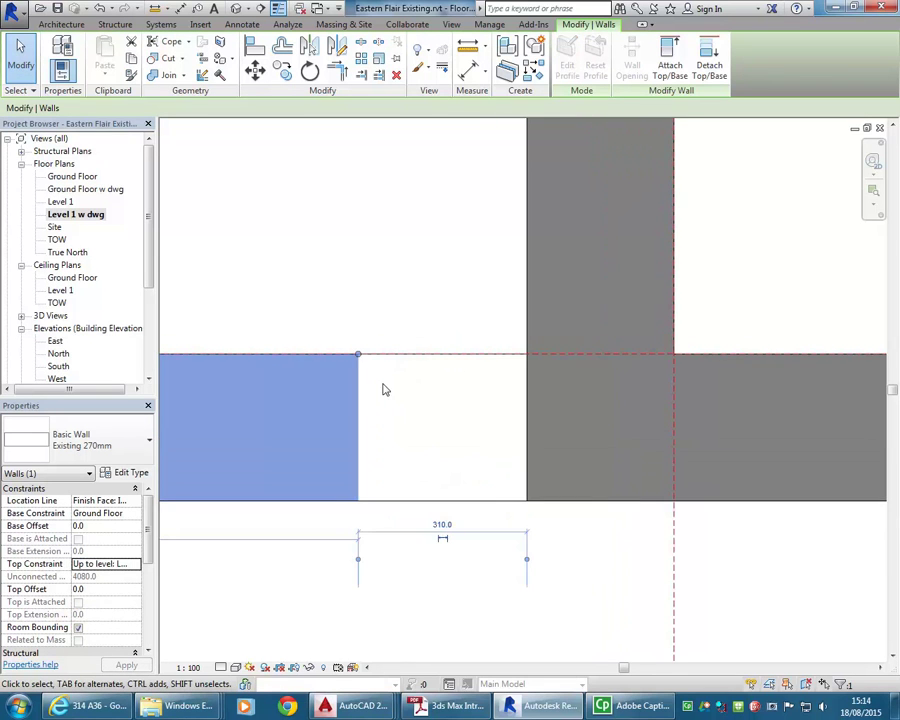
left_click_drag(358, 354, 528, 354)
left_click(433, 245)
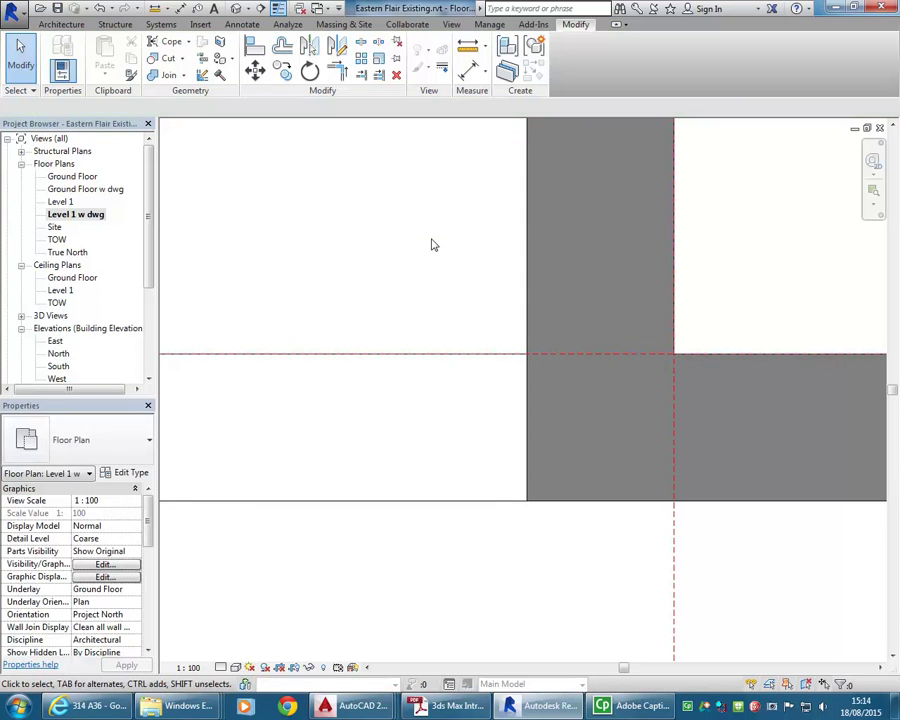
- Set the top constraint of the upper boundary wall's roof-side segment to Up to level: Level 1
scroll(416, 364, "down", 10)
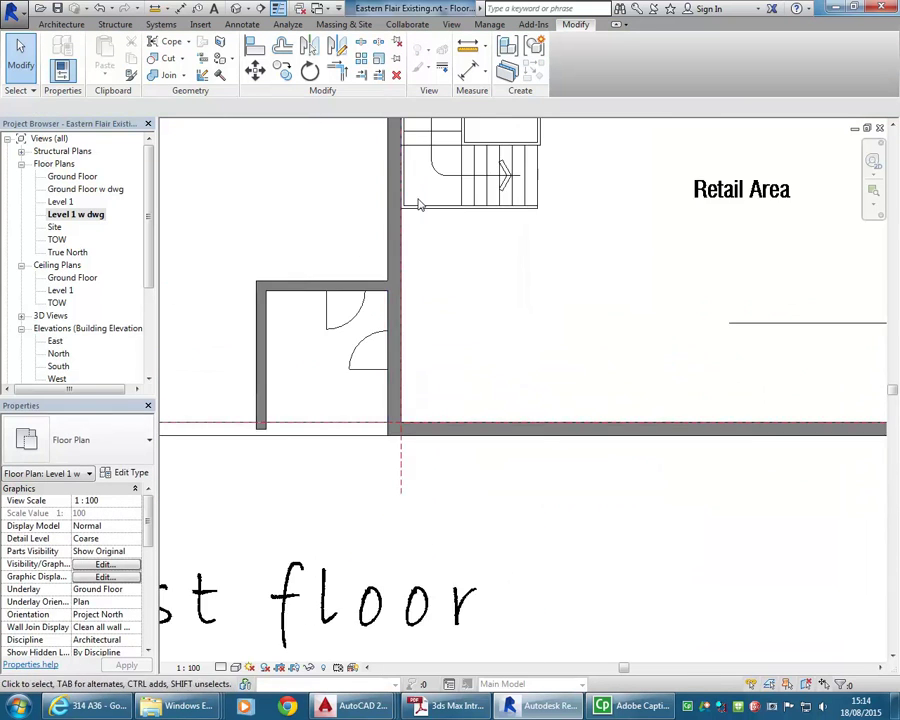
scroll(476, 362, "up", 8)
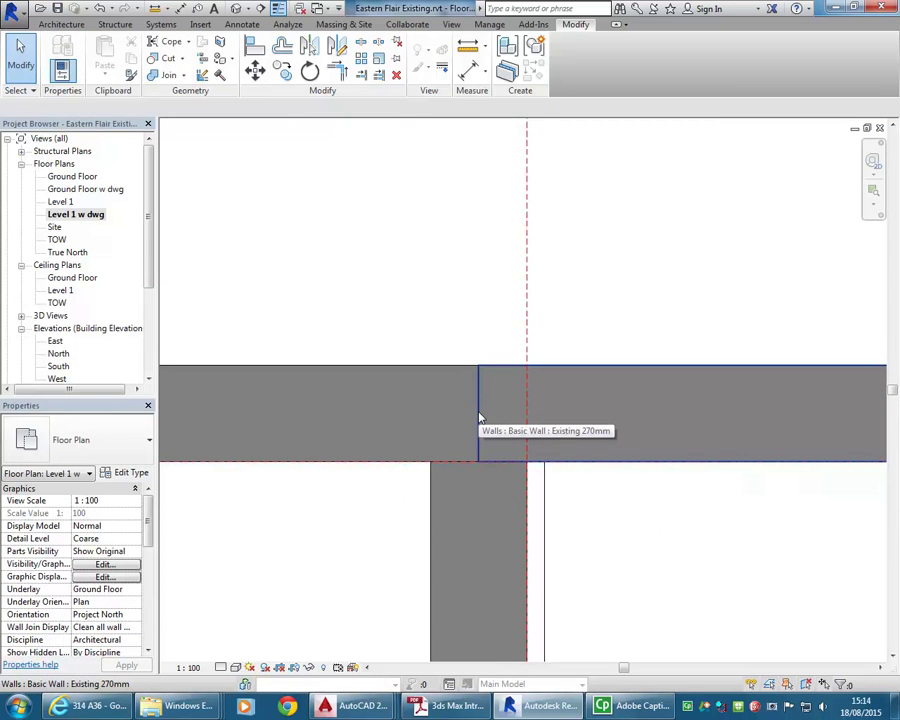
scroll(460, 465, "up", 2)
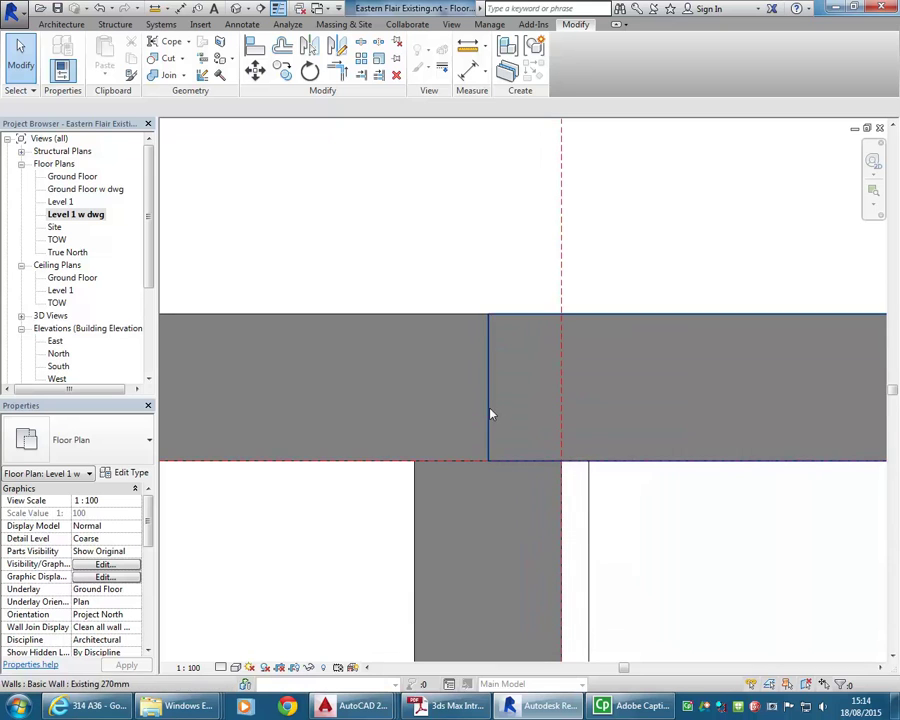
scroll(500, 420, "down", 2)
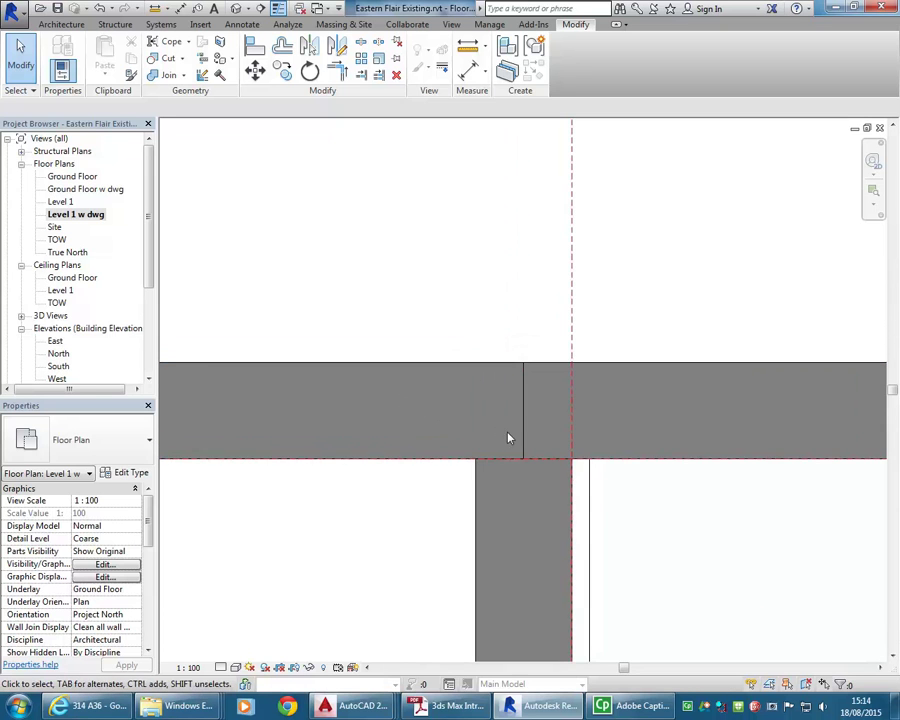
left_click(416, 462)
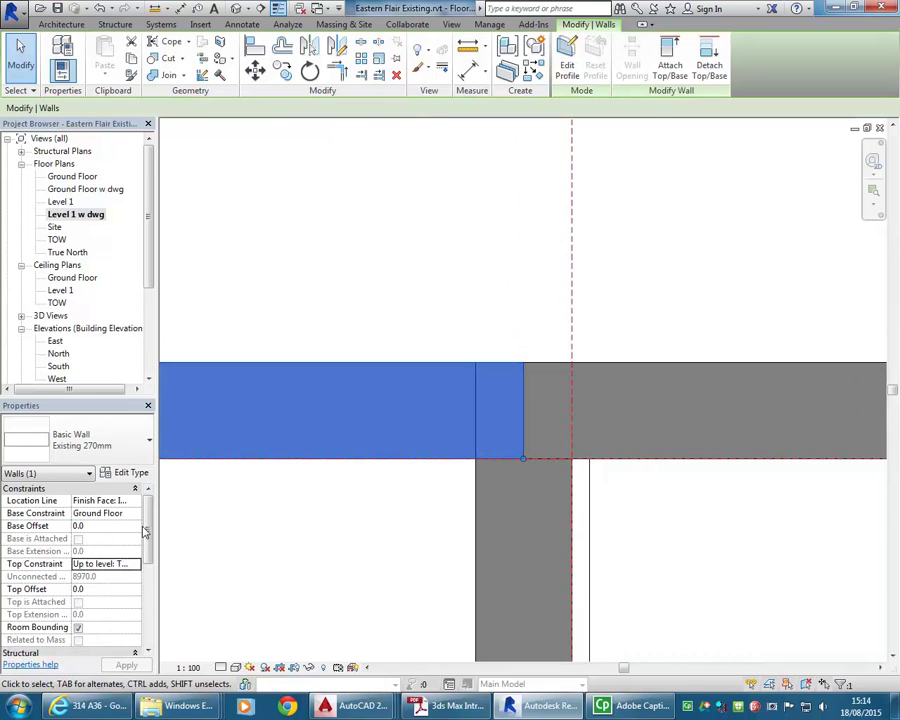
left_click(135, 564)
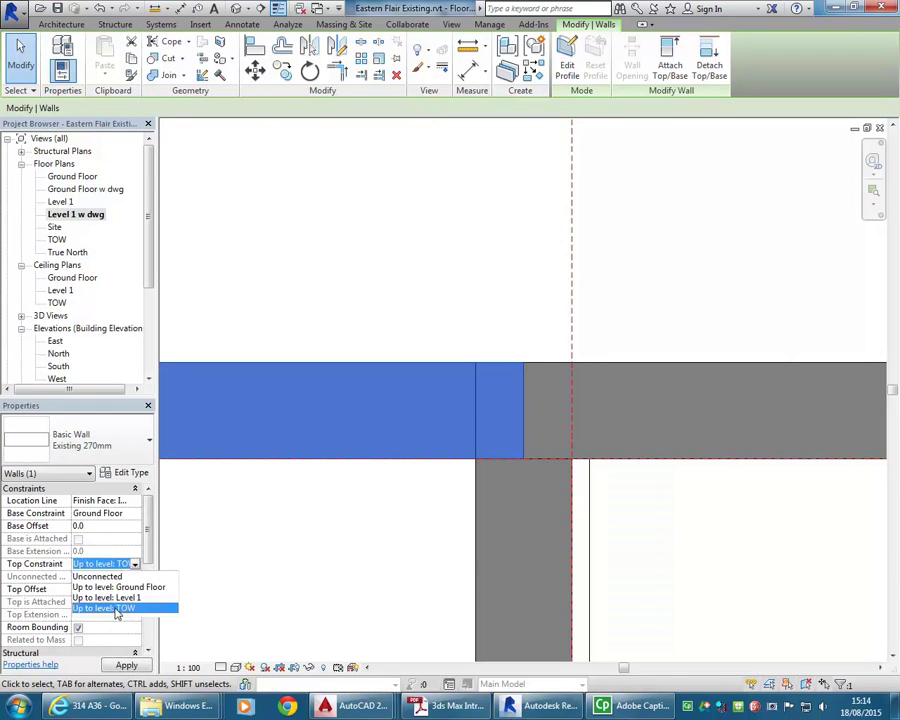
left_click(110, 598)
left_click(440, 511)
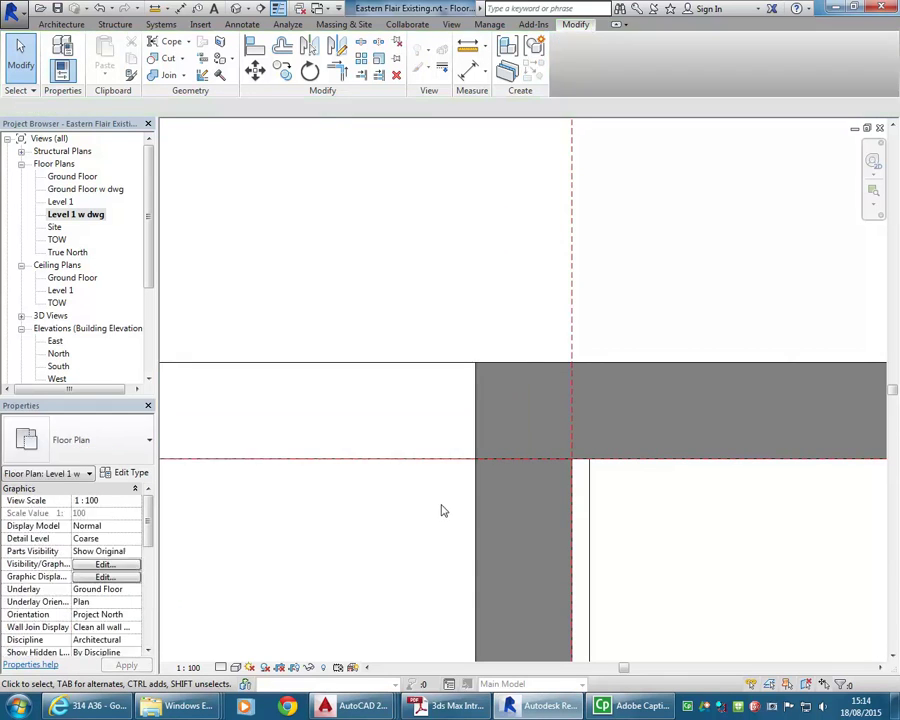
- Pull the end of the upper boundary wall's roof-side segment back to the cross wall's roof-side face
left_click(405, 372)
scroll(548, 470, "up", 3)
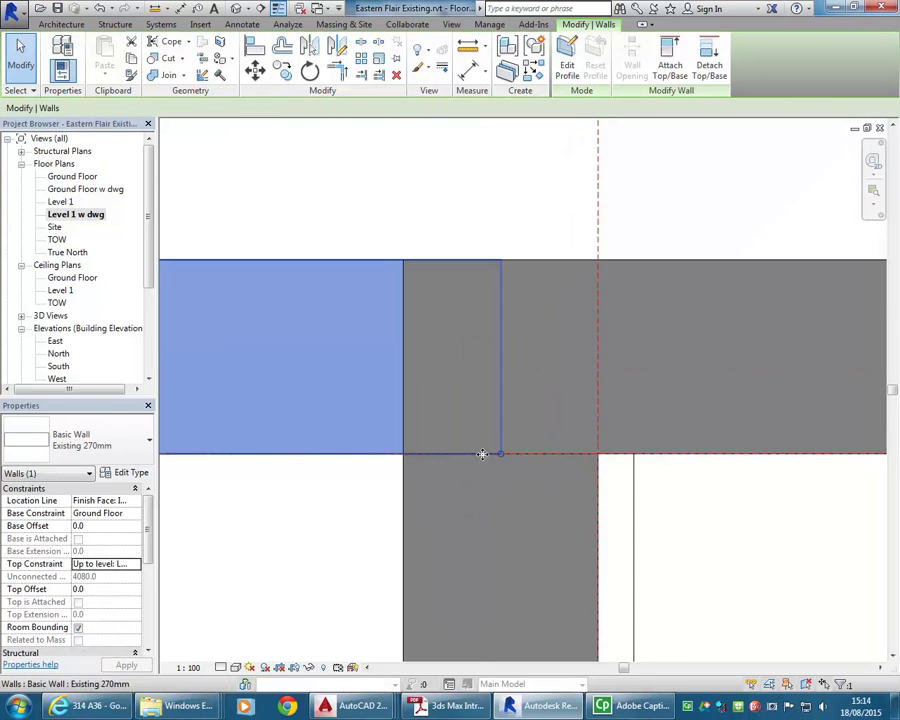
left_click_drag(501, 458, 403, 455)
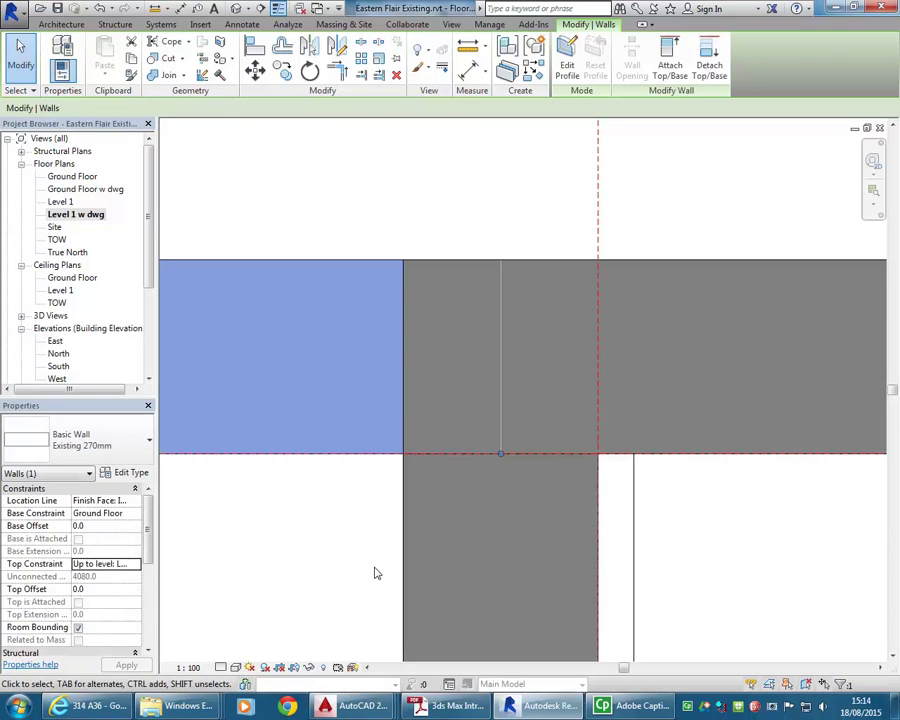
left_click(323, 570)
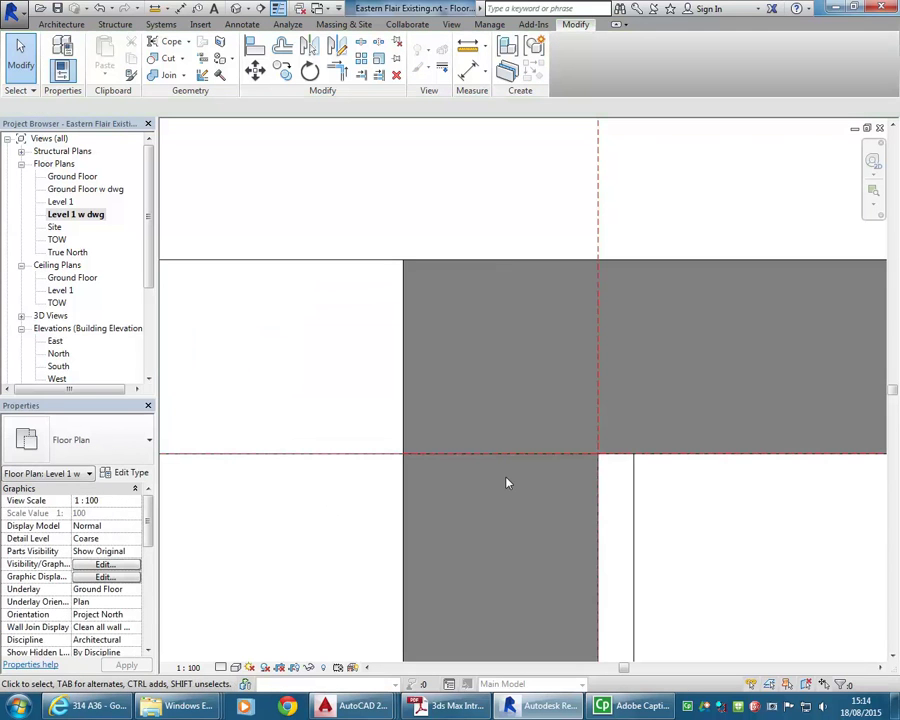
- Check the upper boundary wall at its corner with the cross wall and turn off the Thin Lines display
left_click(727, 265)
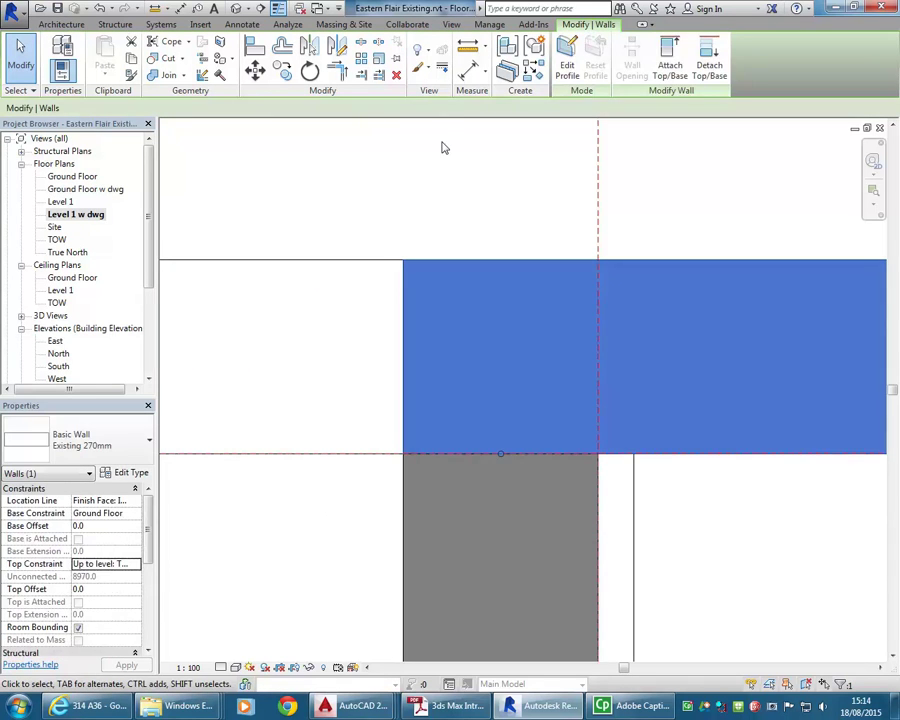
left_click(442, 145)
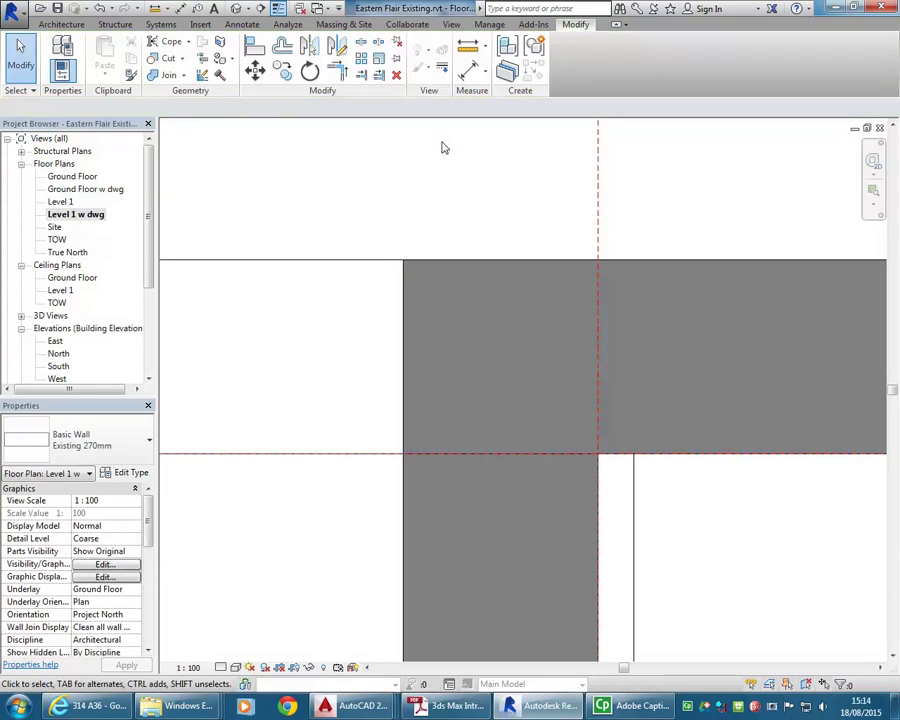
left_click(455, 456)
left_click(303, 518)
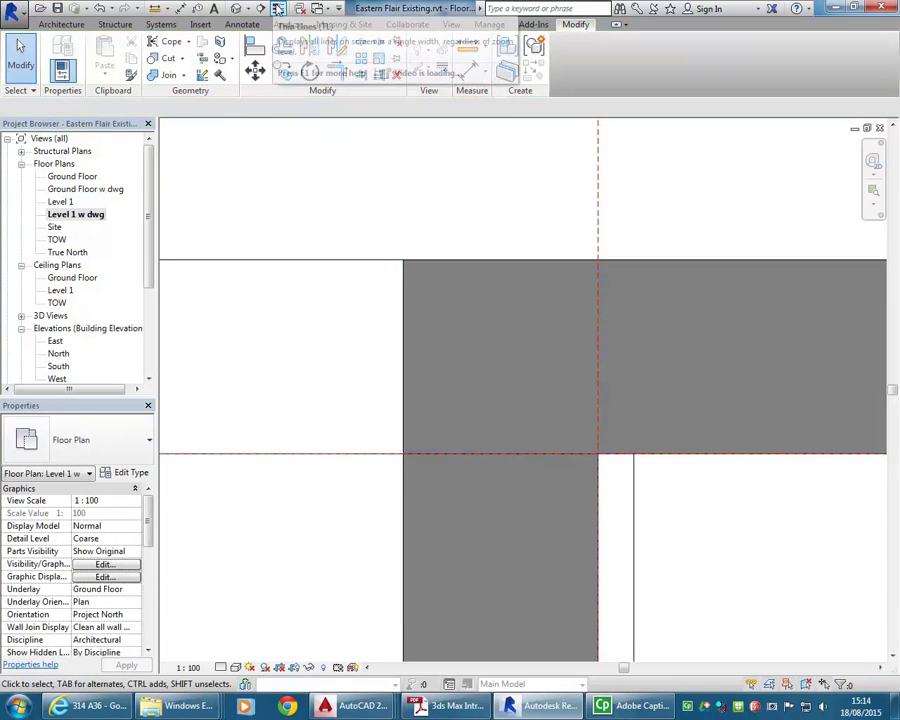
scroll(428, 366, "up", 5)
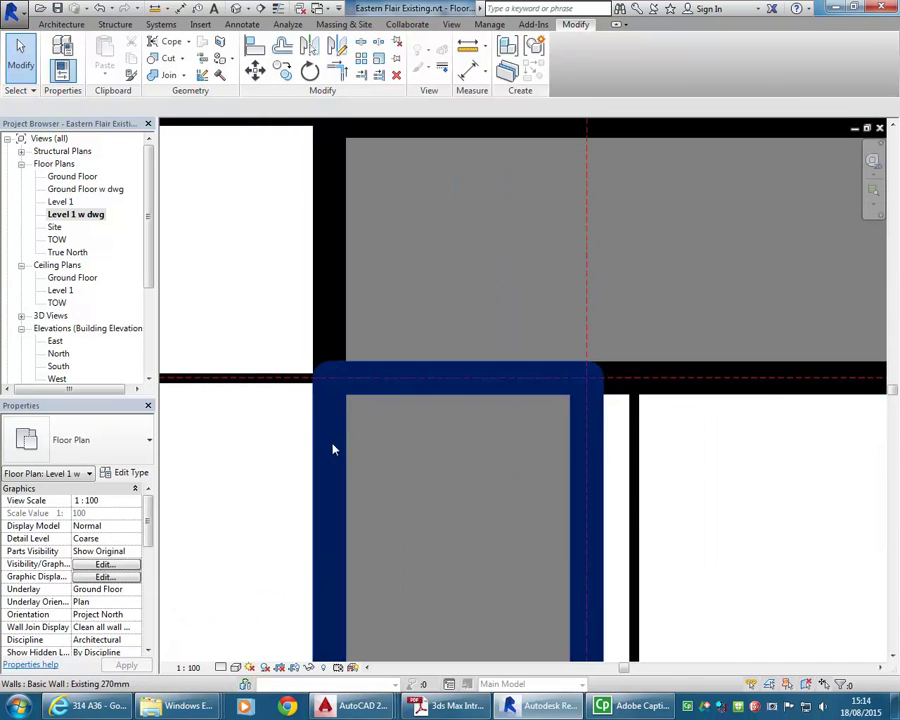
- Try to pull the cross wall's upper end back to the inner face of the upper boundary wall
left_click(335, 449)
middle_click_drag(558, 253, 502, 368)
scroll(532, 362, "down", 2)
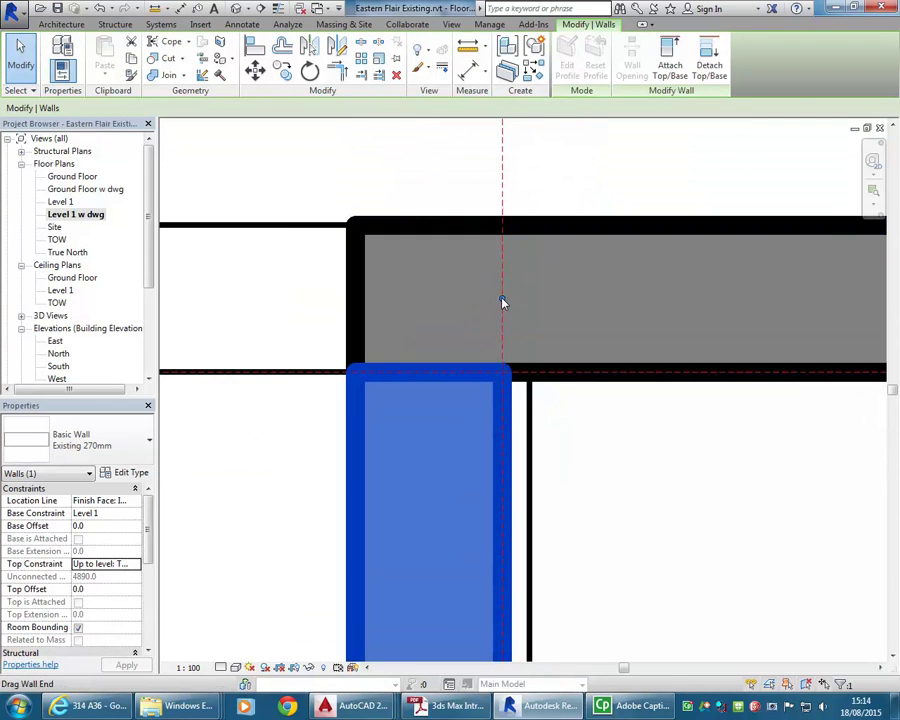
left_click_drag(503, 303, 502, 371)
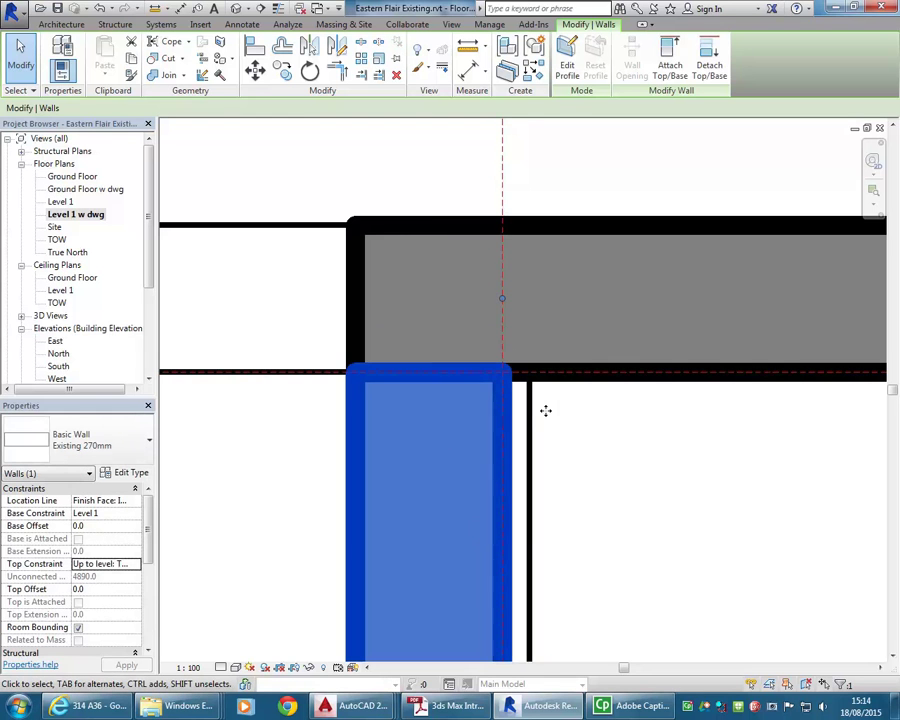
left_click(265, 466)
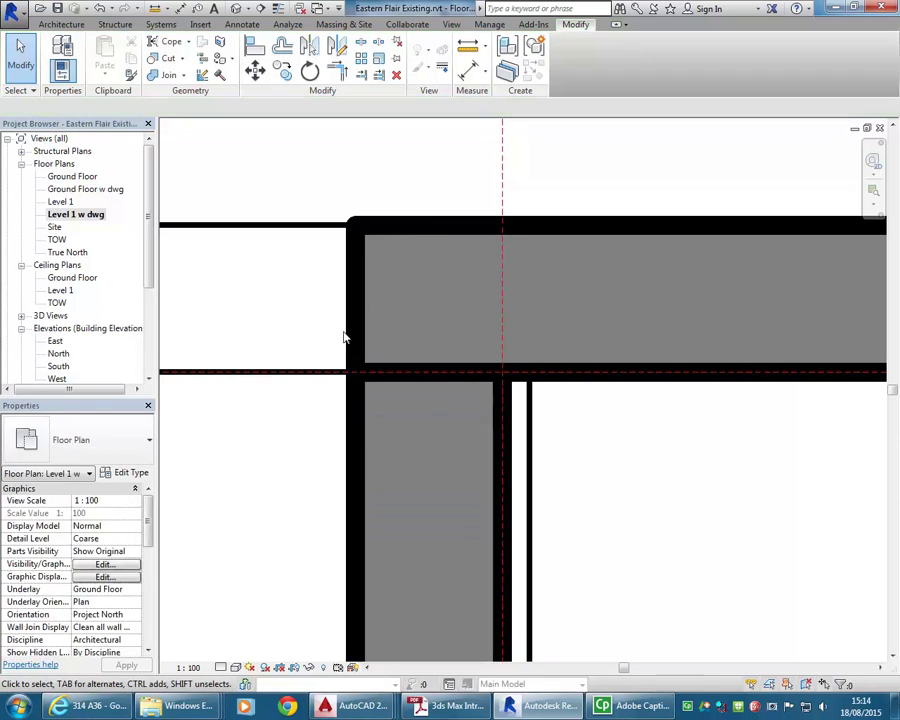
- Examine the corner between the cross wall and the upper boundary wall in plan and in the default 3D view
left_click(356, 321)
left_click(280, 513)
scroll(262, 490, "down", 6)
scroll(357, 400, "up", 4)
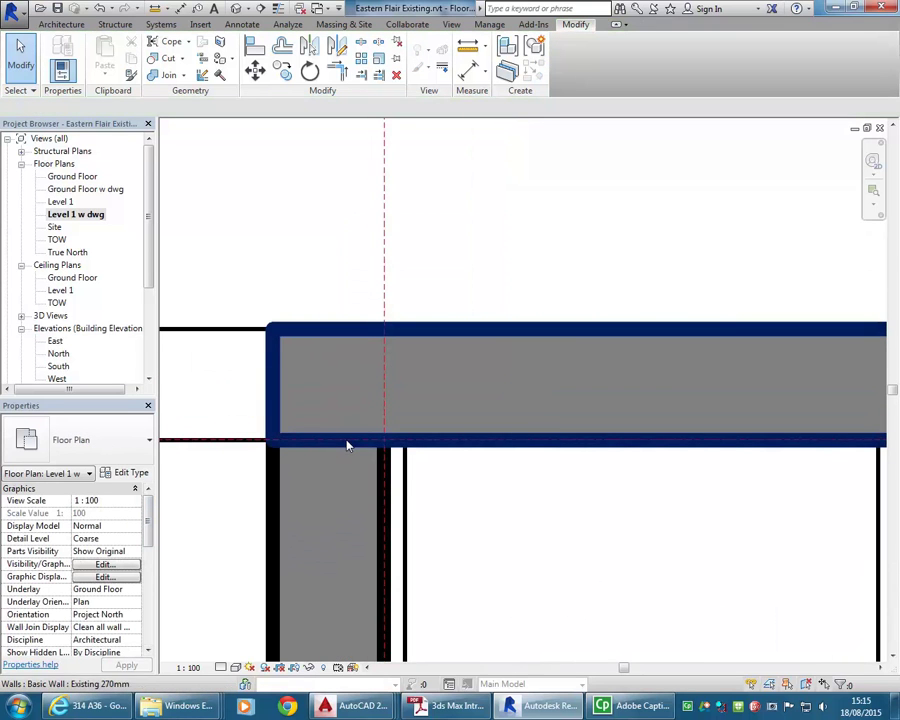
middle_click_drag(299, 400, 387, 388)
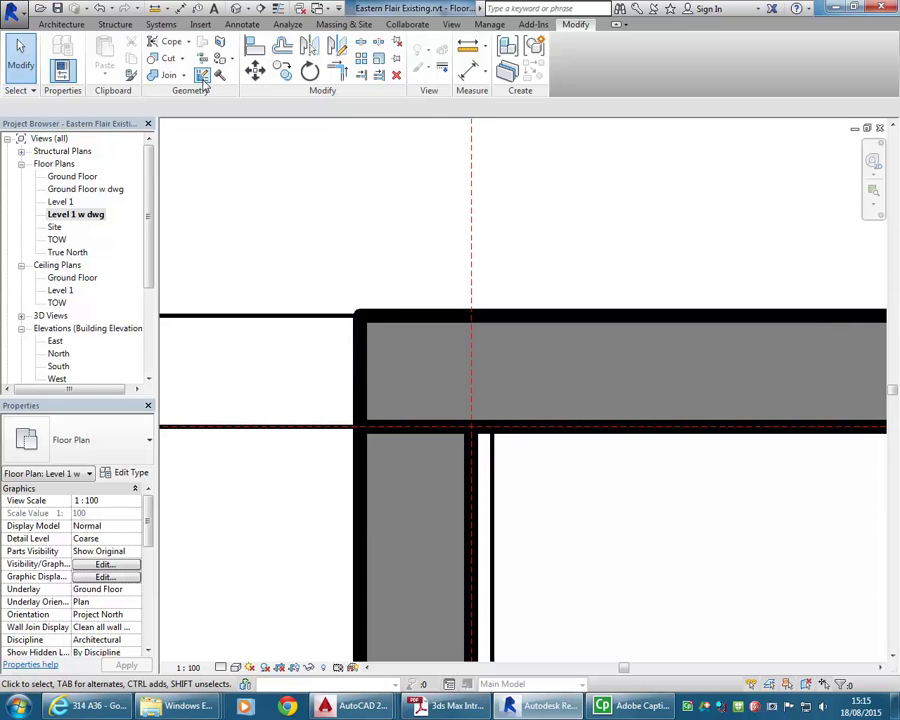
left_click(236, 9)
scroll(428, 235, "up", 5)
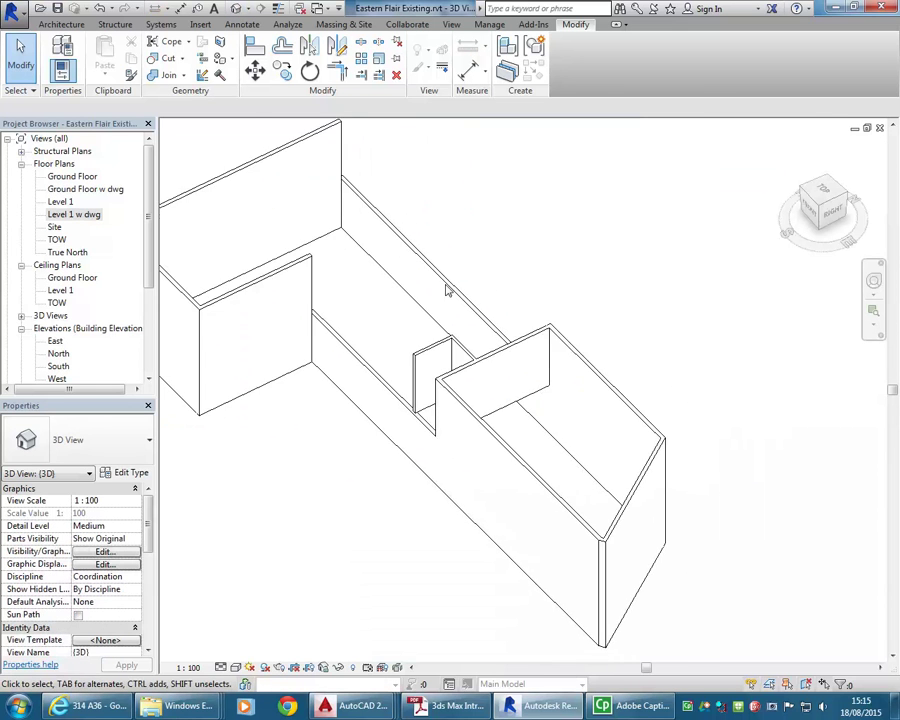
scroll(560, 300, "up", 2)
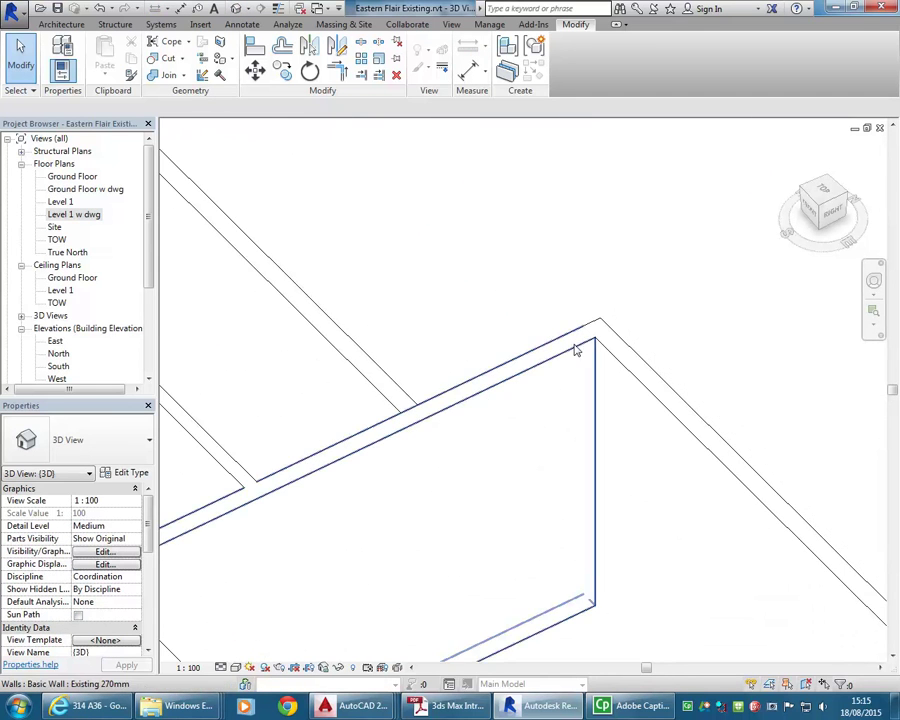
- Compare the same wall corner in the Level 1 and Level 1 w dwg floor plans
double_click(88, 214)
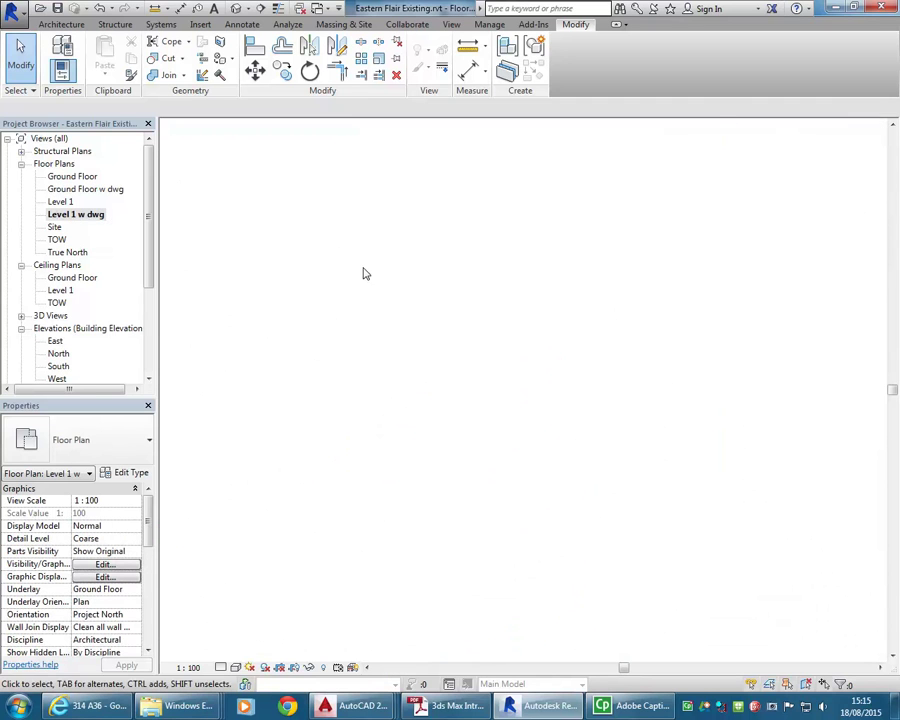
double_click(60, 202)
scroll(622, 300, "up", 5)
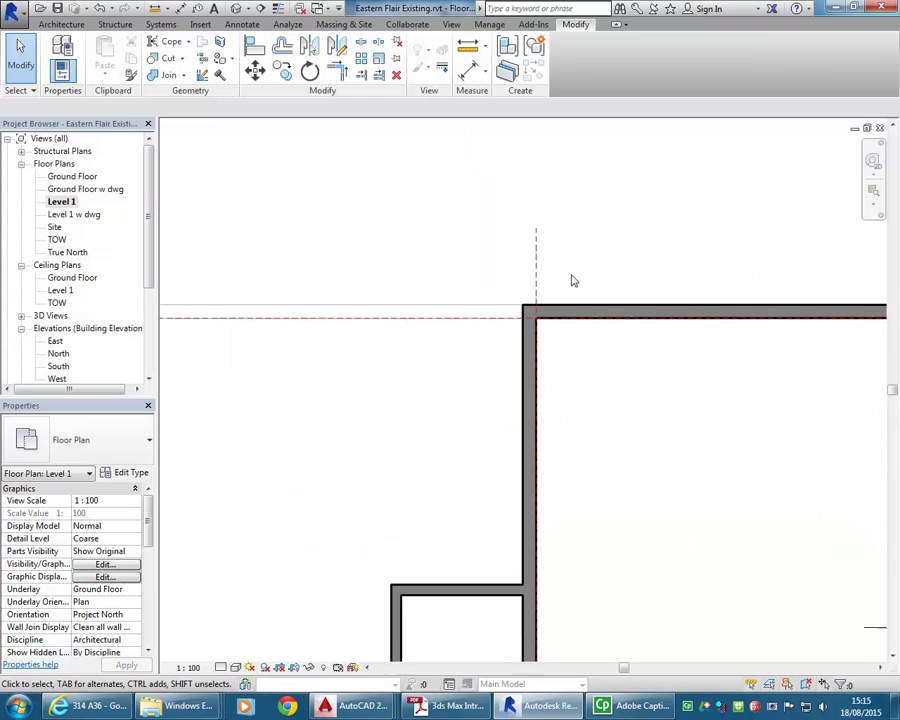
scroll(407, 478, "up", 2)
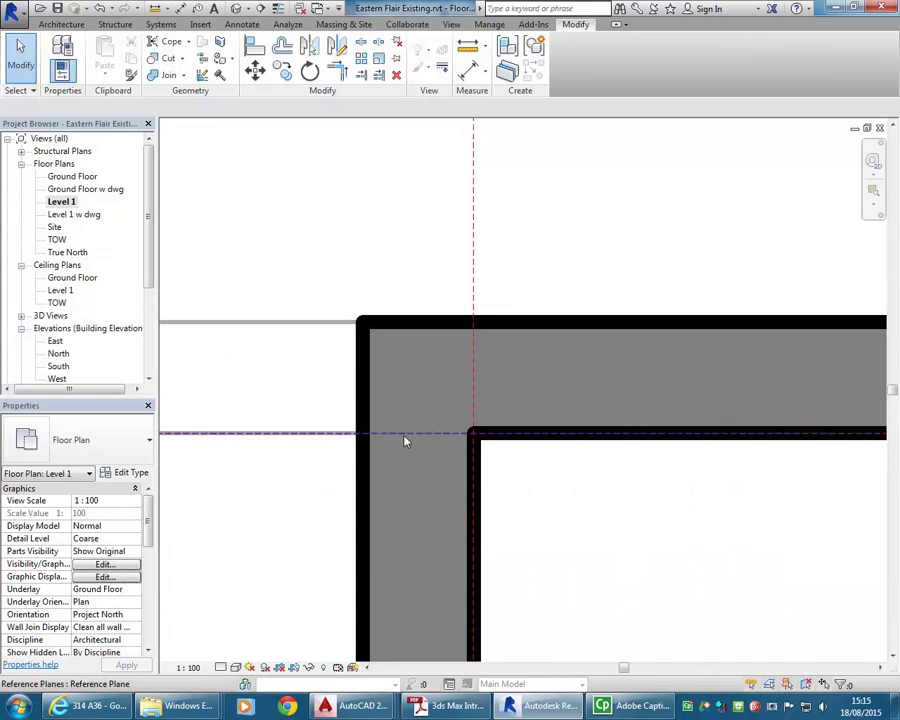
double_click(95, 214)
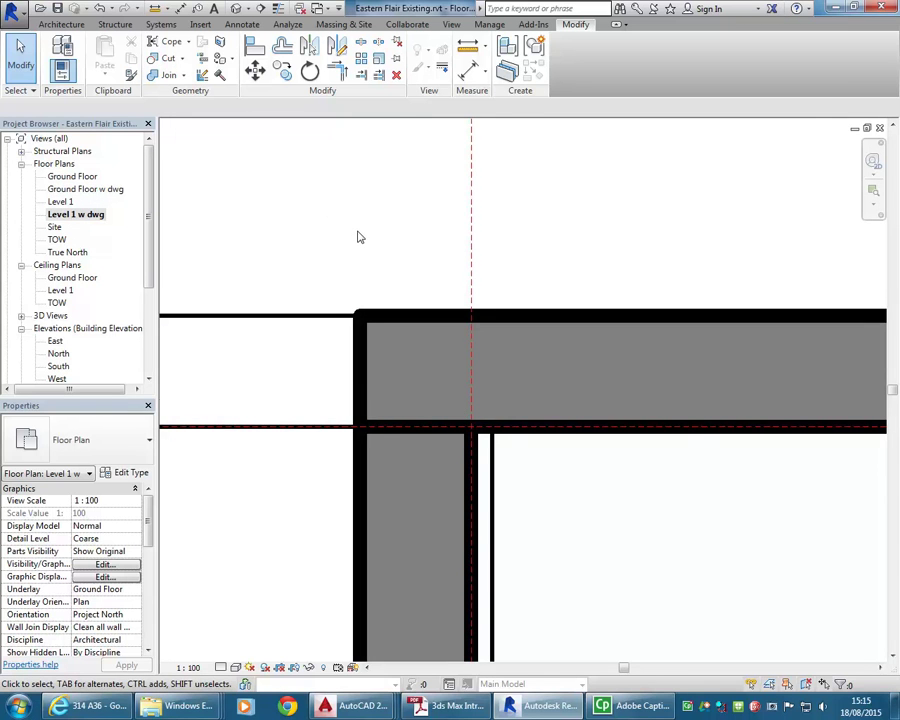
- Pull the end of the lower boundary wall's roof-side segment back to about 830 mm beyond the small enclosure's outer wall
scroll(304, 312, "down", 5)
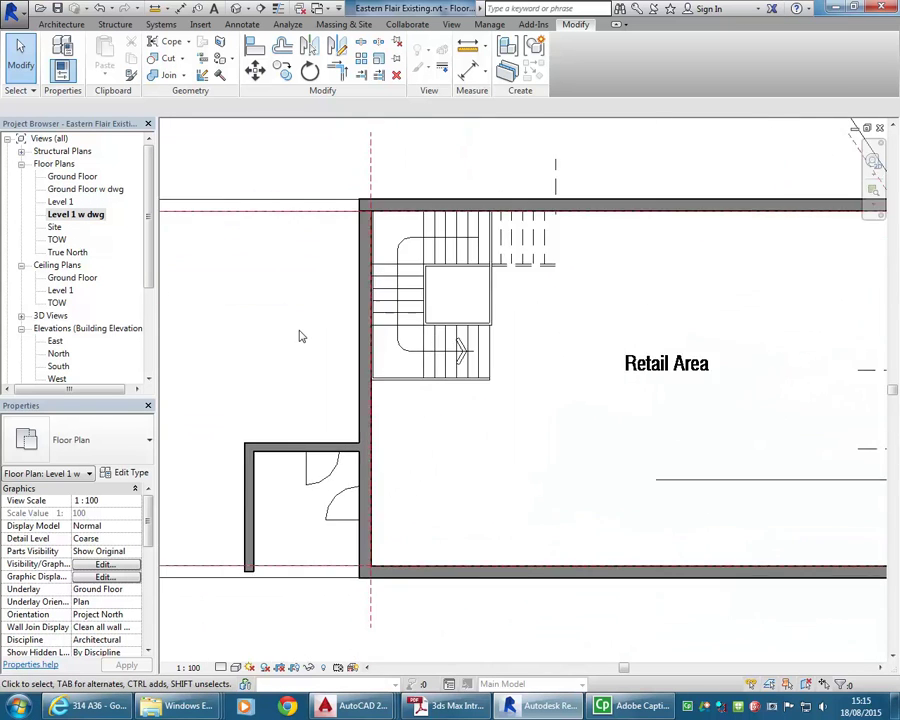
scroll(300, 336, "up", 3)
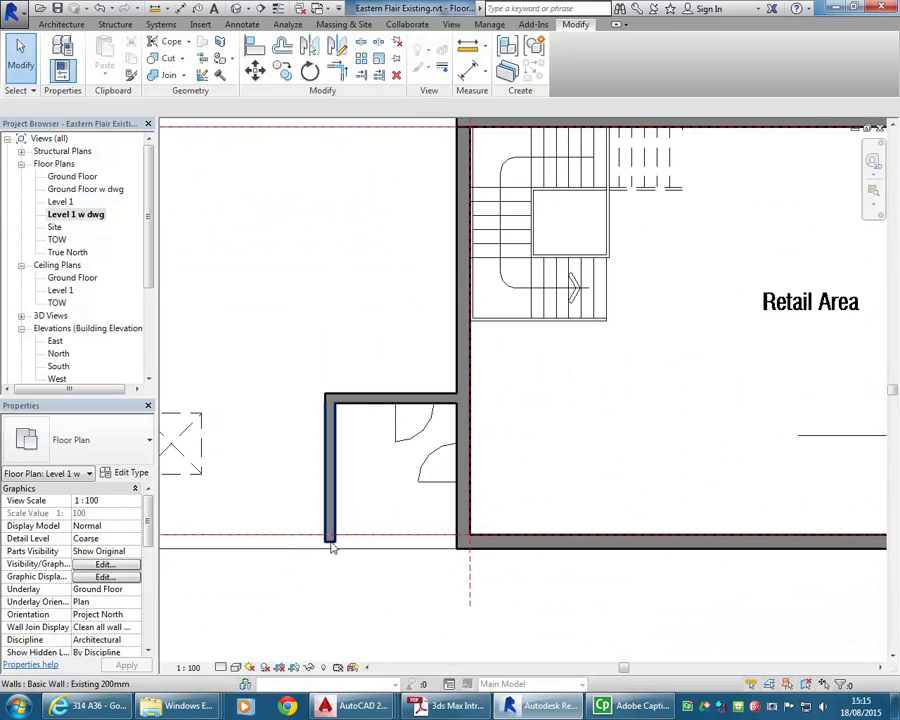
scroll(366, 574, "up", 3)
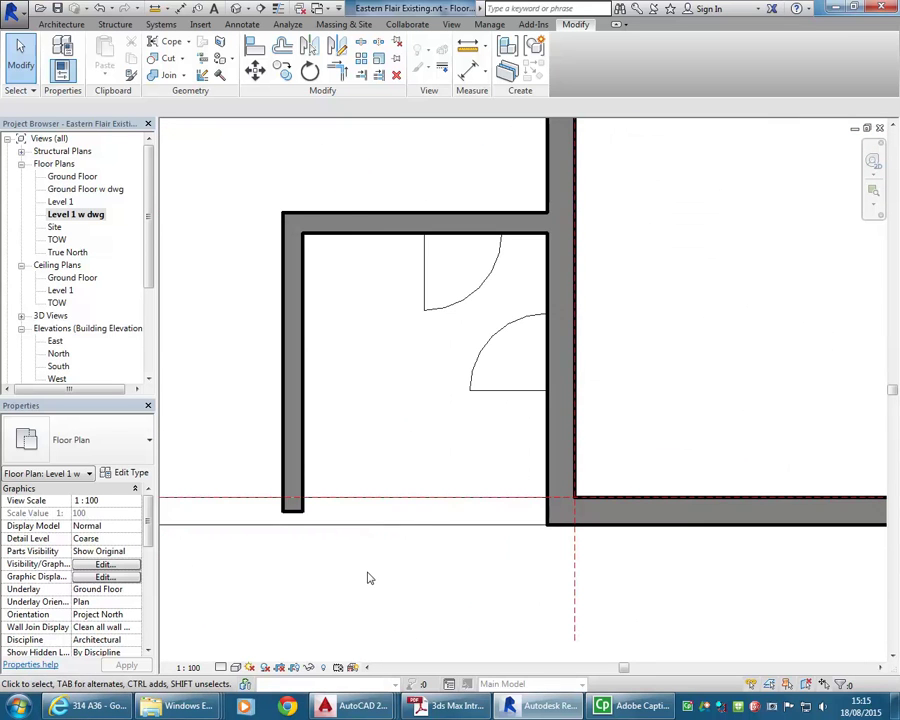
middle_click_drag(368, 578, 436, 577)
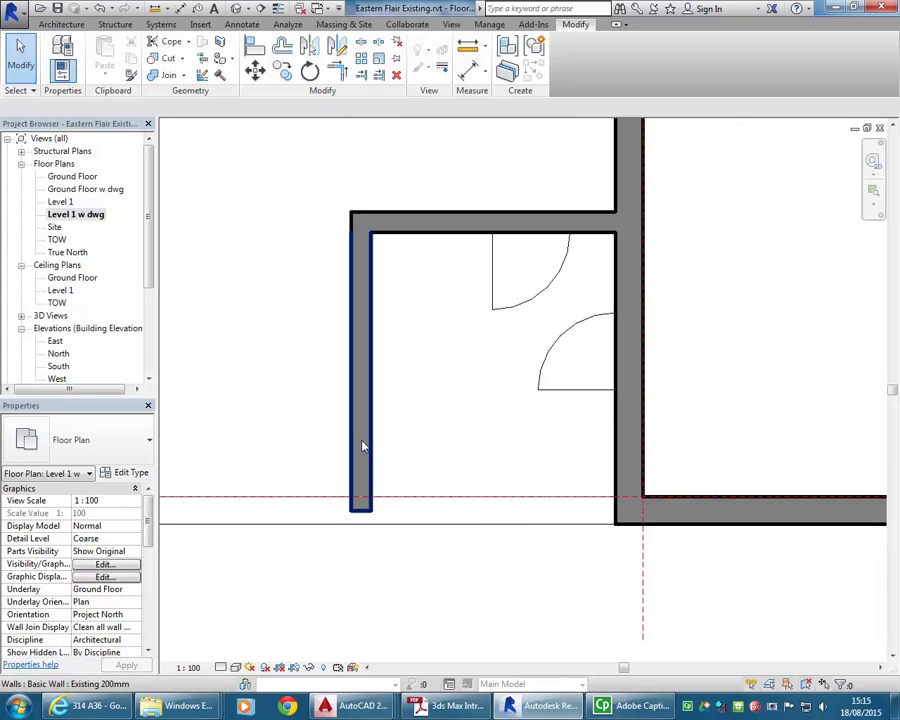
left_click(466, 520)
left_click_drag(628, 502, 266, 498)
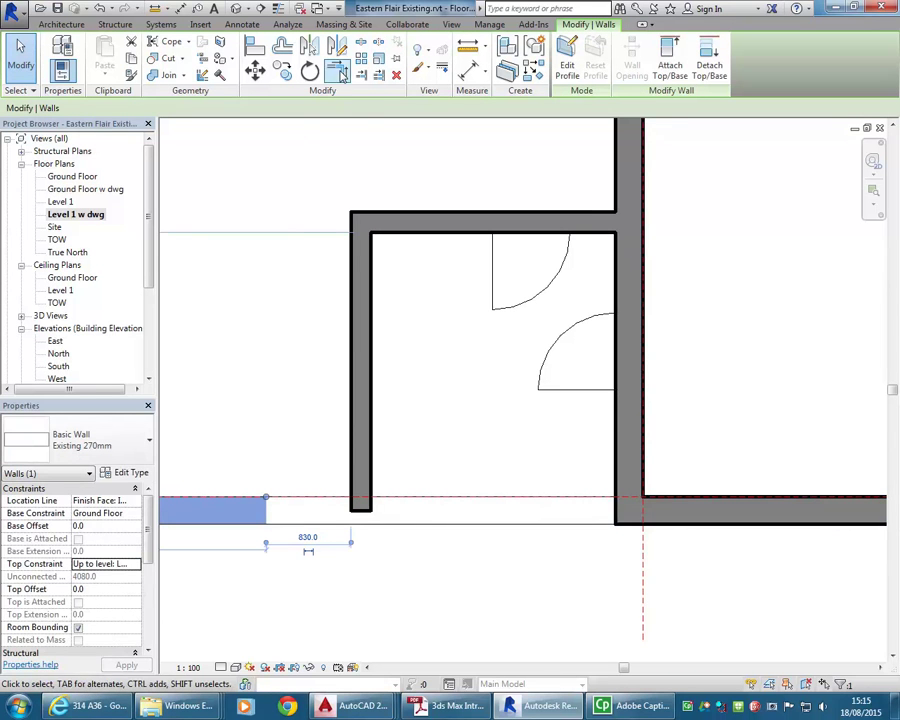
- Trim/Extend the small enclosure's outer wall and the full-height lower boundary wall to form a corner
left_click(341, 73)
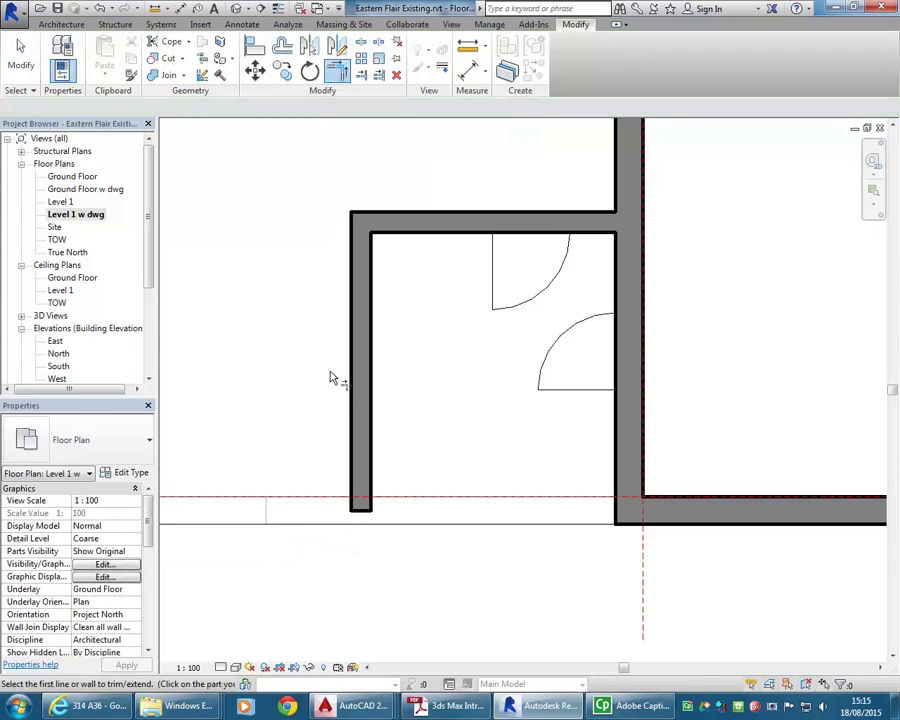
left_click(356, 402)
left_click(708, 512)
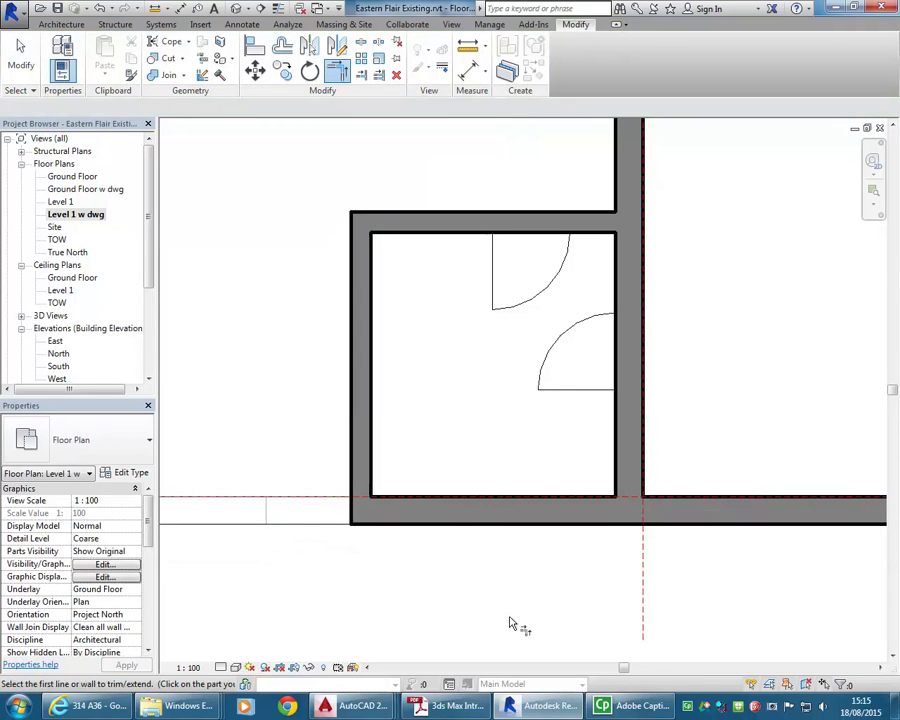
right_click(325, 343)
left_click(340, 349)
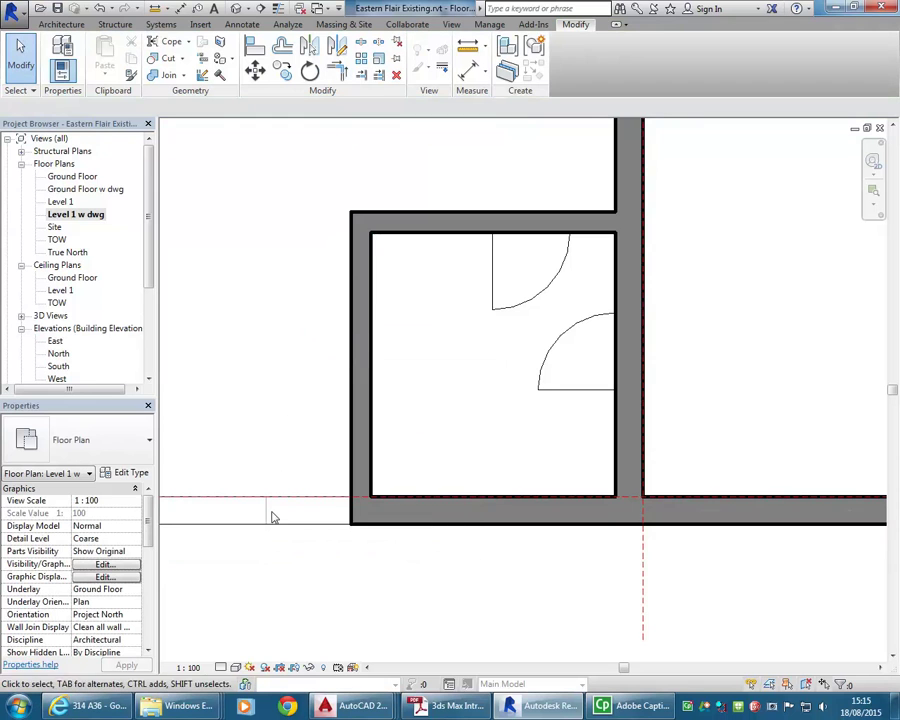
- Extend the lower boundary wall's roof-side segment to meet the small enclosure's outer wall
left_click(266, 503)
scroll(266, 503, "up", 3)
left_click_drag(266, 494, 452, 494)
left_click(319, 337)
- In the default 3D view, set the top constraint of the three full-height walls around the rear projection to Up to level: Level 1
scroll(323, 359, "down", 5)
middle_click_drag(325, 361, 475, 585)
scroll(387, 457, "down", 1)
left_click(236, 10)
middle_click_drag(378, 193, 474, 295)
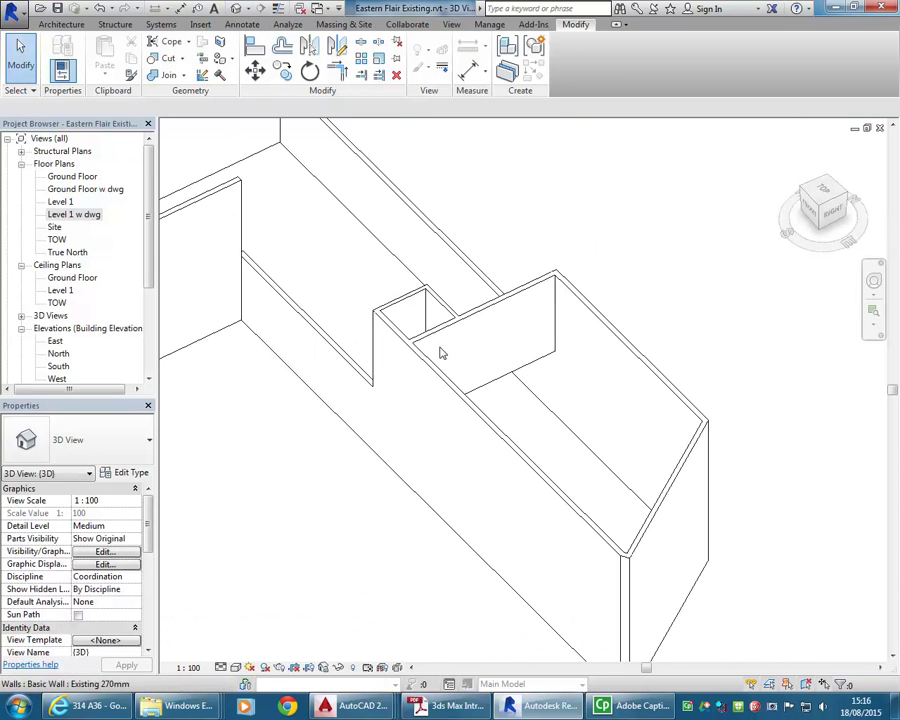
middle_click_drag(440, 368, 517, 385, "shift")
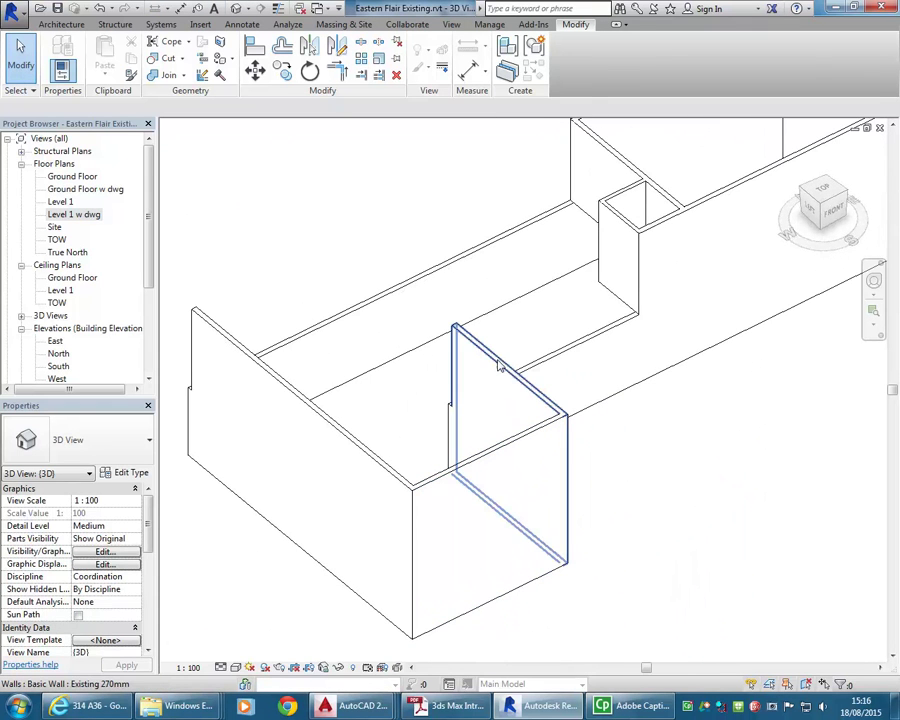
left_click(465, 480)
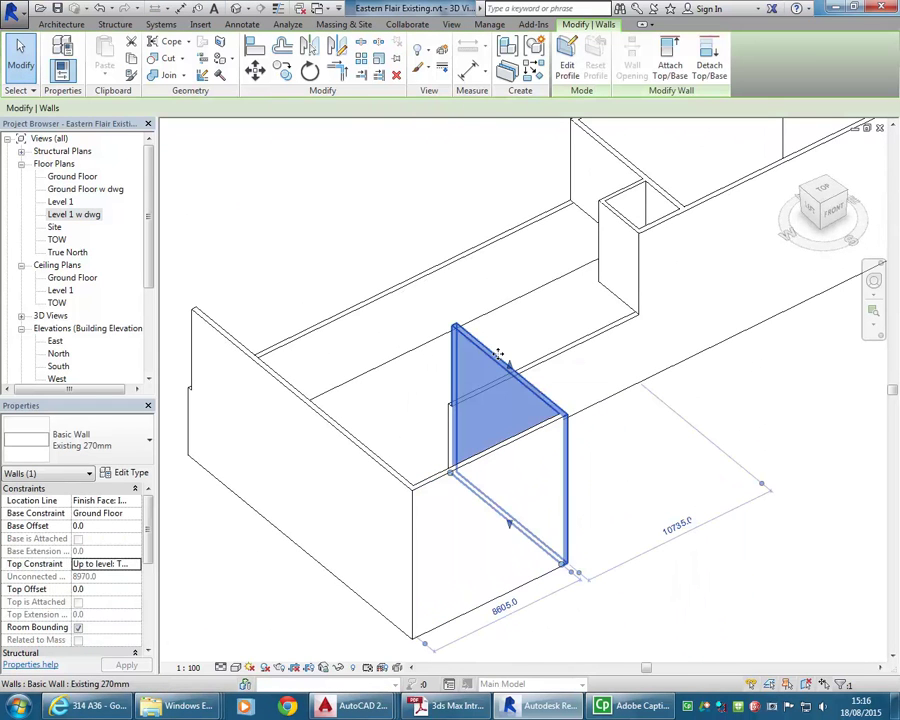
left_click(348, 446, "ctrl")
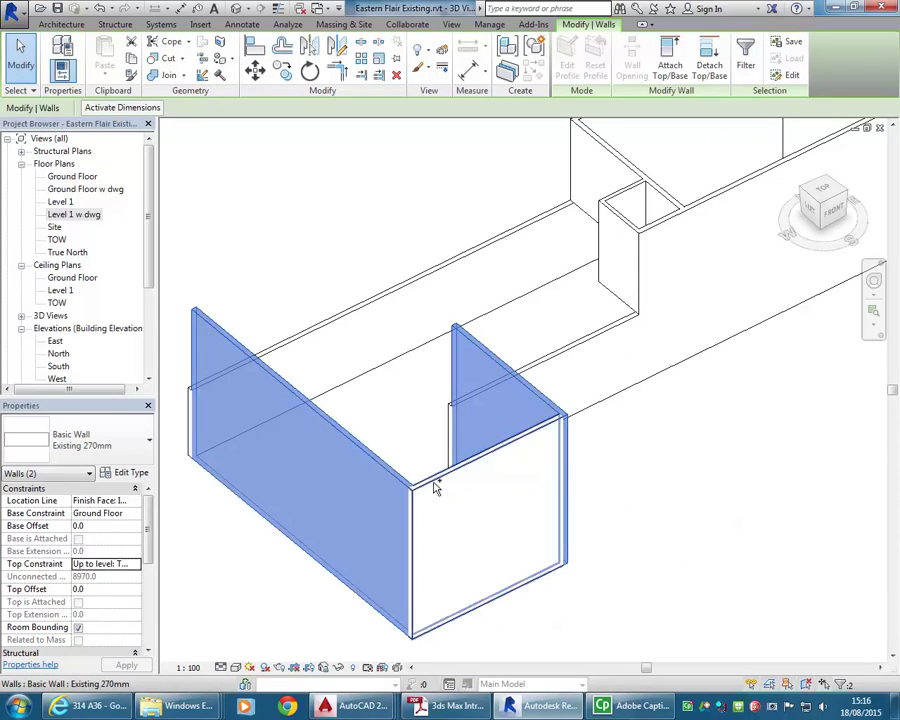
left_click(436, 482, "ctrl")
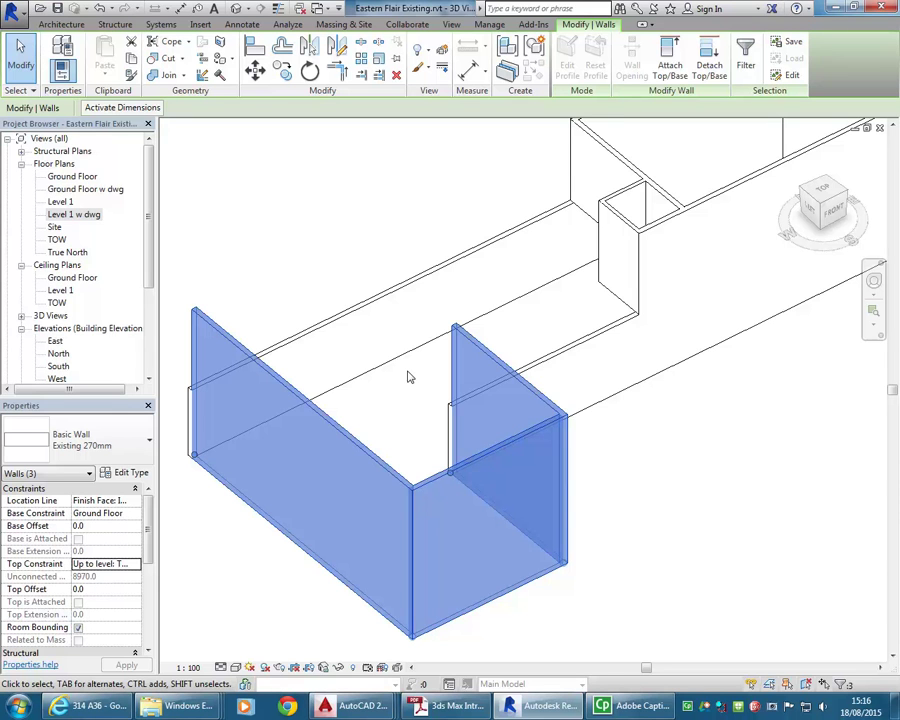
left_click(137, 565)
left_click(137, 565)
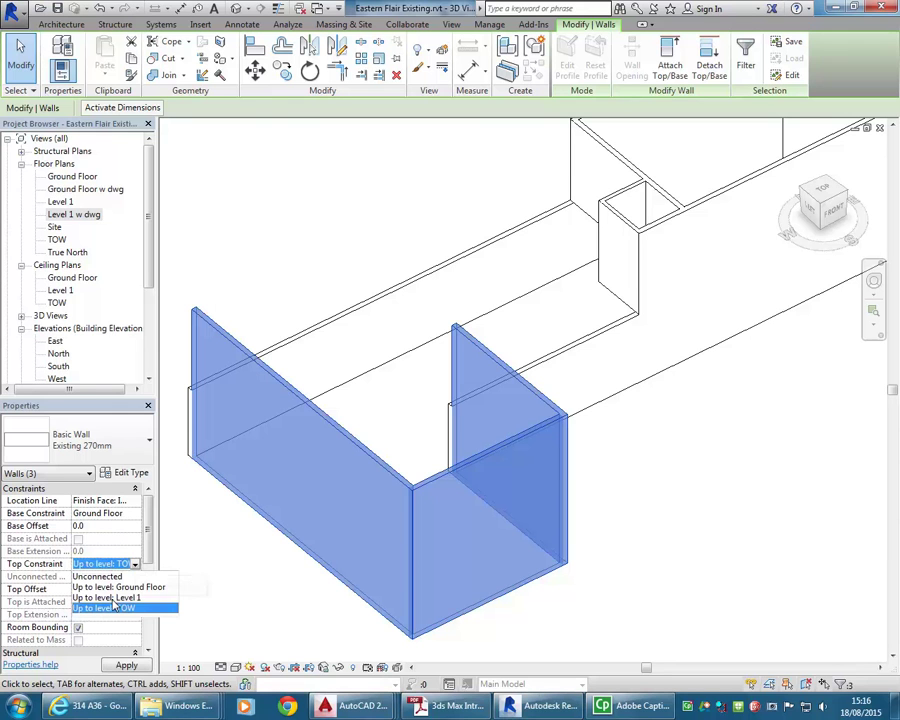
left_click(110, 597)
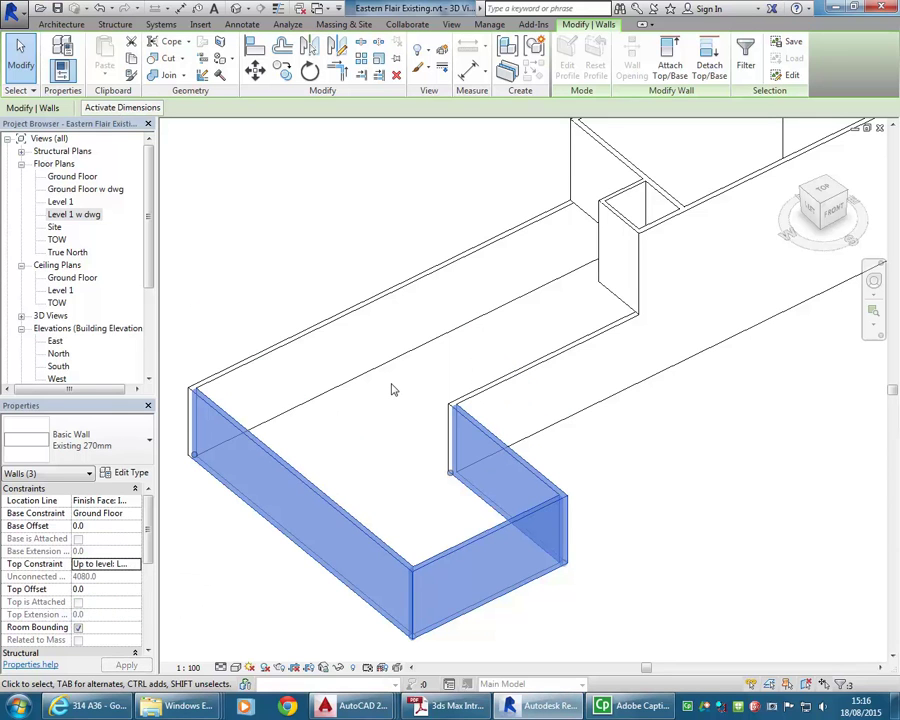
left_click(393, 390)
- Examine the wall shell from several sides in 3D and check the shop's street facade in Google Street View
scroll(394, 388, "down", 3)
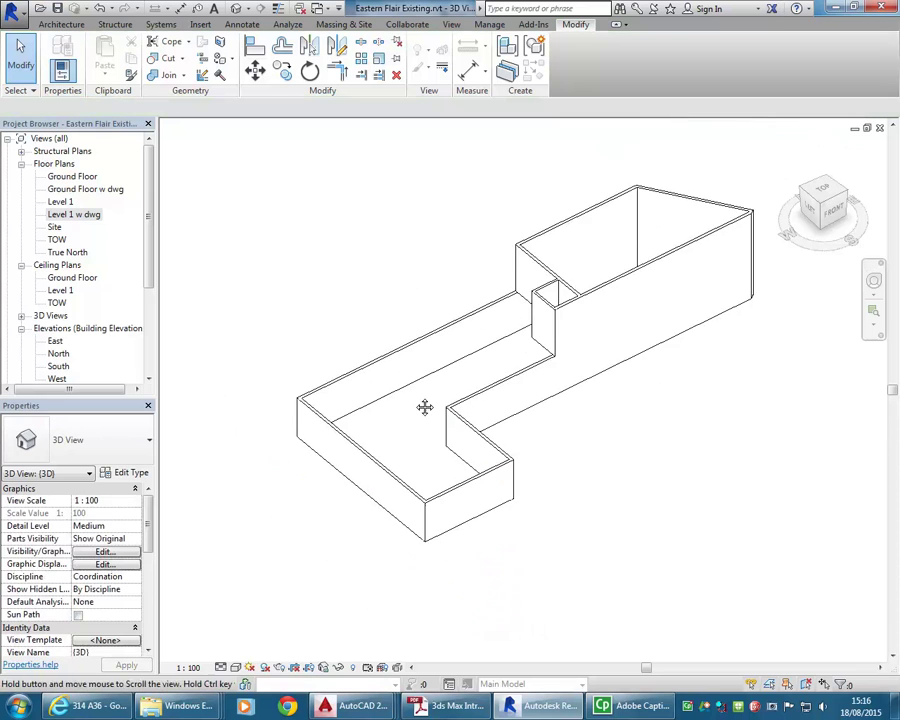
middle_click_drag(422, 406, 699, 458)
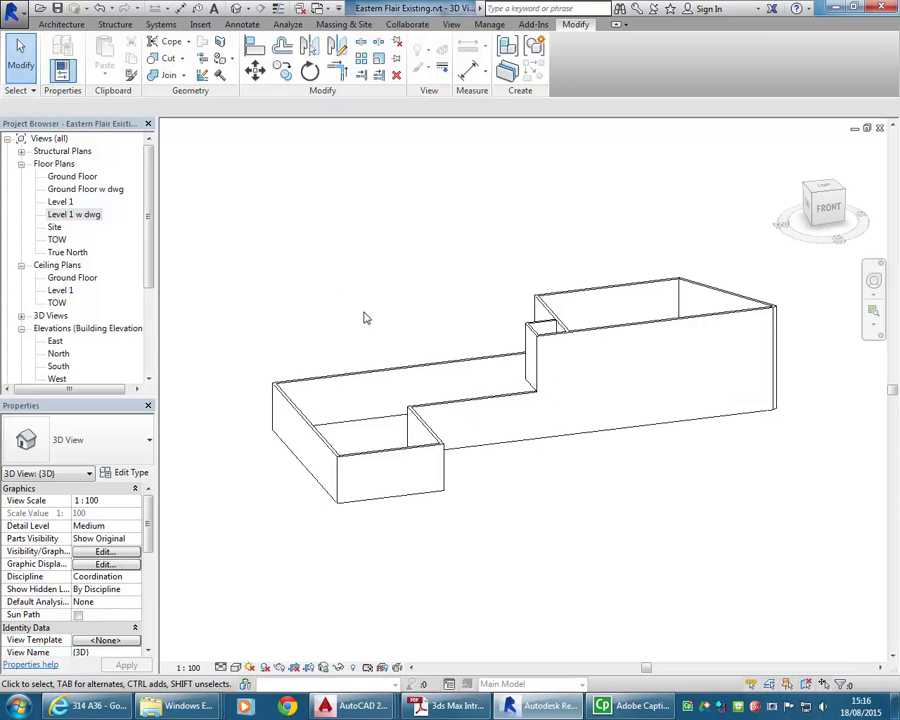
middle_click_drag(365, 317, 374, 484, "shift")
scroll(451, 553, "up", 3)
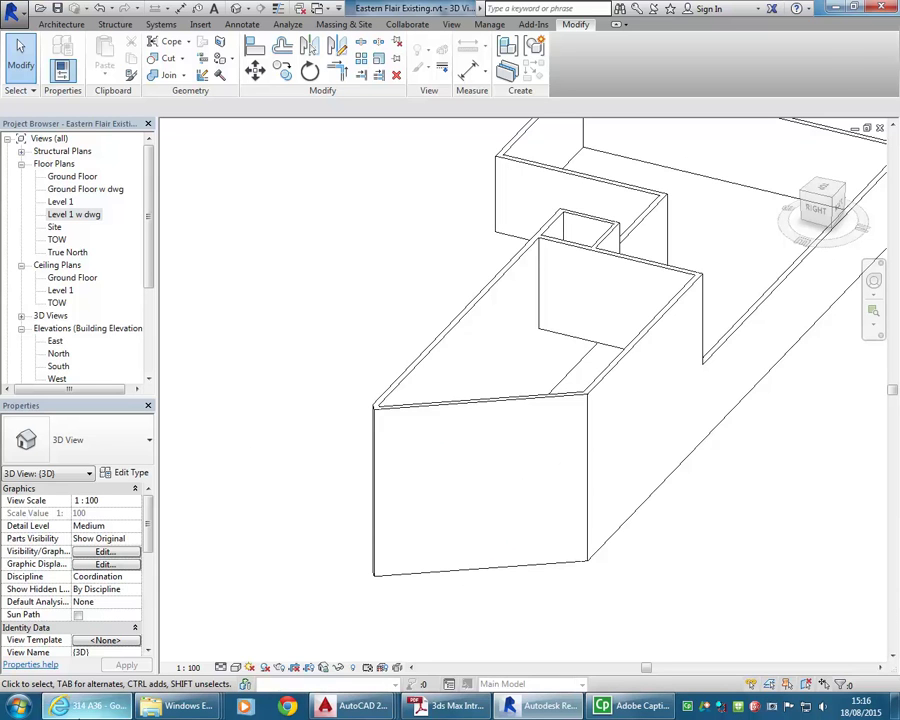
left_click(85, 706)
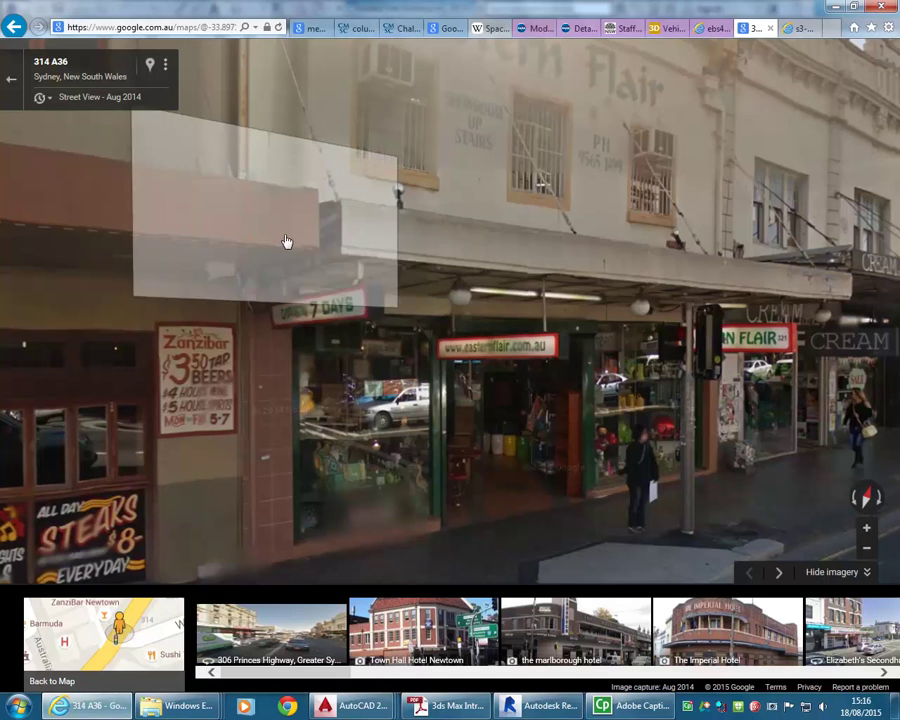
left_click(837, 6)
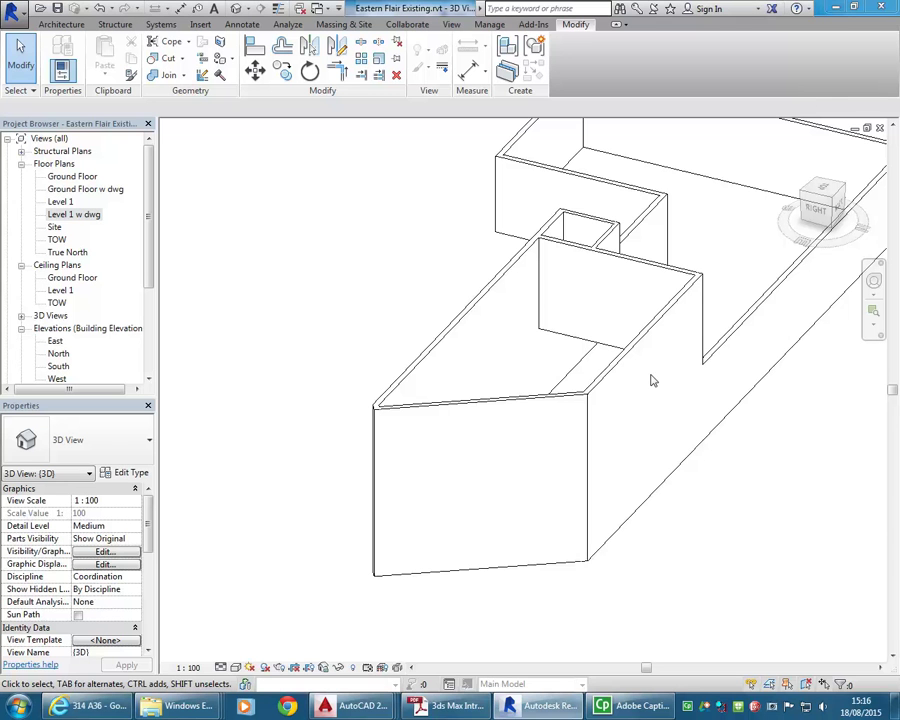
- Switch to EasternFlair-Existing.dwg in AutoCAD and measure from the awning's lower outer corner to the ground line beside the entry
mouse_move(340, 704)
left_click(200, 620)
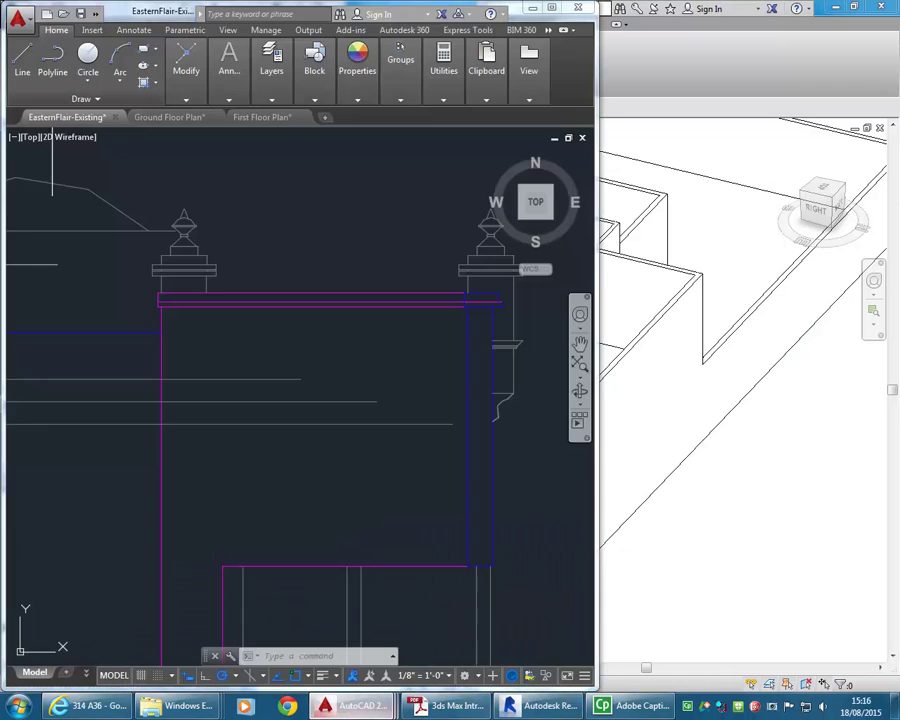
scroll(388, 430, "down", 5)
scroll(406, 440, "up", 6)
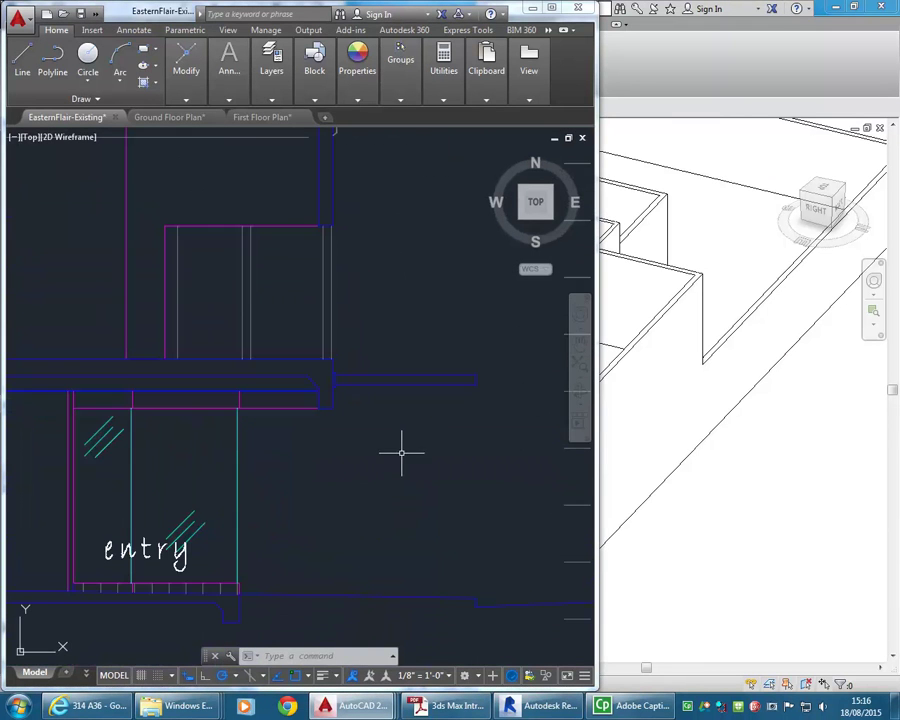
middle_click_drag(364, 466, 338, 397)
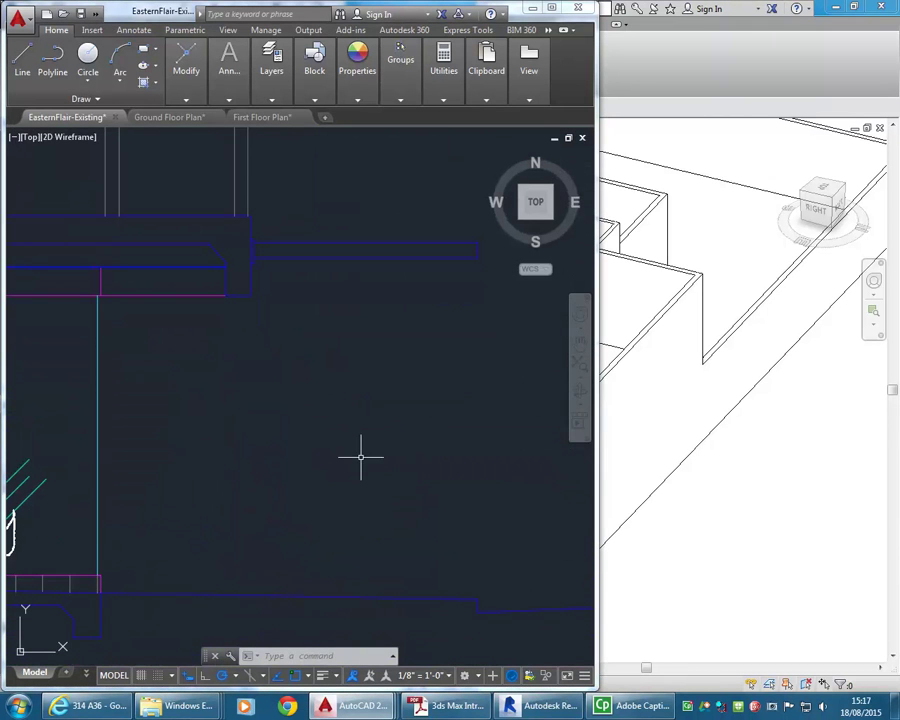
left_click(443, 99)
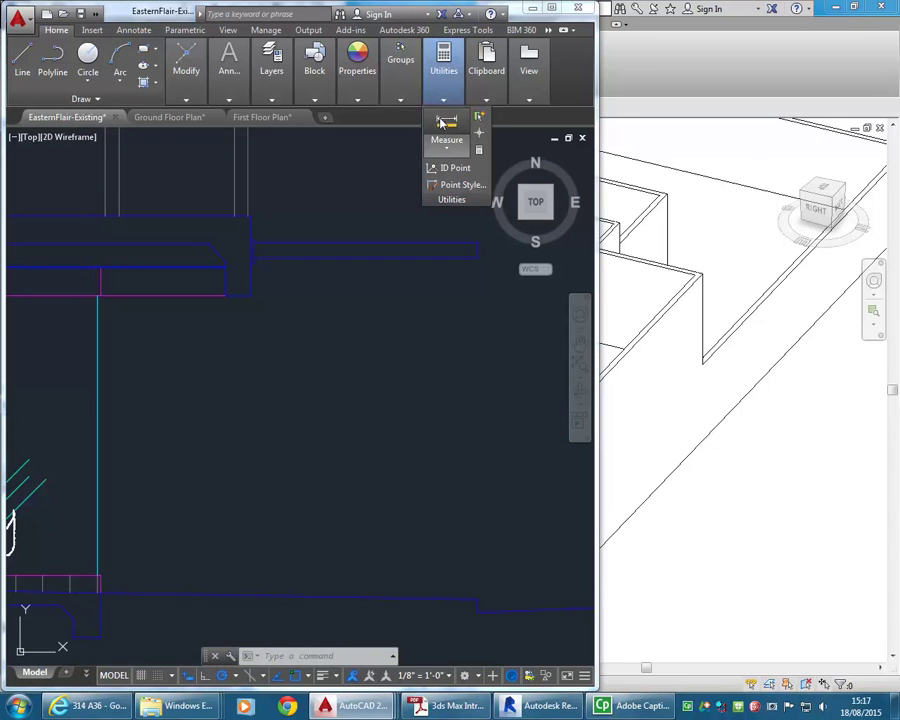
left_click(445, 122)
left_click(477, 259)
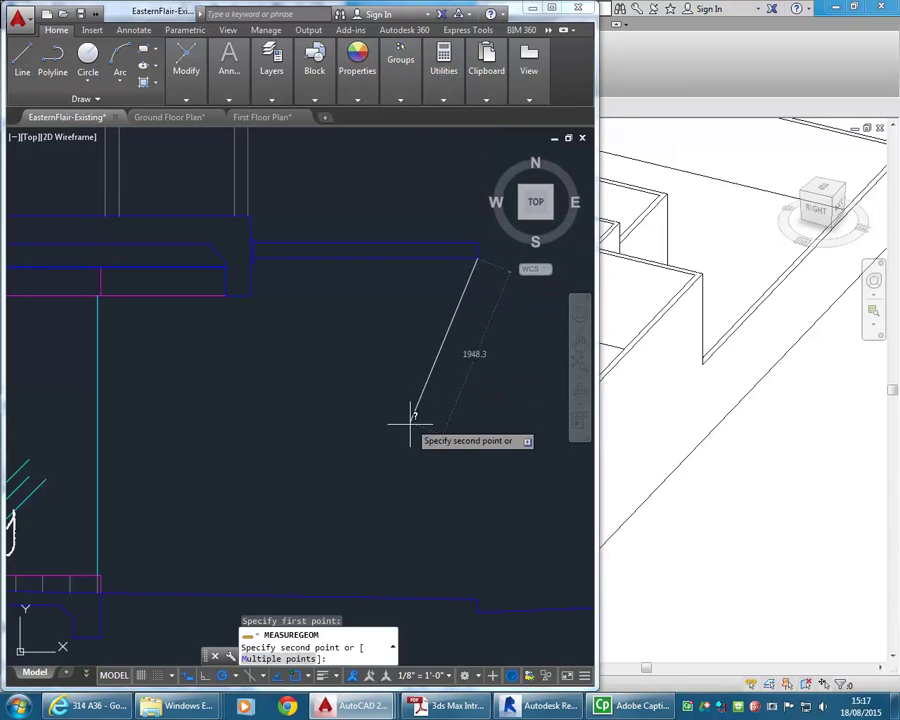
scroll(512, 367, "down", 3)
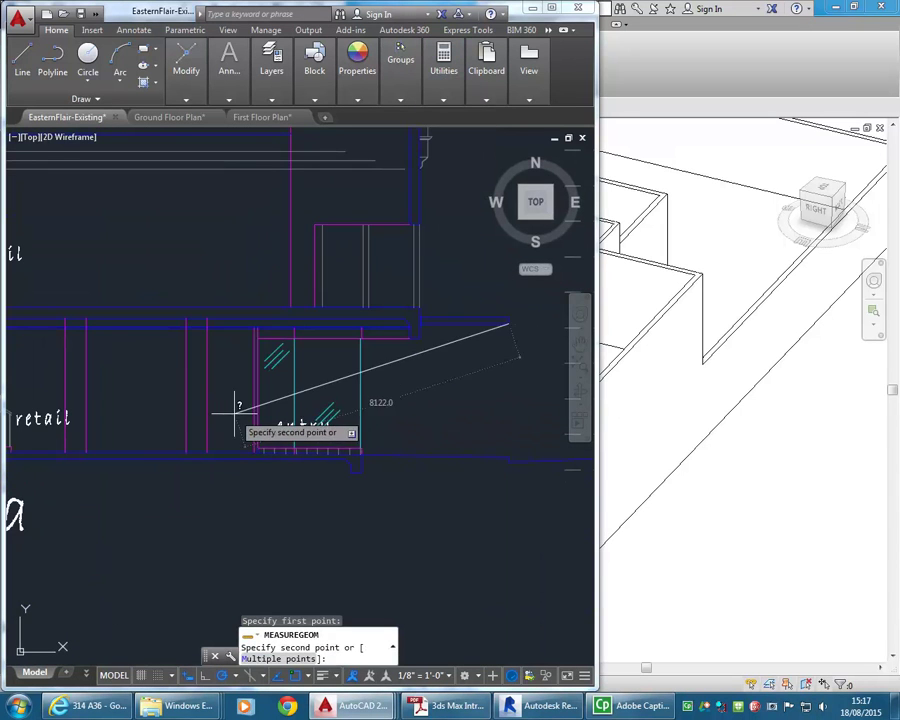
scroll(237, 417, "up", 5)
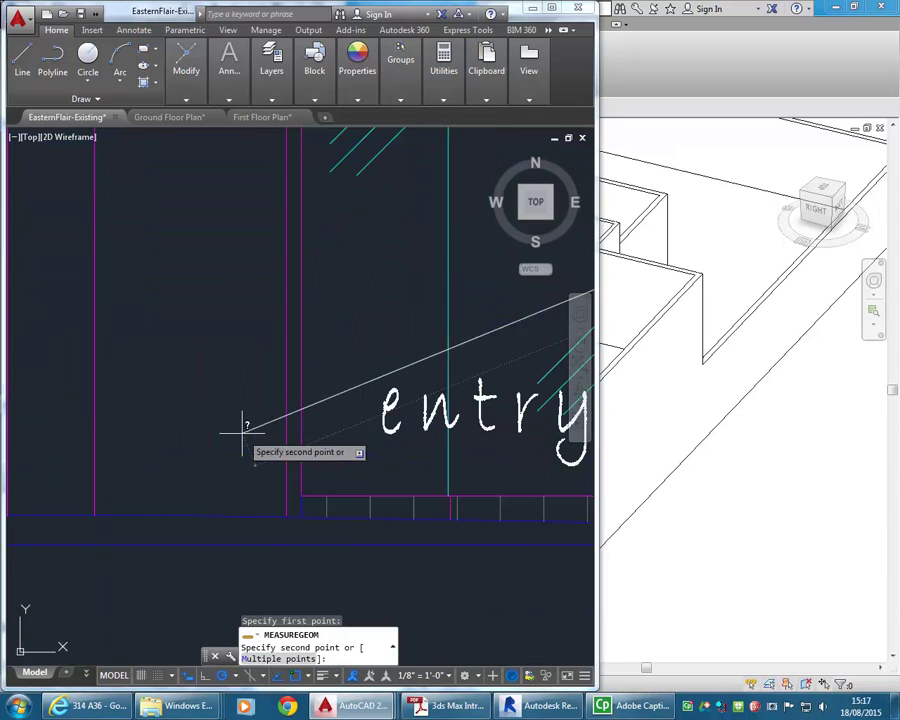
left_click(191, 517)
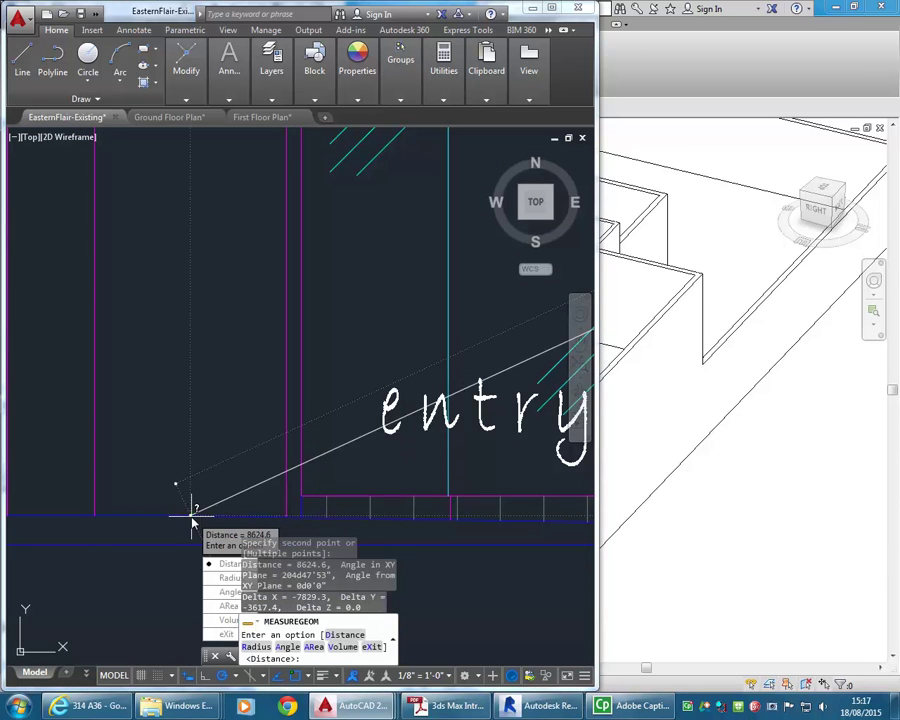
middle_click_drag(237, 383, 131, 423)
mouse_move(243, 397)
middle_mouse_down()
mouse_move(148, 392)
mouse_move(327, 360)
middle_mouse_up()
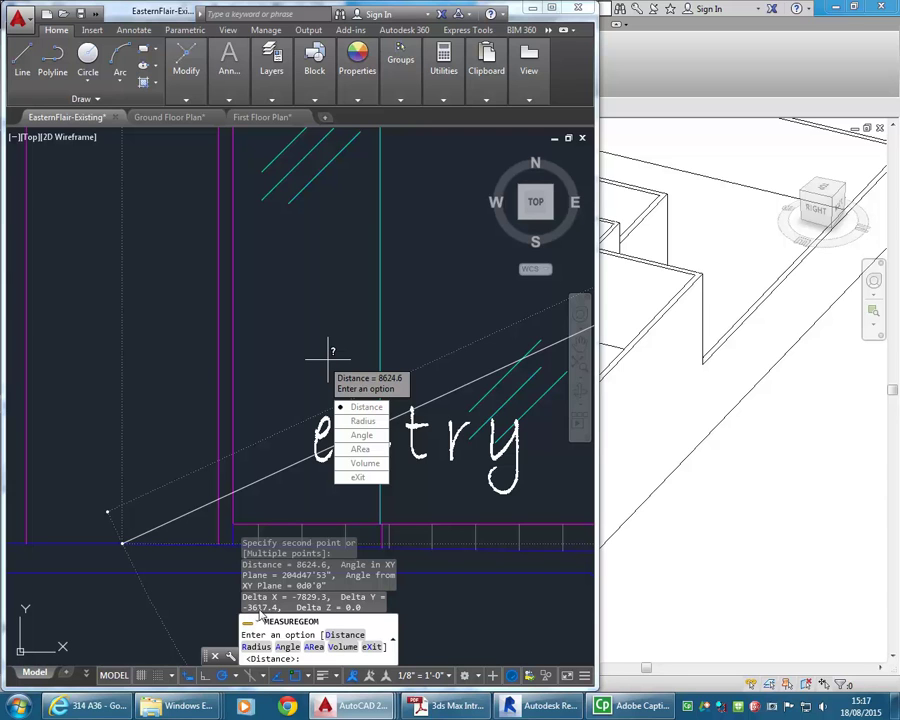
left_click(359, 483)
- Measure from the awning's upper outer corner to the ground line beside the entry
scroll(243, 335, "down", 4)
middle_click_drag(243, 335, 119, 386)
scroll(195, 326, "up", 3)
middle_click_drag(317, 273, 252, 276)
mouse_move(453, 90)
left_click(448, 121)
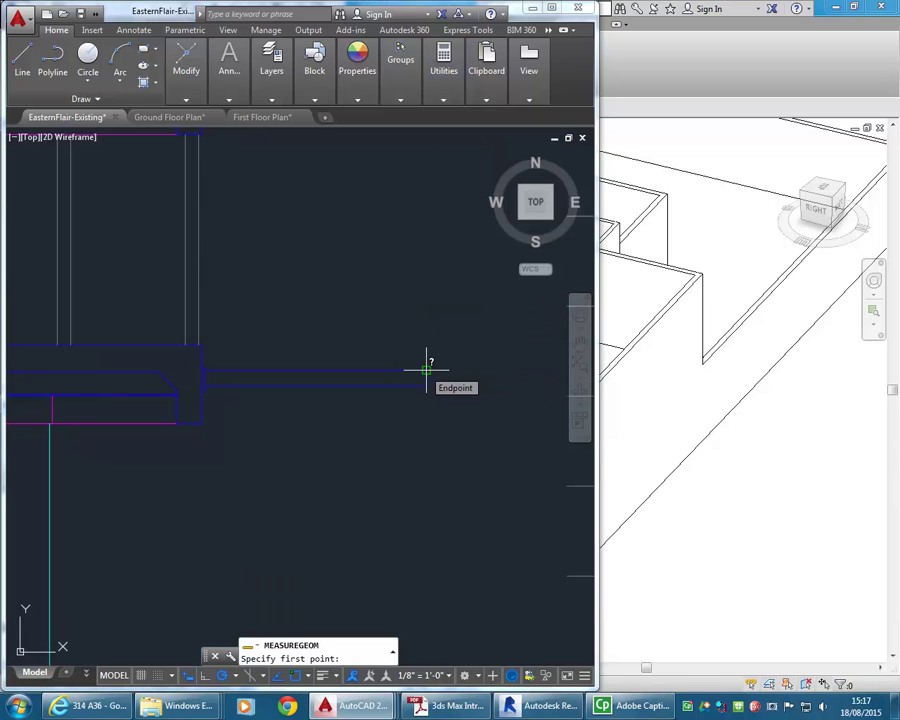
left_click(427, 370)
scroll(300, 450, "down", 3)
scroll(305, 405, "up", 5)
scroll(188, 424, "up", 3)
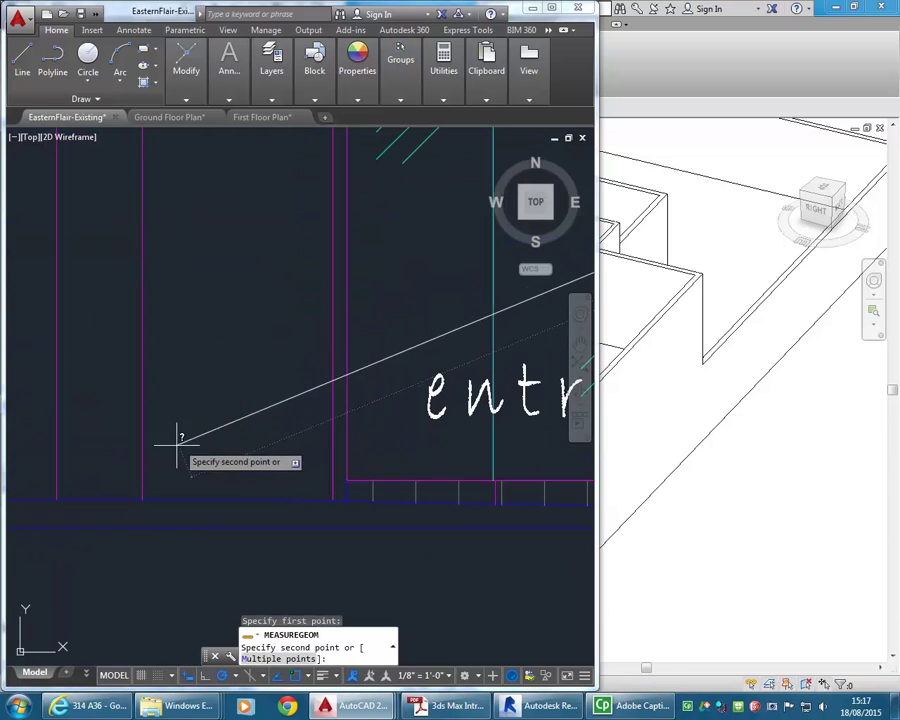
left_click(143, 497)
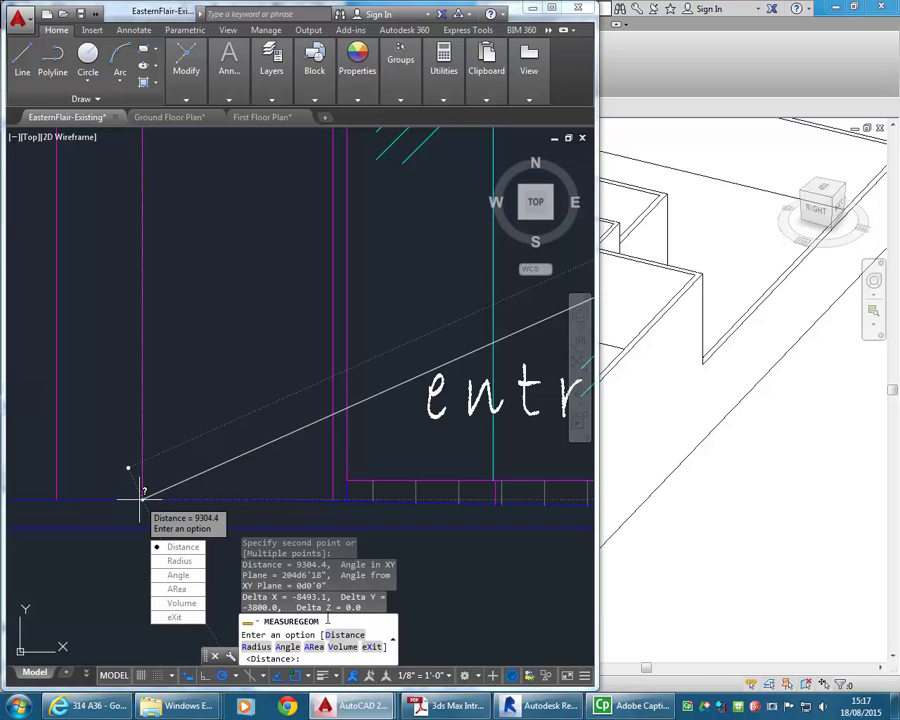
key("Escape")
key("Escape")
key("Escape")
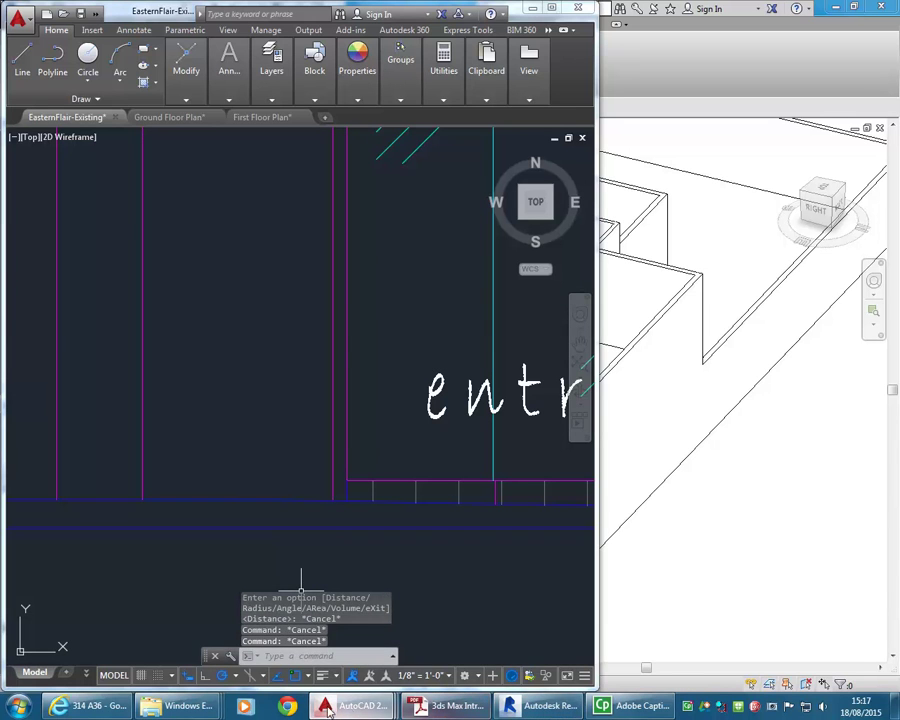
- Switch back to Revit and open the Ground Floor w dwg plan at the King Street awning
mouse_move(345, 706)
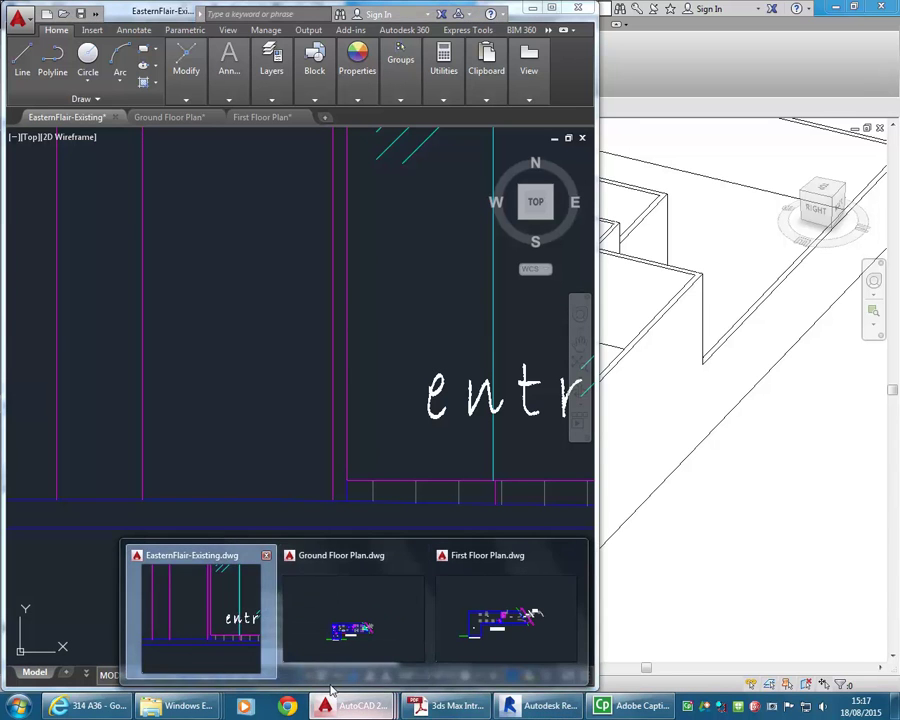
left_click(567, 710)
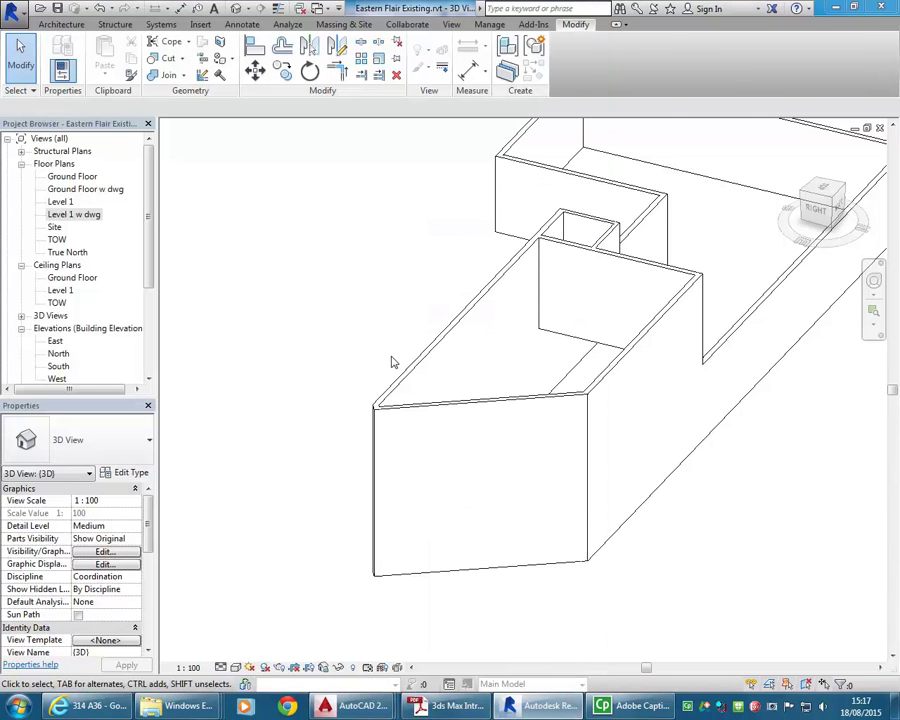
middle_click_drag(396, 352, 355, 372, "shift")
double_click(72, 176)
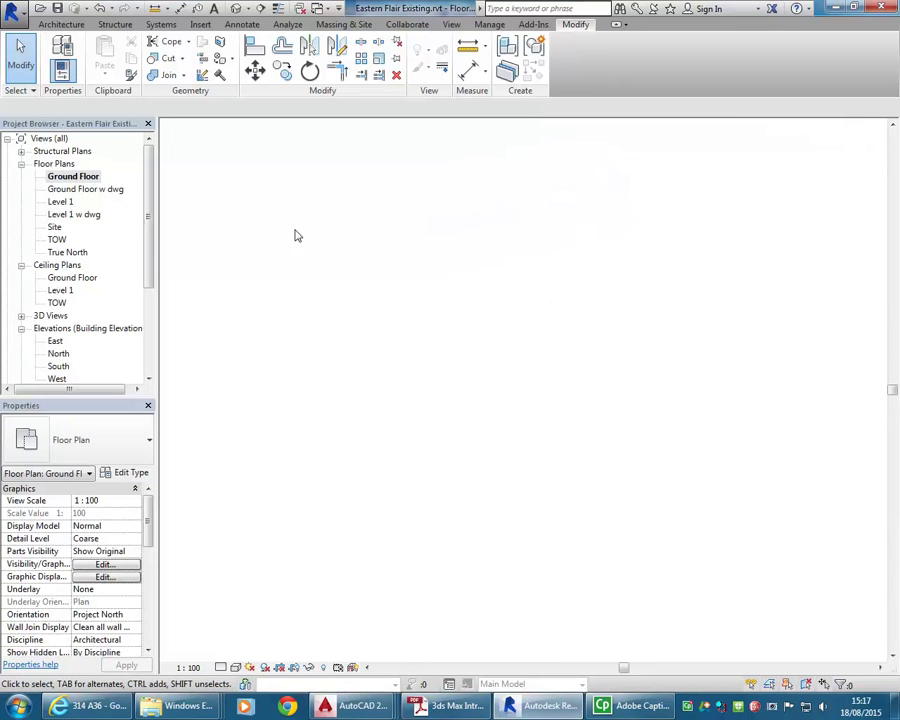
scroll(450, 320, "up", 1)
middle_click_drag(552, 374, 474, 324)
double_click(86, 188)
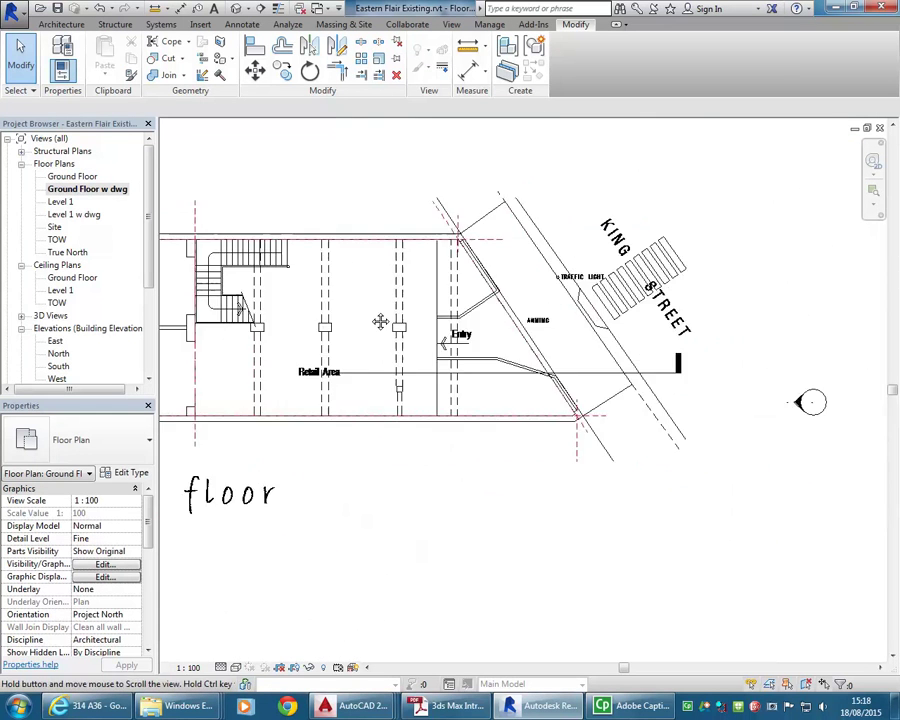
scroll(346, 328, "up", 5)
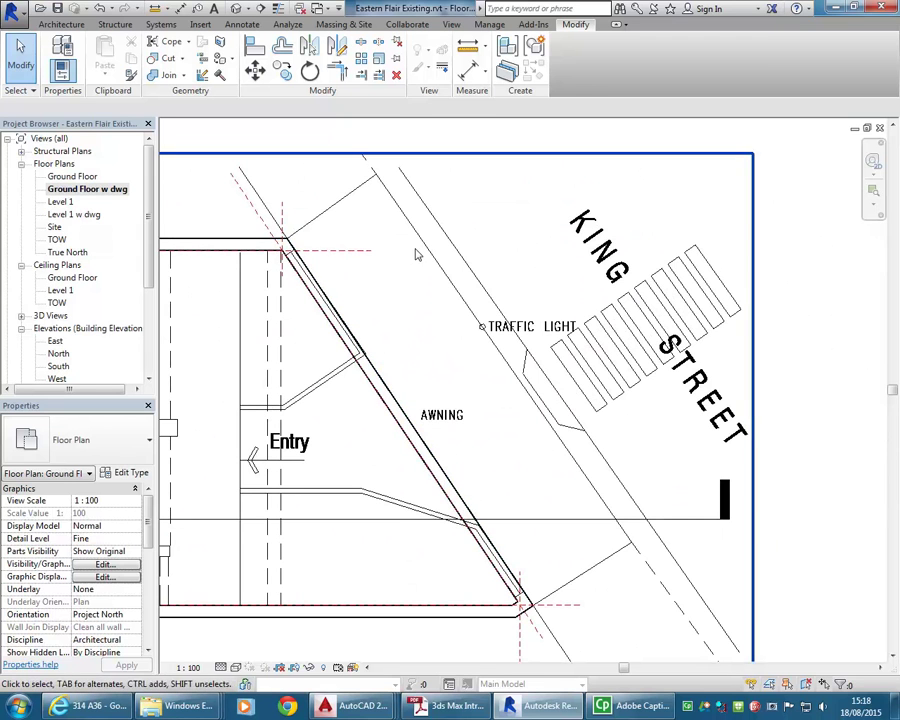
- Check the street end of the Level 1 w dwg plan and return to the Ground Floor w dwg plan
double_click(72, 214)
middle_click_drag(637, 405, 371, 363)
middle_click_drag(571, 356, 448, 352)
scroll(526, 348, "up", 3)
scroll(422, 325, "up", 1)
middle_click_drag(405, 314, 366, 310)
double_click(62, 177)
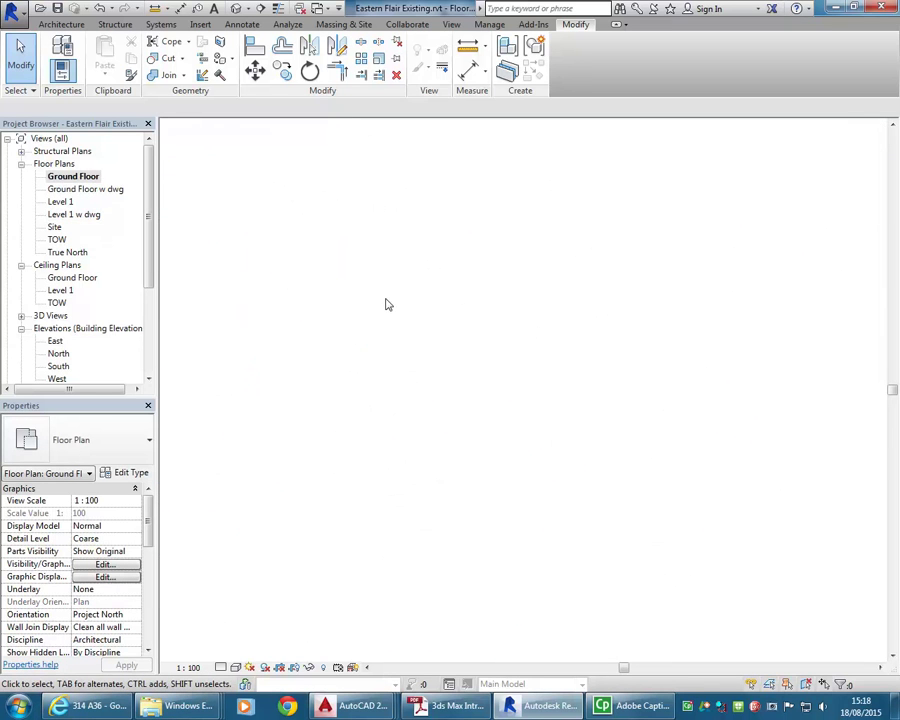
double_click(84, 190)
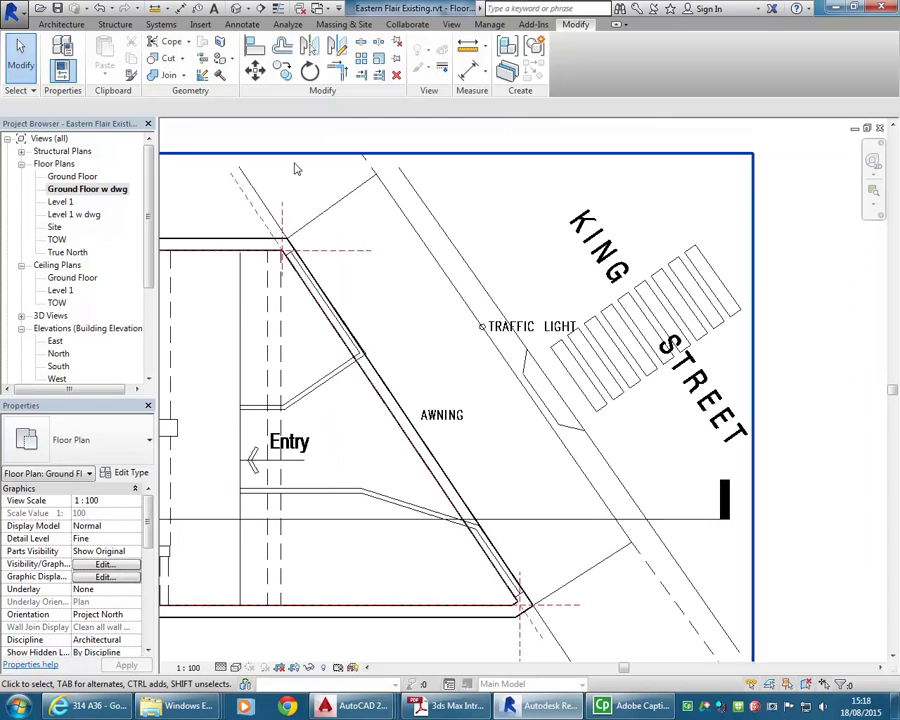
- Create and name an in-place component in the Generic Models category for the street awning
left_click(61, 24)
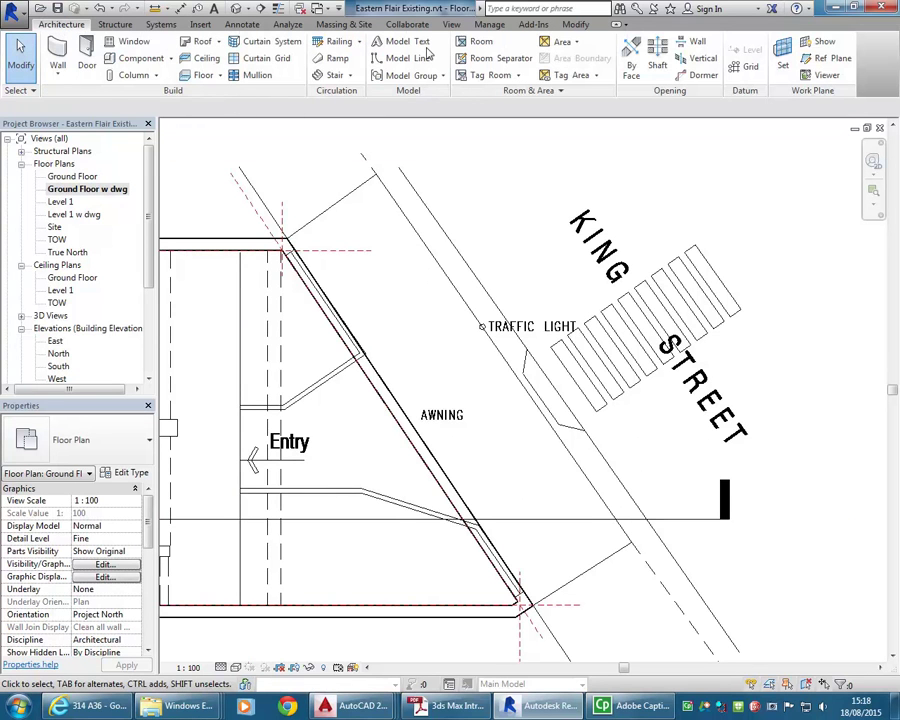
left_click(170, 58)
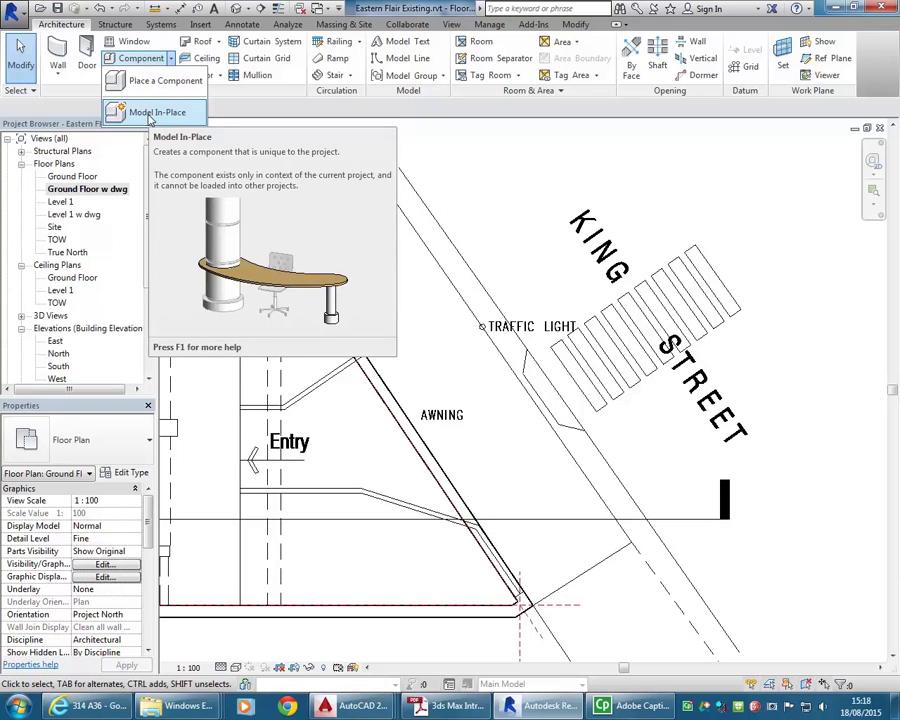
left_click(144, 116)
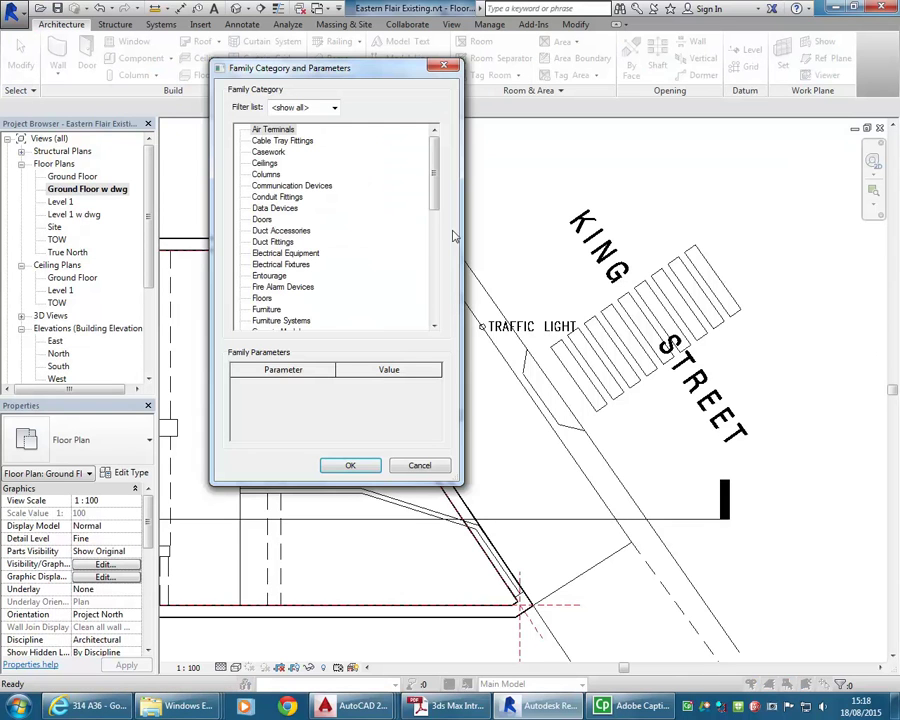
left_click_drag(434, 178, 434, 190)
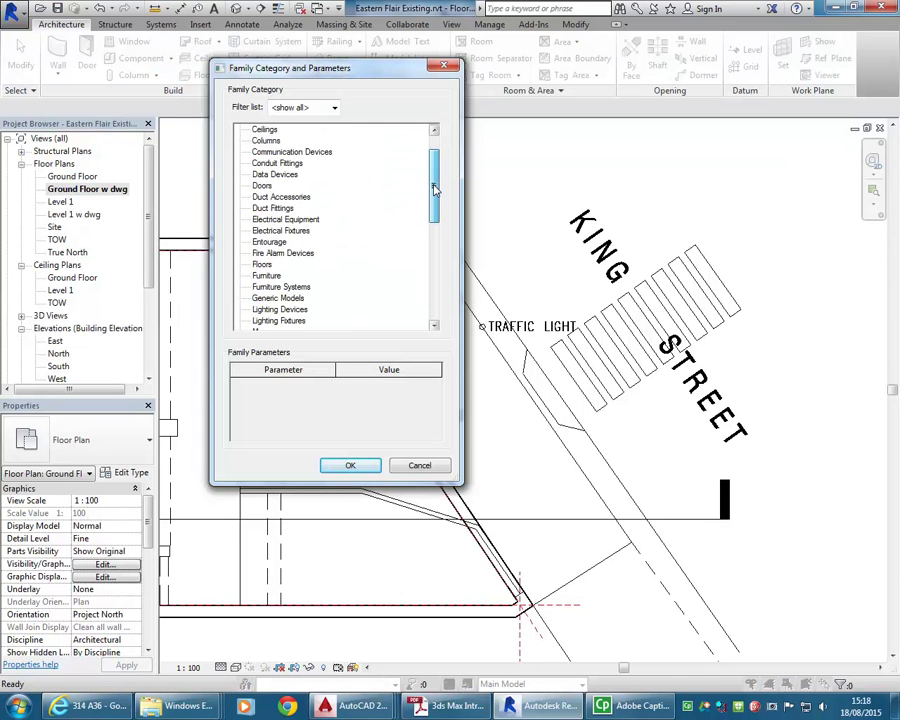
left_click(276, 299)
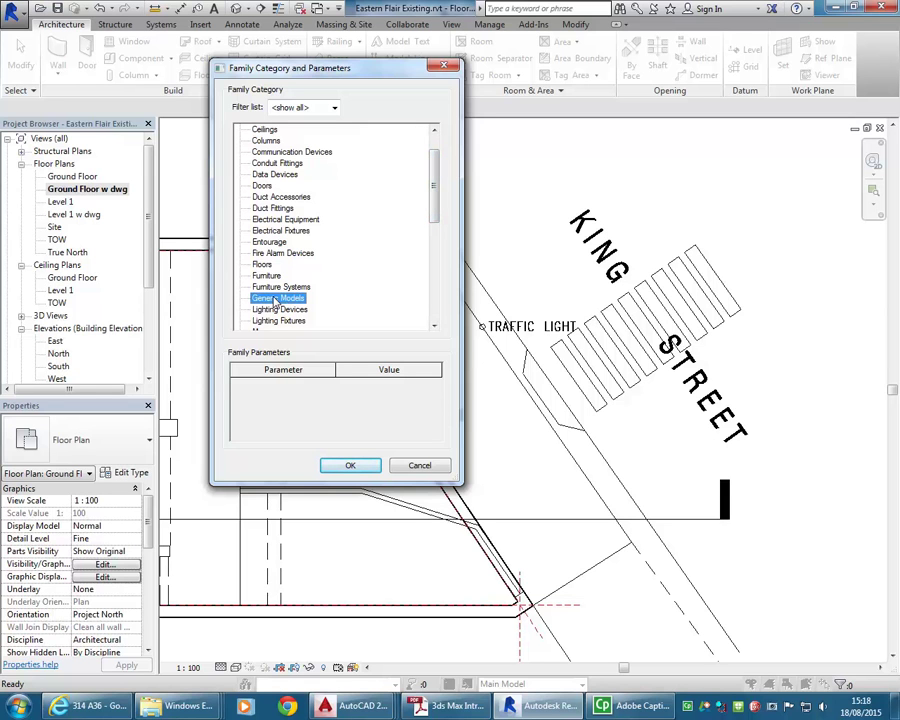
left_click(350, 467)
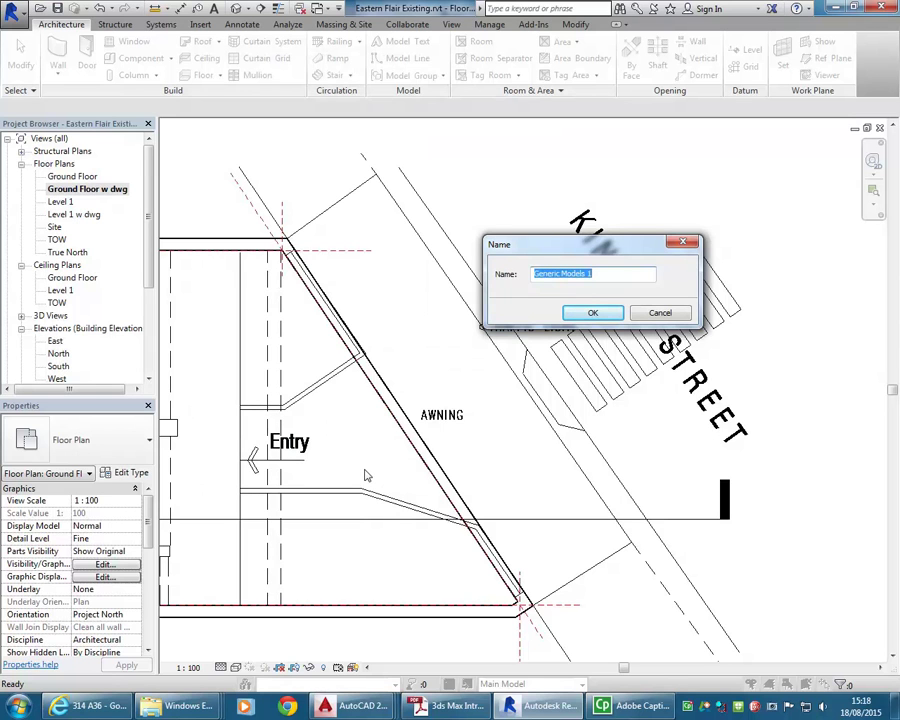
type("Awning")
left_click(580, 315)
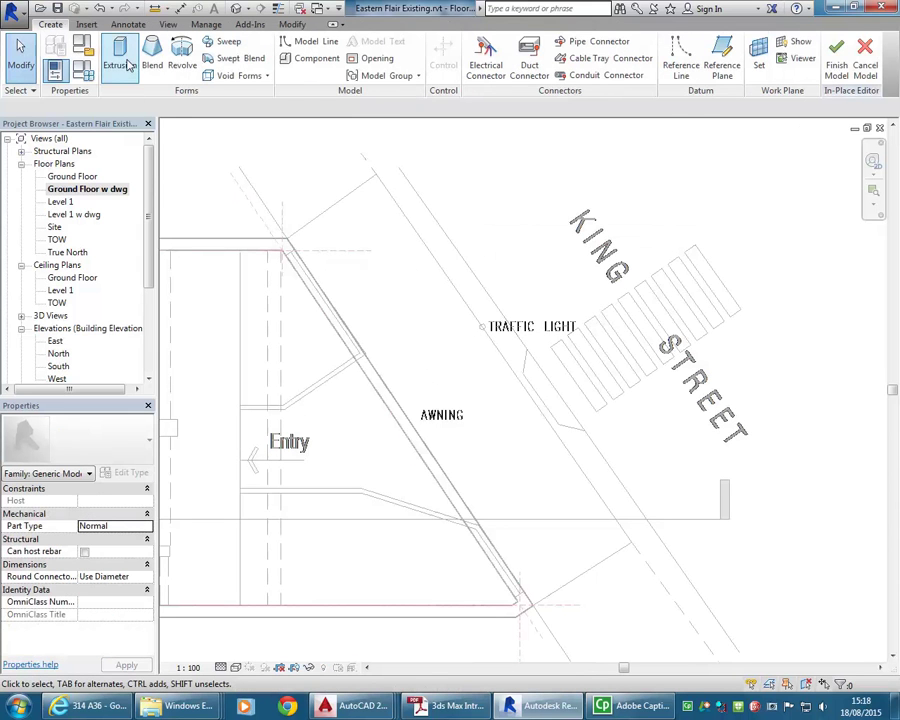
- Start an extrusion for the awning with Extrusion Start 3600 and Extrusion End 3800
left_click(120, 62)
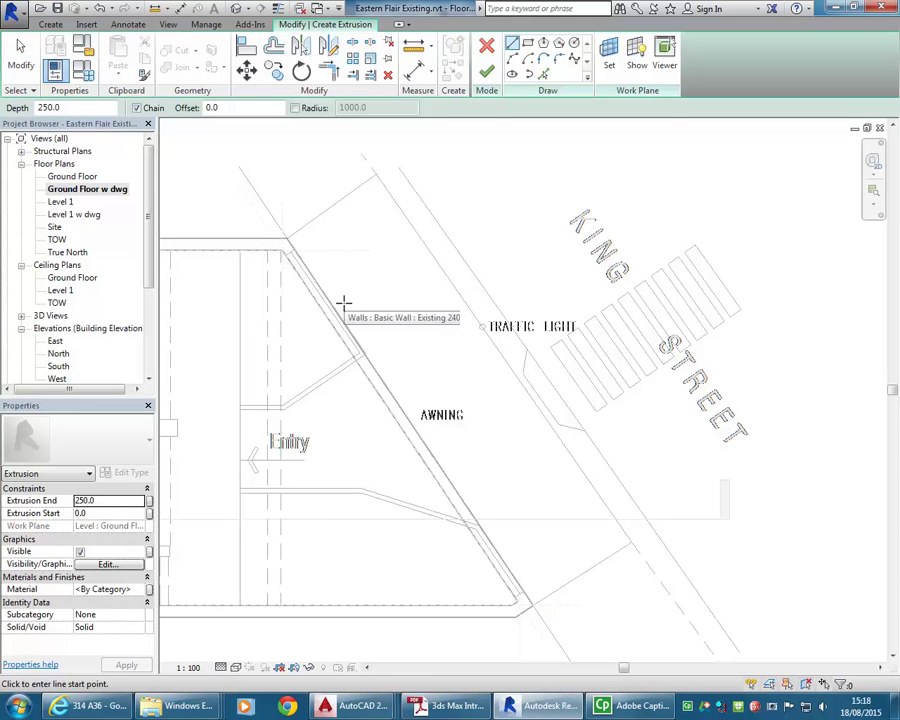
left_click(107, 513)
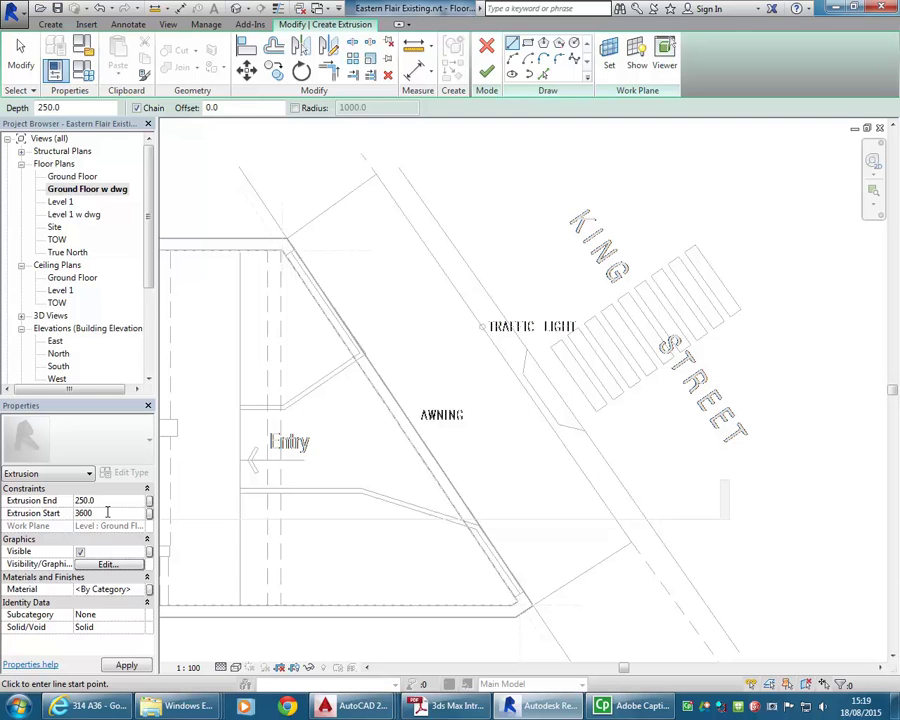
key("Return")
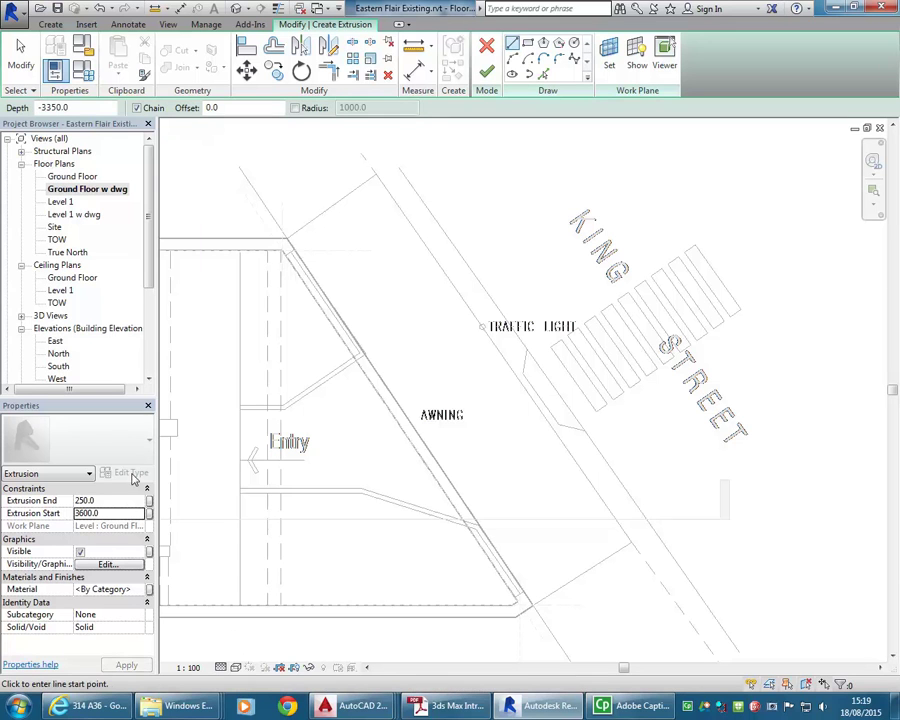
left_click(112, 499)
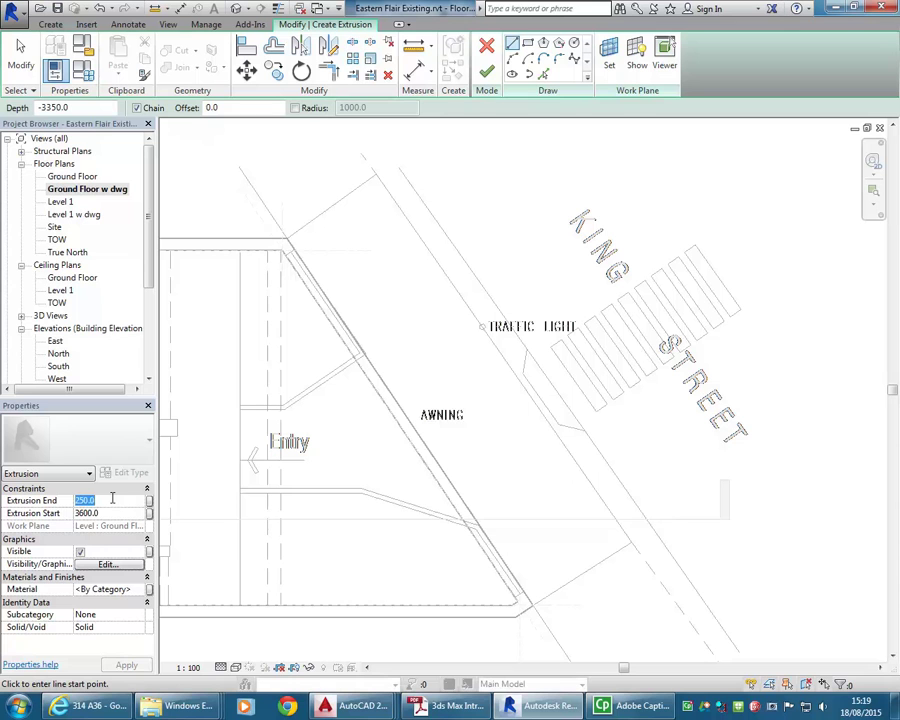
type("380")
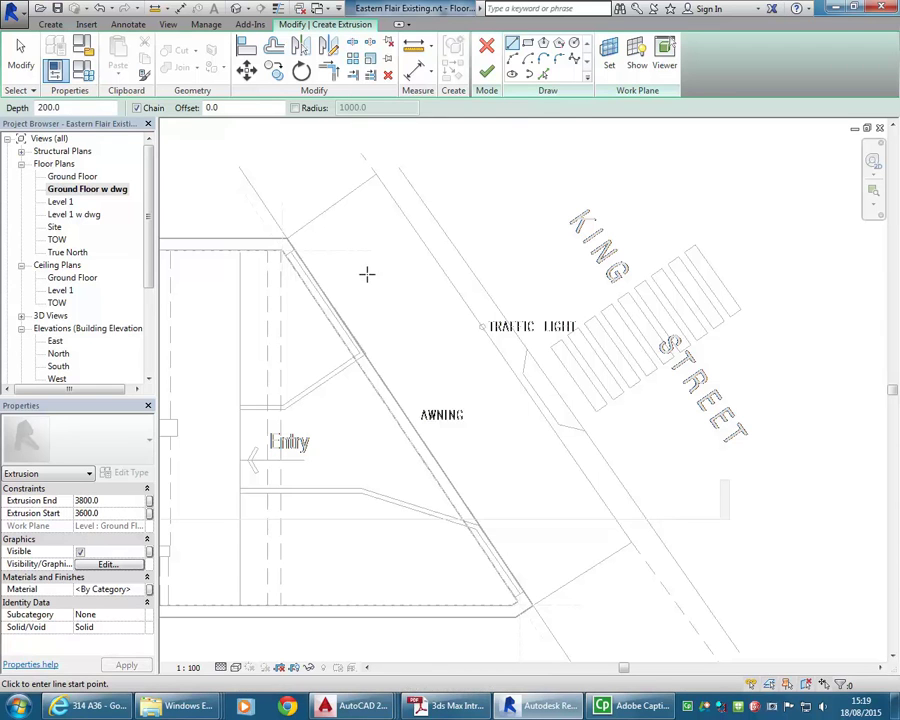
left_click(287, 238)
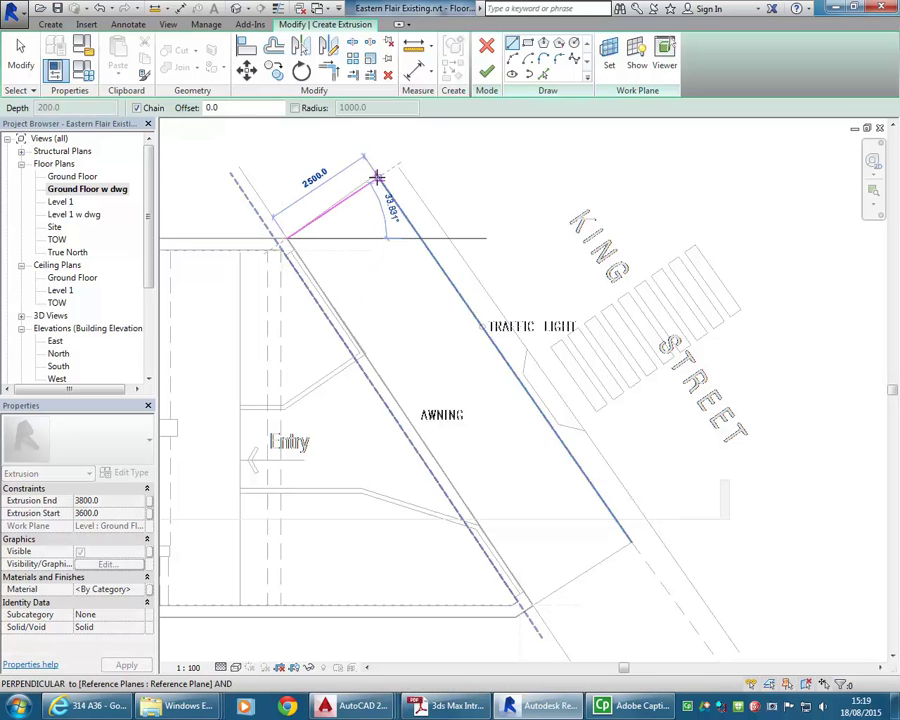
right_click(360, 161)
left_click(404, 172)
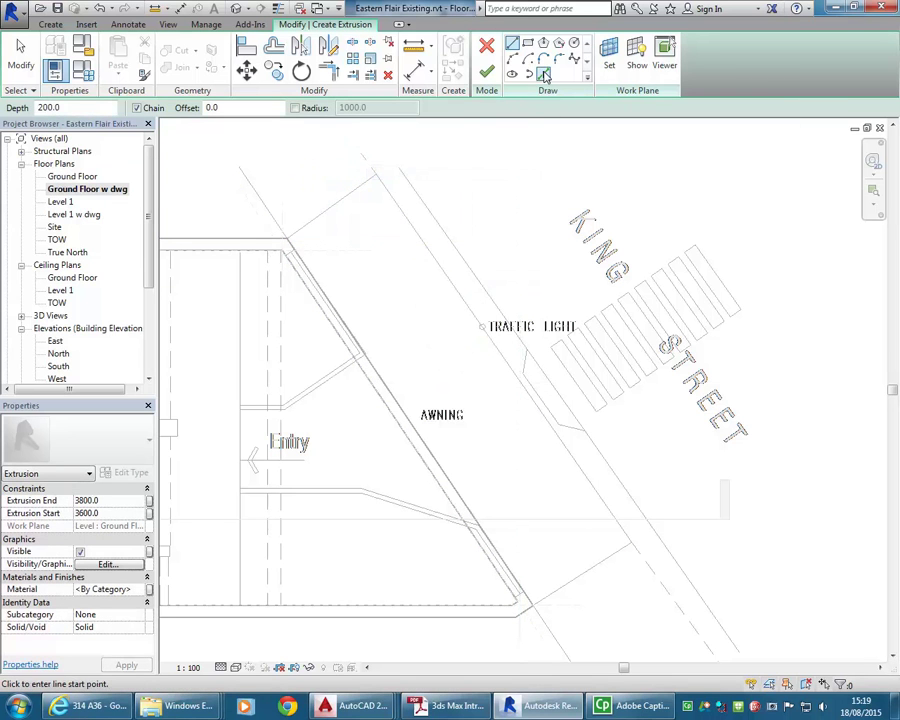
- Outline the awning by picking its three drawing edges and the outer face of the angled King Street wall
left_click(543, 74)
left_click(325, 212)
left_click(401, 211)
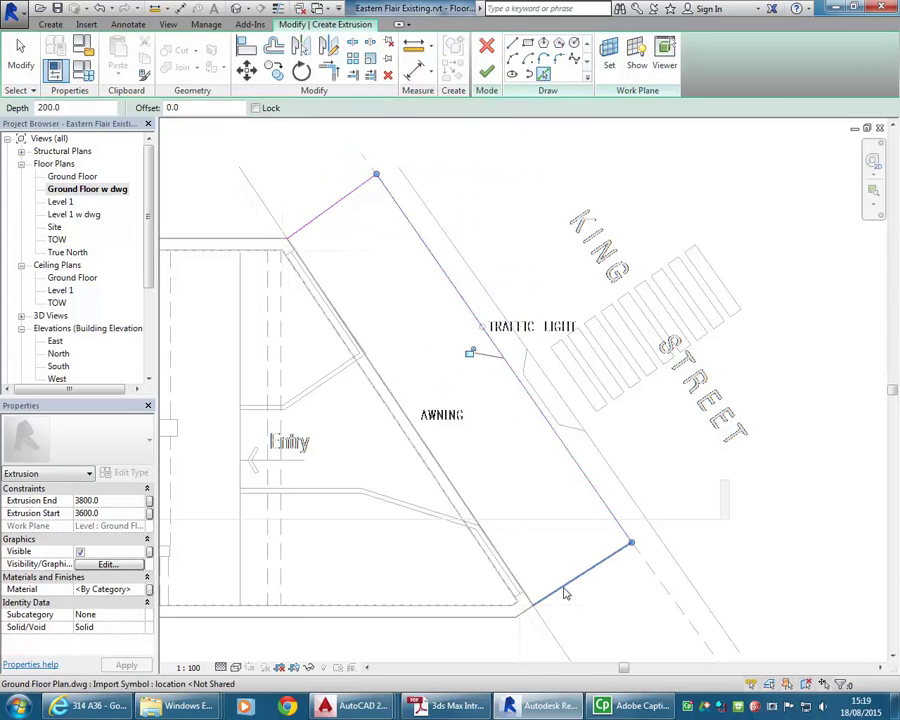
left_click(566, 585)
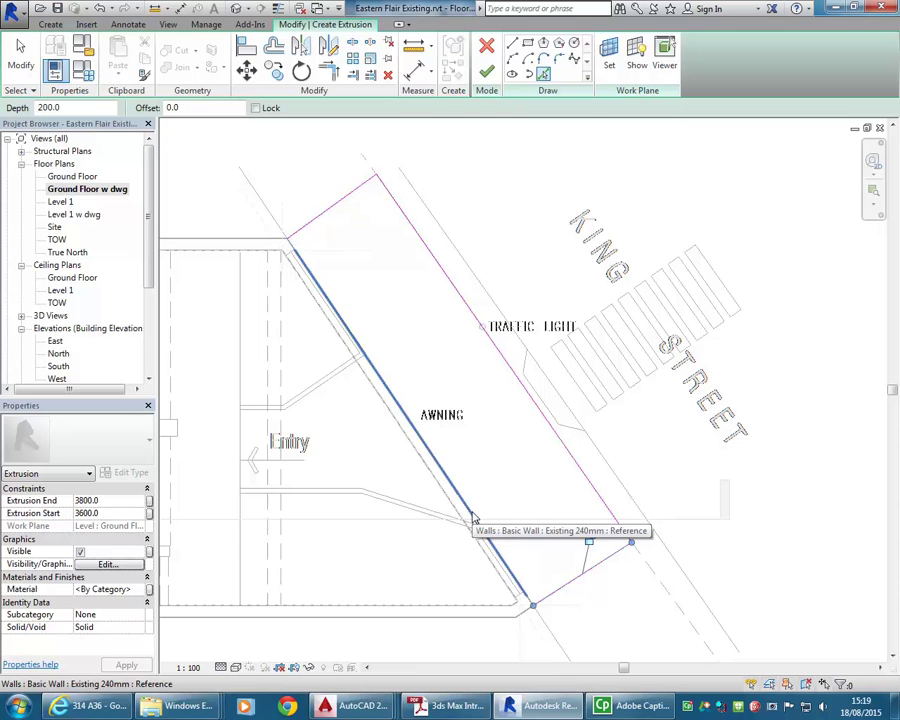
left_click(474, 518)
- Trim the wall-side outline line to the awning's end lines at its corners and finish the extrusion sketch
left_click(328, 70)
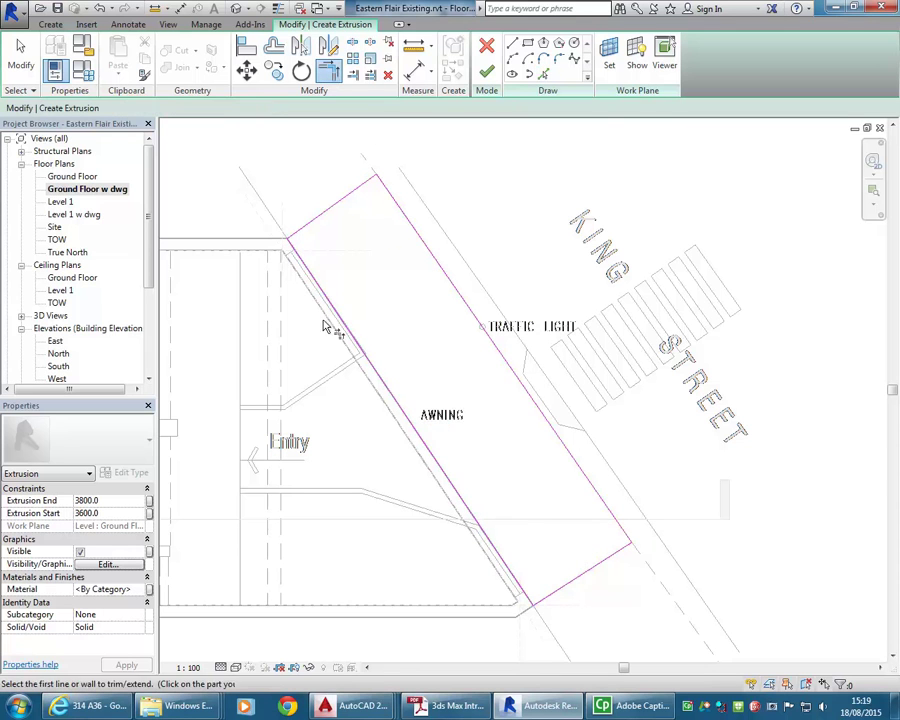
left_click(327, 320)
left_click(314, 222)
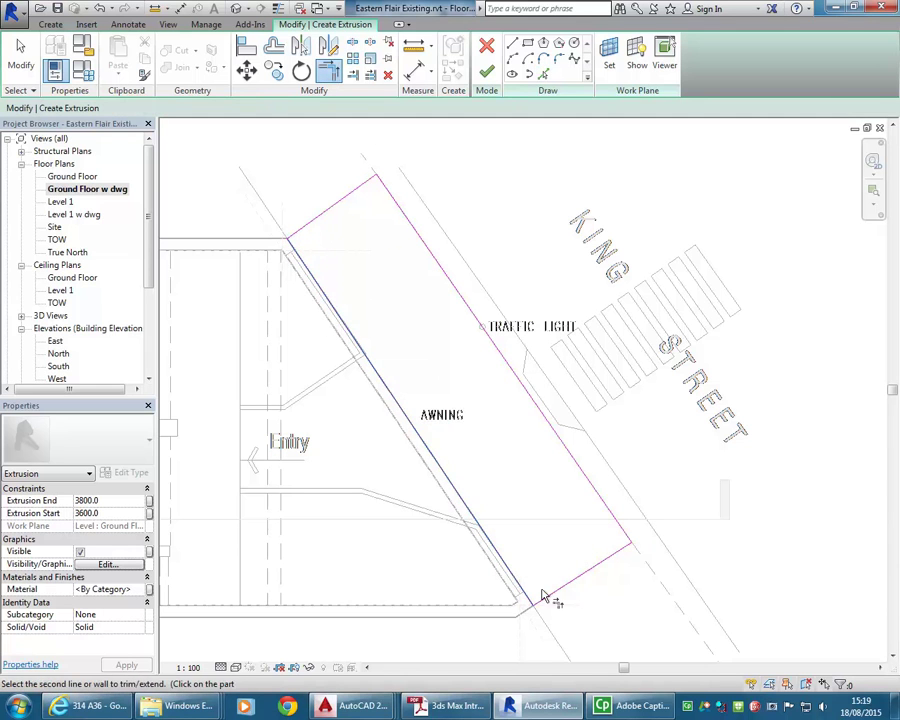
left_click(600, 563)
left_click(613, 526)
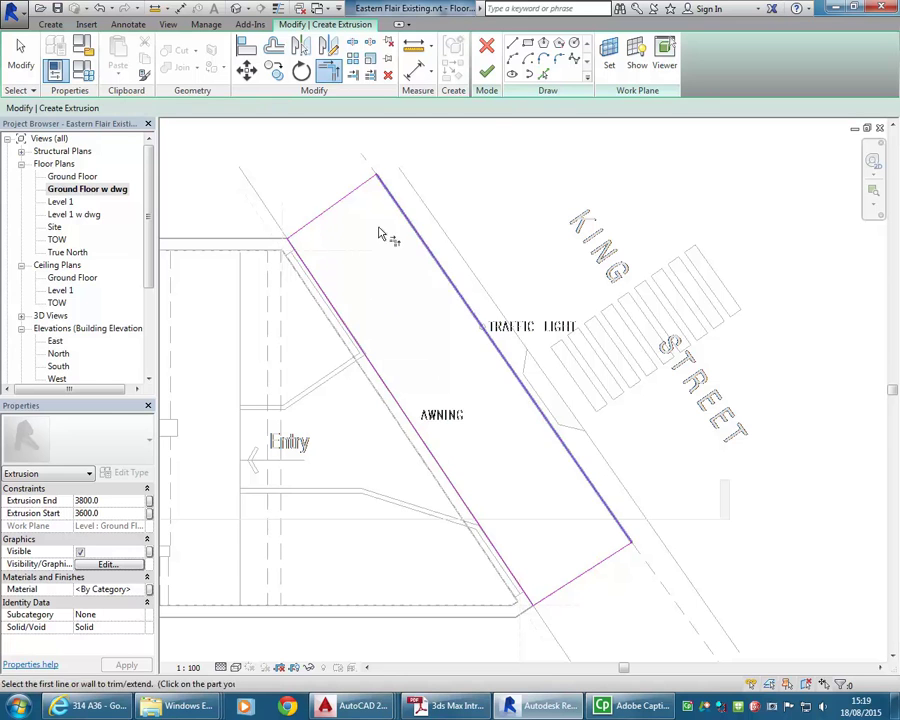
left_click(487, 74)
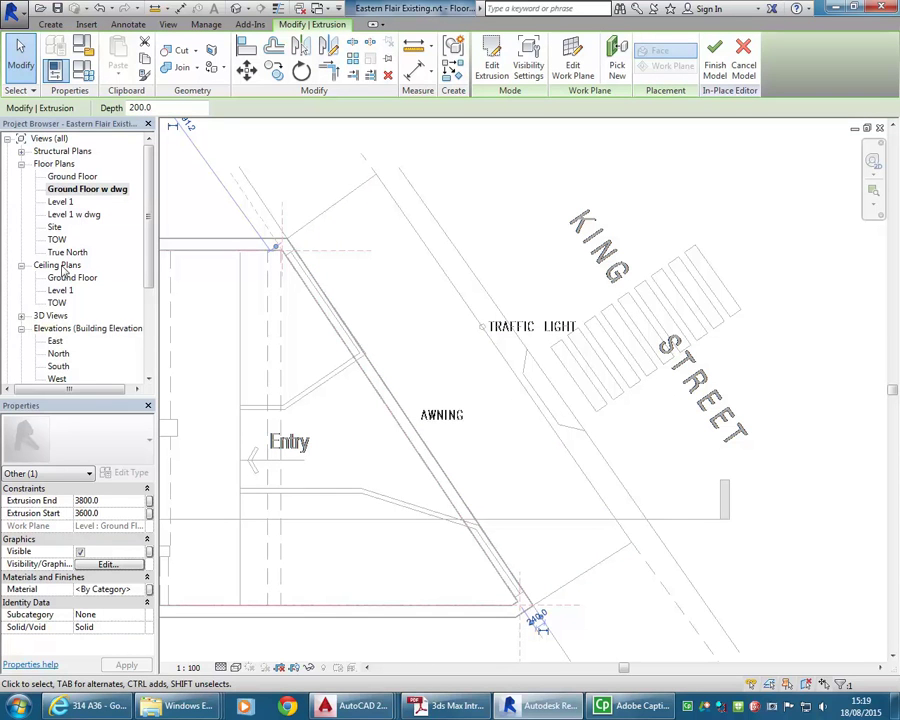
- Open the Level 1 floor plan at the street end and finish the in-place awning model
double_click(60, 202)
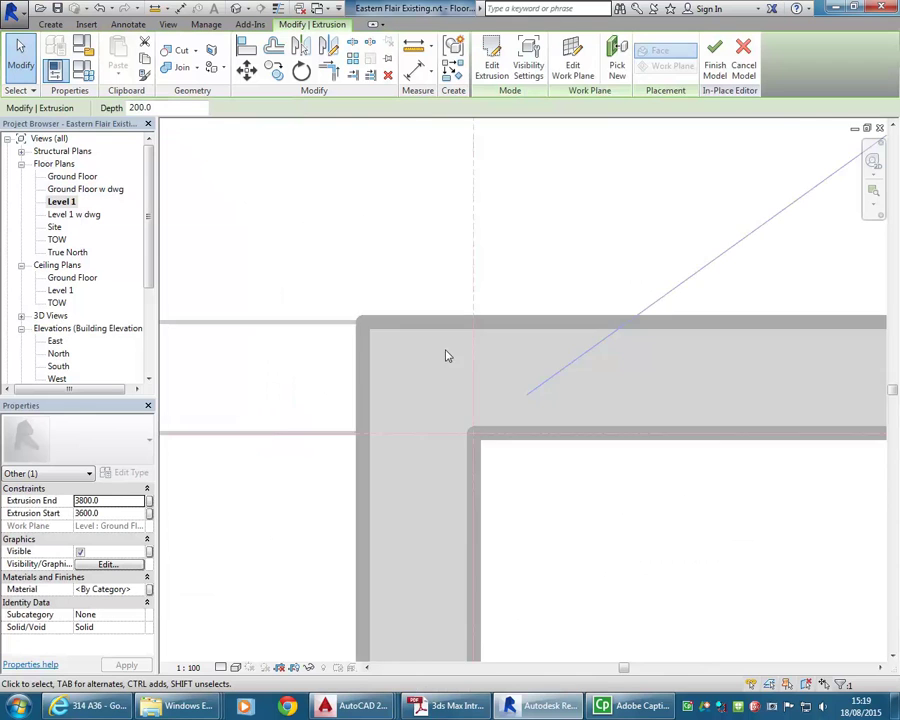
middle_click_drag(444, 354, 402, 348)
scroll(397, 365, "down", 3)
middle_click_drag(589, 436, 269, 398)
scroll(597, 372, "up", 1)
left_click(584, 401)
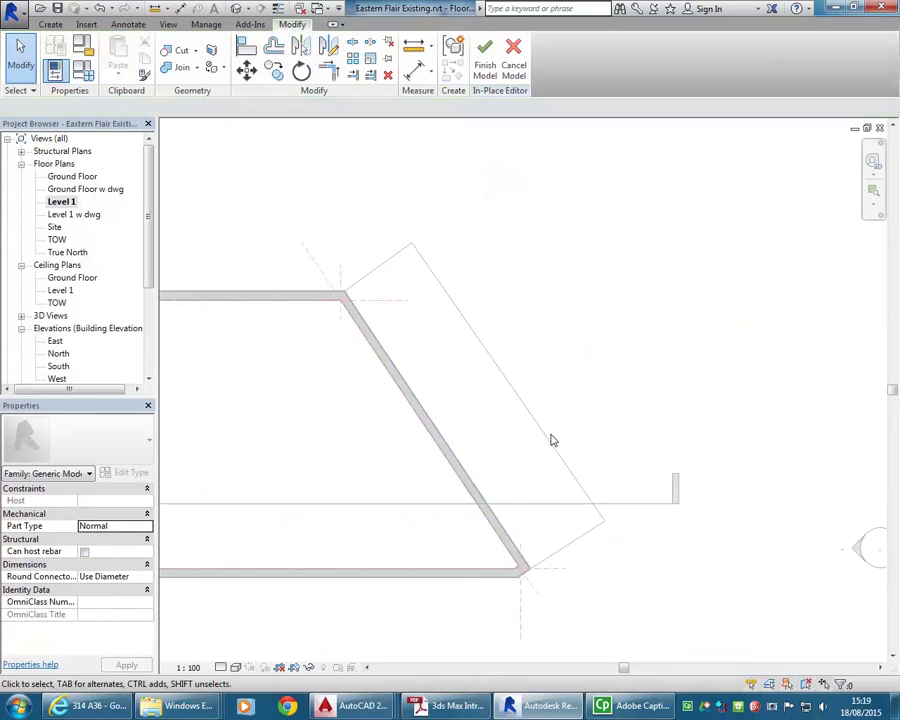
left_click(485, 50)
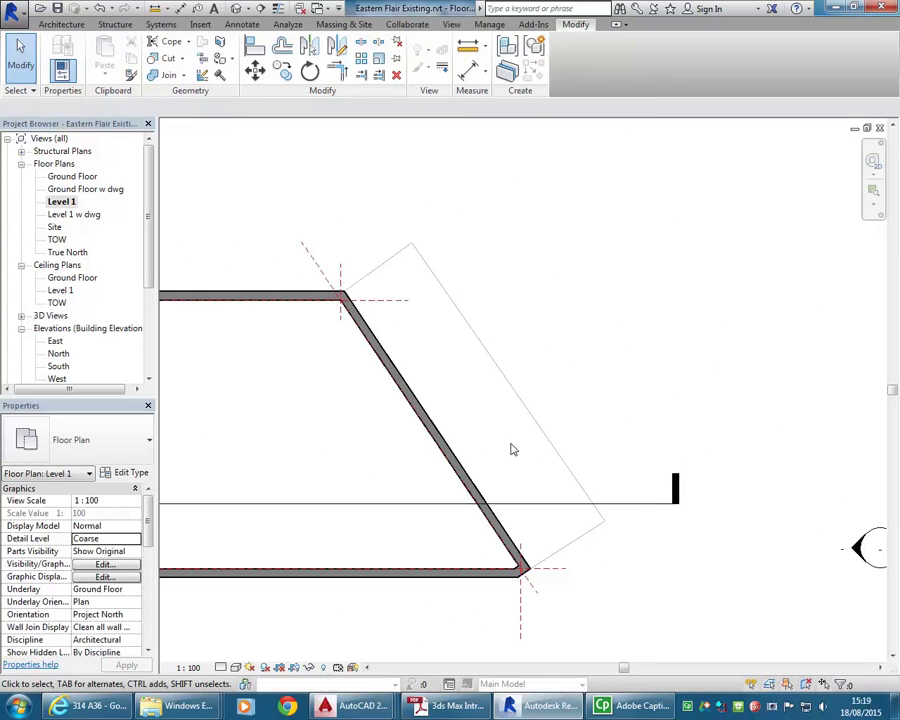
- Check the awning in the Level 1 plan, then view it on the street facade in the default 3D view
scroll(510, 462, "up", 3)
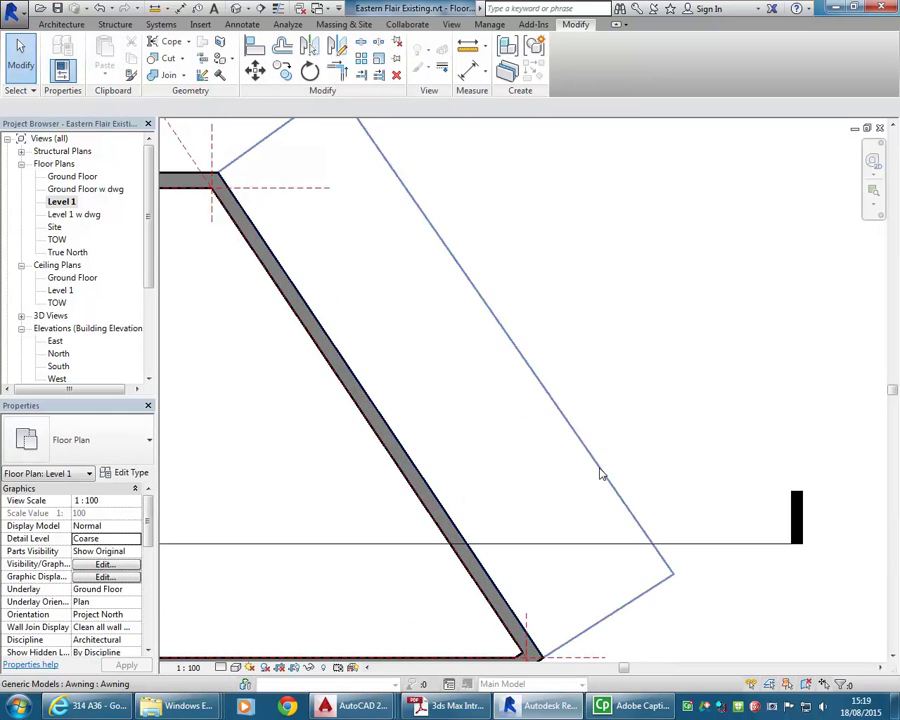
scroll(629, 368, "down", 2)
middle_click_drag(630, 370, 634, 405)
scroll(499, 371, "down", 2)
middle_click_drag(499, 371, 683, 387)
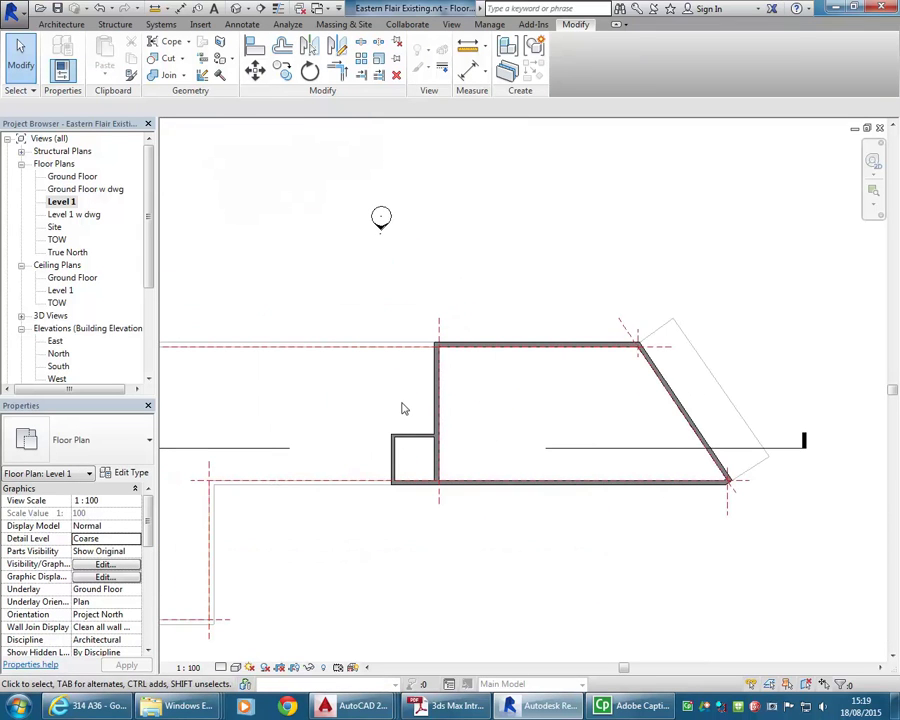
double_click(50, 315)
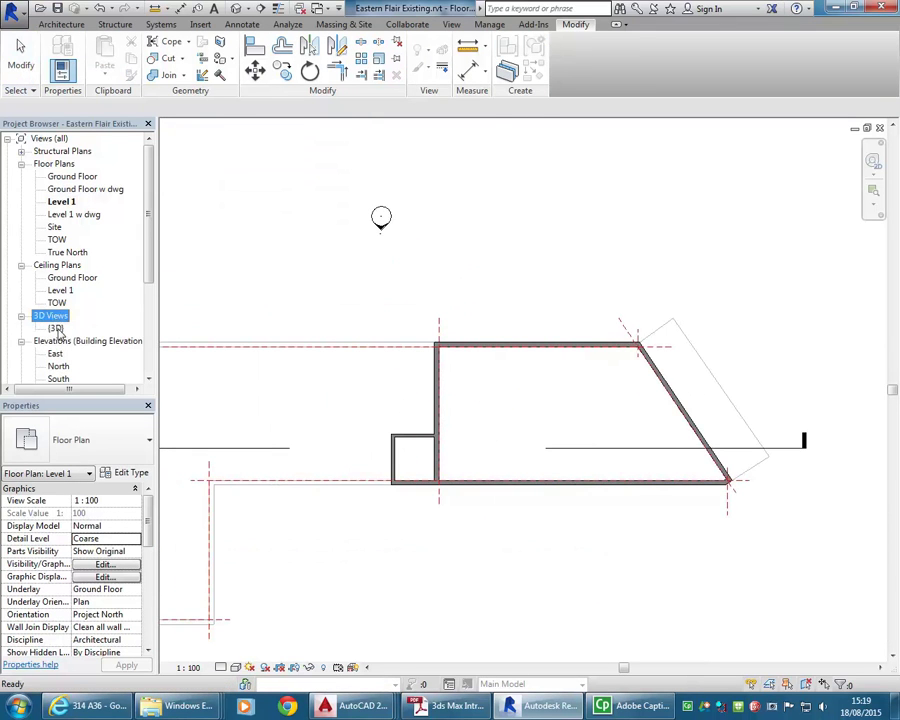
double_click(55, 328)
middle_click_drag(530, 347, 448, 490, "shift")
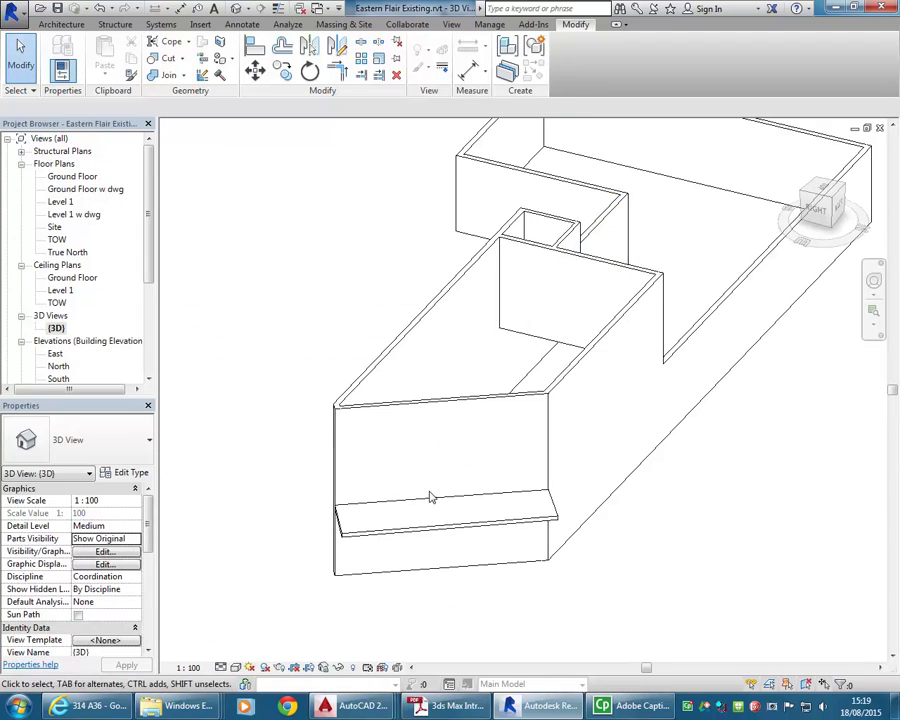
middle_click_drag(302, 498, 360, 479, "shift")
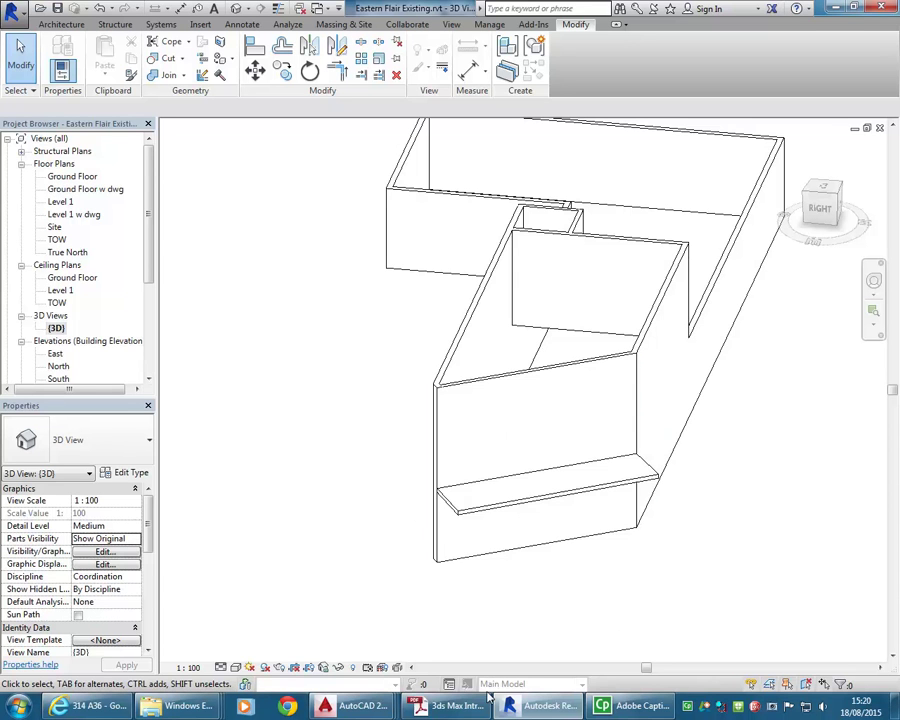
- Switch to the Google Maps Street View and examine the building's real awning, upper windows and neighbouring facades
left_click(88, 706)
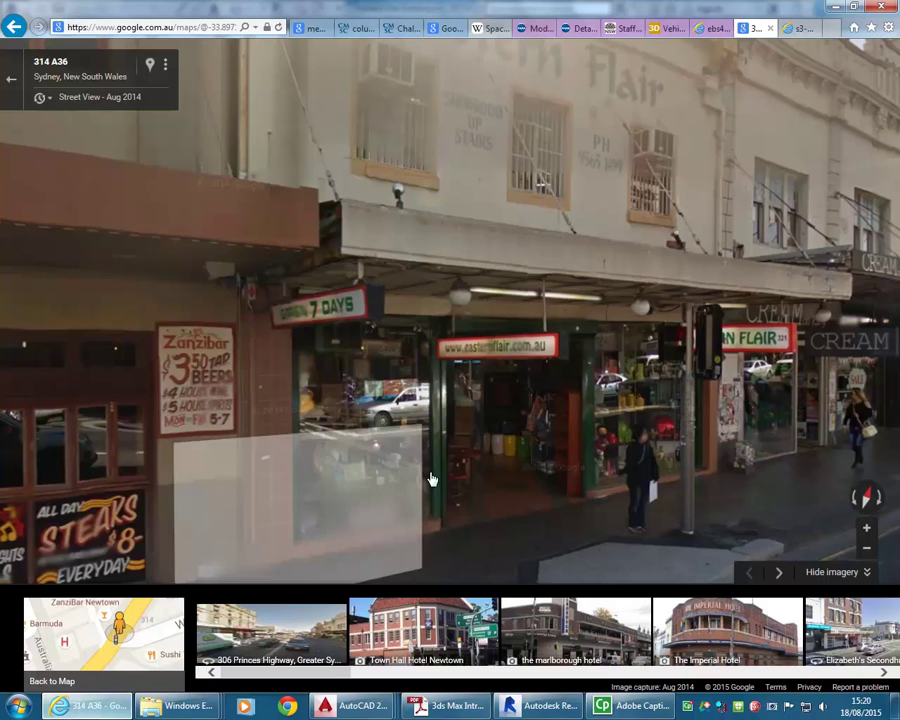
left_click(358, 432)
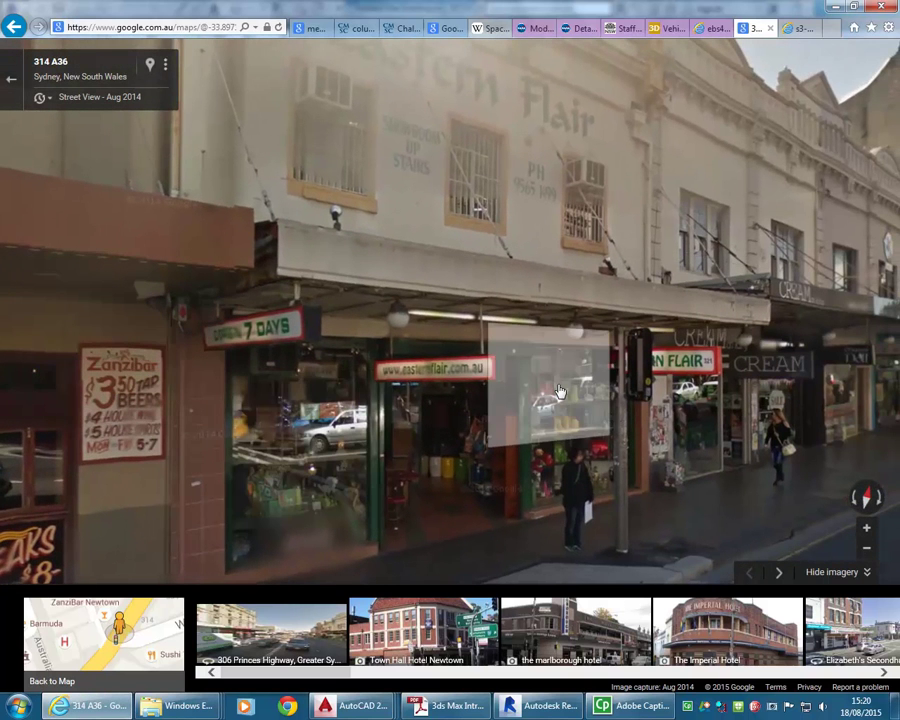
left_click(79, 277)
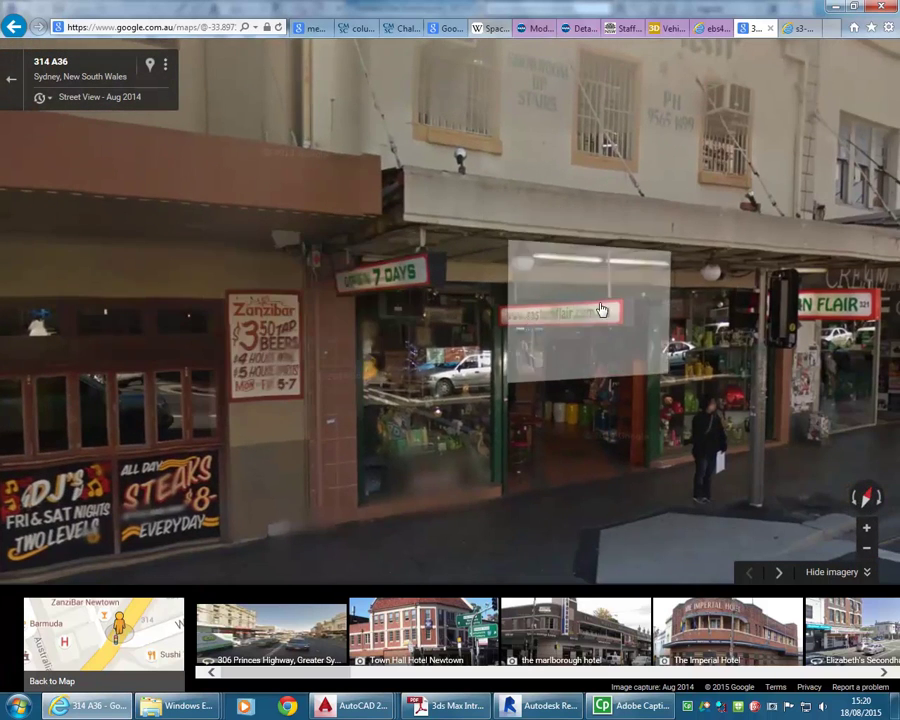
left_click_drag(292, 398, 474, 500)
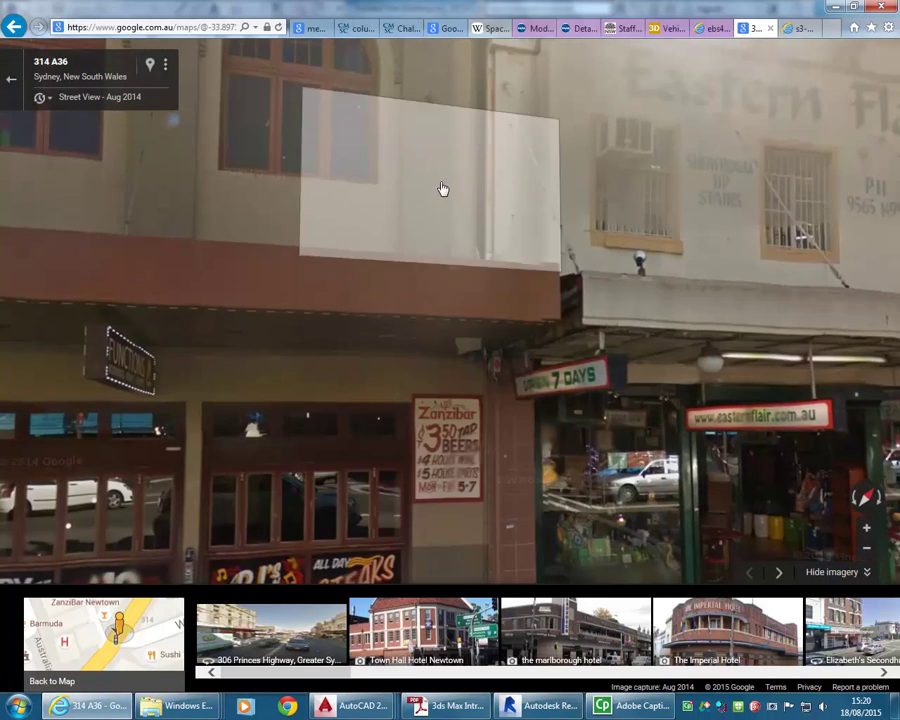
left_click(474, 292)
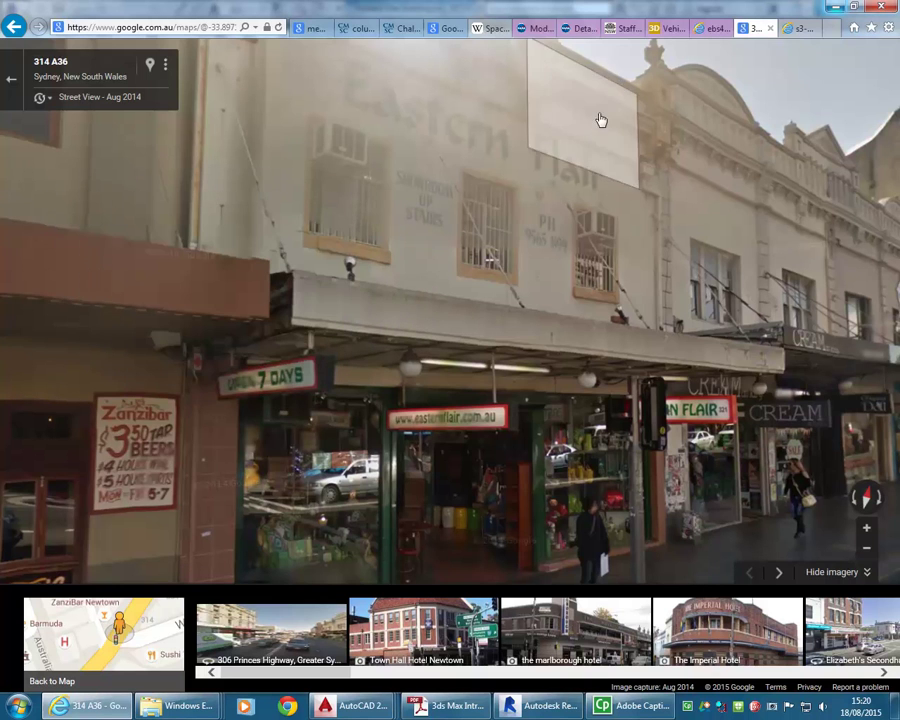
- Return to Revit and inspect the street wall beneath the awning in the 3D view
left_click(828, 8)
middle_click_drag(464, 397, 399, 378)
scroll(437, 437, "up", 2)
middle_click_drag(437, 437, 400, 378)
scroll(424, 522, "up", 1)
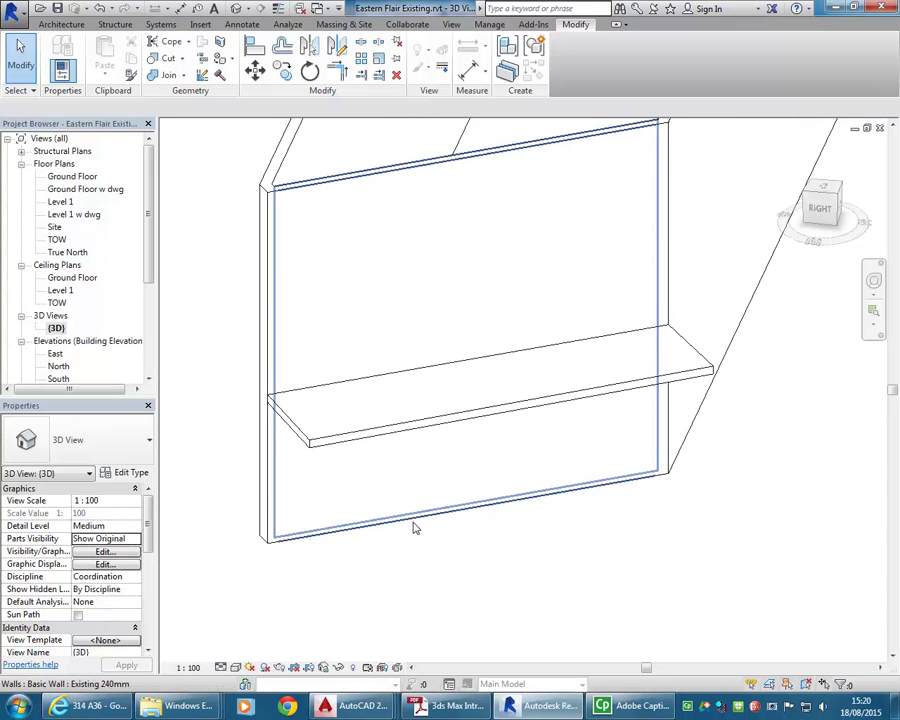
left_click(415, 527)
scroll(430, 575, "up", 3)
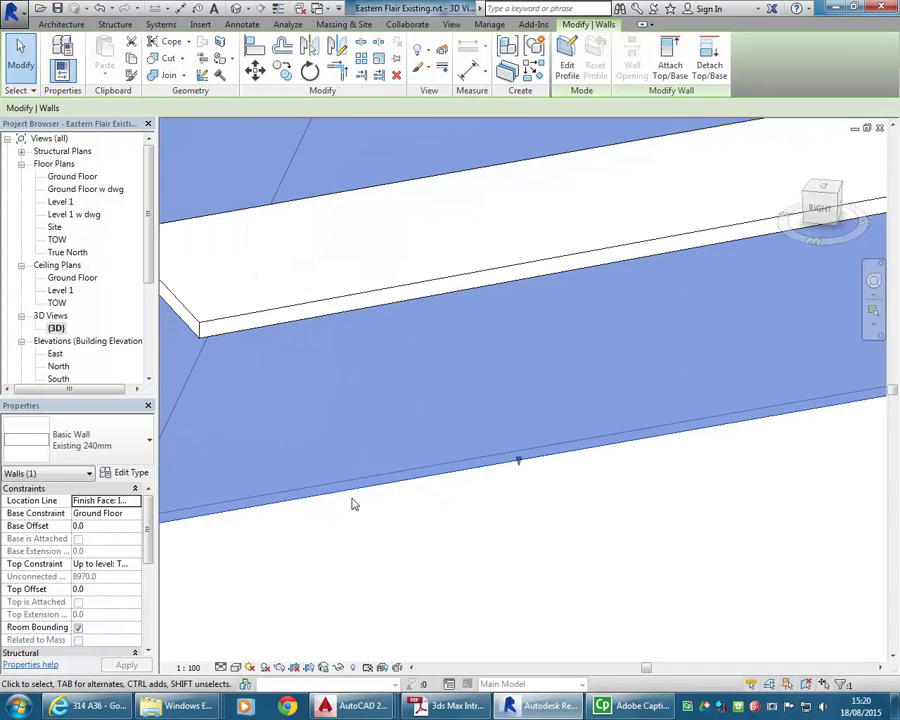
left_click(405, 552)
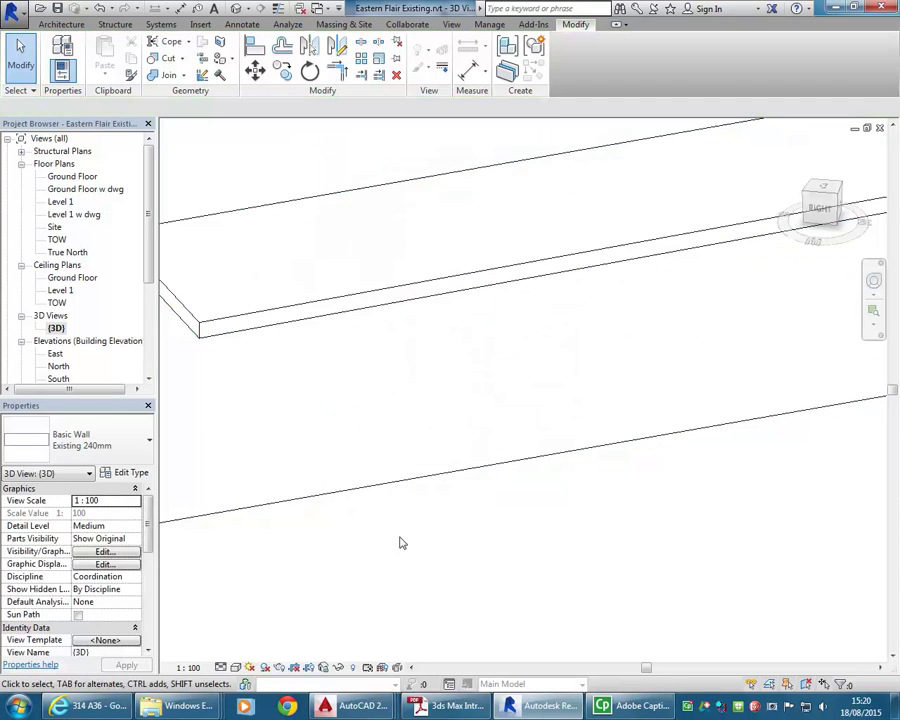
scroll(405, 552, "down", 3)
middle_click_drag(462, 597, 432, 594)
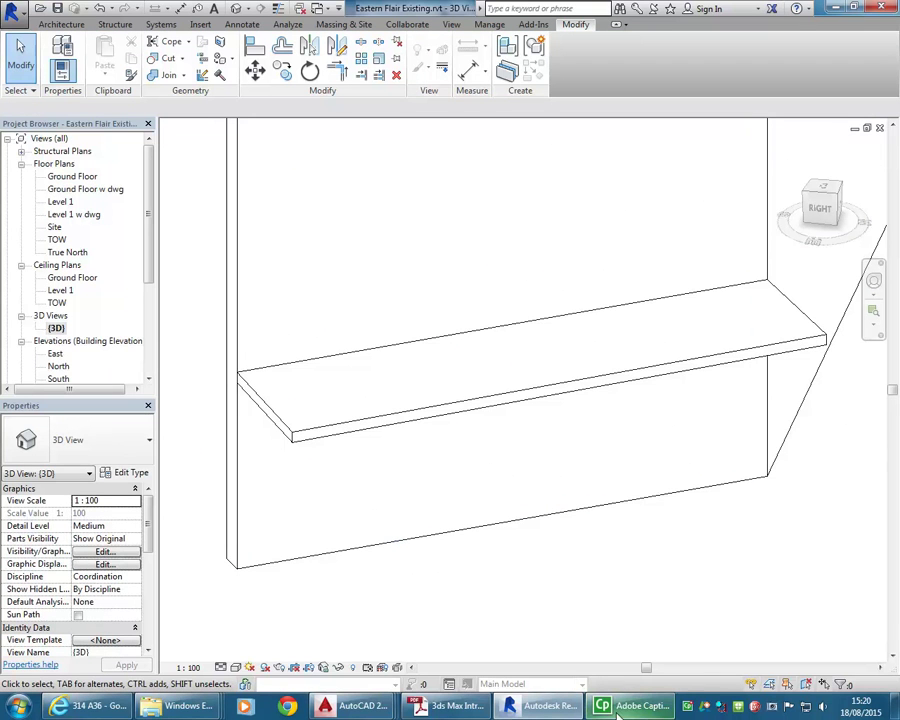
left_click(90, 706)
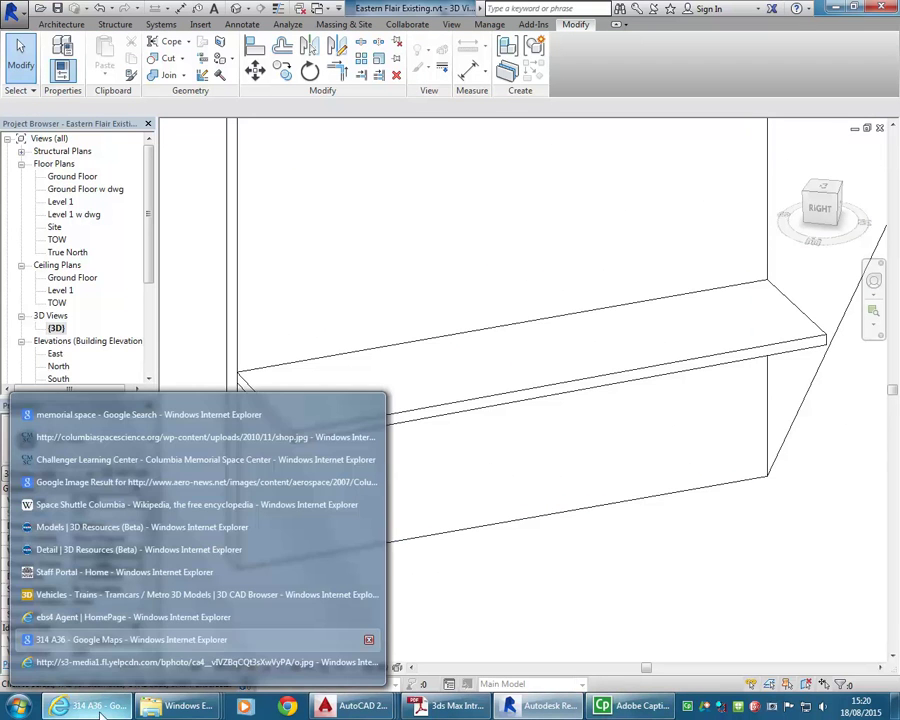
left_click(408, 258)
- Open the Ground Floor w dwg plan and examine how the drawing's angled shopfront and recessed entry meet the street wall
double_click(100, 189)
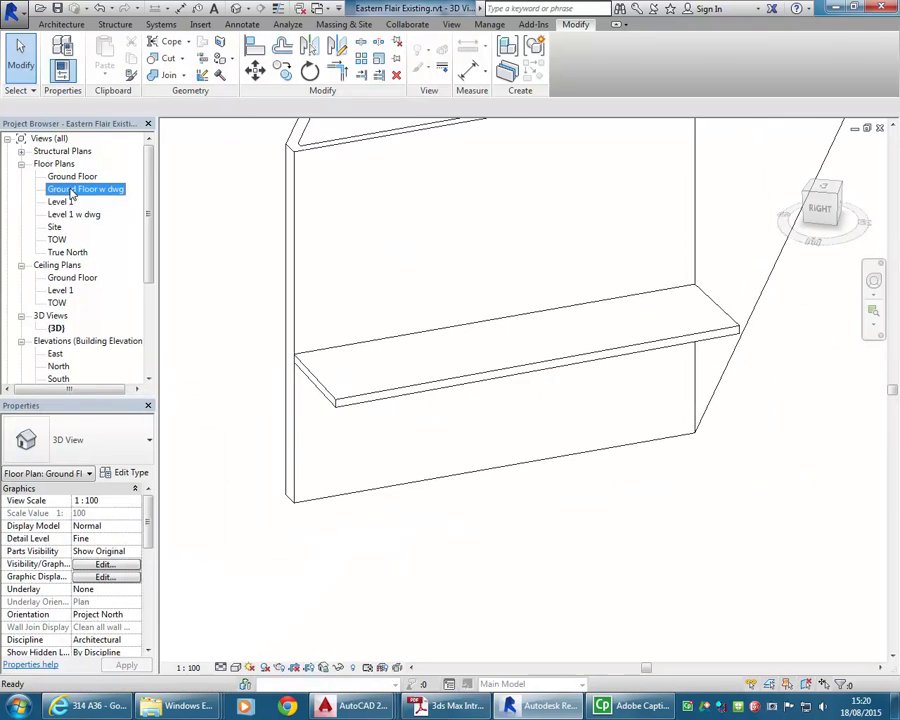
scroll(450, 320, "up", 5)
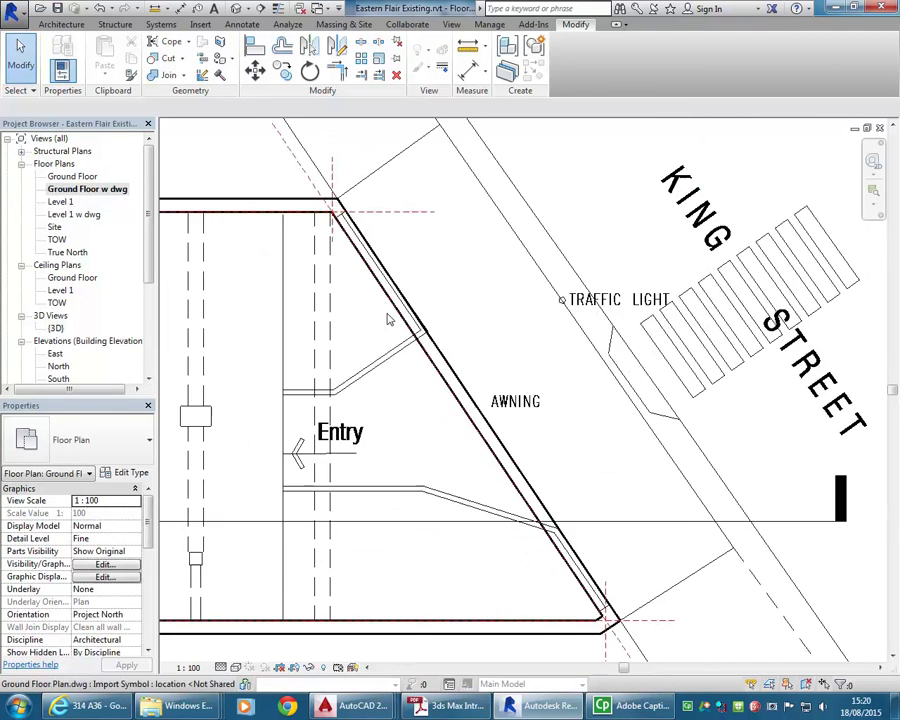
scroll(380, 350, "up", 3)
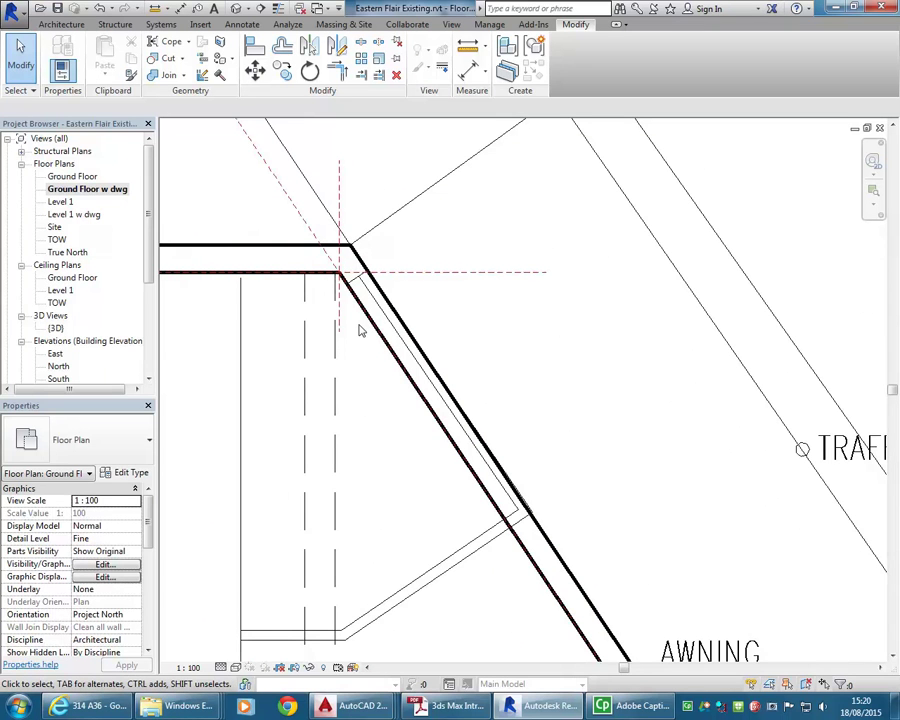
scroll(476, 364, "down", 4)
scroll(474, 428, "up", 2)
scroll(516, 476, "down", 2)
scroll(527, 455, "up", 2)
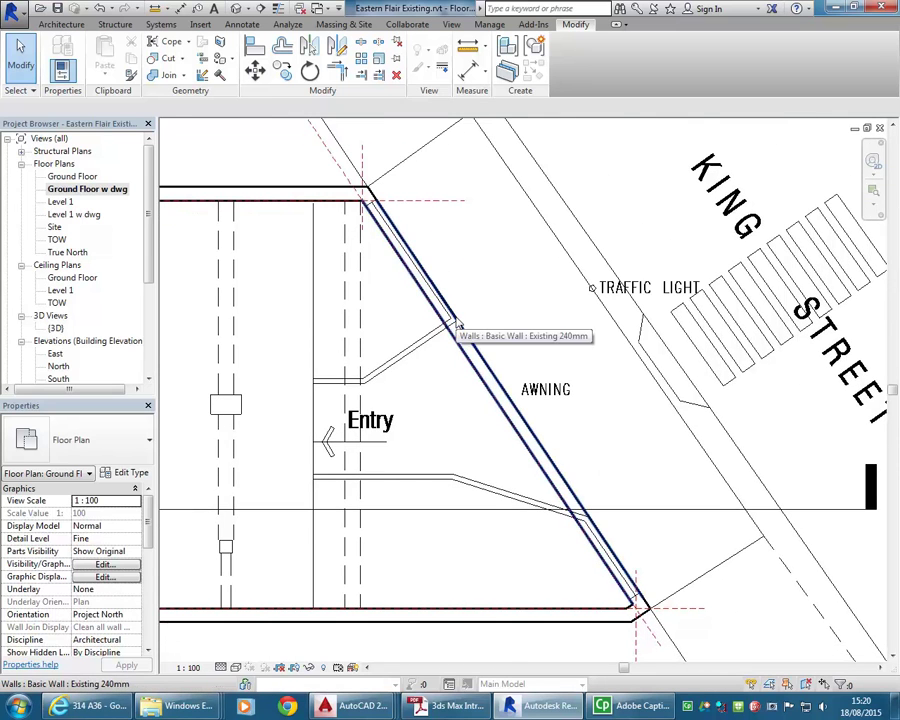
scroll(456, 322, "up", 4)
scroll(492, 342, "down", 4)
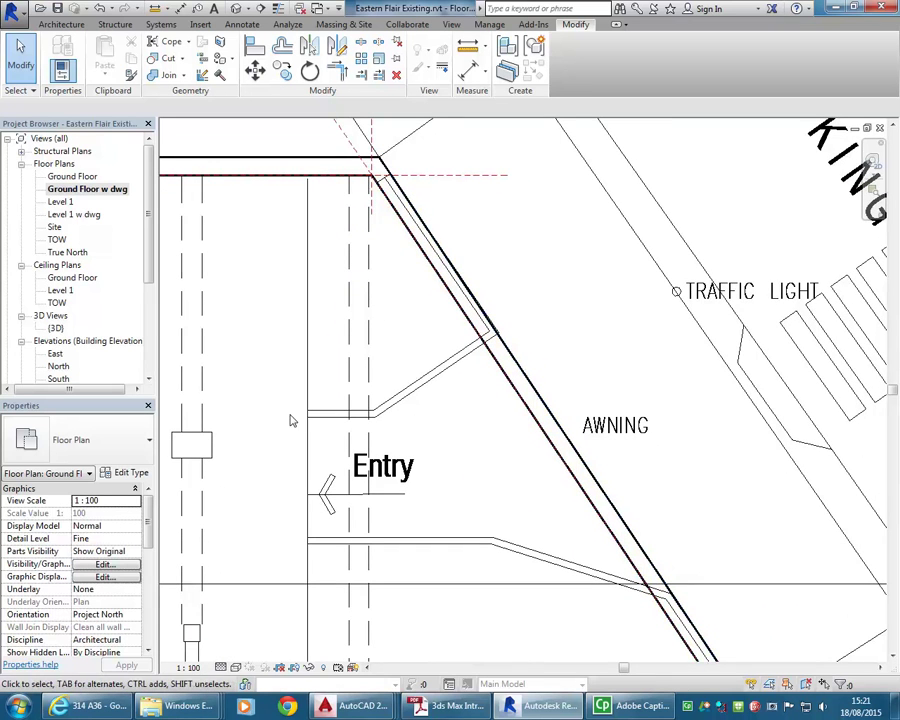
scroll(406, 185, "up", 1)
scroll(525, 388, "up", 3)
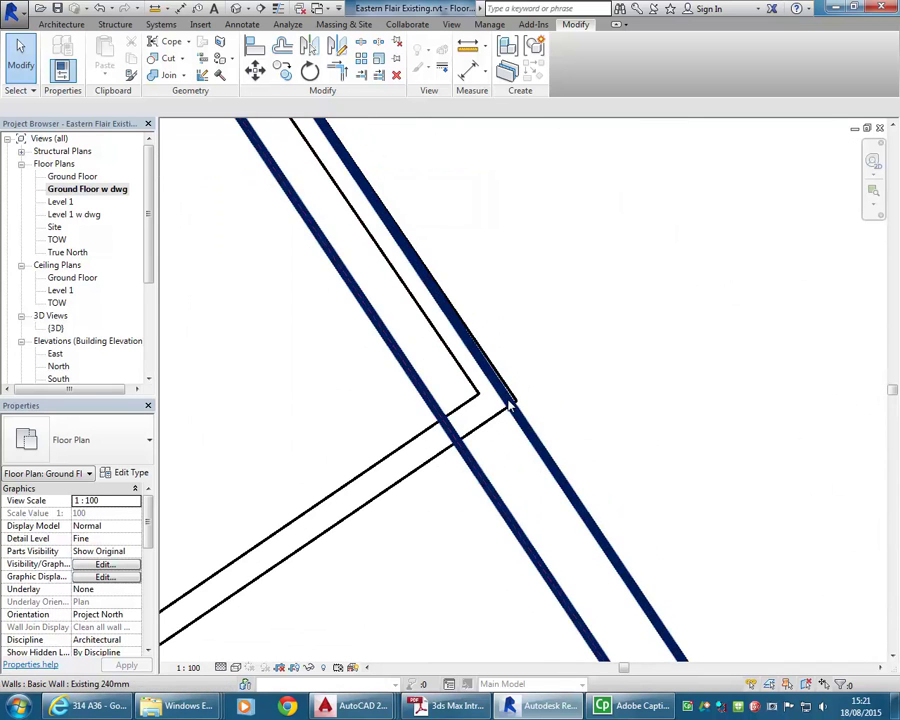
scroll(512, 403, "up", 3)
scroll(522, 404, "down", 5)
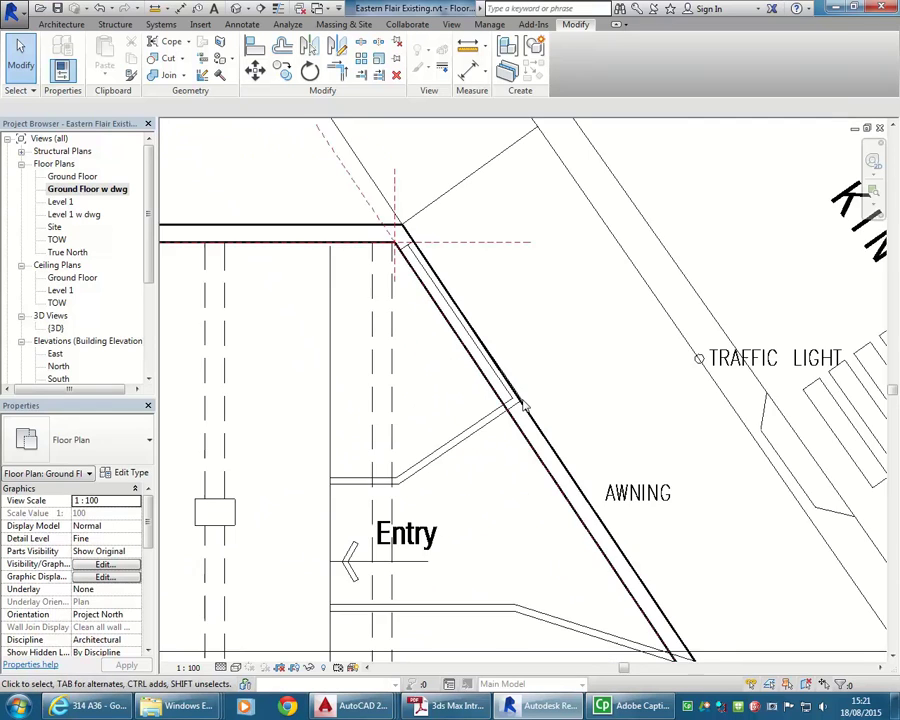
middle_click_drag(546, 449, 434, 267)
scroll(557, 446, "up", 4)
scroll(596, 502, "up", 2)
scroll(560, 466, "down", 6)
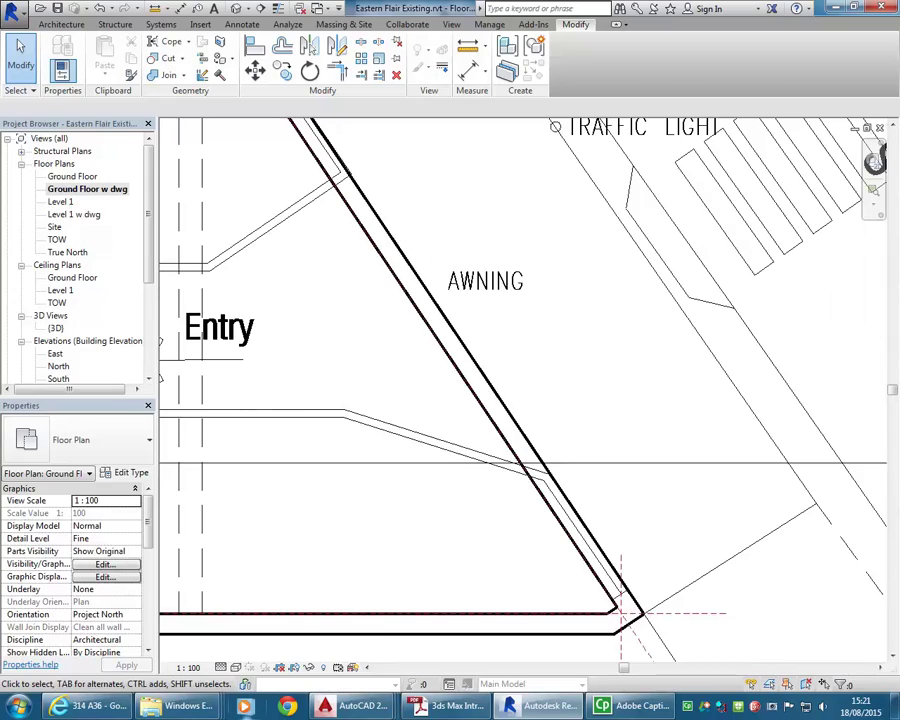
- Switch to Street View and examine the shopfront windows and recessed entry from straight across the street and close up
left_click(90, 706)
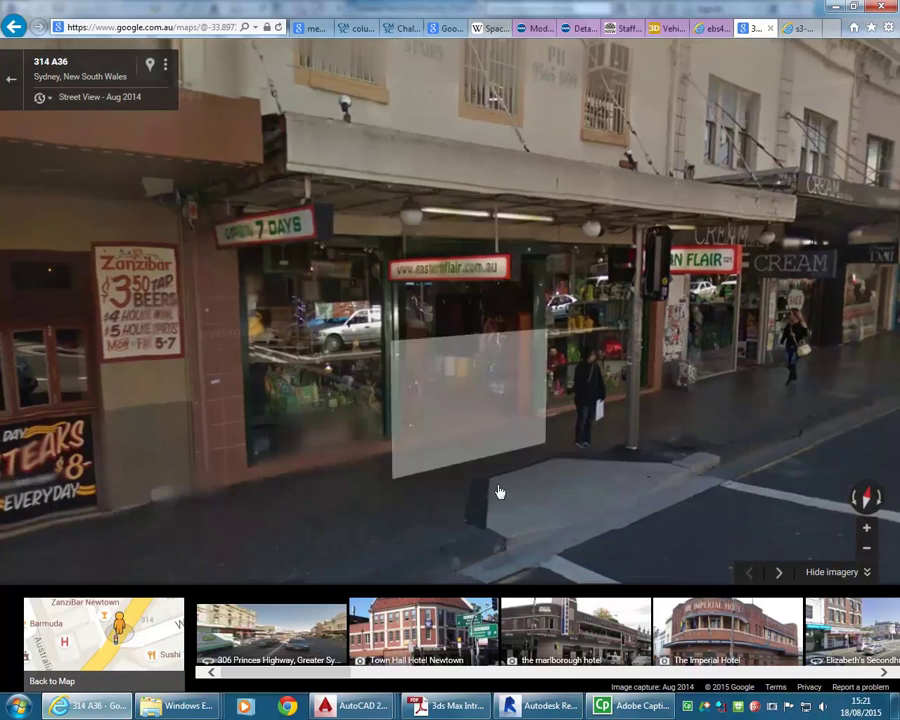
left_click(516, 393)
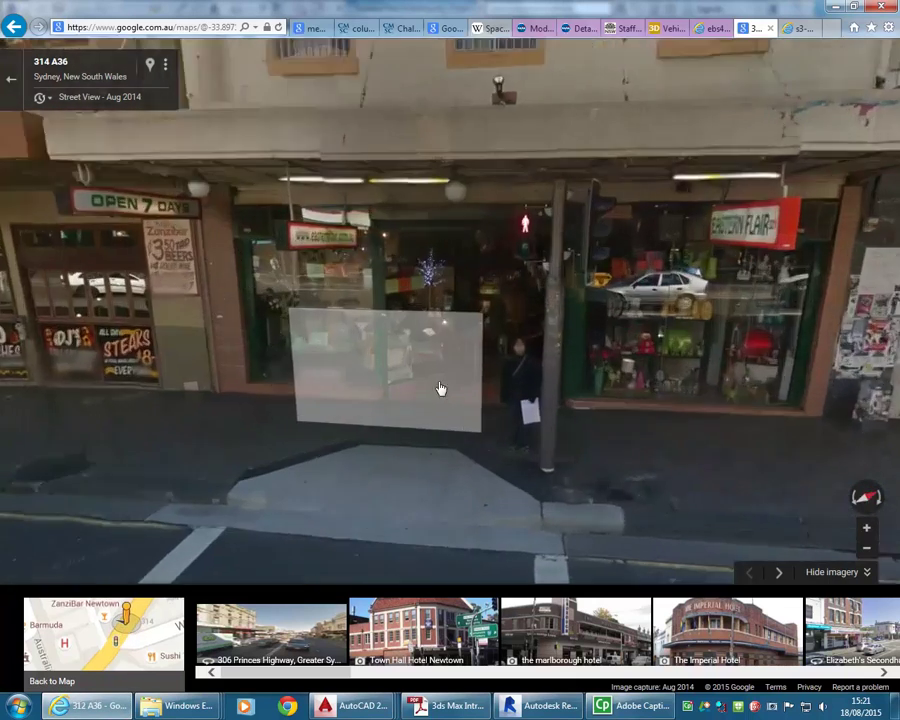
left_click(446, 386)
left_click_drag(432, 444, 554, 456)
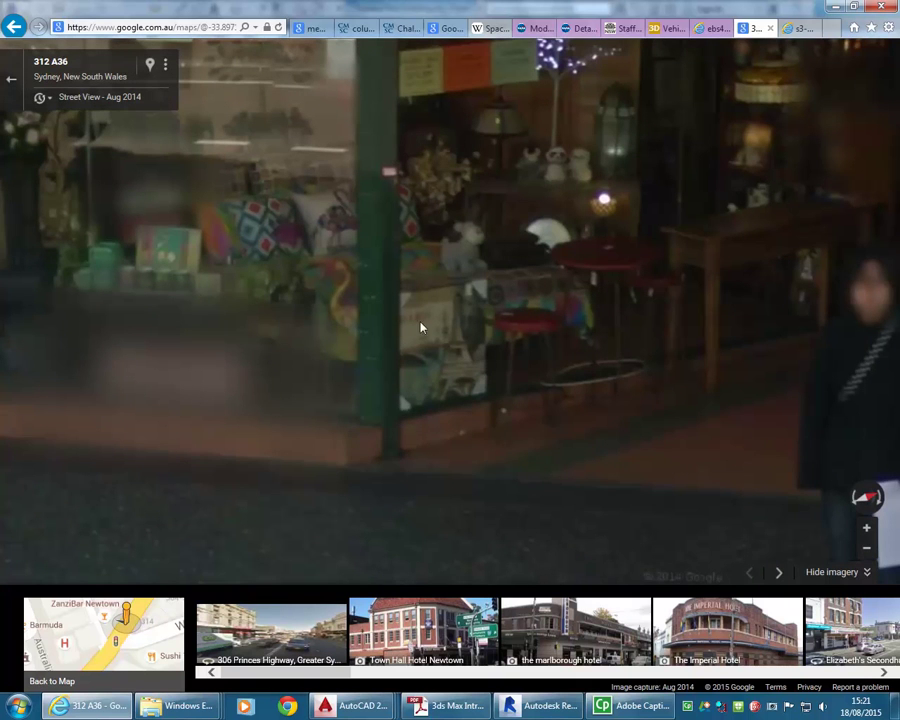
- Examine the base, window frames and recessed entry of the shopfront close up in Street View, along its full width
left_click_drag(434, 316, 479, 487)
left_click_drag(410, 276, 489, 185)
left_click(255, 262)
left_click_drag(522, 410, 136, 347)
left_click_drag(485, 375, 136, 296)
left_click_drag(263, 195, 2, 333)
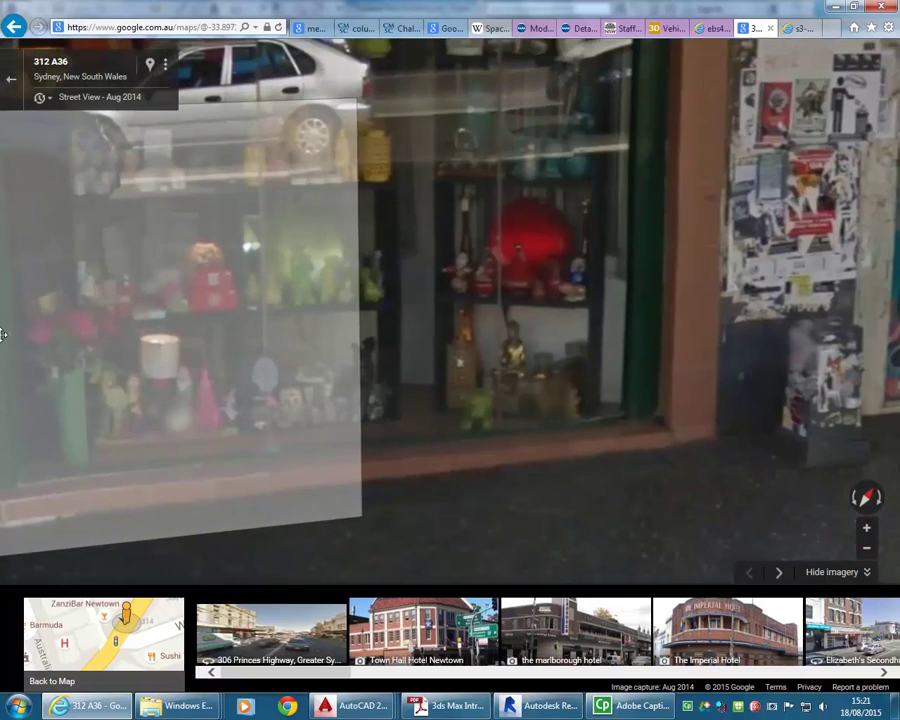
left_click_drag(193, 334, 266, 334)
left_click(266, 334)
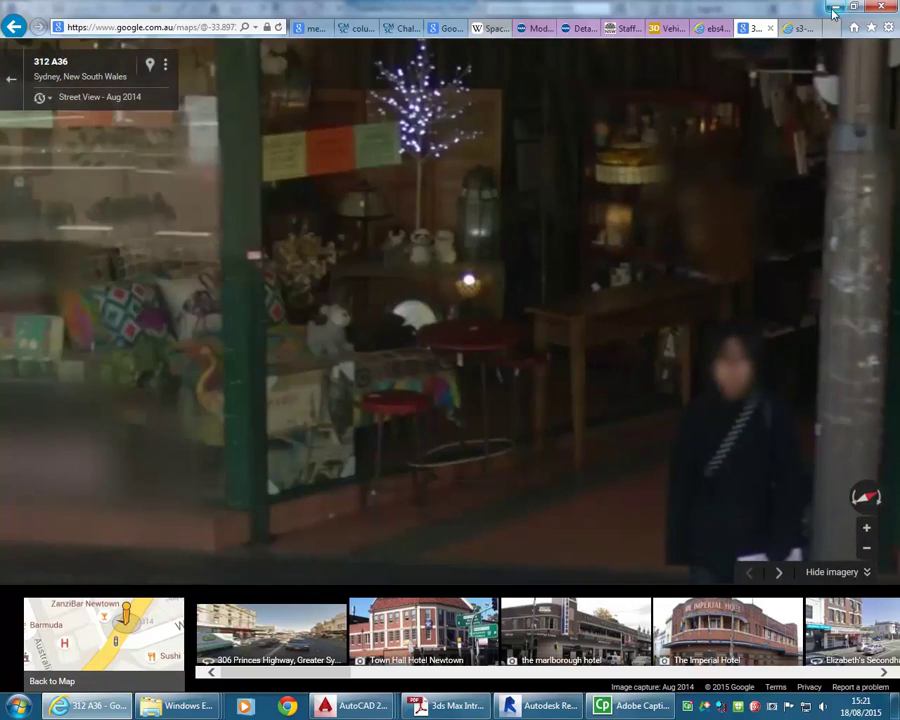
- Return to Revit and set the top constraint of the angled King Street wall to Up to level: Level 1
left_click(834, 10)
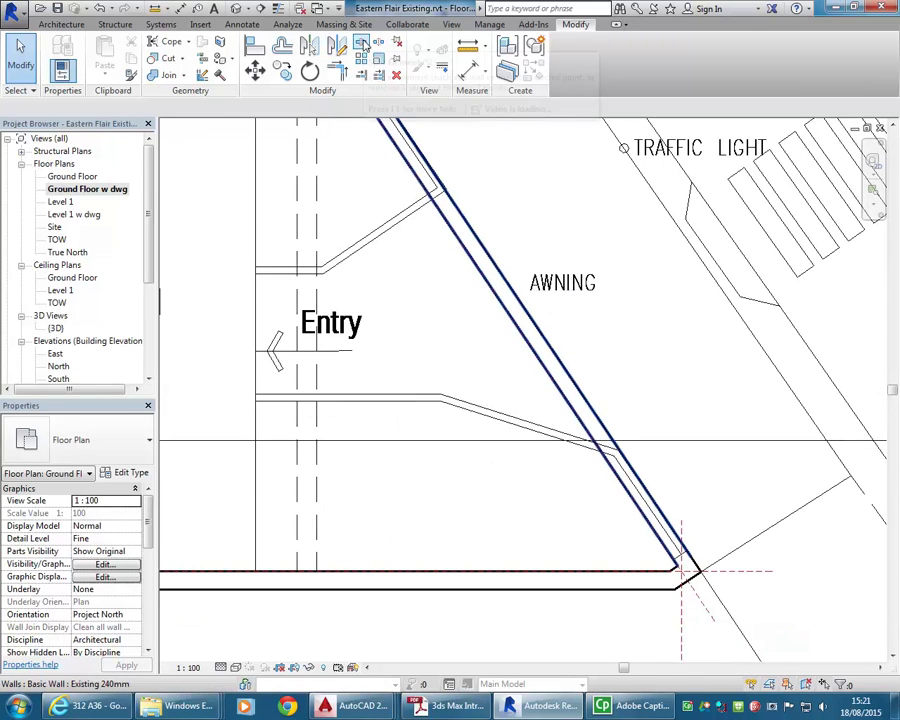
scroll(484, 392, "down", 2)
left_click(494, 388)
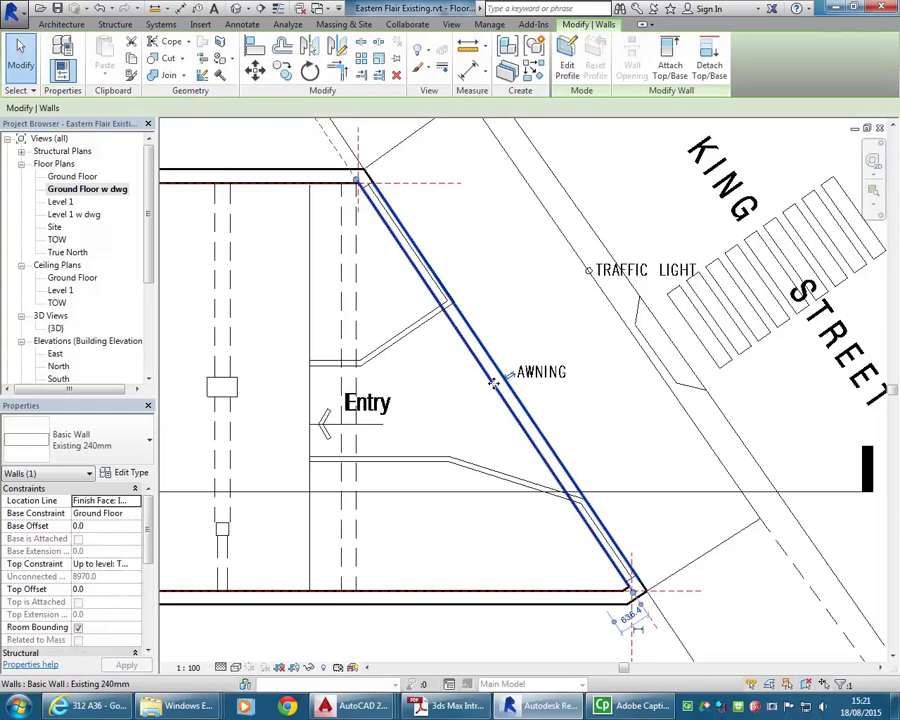
scroll(474, 392, "down", 1)
middle_click_drag(474, 393, 462, 392)
scroll(472, 388, "up", 1)
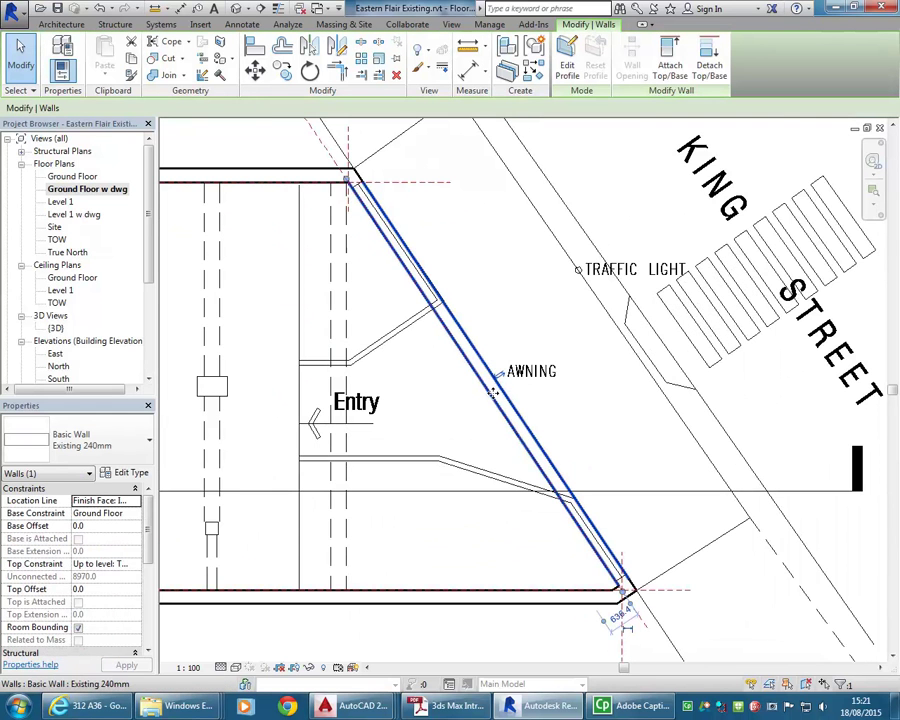
left_click_drag(148, 229, 149, 280)
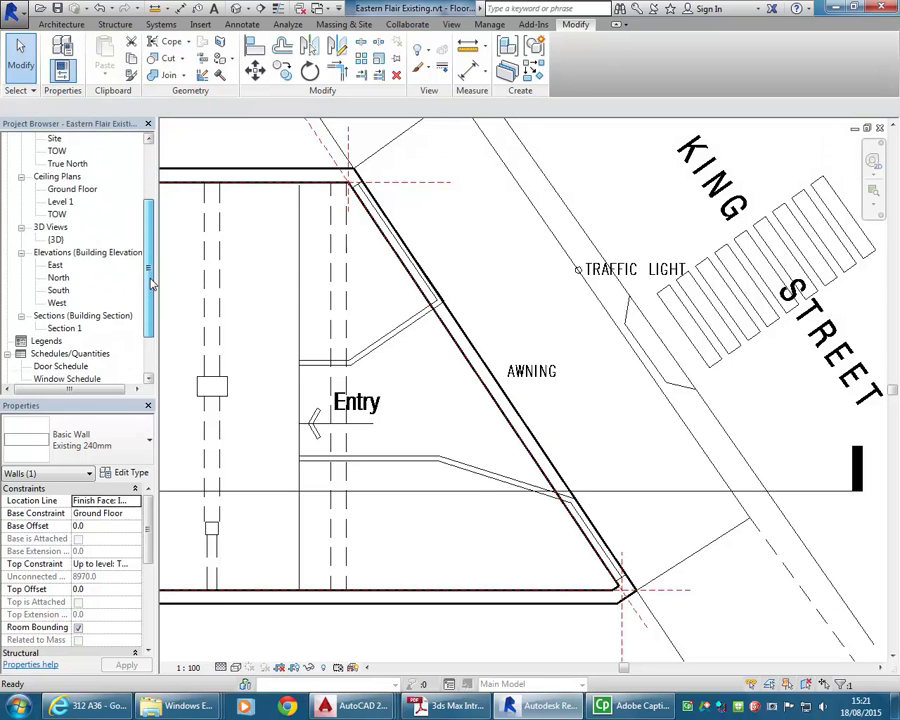
left_click(477, 356)
left_click(136, 565)
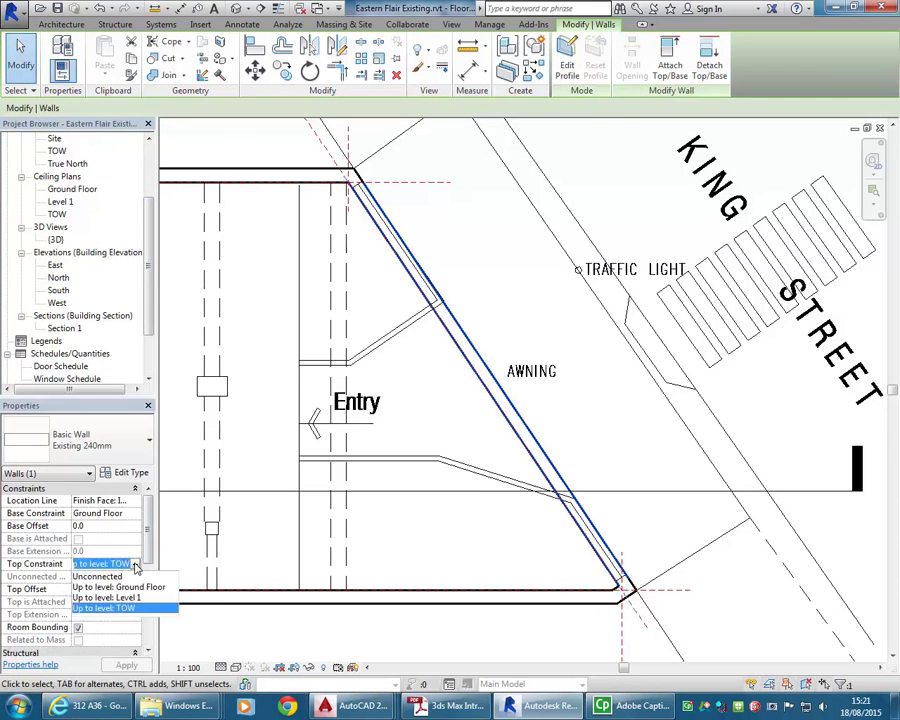
left_click(115, 598)
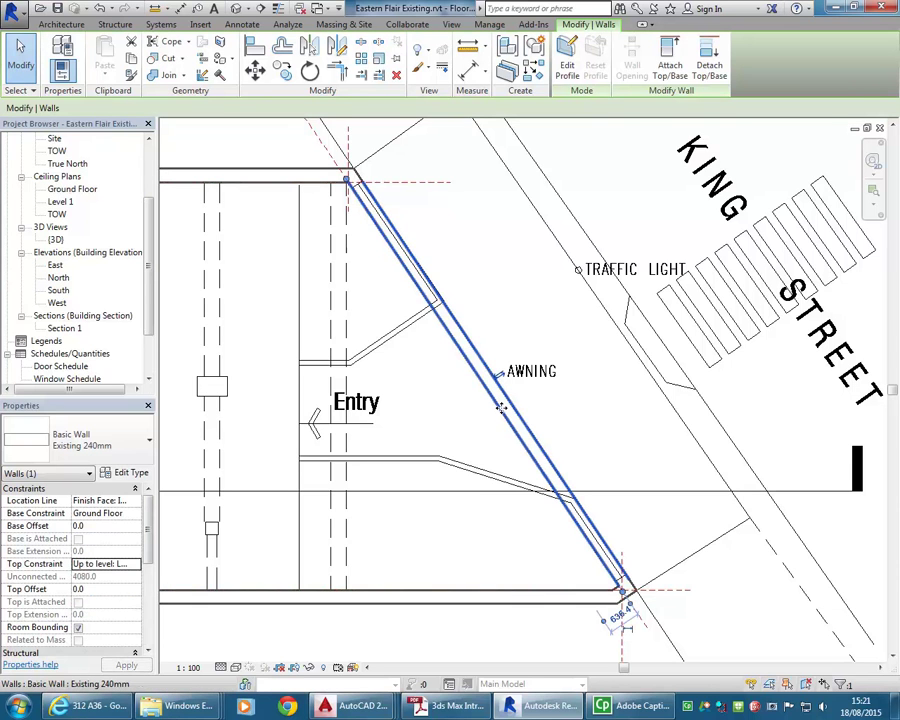
left_click(430, 431)
- Inspect the King Street wall behind the awning in the 3D view
left_click(237, 9)
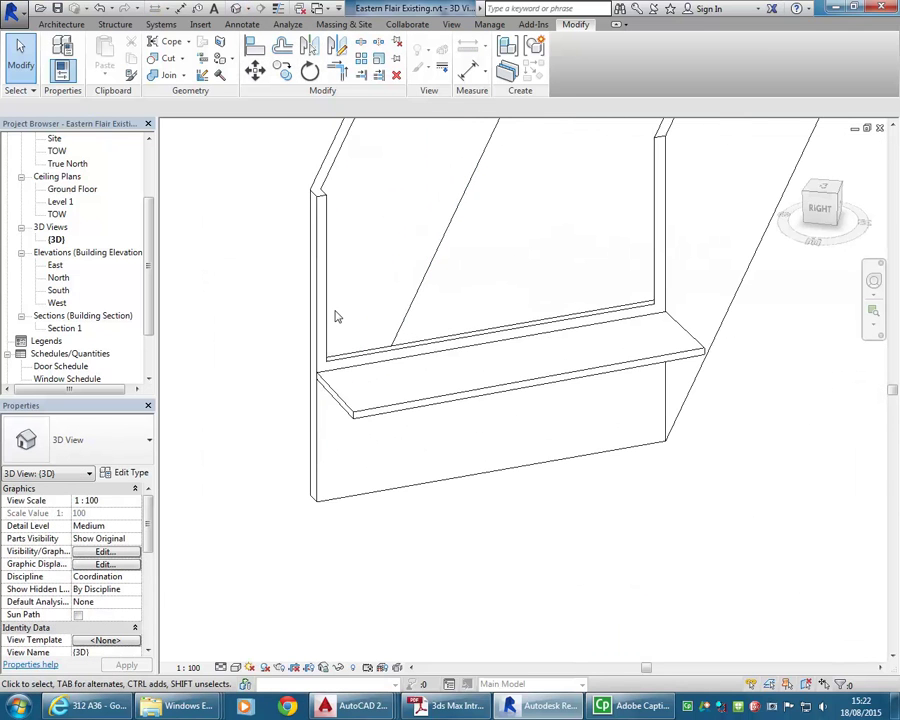
middle_click_drag(337, 317, 524, 391, "shift")
scroll(528, 428, "up", 2)
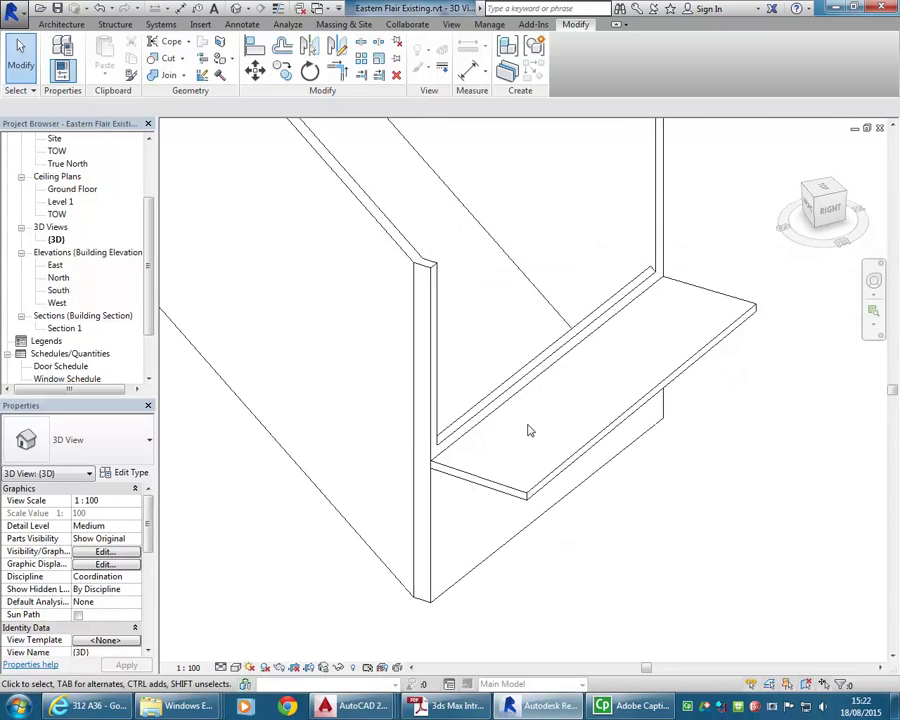
left_click(454, 418)
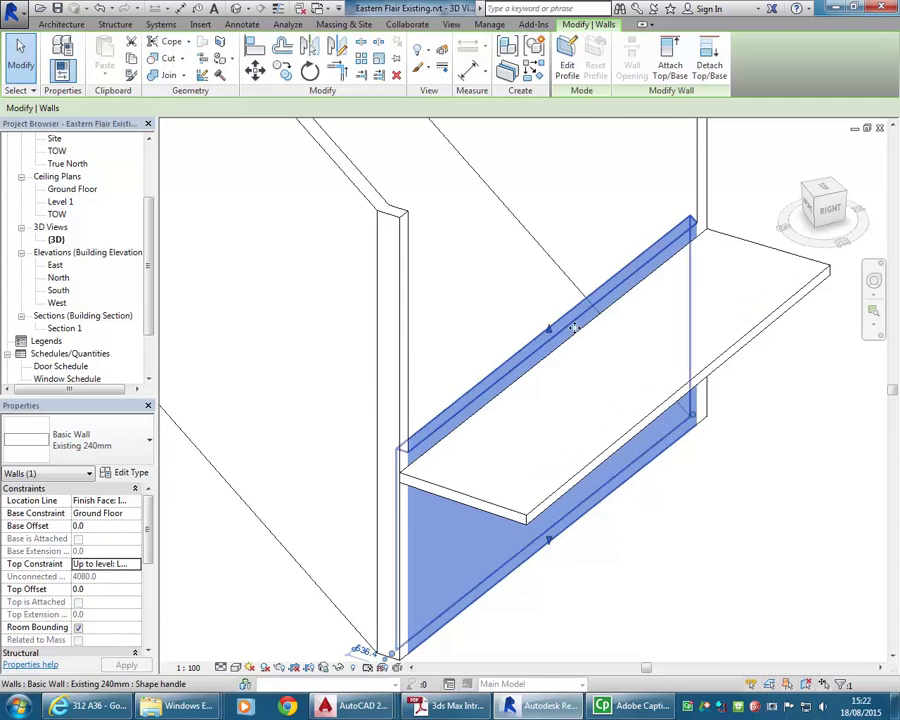
left_click(481, 321)
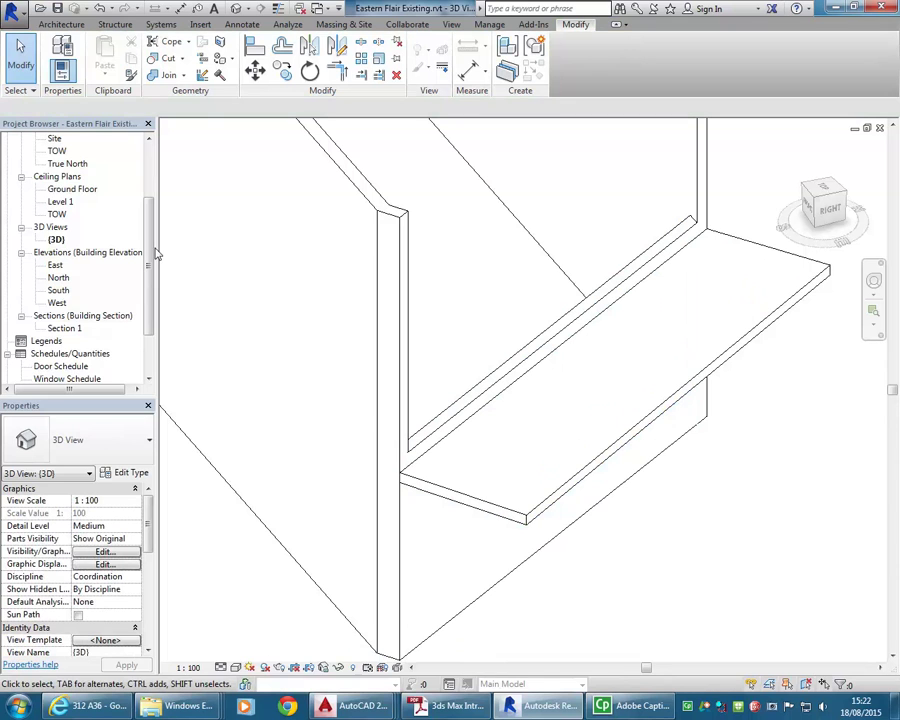
scroll(100, 220, "up", 3)
left_click(85, 190)
double_click(61, 202)
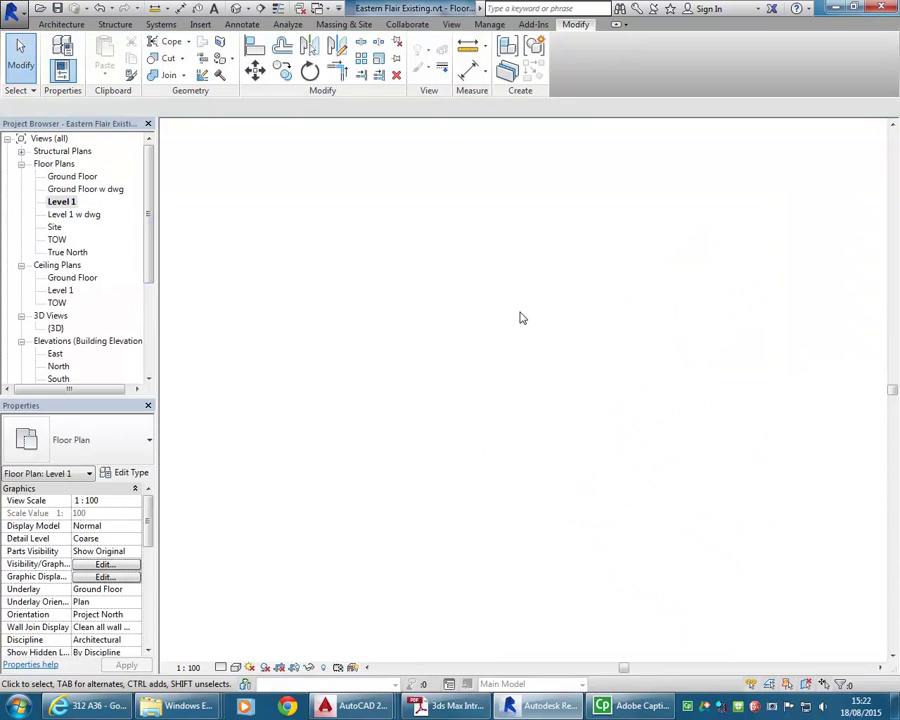
scroll(700, 420, "up", 4)
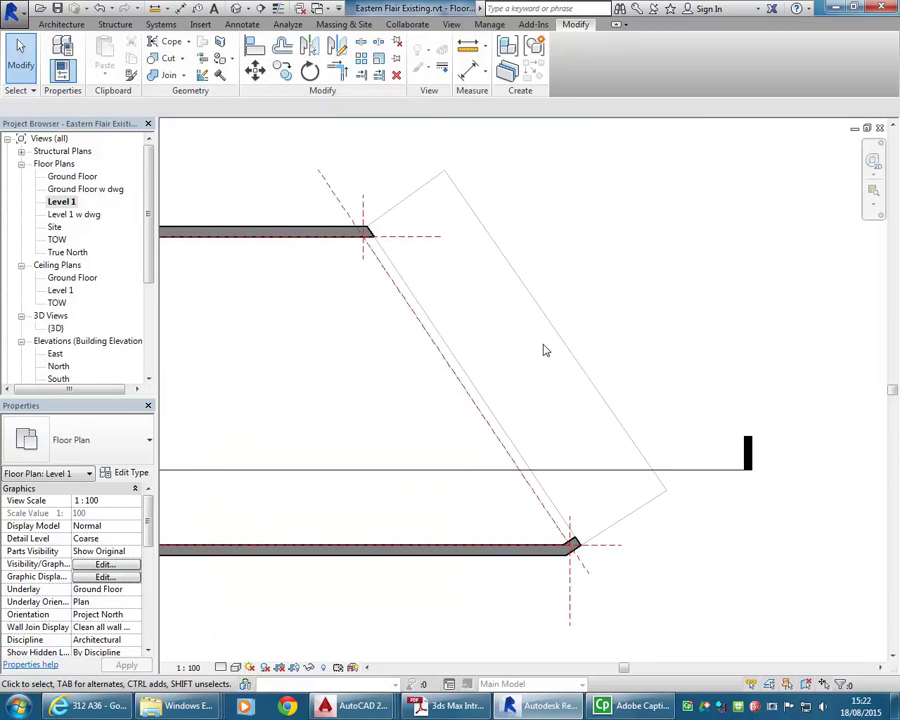
left_click(60, 24)
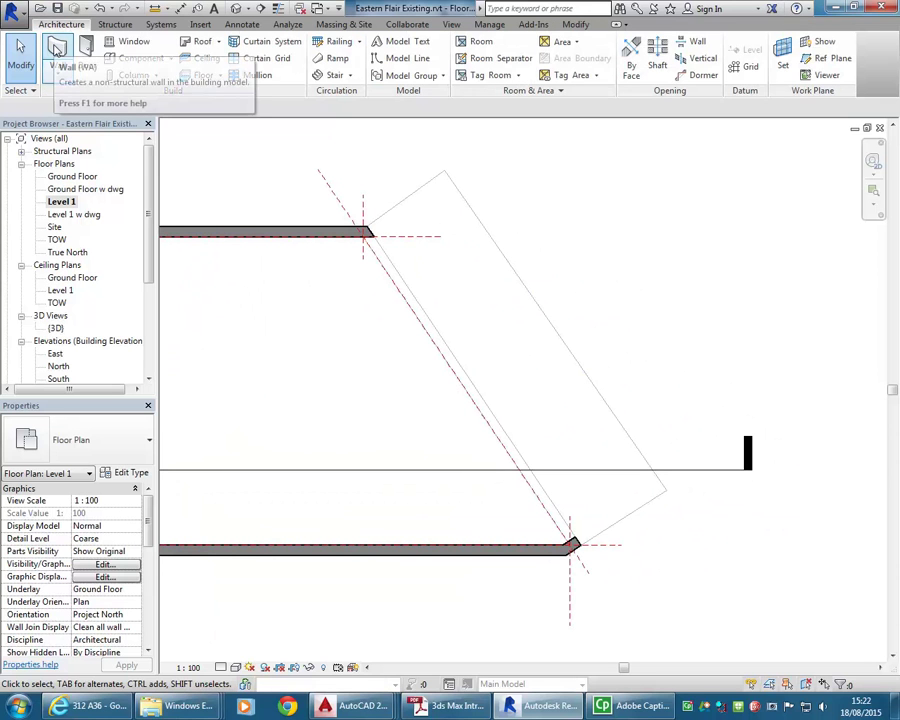
left_click(58, 48)
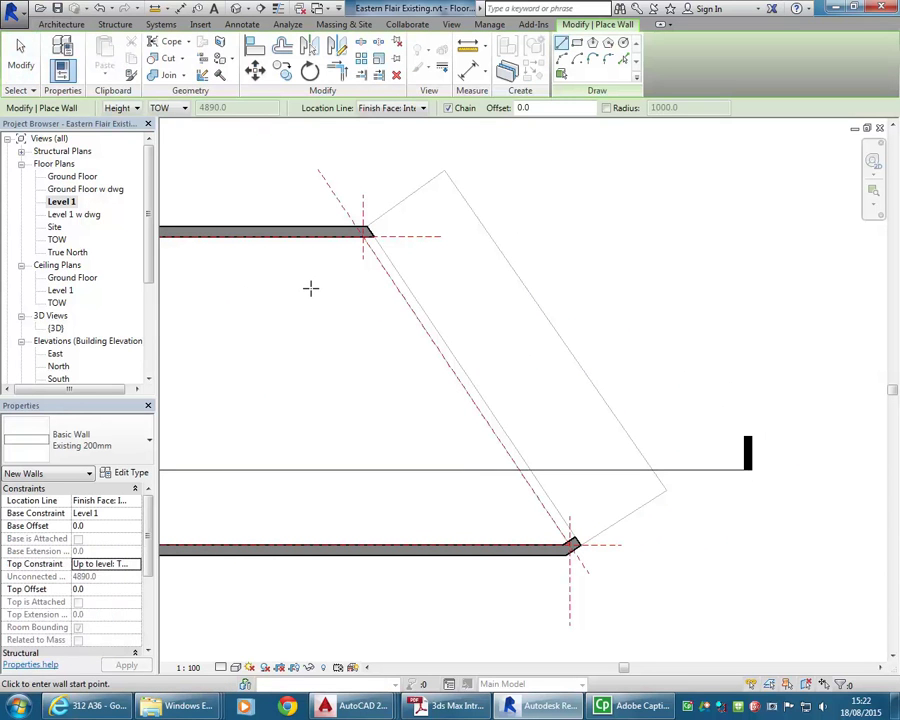
- Open the Level 1 w dwg floor plan and measure the drawn thickness of the upper King Street wall
double_click(58, 215)
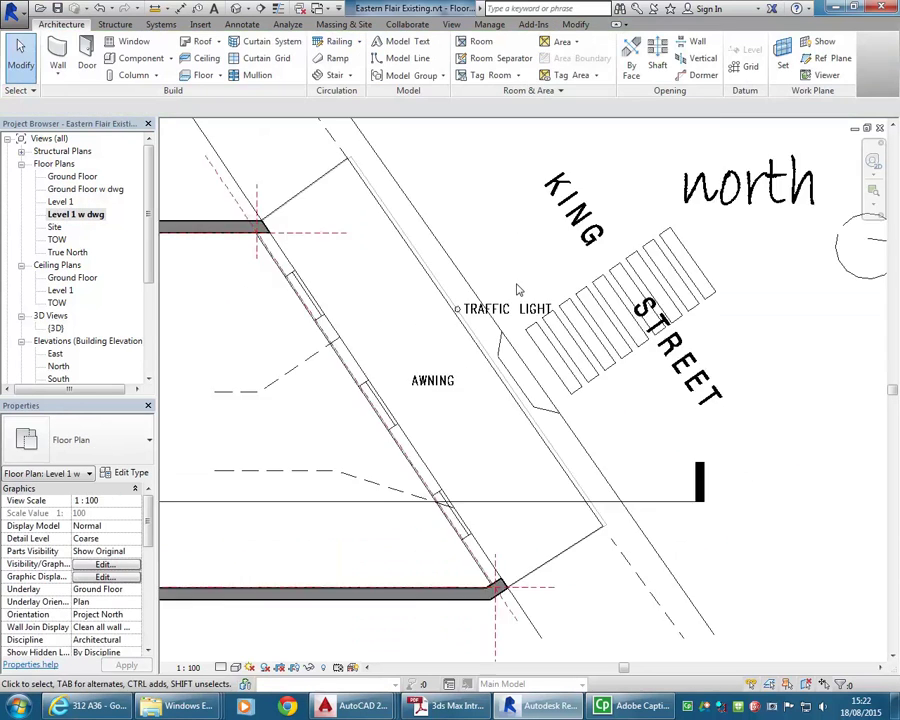
scroll(464, 289, "up", 5)
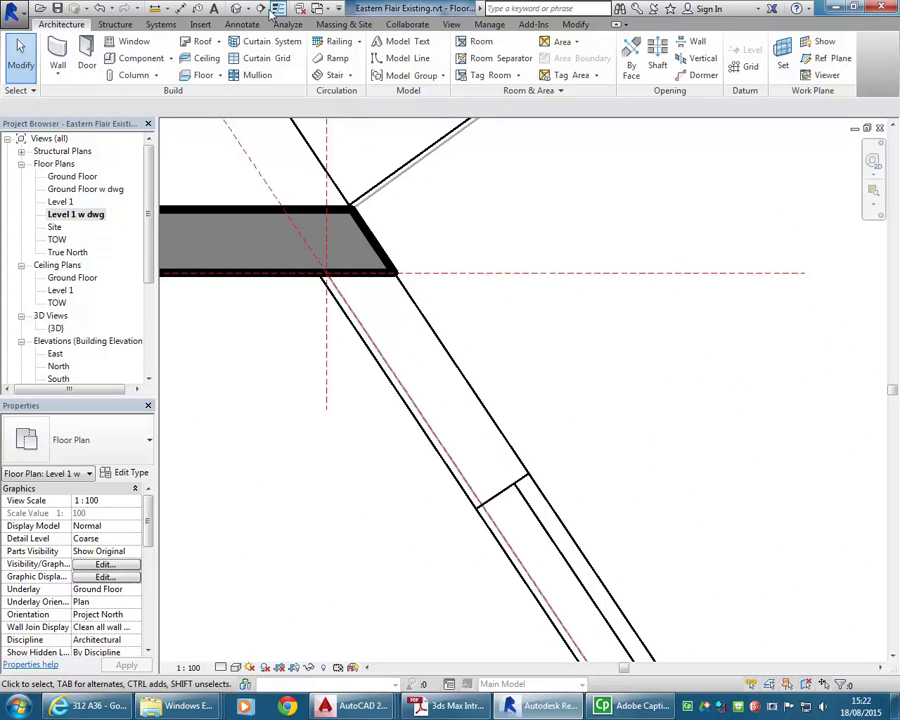
left_click(155, 9)
left_click(368, 350)
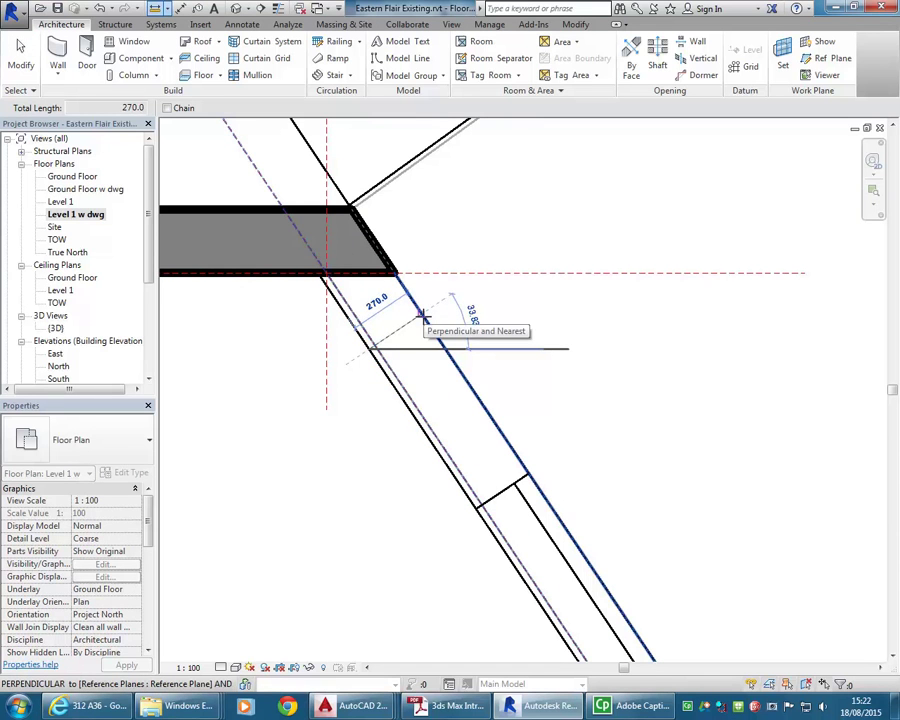
left_click(423, 316)
right_click(521, 175)
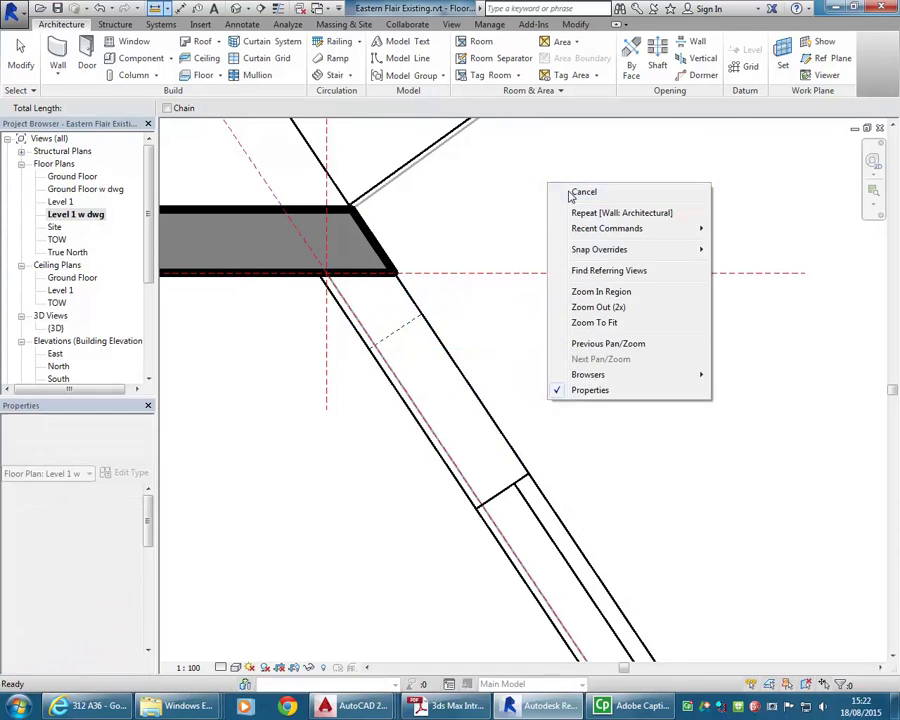
left_click(533, 185)
- Draw an Existing 270mm wall from Level 1 up to TOW along the drawing's King Street frontage, joining the two side walls
left_click(57, 52)
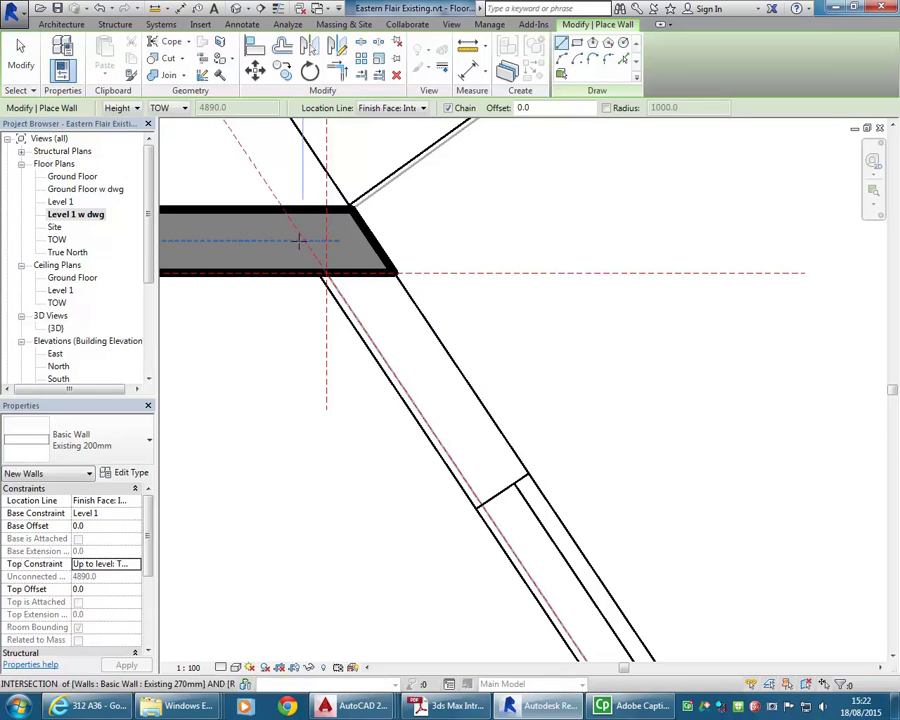
left_click(90, 448)
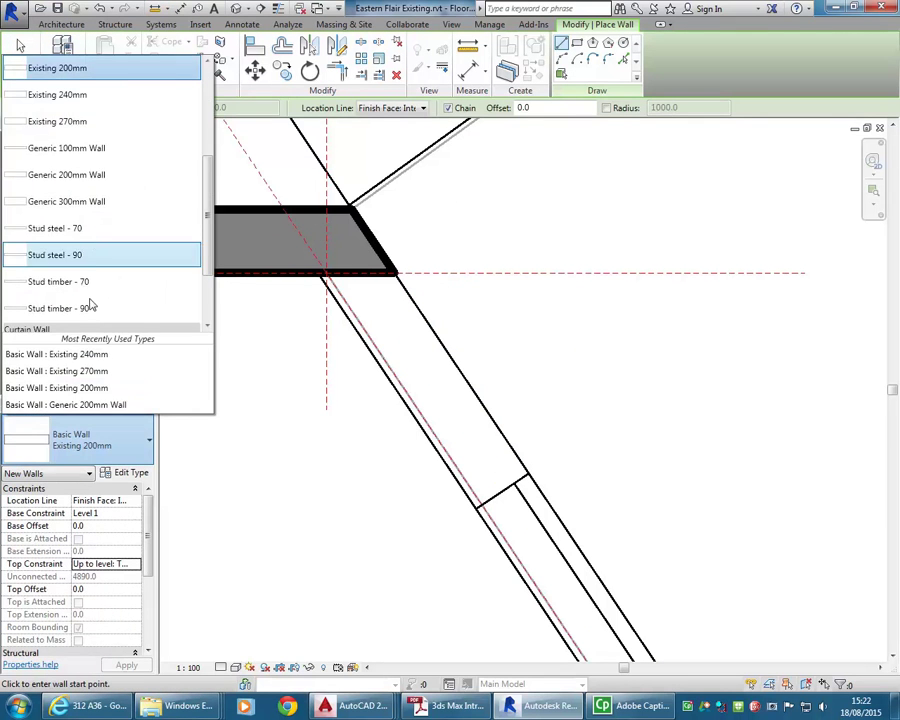
left_click(60, 121)
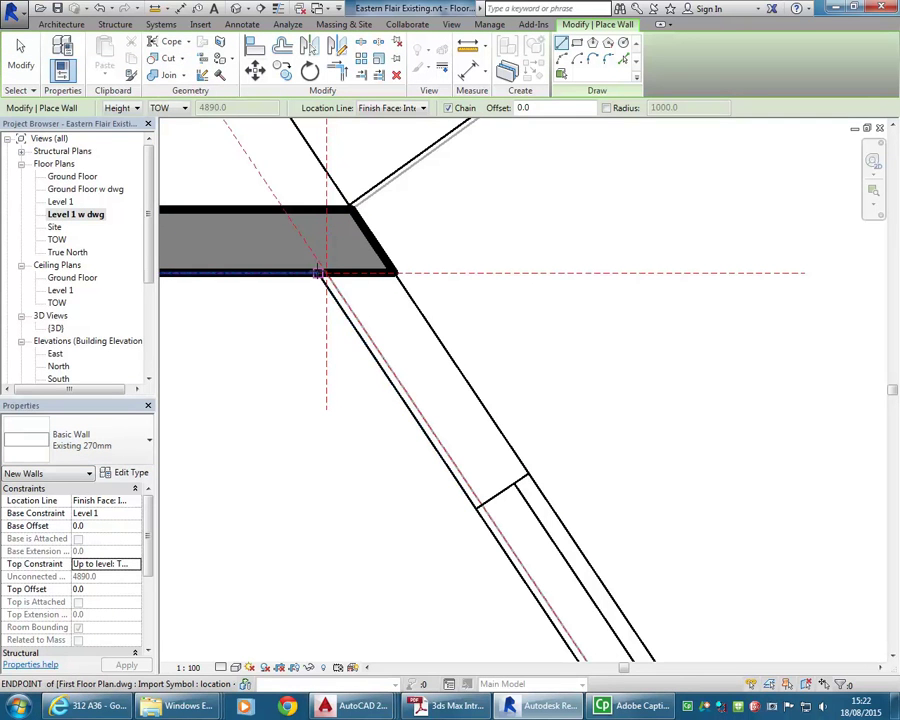
scroll(318, 273, "up", 5)
left_click(318, 273)
scroll(369, 322, "down", 2)
scroll(369, 322, "down", 5)
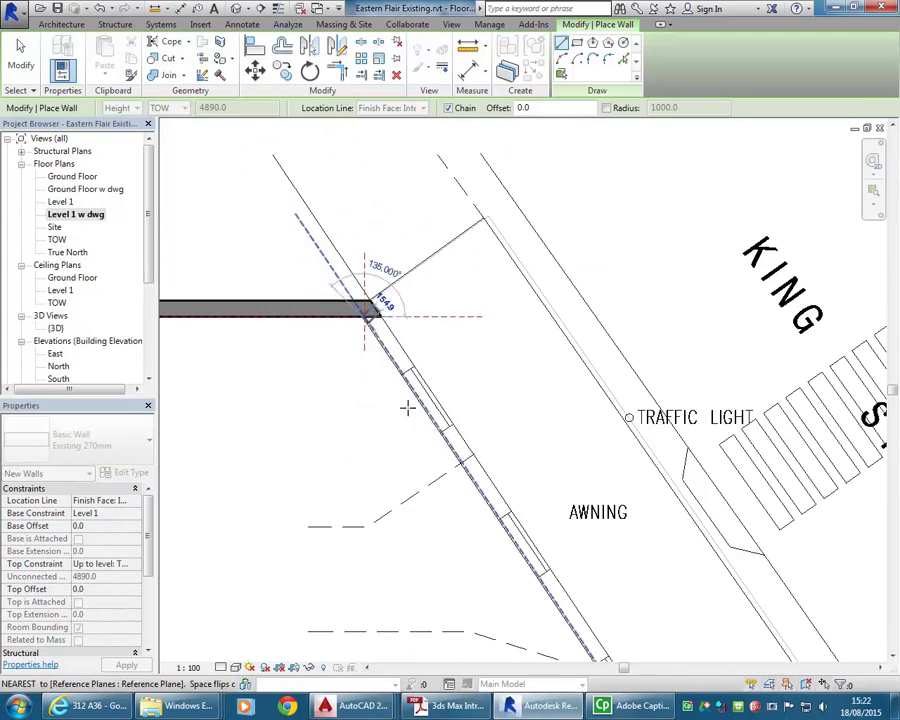
middle_click_drag(526, 510, 373, 268)
scroll(505, 532, "up", 2)
scroll(452, 462, "up", 2)
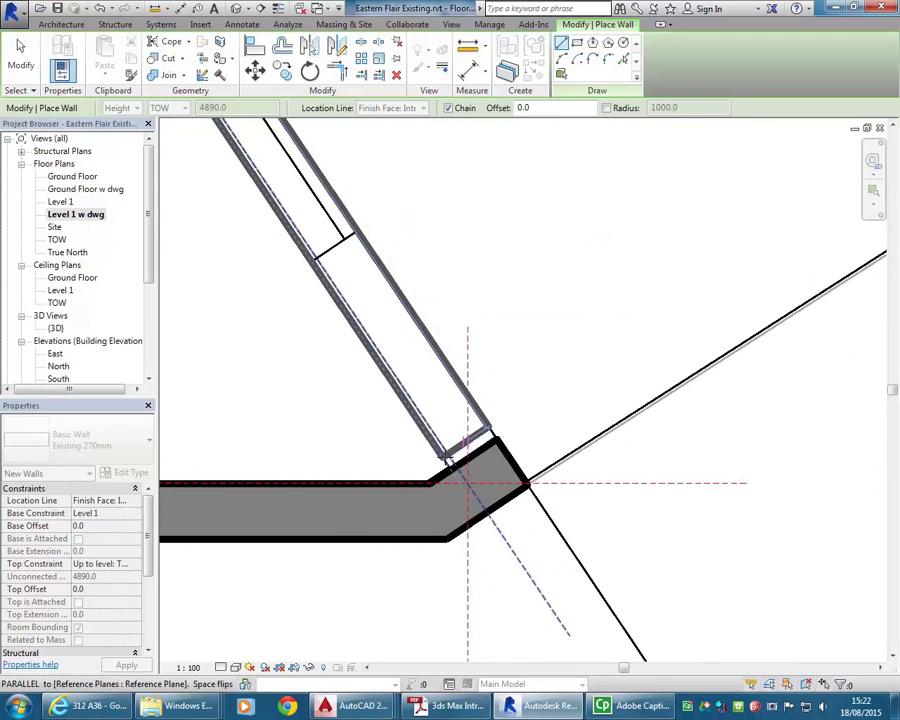
right_click(541, 269)
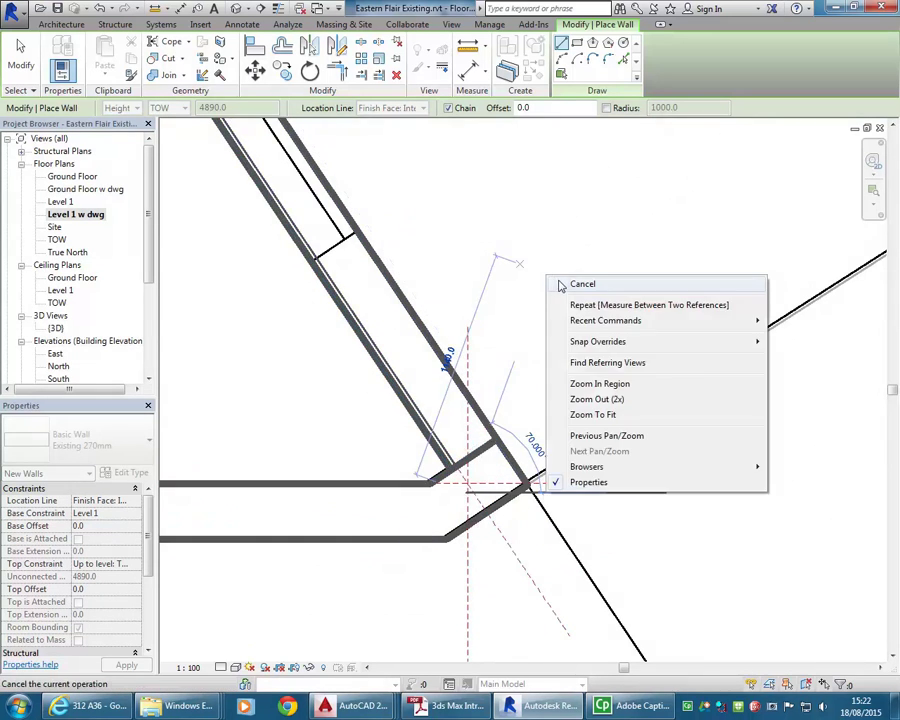
left_click(576, 284)
right_click(594, 278)
left_click(607, 287)
- Check the upper King Street wall in the Level 1 w dwg plan and in the 3D view
scroll(566, 294, "down", 1)
scroll(567, 289, "down", 5)
middle_click_drag(583, 342, 583, 392)
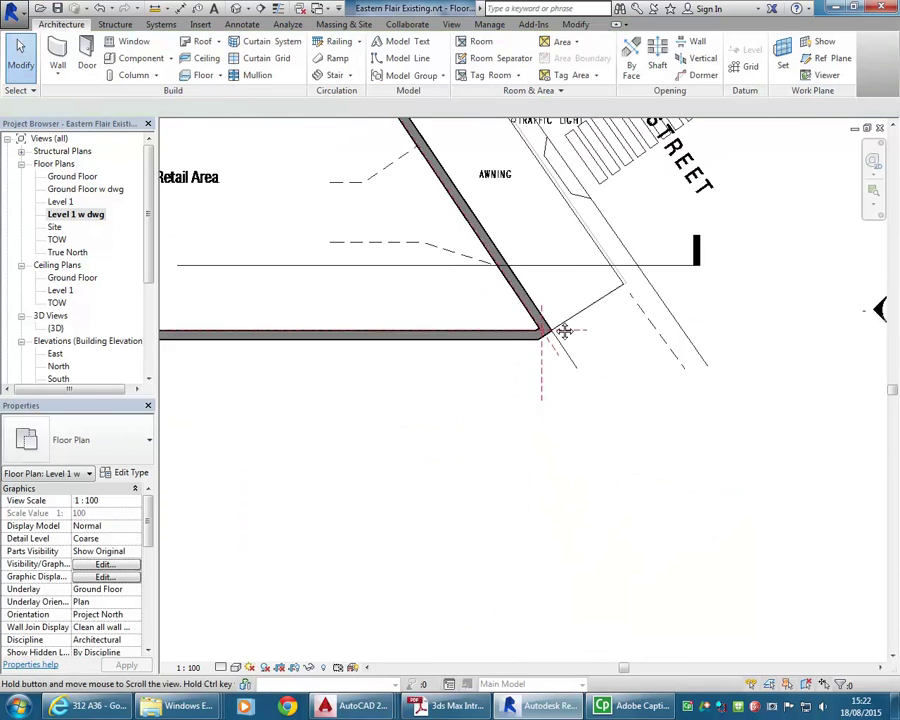
scroll(444, 271, "down", 1)
middle_click_drag(444, 271, 478, 398)
scroll(460, 393, "up", 2)
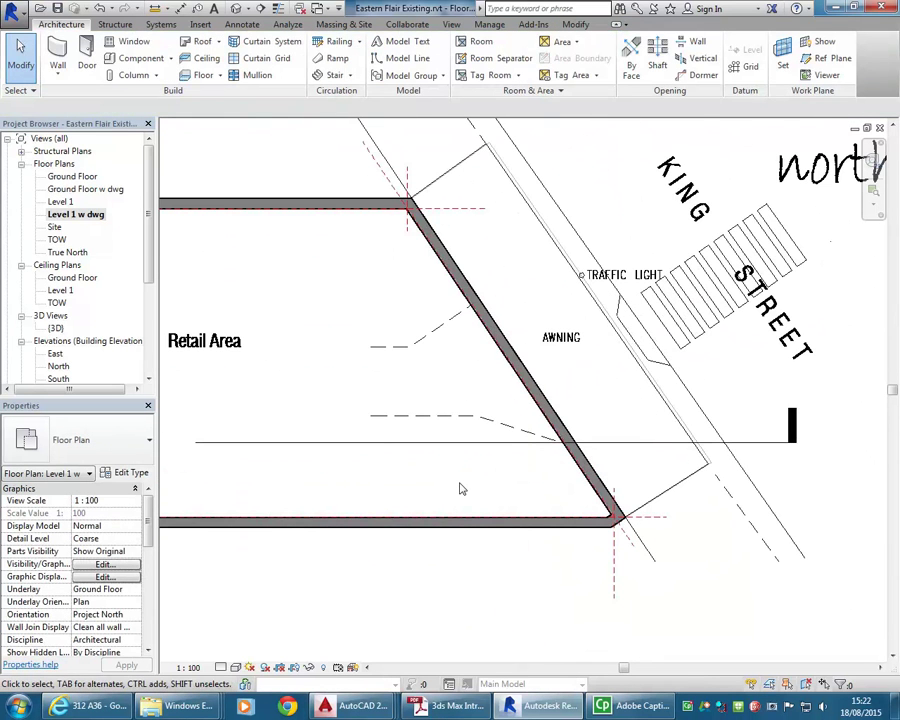
middle_click_drag(544, 300, 565, 333)
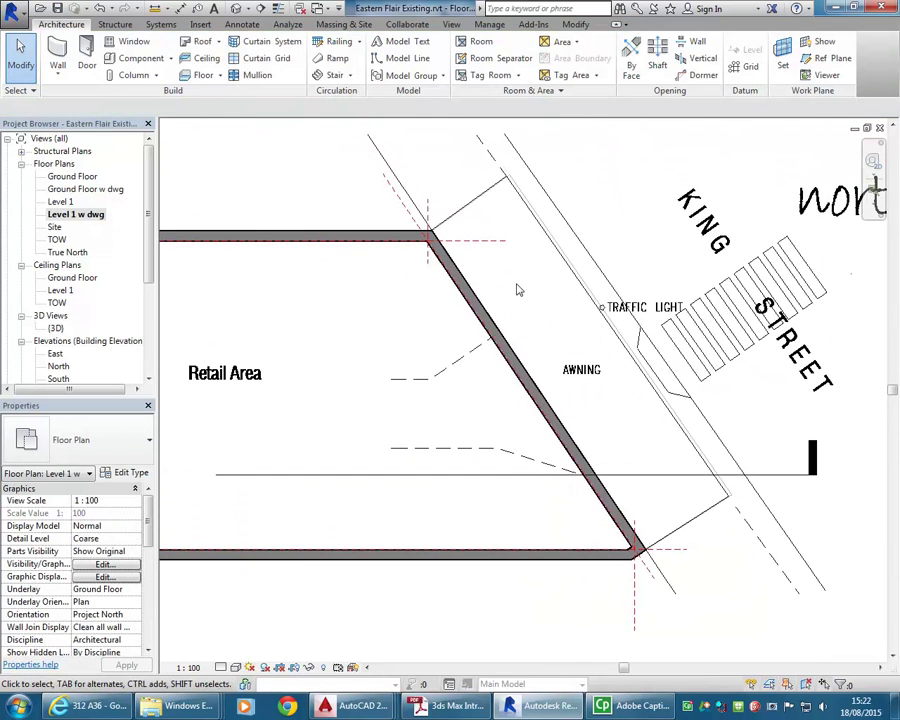
left_click(239, 8)
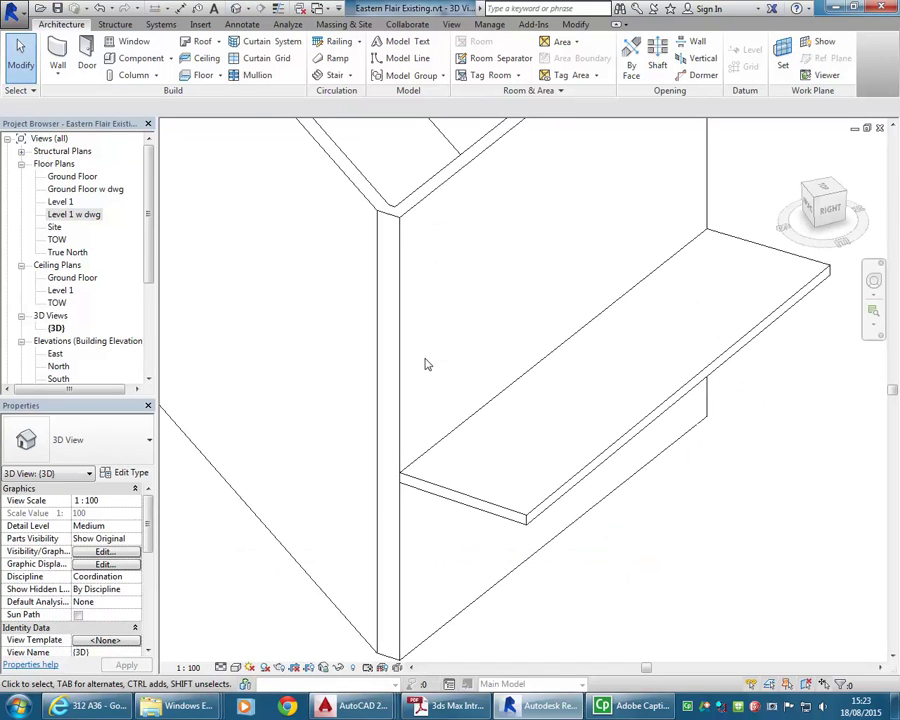
scroll(421, 203, "down", 1)
left_click(476, 301)
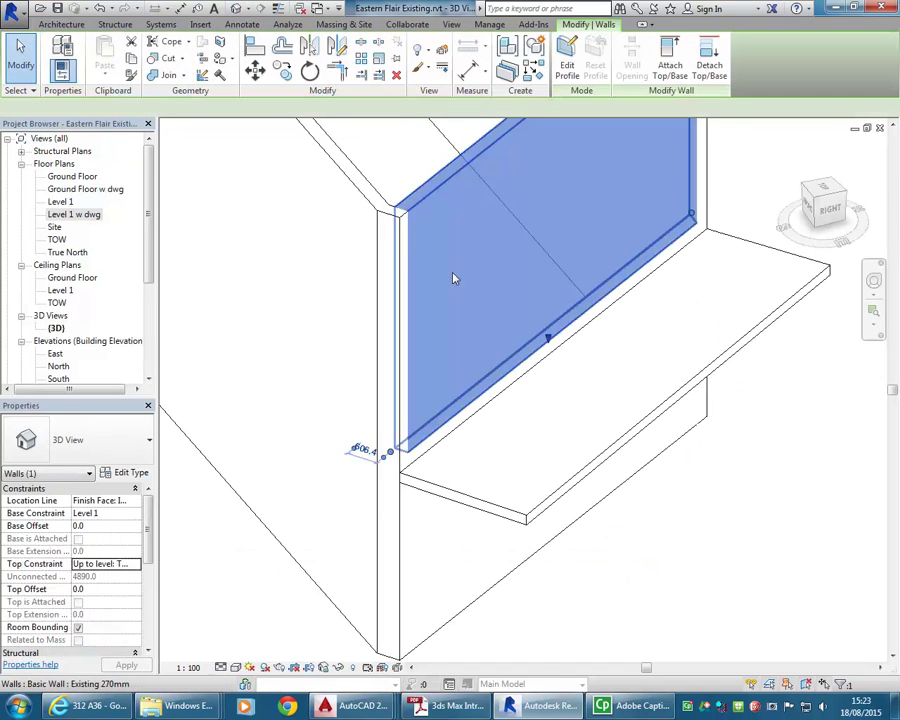
key("Delete")
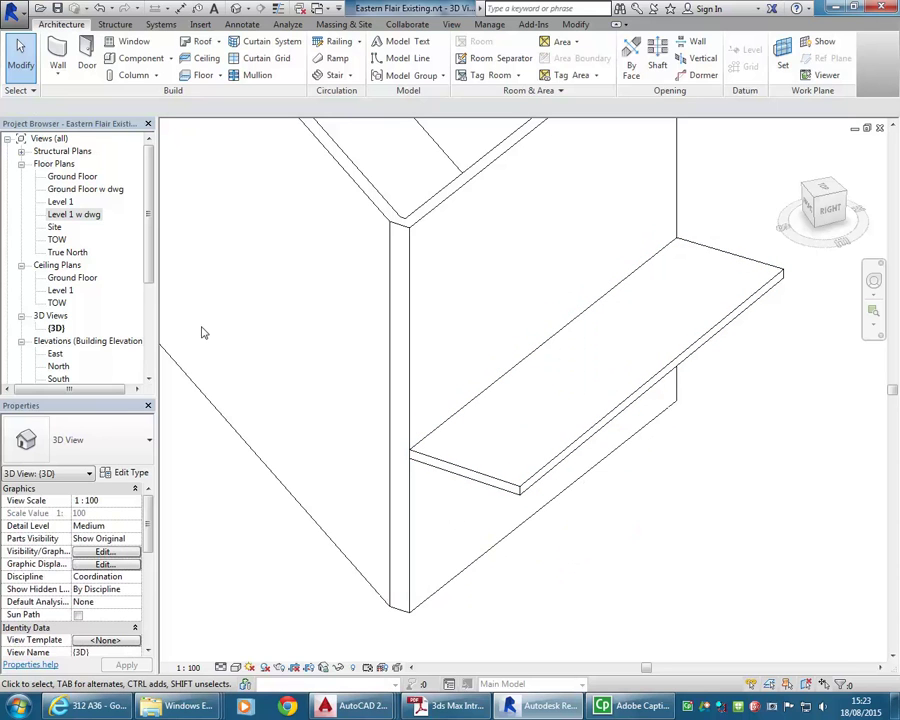
- Select the Existing 240mm ground-floor street wall in 3D and examine how it sits beneath the awning
left_click(472, 570)
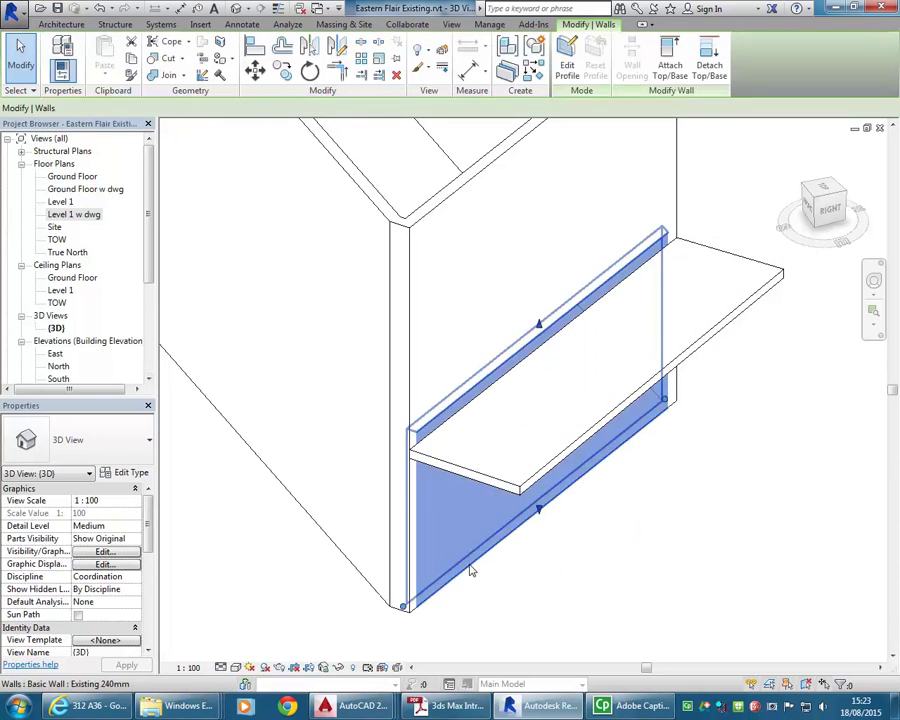
middle_click_drag(472, 567, 521, 511, "shift")
scroll(471, 478, "up", 1)
scroll(471, 478, "down", 3)
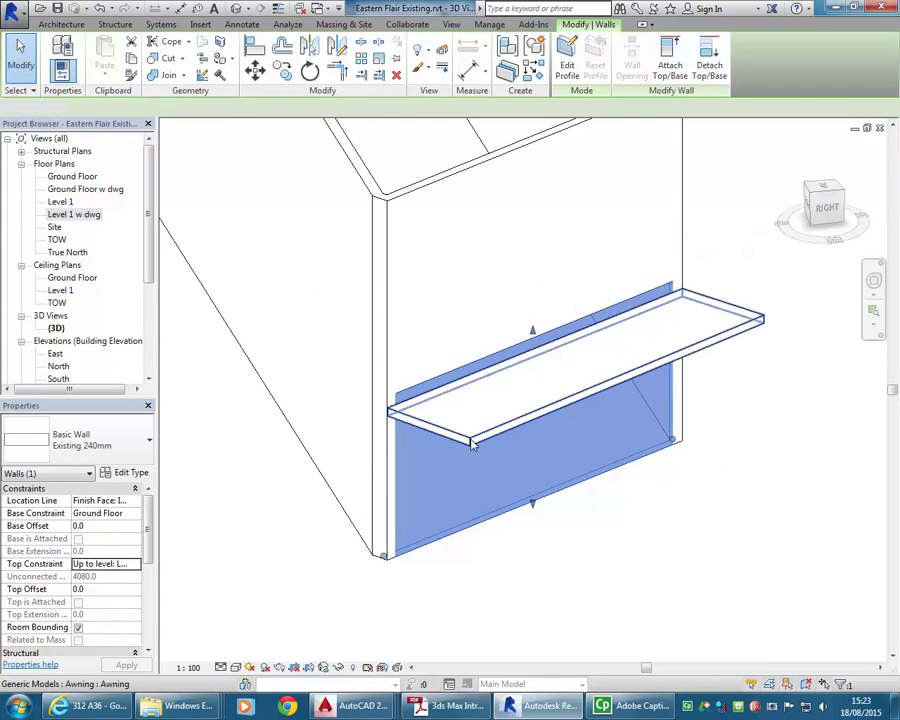
left_click(473, 444)
mouse_move(464, 354)
middle_mouse_down("shift")
mouse_move(457, 322)
mouse_move(476, 376)
mouse_move(470, 353)
middle_mouse_up("shift")
left_click(473, 533)
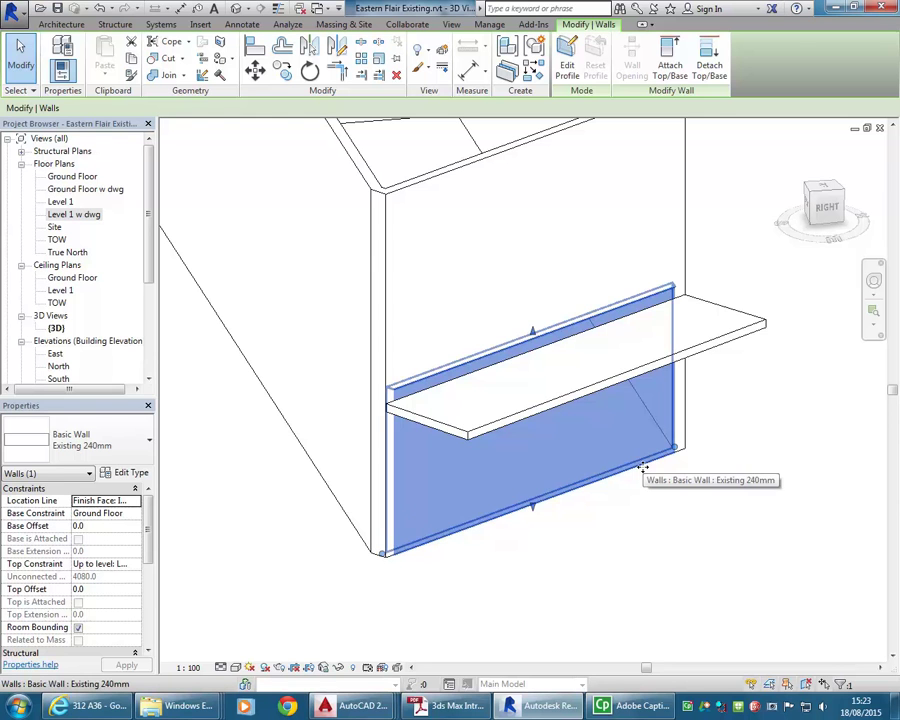
- Examine the Existing 240mm street wall beneath the awning in 3D and against the drawing in the Ground Floor w dwg plan
left_click(640, 437)
left_click(603, 483)
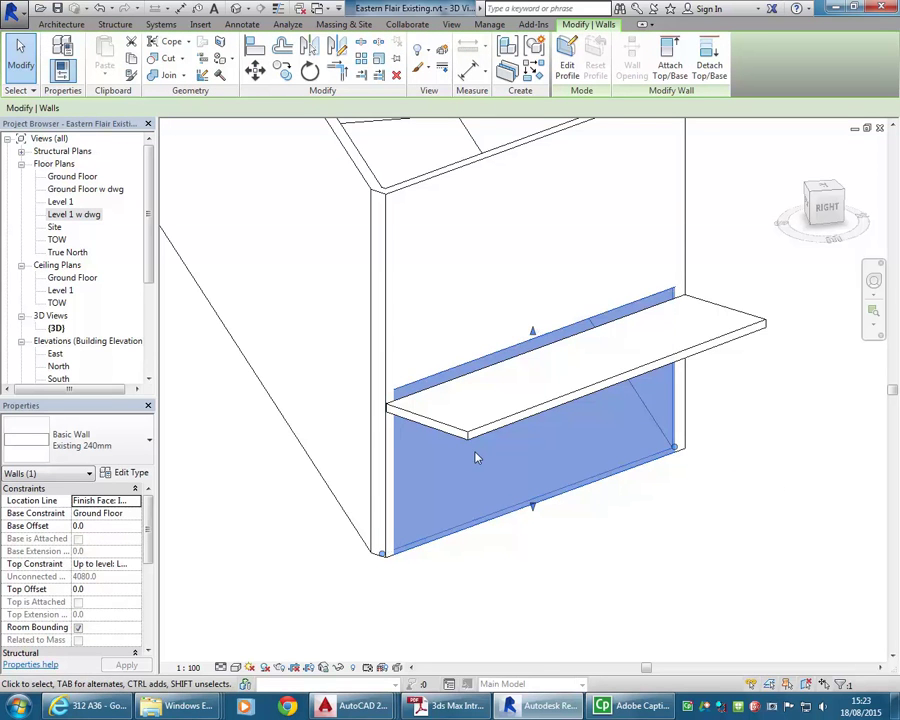
scroll(470, 350, "up", 3)
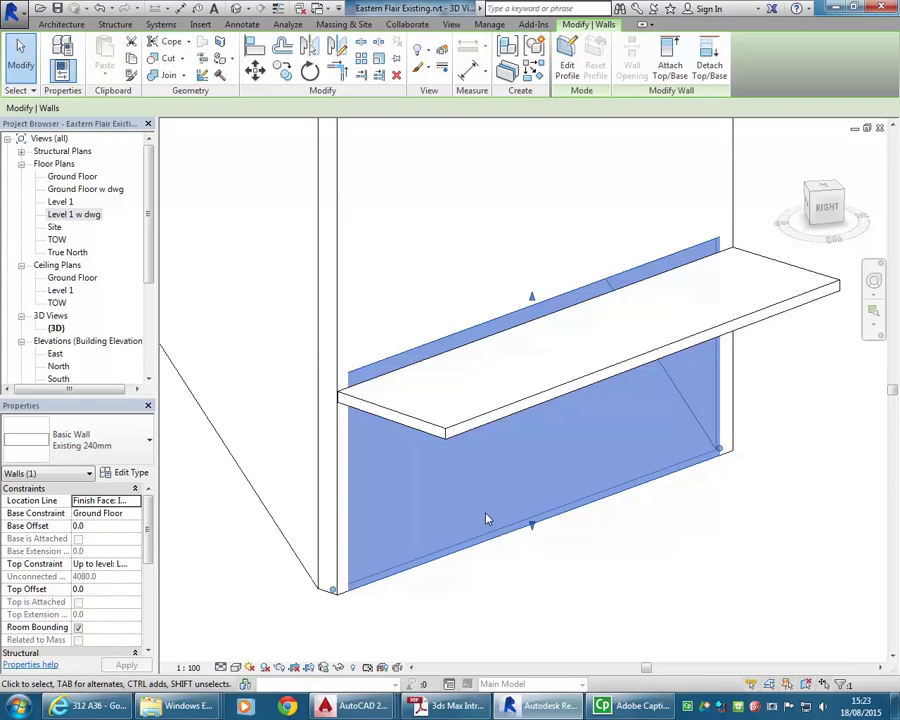
key("Escape")
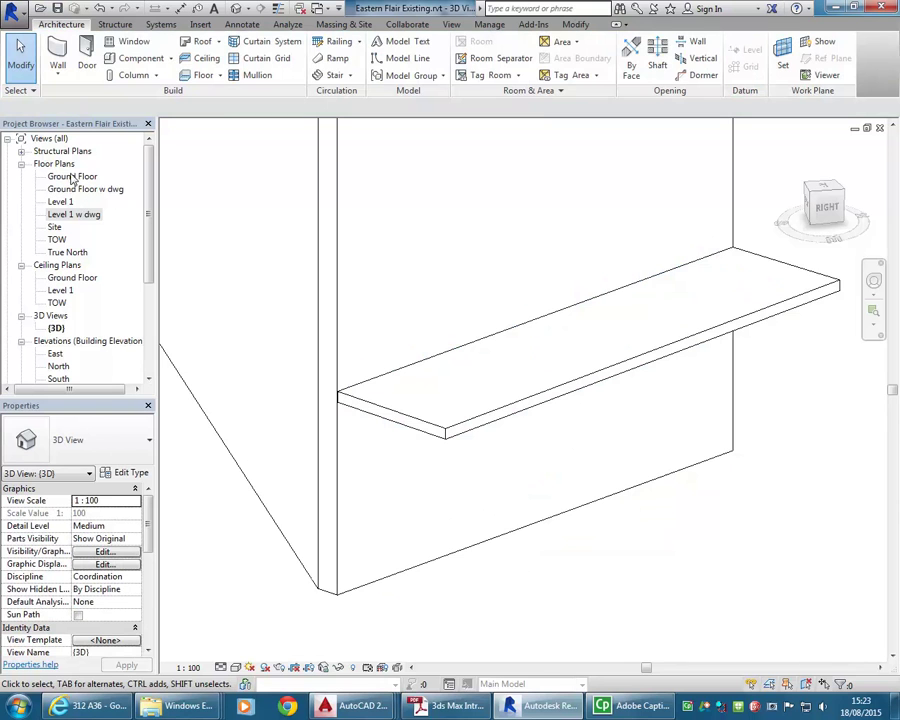
double_click(85, 189)
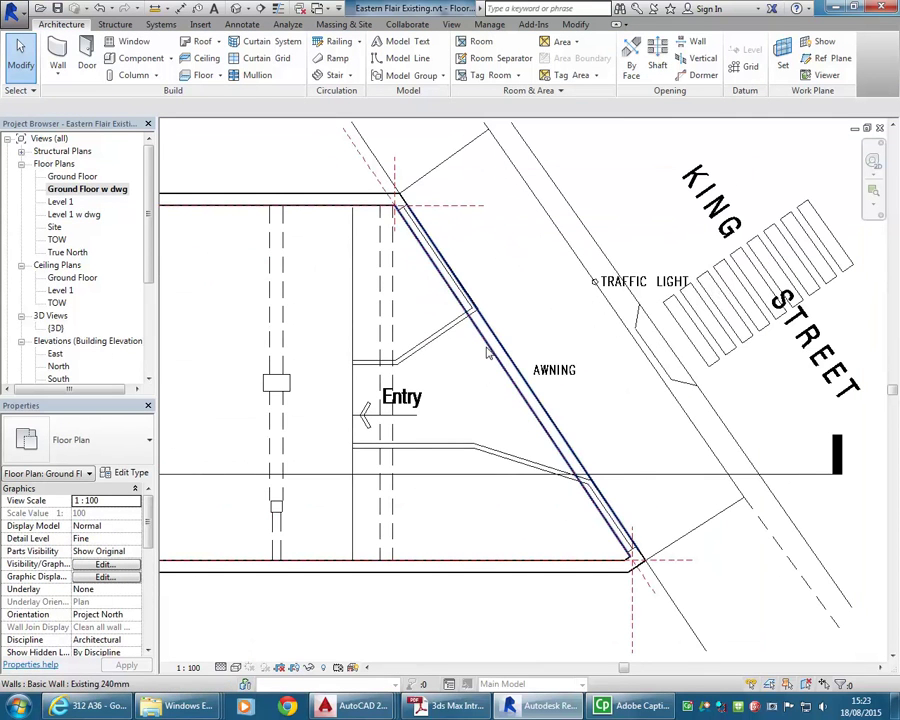
left_click(488, 350)
middle_click_drag(468, 323, 474, 323)
left_click(464, 368)
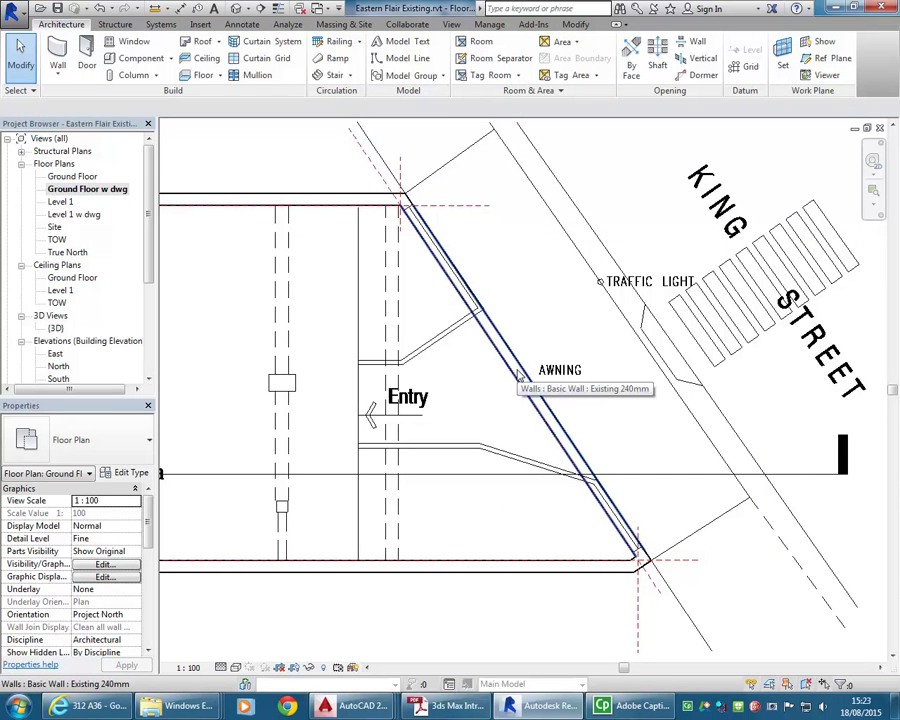
- In Section 1, lower the top of the Existing 240mm ground-floor street wall to a -700 offset from Level 1
scroll(148, 240, "down", 4)
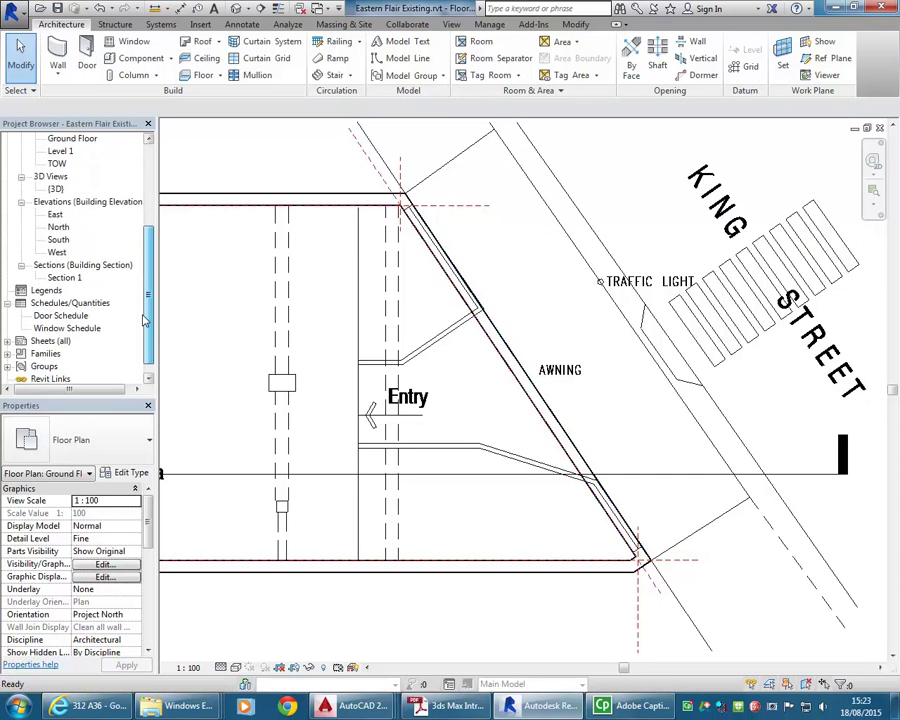
double_click(88, 279)
scroll(425, 305, "up", 6)
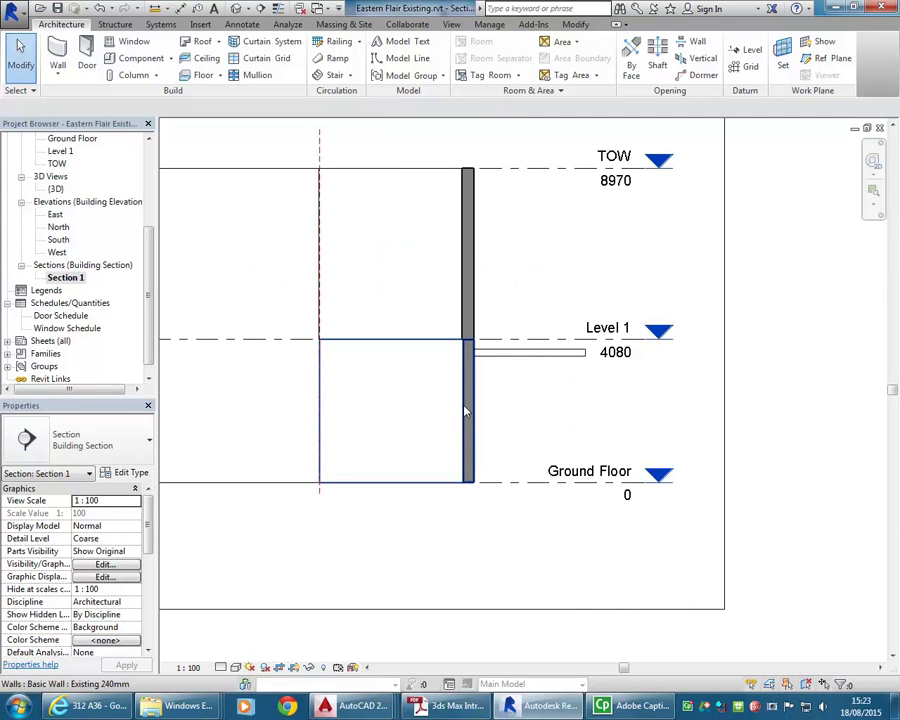
left_click(412, 358)
scroll(380, 365, "up", 4)
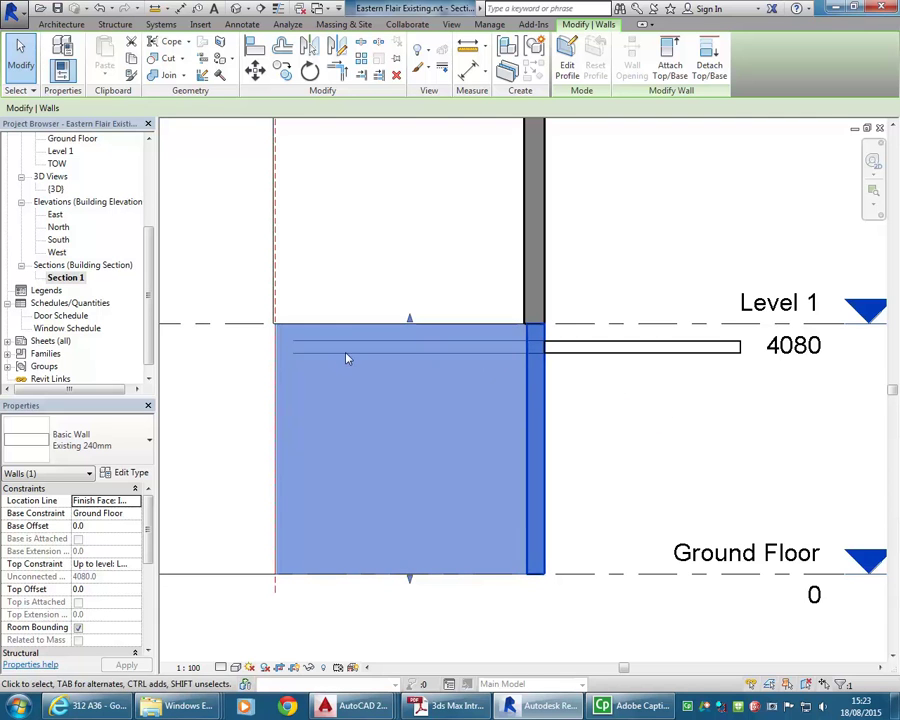
scroll(366, 327, "up", 3)
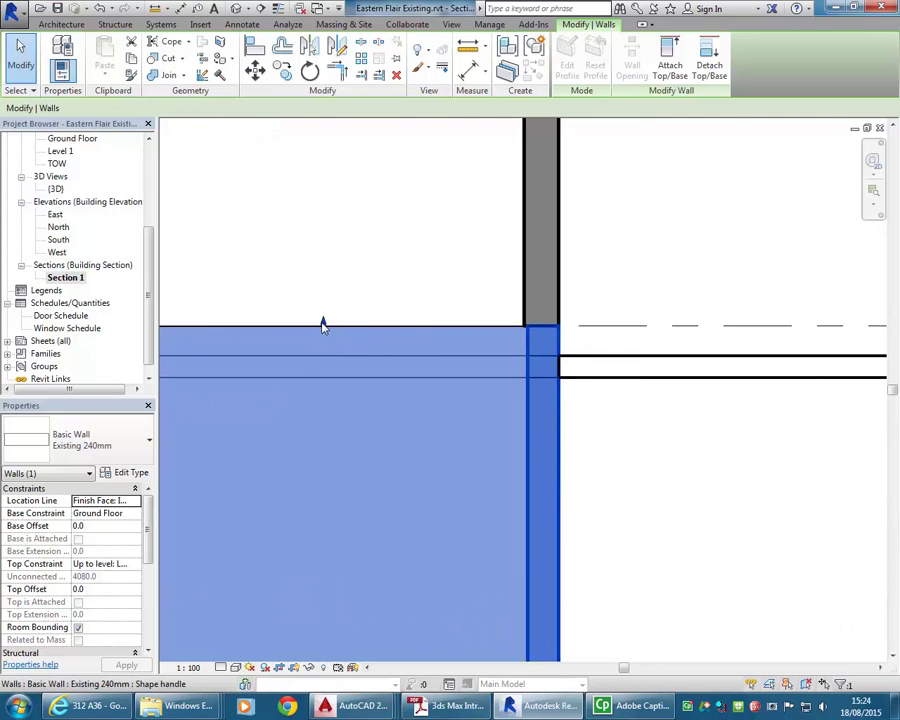
left_click_drag(322, 326, 323, 404)
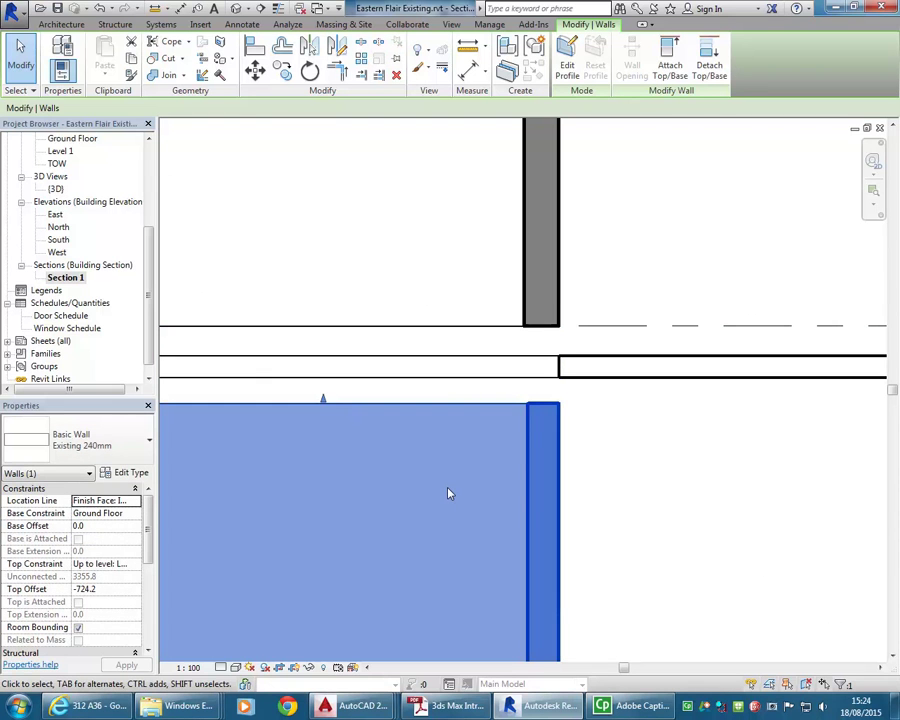
scroll(448, 493, "down", 2)
middle_click_drag(404, 472, 458, 459)
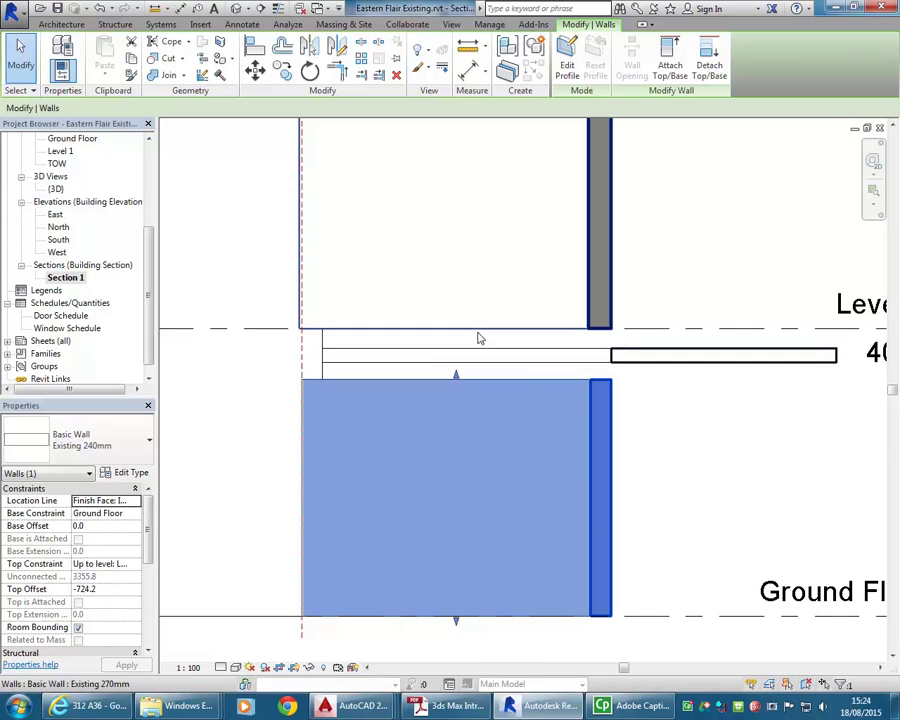
left_click(108, 589)
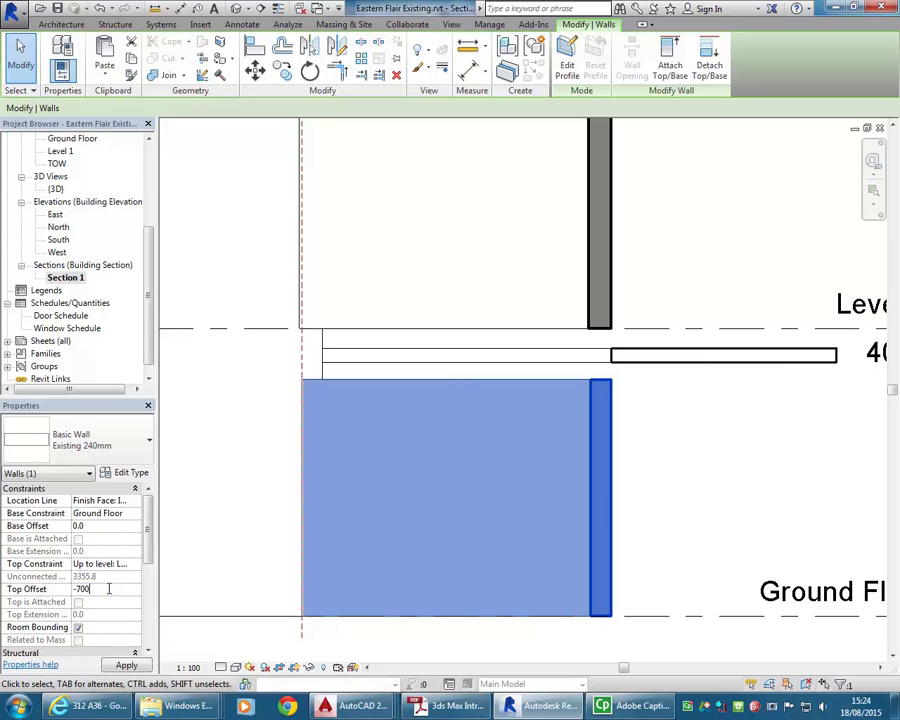
key("Return")
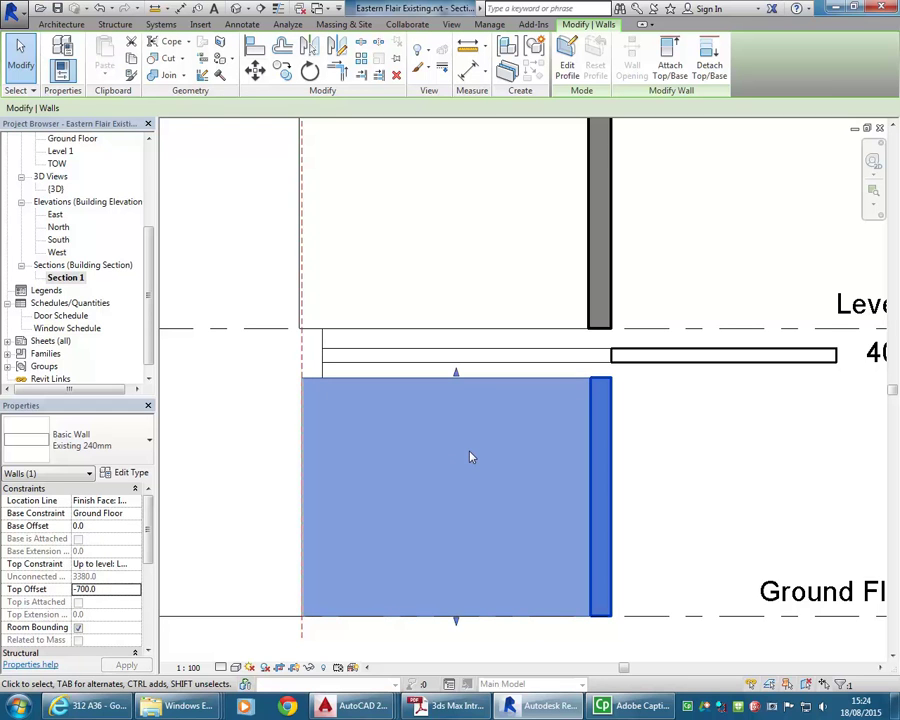
- Set the base offset of the Existing 270mm upper street wall to -700 in Section 1
left_click(598, 312)
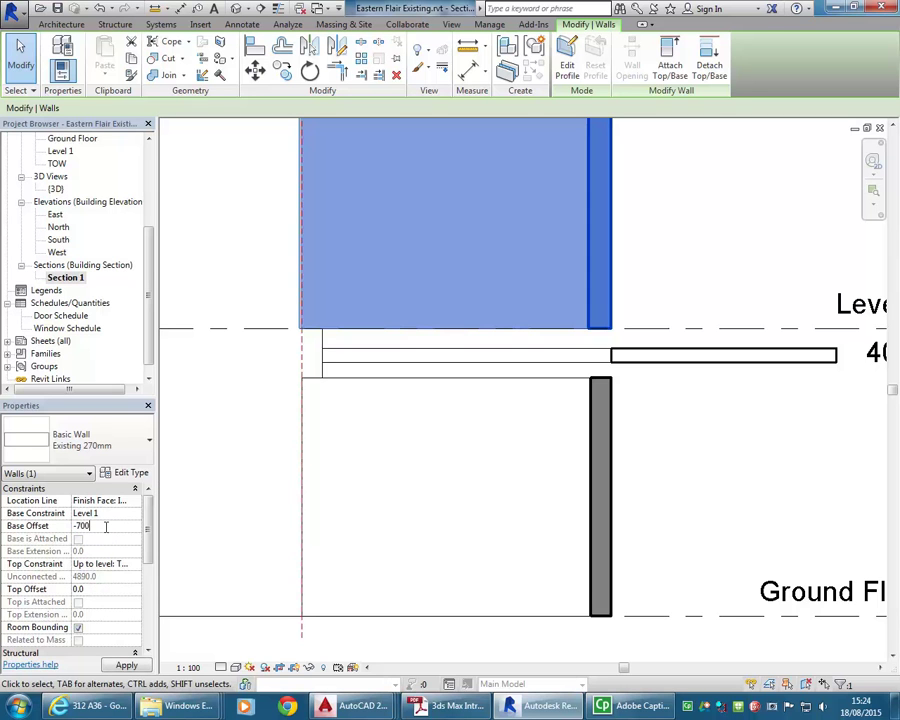
left_click(737, 464)
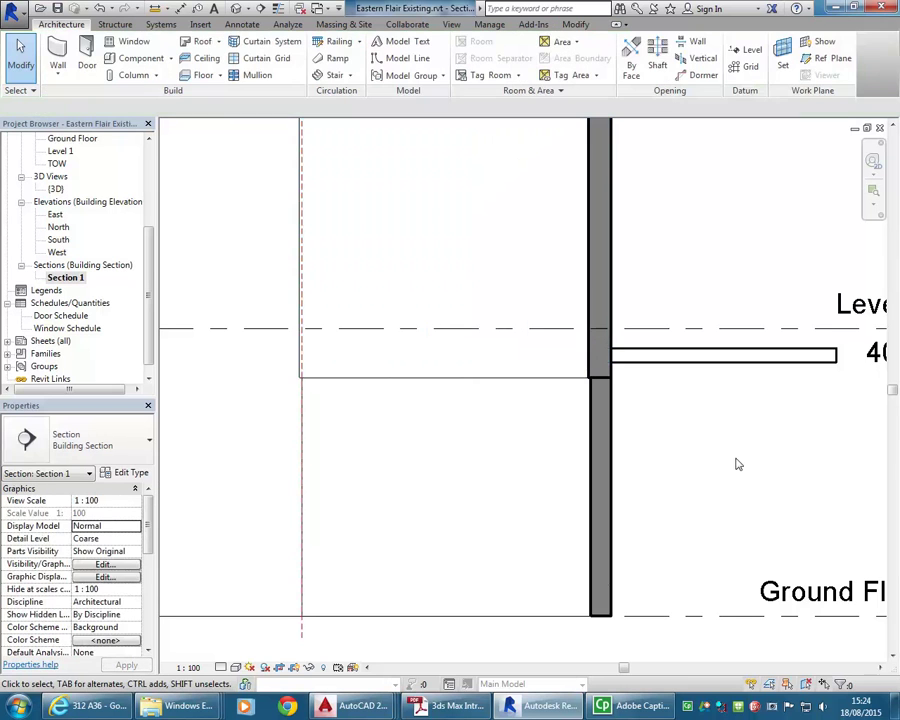
scroll(500, 330, "up", 2)
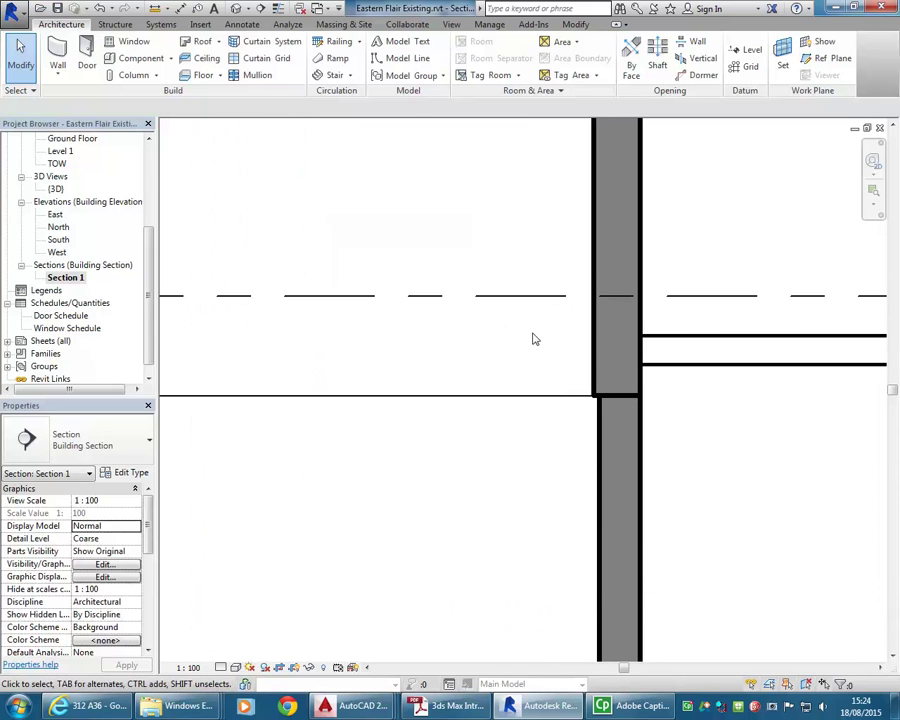
middle_click_drag(702, 377, 581, 368)
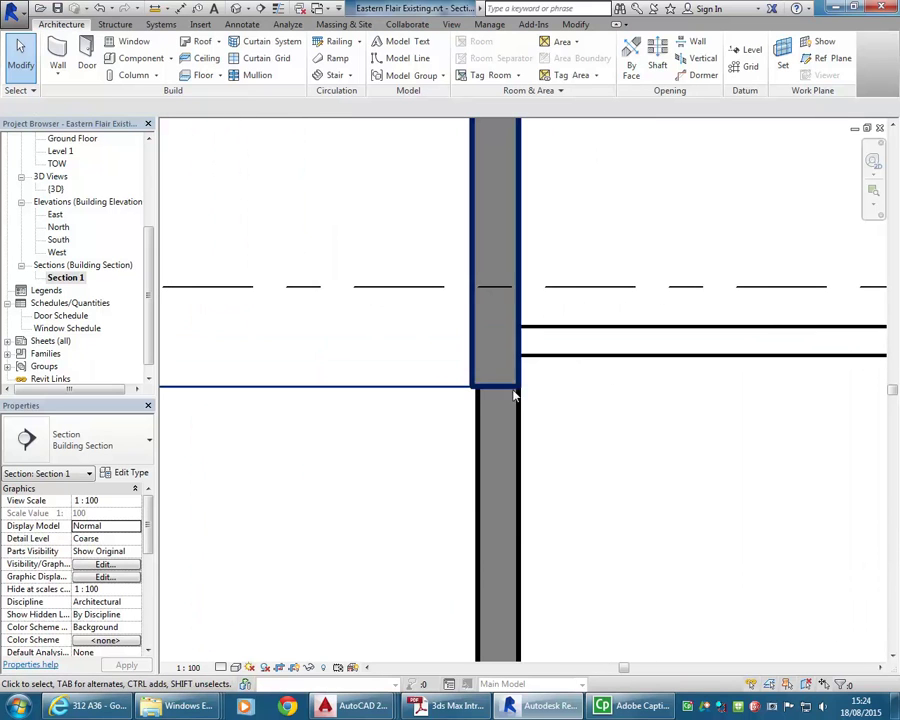
- Switch to the browser's Street View to study the awning and shopfront, and compare them with the wall junction in Revit's Section 1
left_click(88, 706)
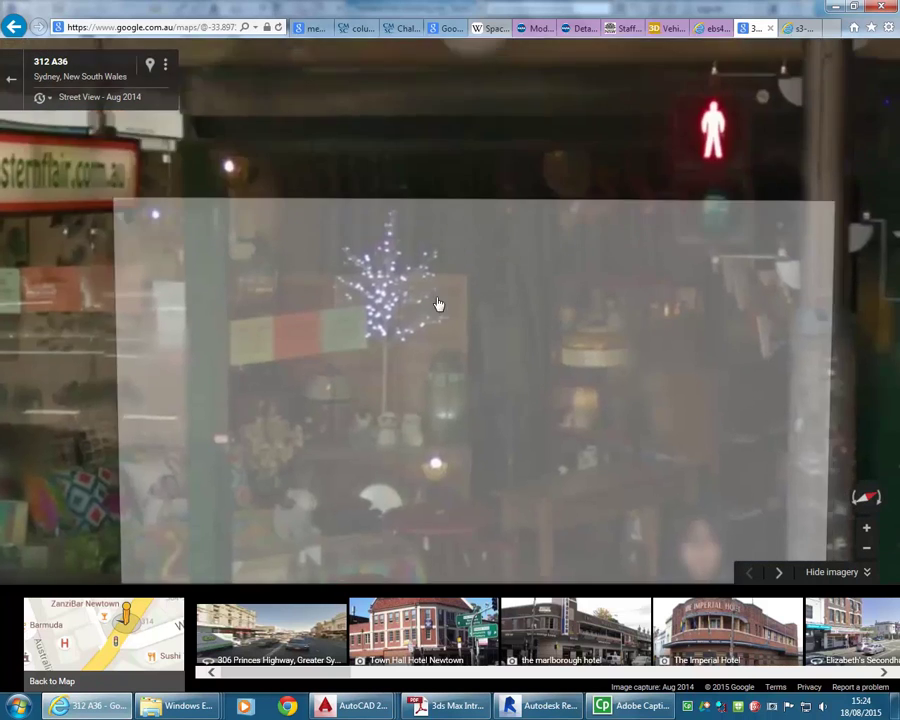
left_click_drag(439, 304, 462, 436)
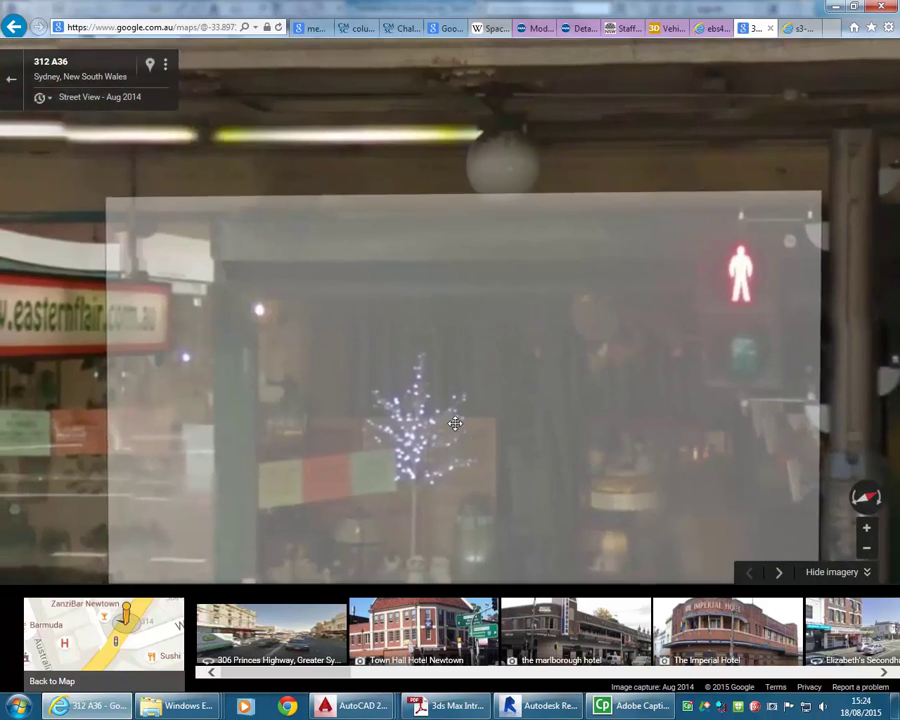
left_click_drag(428, 354, 643, 396)
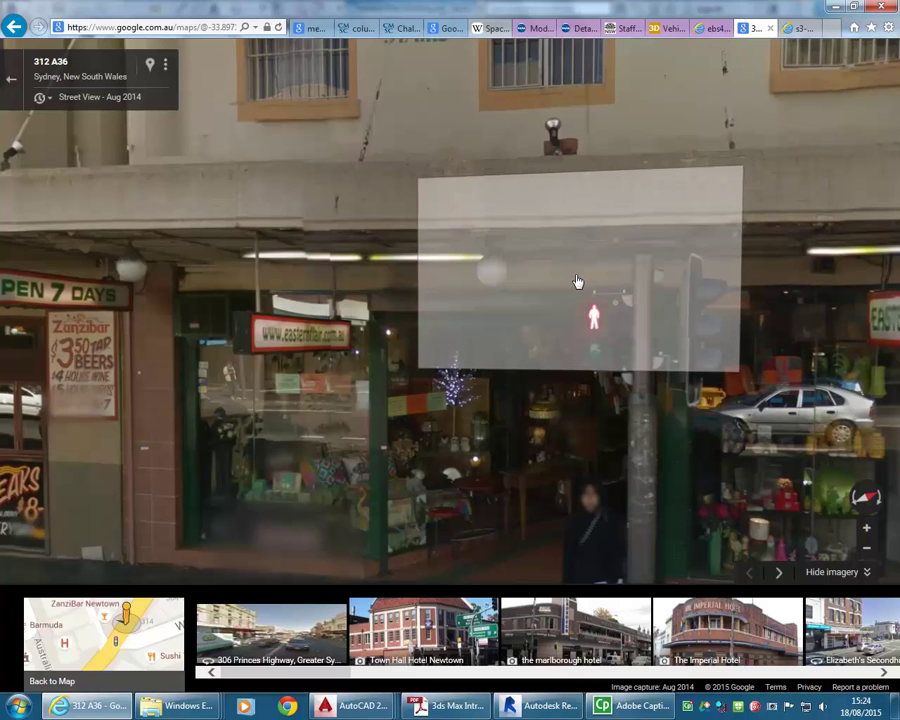
left_click(836, 8)
middle_click_drag(504, 284, 487, 385)
scroll(573, 275, "down", 10)
scroll(531, 368, "up", 1)
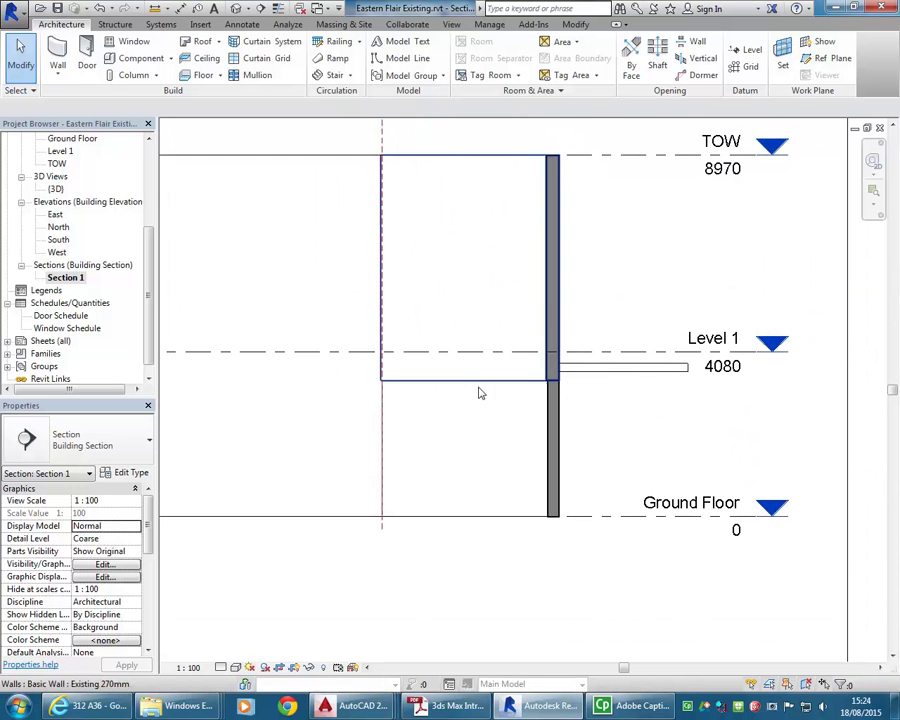
scroll(456, 389, "up", 2)
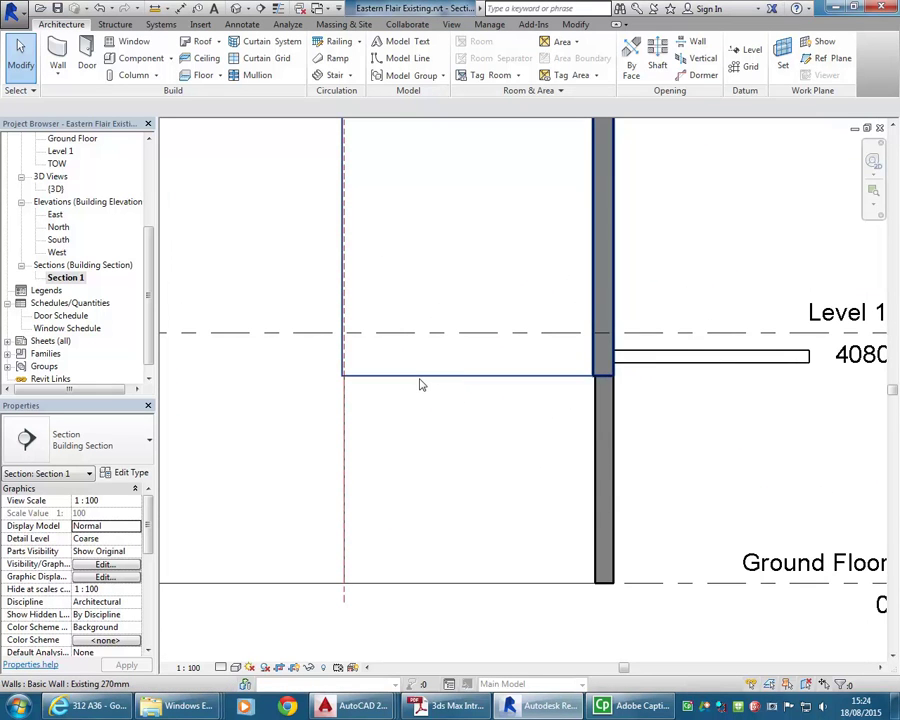
middle_click_drag(548, 462, 480, 404)
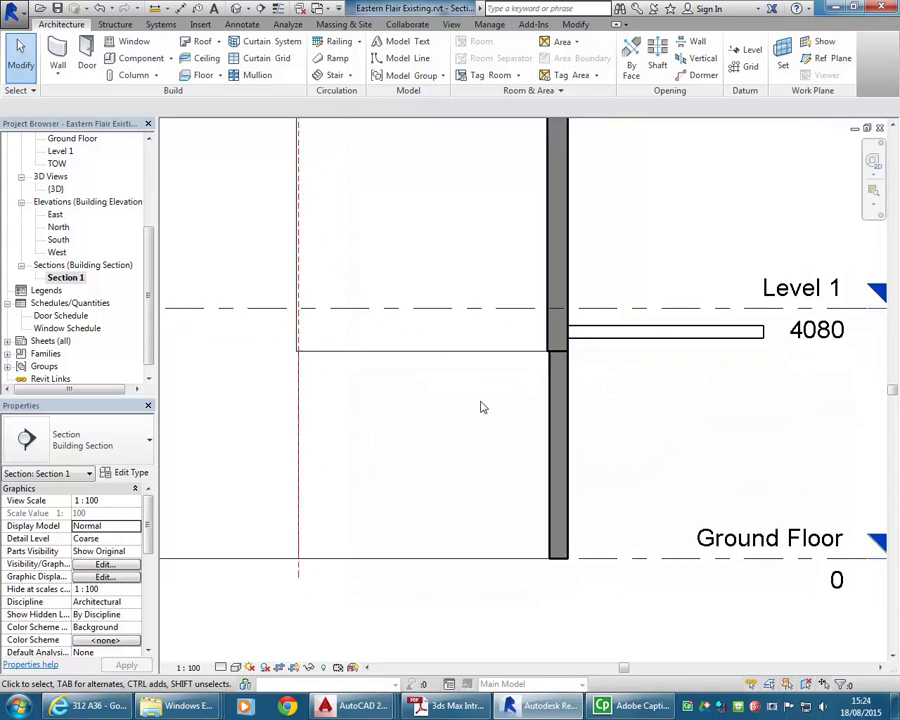
scroll(476, 404, "up", 1)
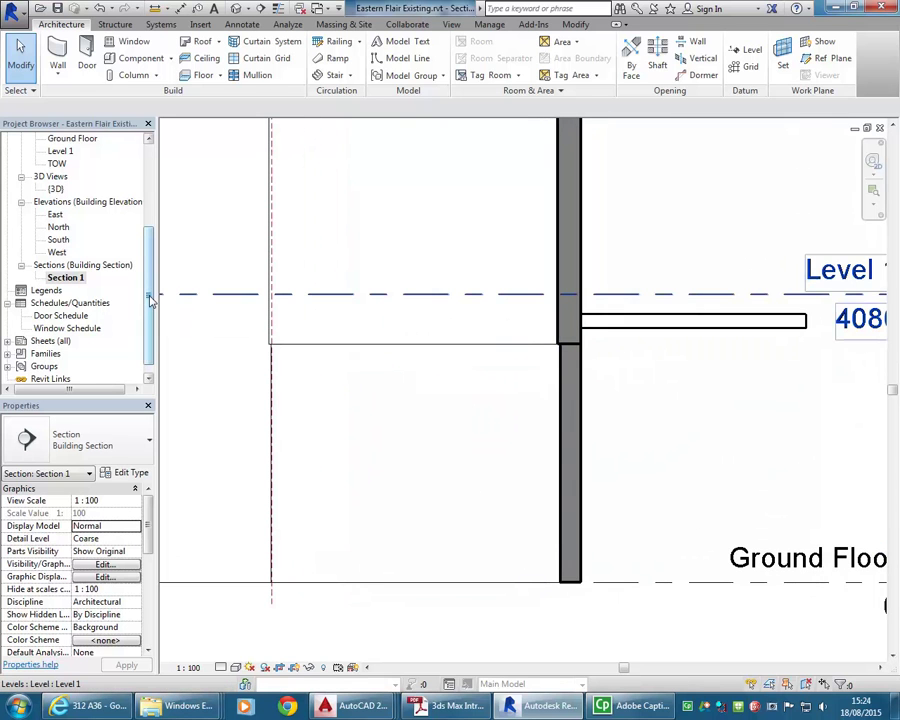
- Inspect the King Street wall in the Ground Floor plan and orbit around the awning corner in the 3D view
left_click_drag(150, 302, 150, 220)
double_click(73, 176)
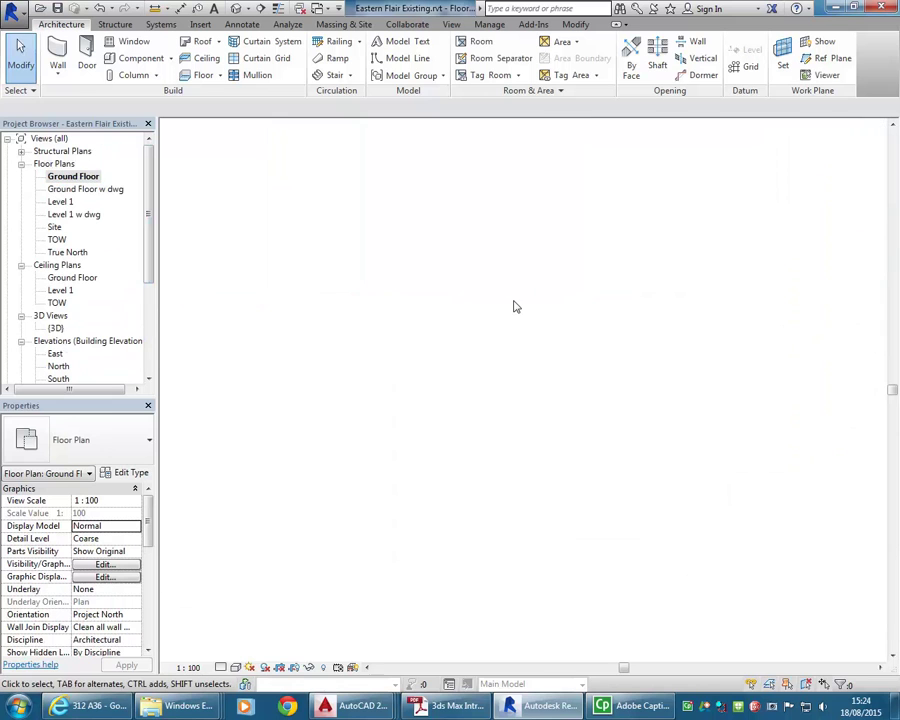
scroll(484, 408, "up", 4)
middle_click_drag(484, 406, 452, 423)
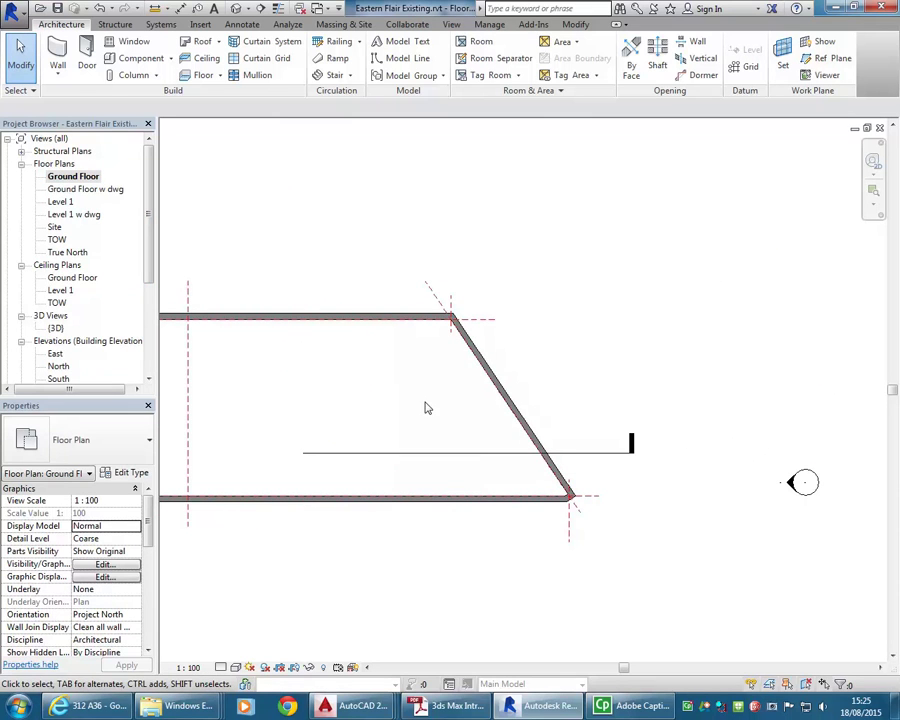
middle_click_drag(425, 394, 323, 384)
scroll(426, 398, "up", 2)
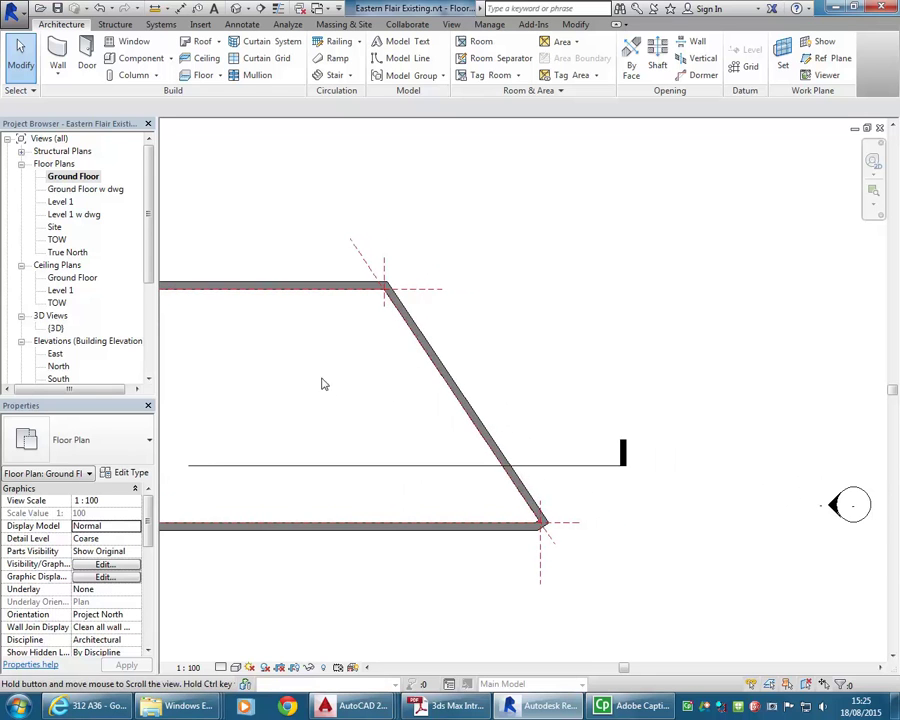
double_click(52, 329)
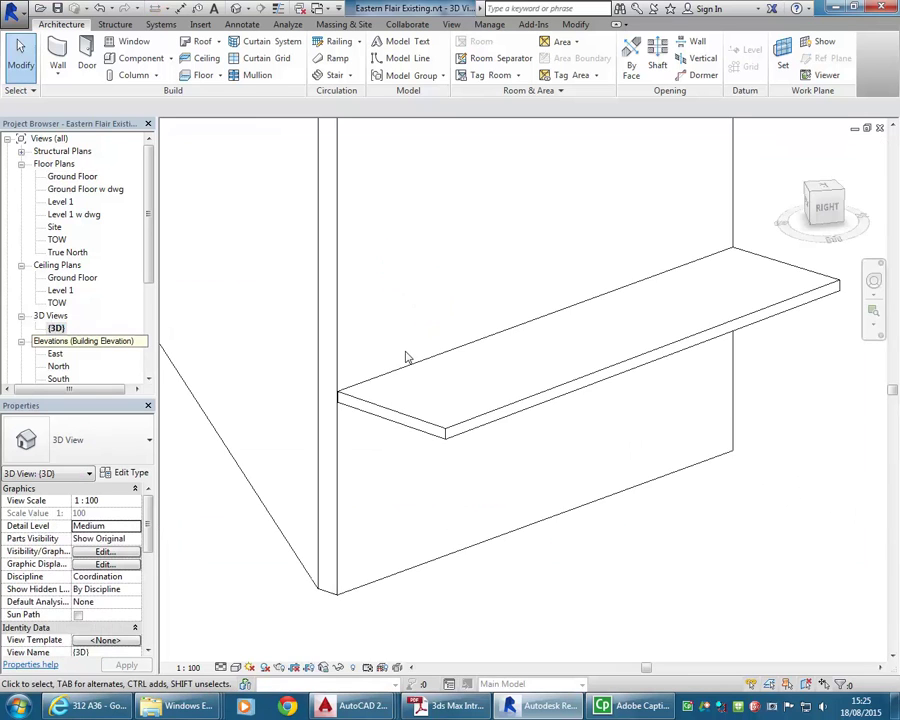
scroll(406, 357, "down", 3)
middle_click_drag(406, 357, 388, 420, "shift")
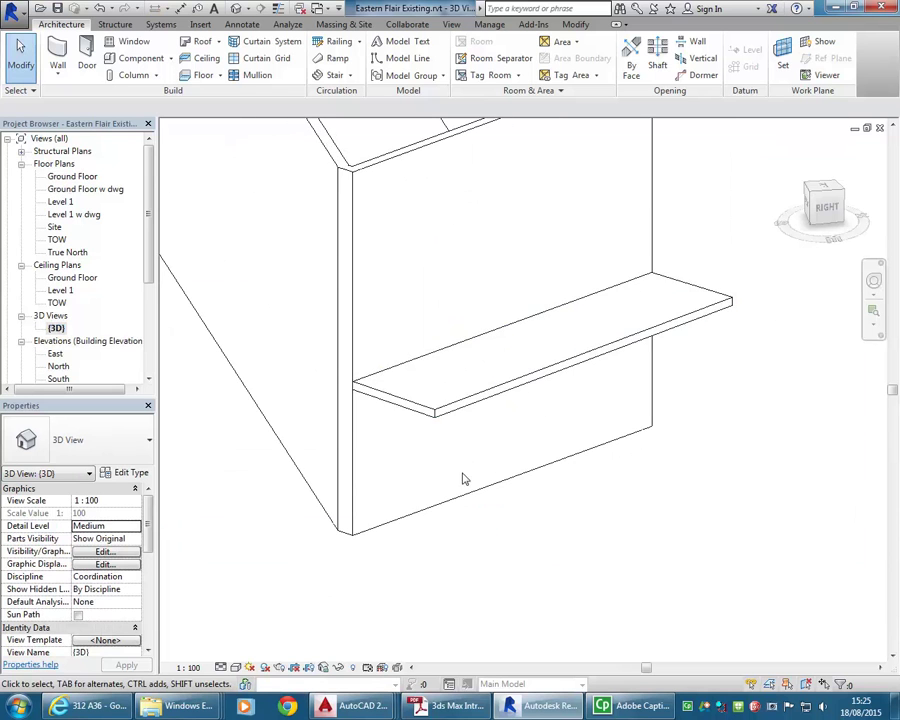
middle_click_drag(460, 472, 227, 368, "shift")
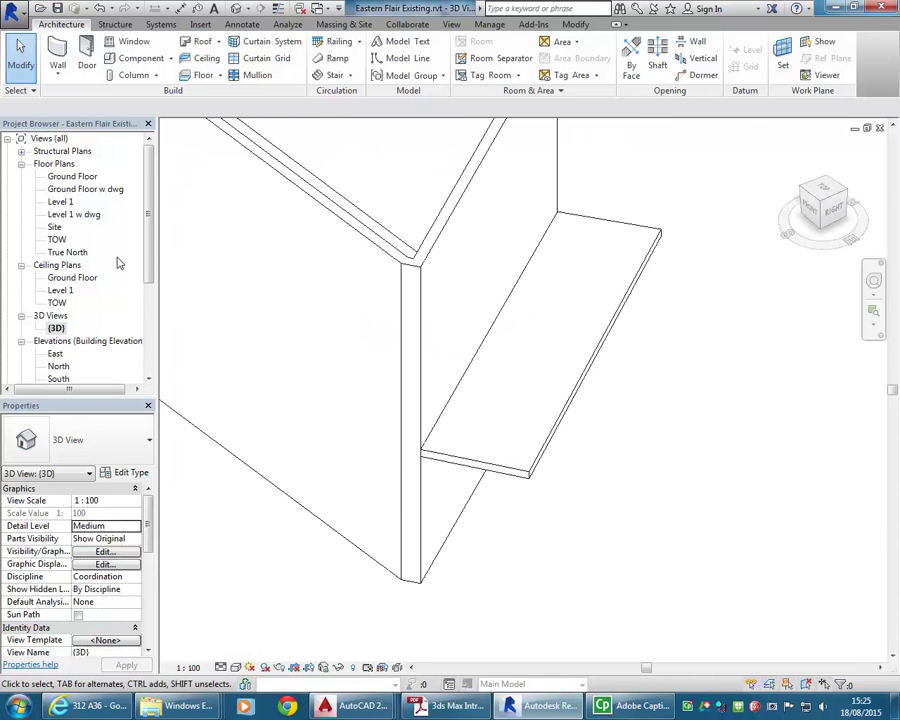
- Split the ground-floor King Street wall in the Ground Floor w dwg plan beside the entry, about 5013 mm from its lower corner
double_click(81, 192)
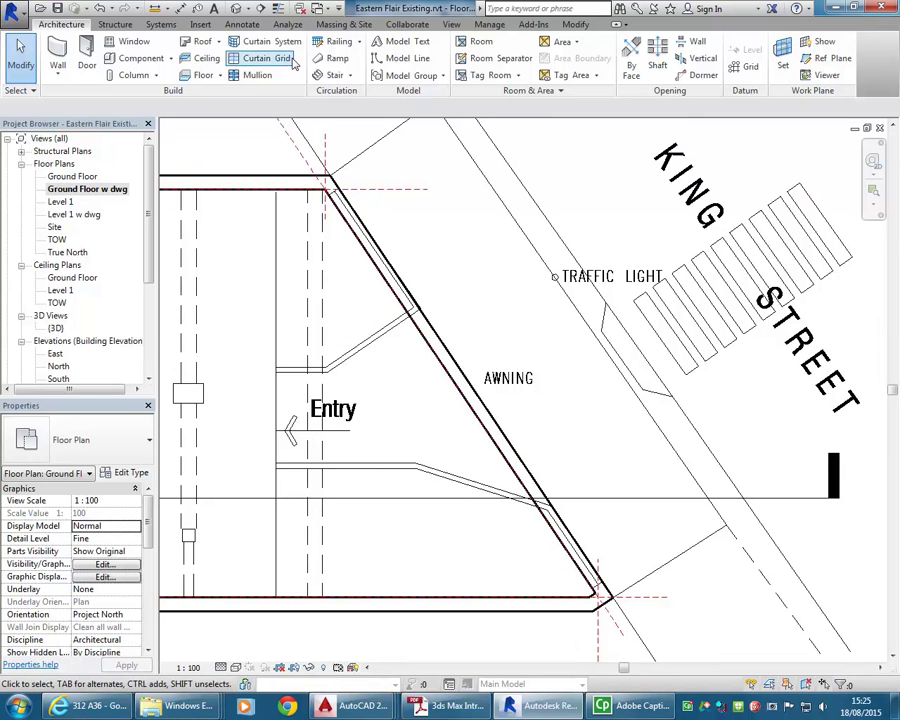
left_click(576, 25)
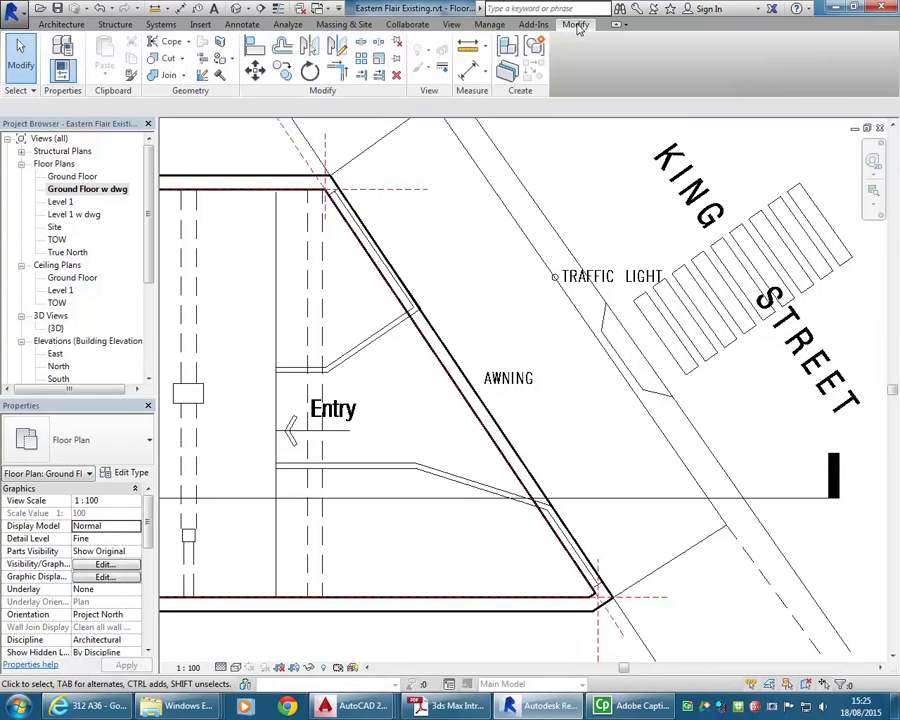
left_click(361, 43)
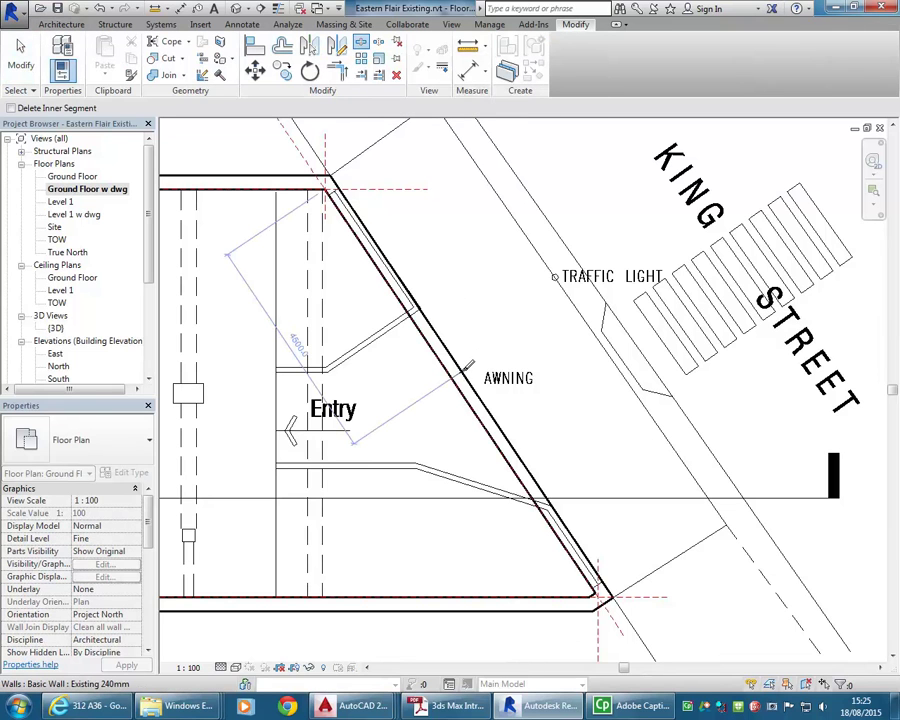
left_click(462, 377)
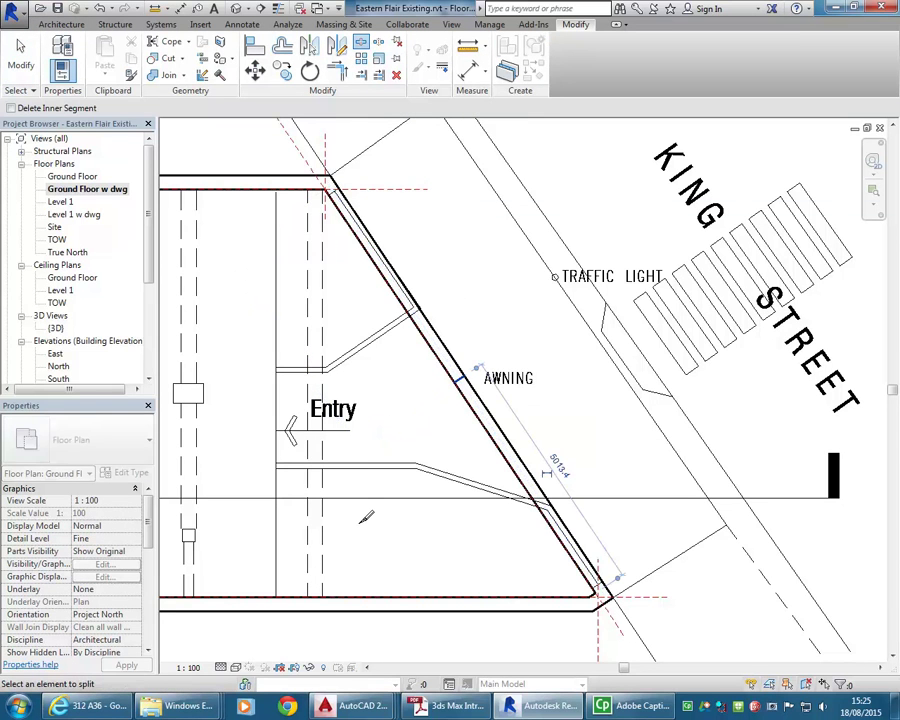
right_click(462, 247)
left_click(512, 266)
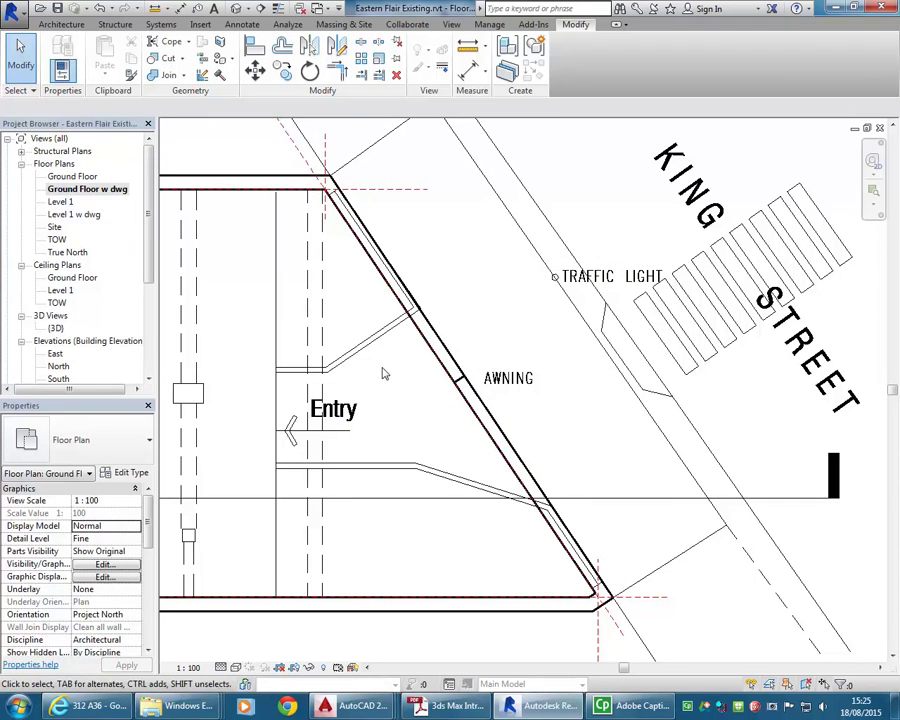
- Select the lower segment of the split King Street wall and adjust its end at the split point
left_click(486, 414)
scroll(480, 430, "up", 3)
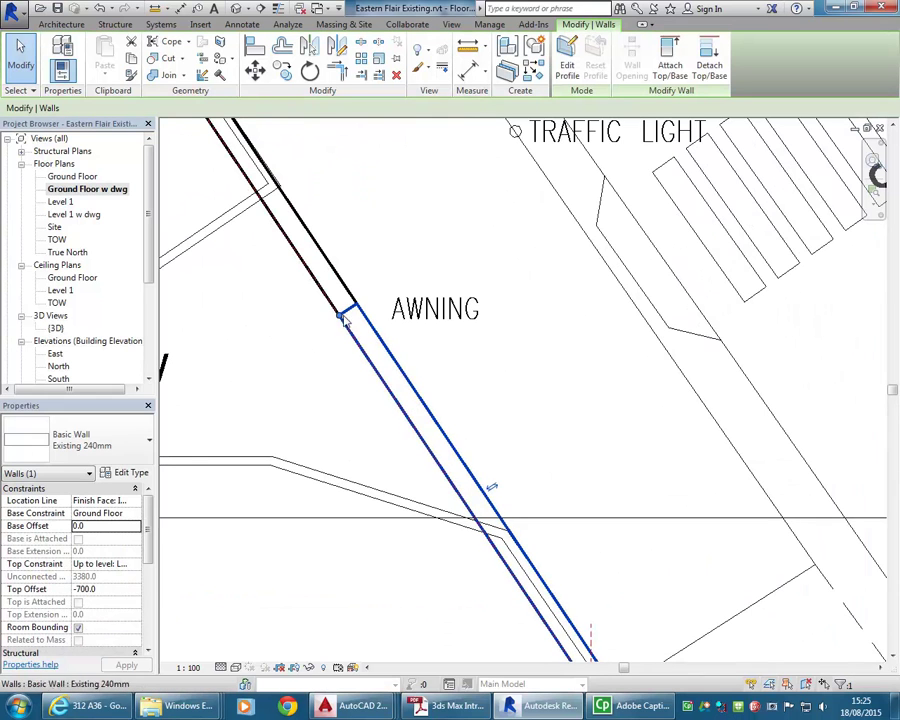
left_click_drag(340, 318, 355, 303)
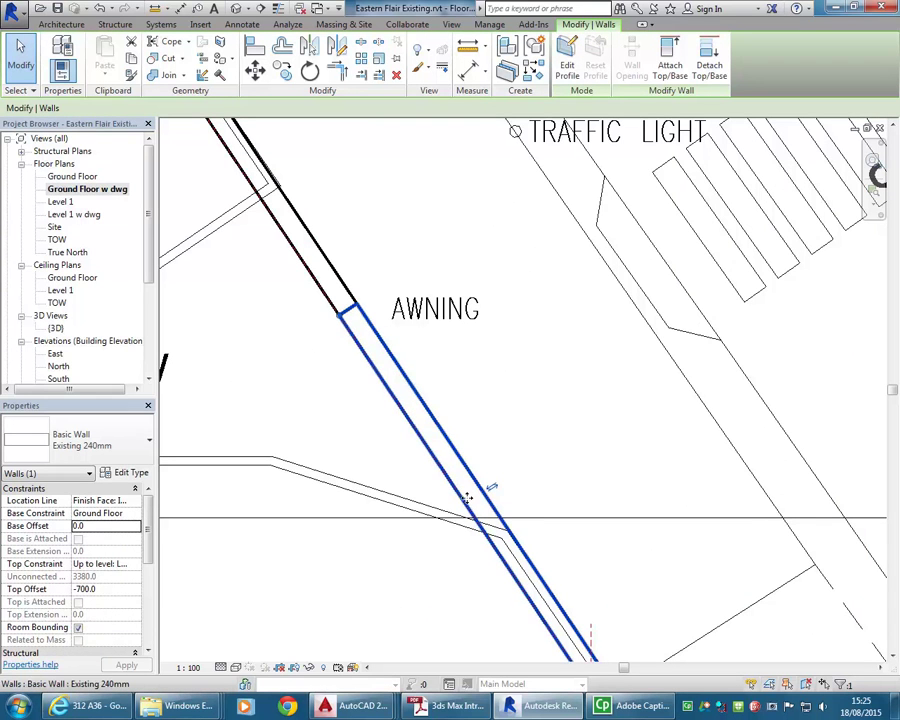
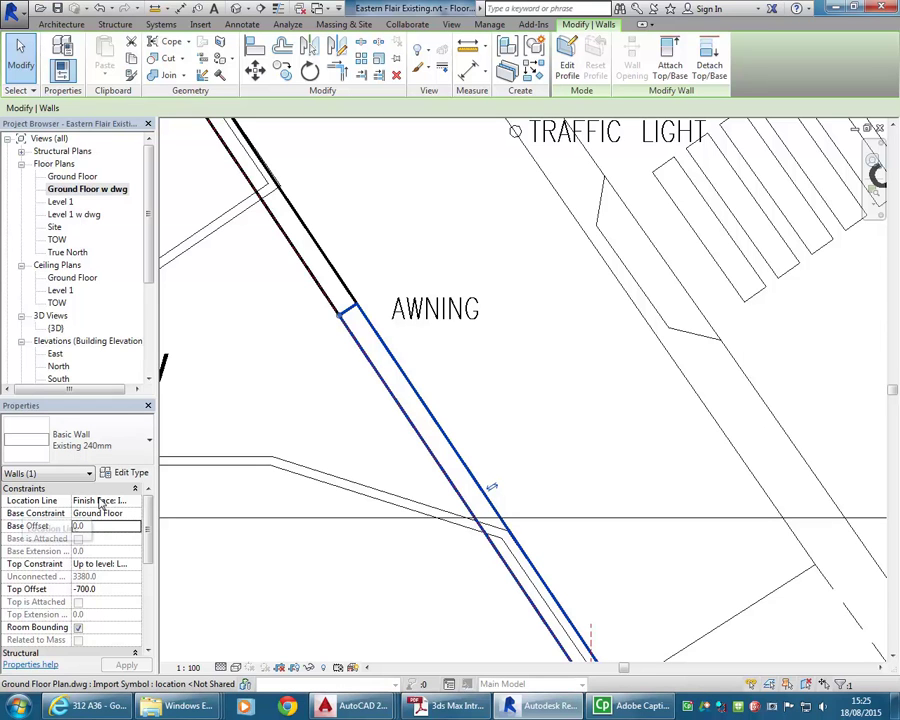
- Set the location line of the lower King Street wall segment to Finish Face: Exterior
left_click(136, 501)
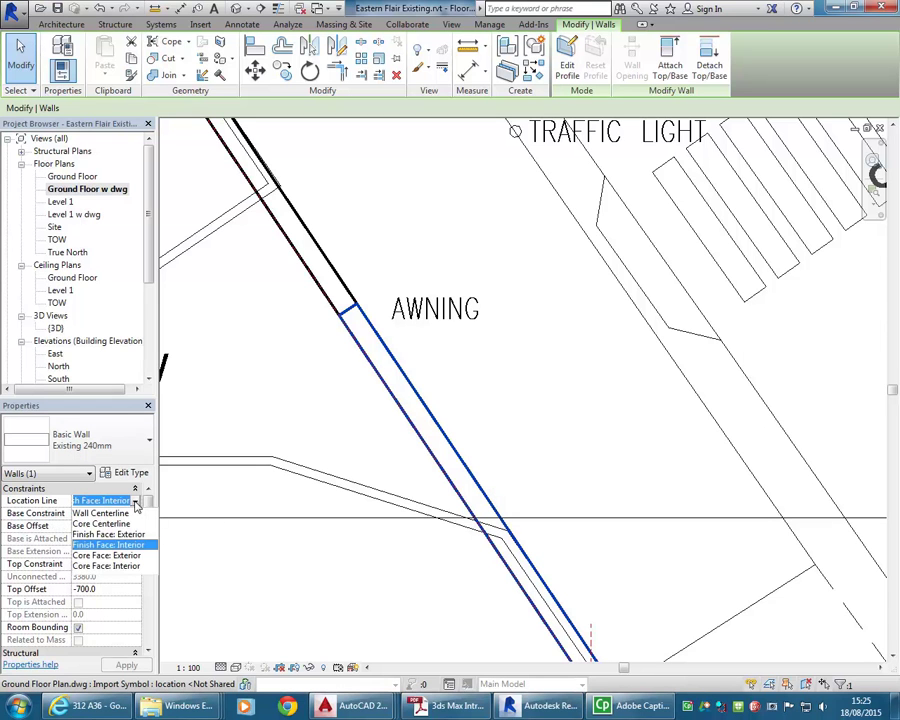
left_click(100, 535)
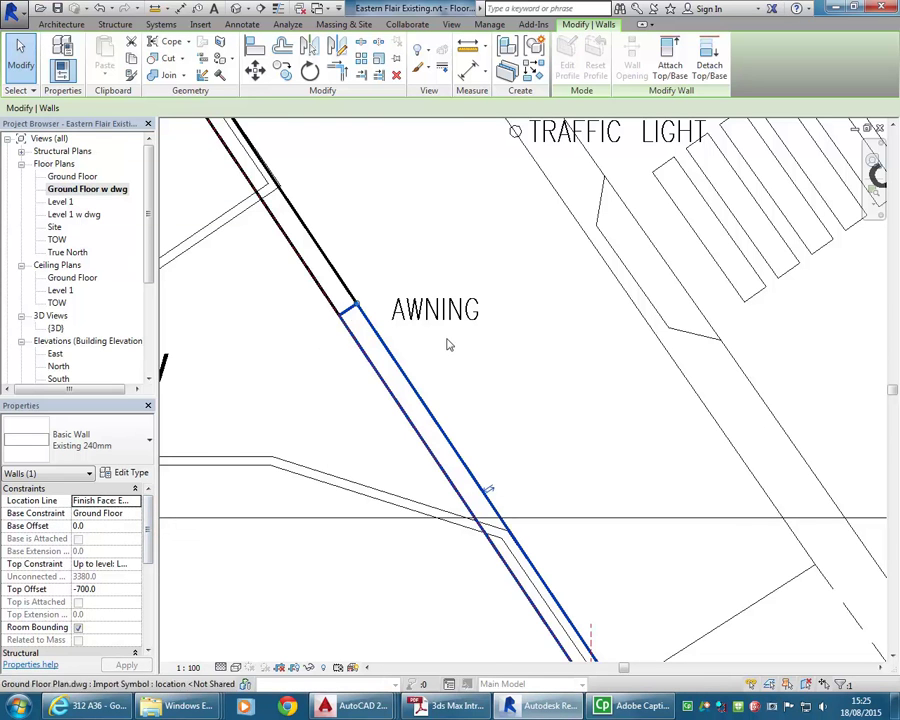
- Try to shorten the lower King Street wall segment from its upper end to the shopfront corner below the awning
middle_click_drag(462, 346, 258, 292)
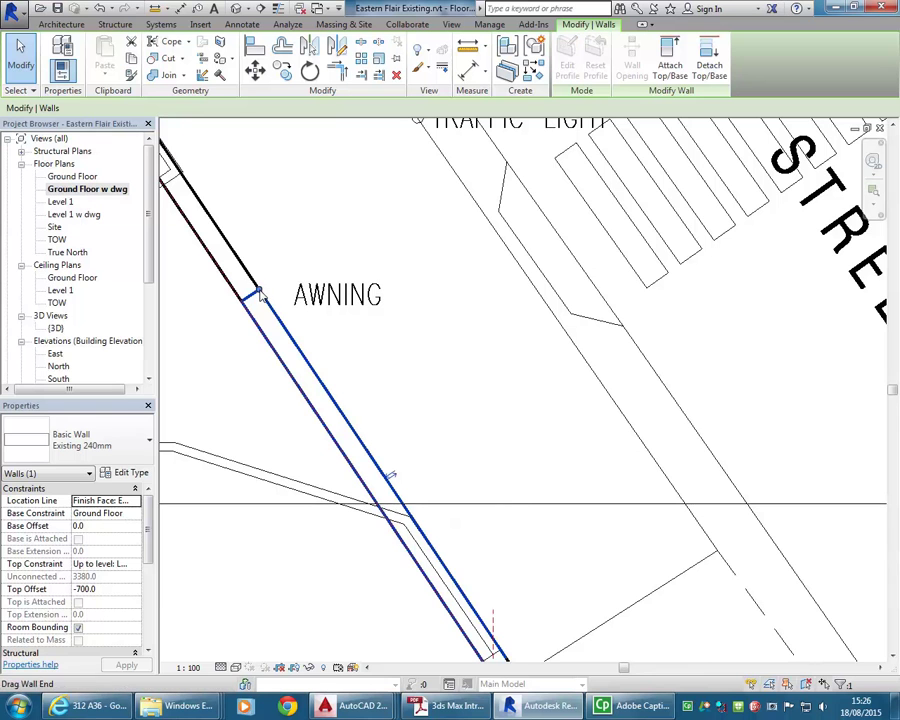
left_click_drag(259, 291, 424, 514)
scroll(408, 516, "up", 4)
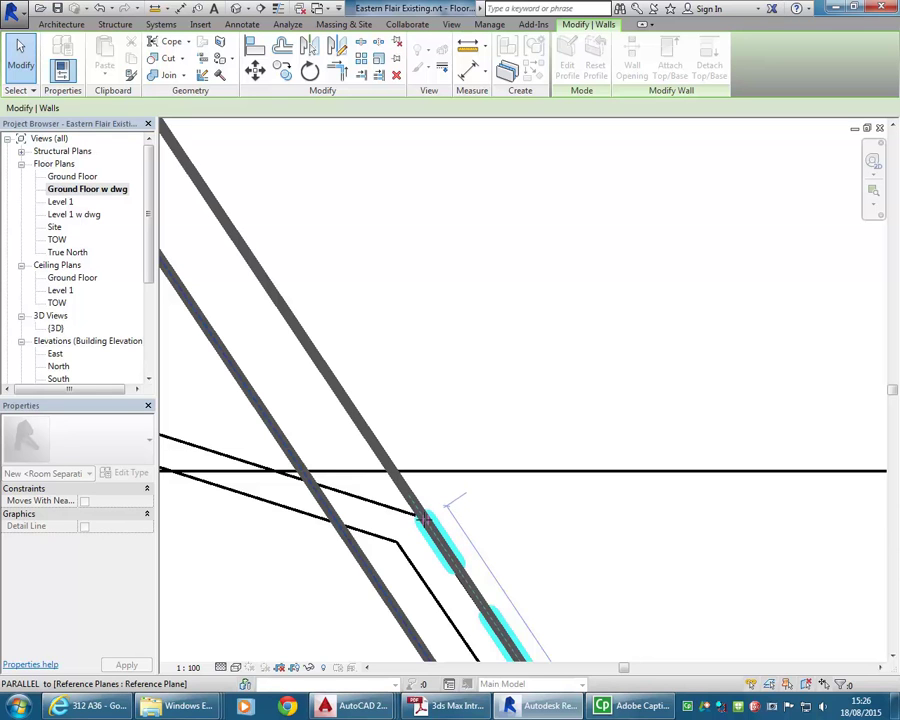
left_click_drag(428, 521, 420, 519)
scroll(372, 527, "up", 5)
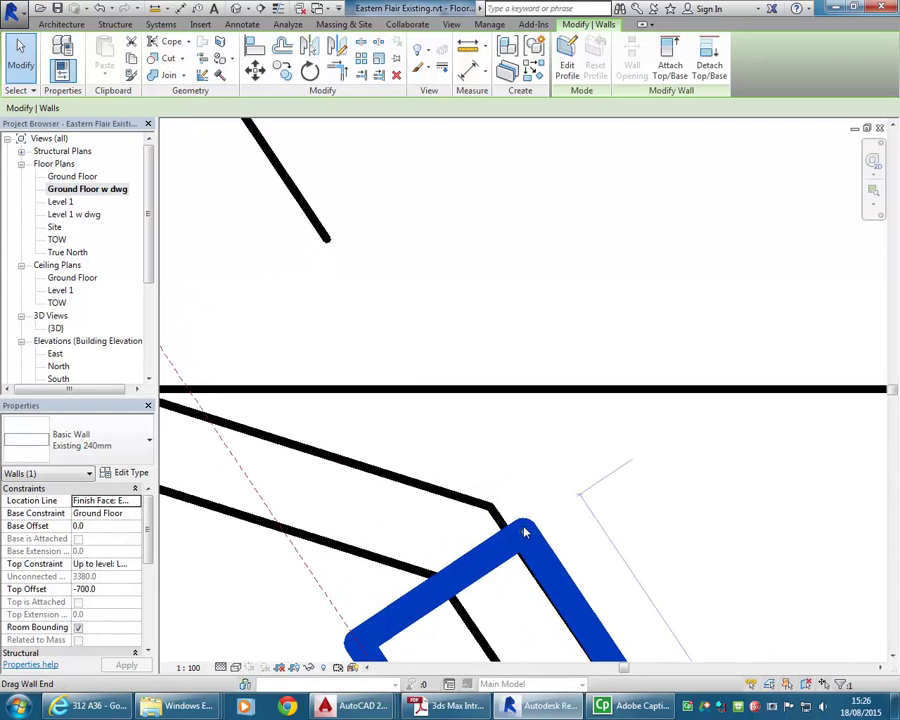
left_click(100, 9)
- Create a reference plane from the upper line of the angled shopfront in the DWG and extend it past the King Street wall
middle_click_drag(361, 434, 360, 286)
scroll(398, 374, "up", 3)
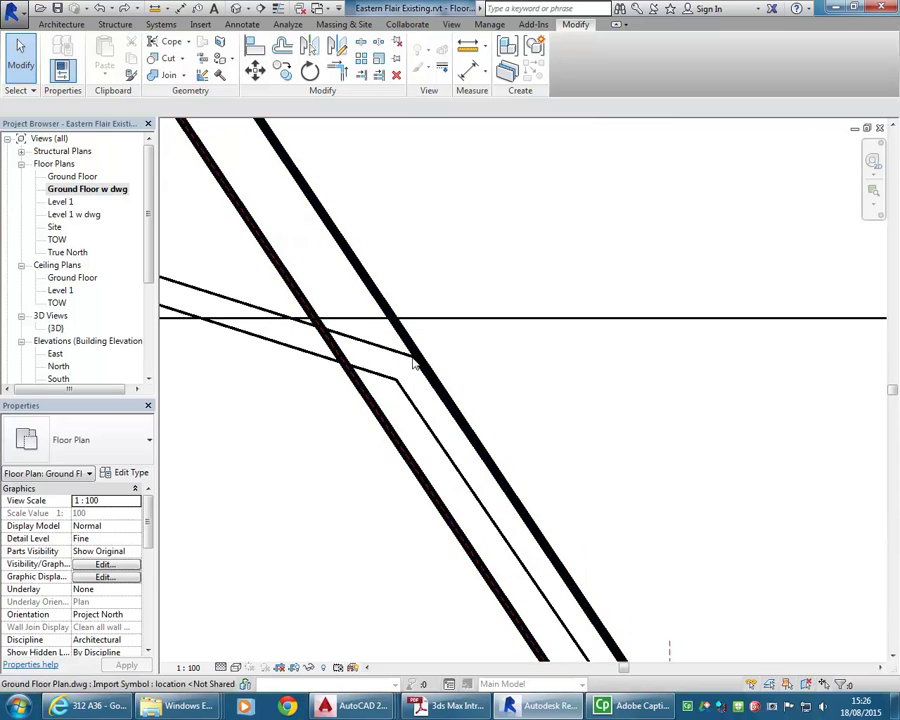
middle_click_drag(430, 273, 457, 287)
scroll(461, 274, "up", 2)
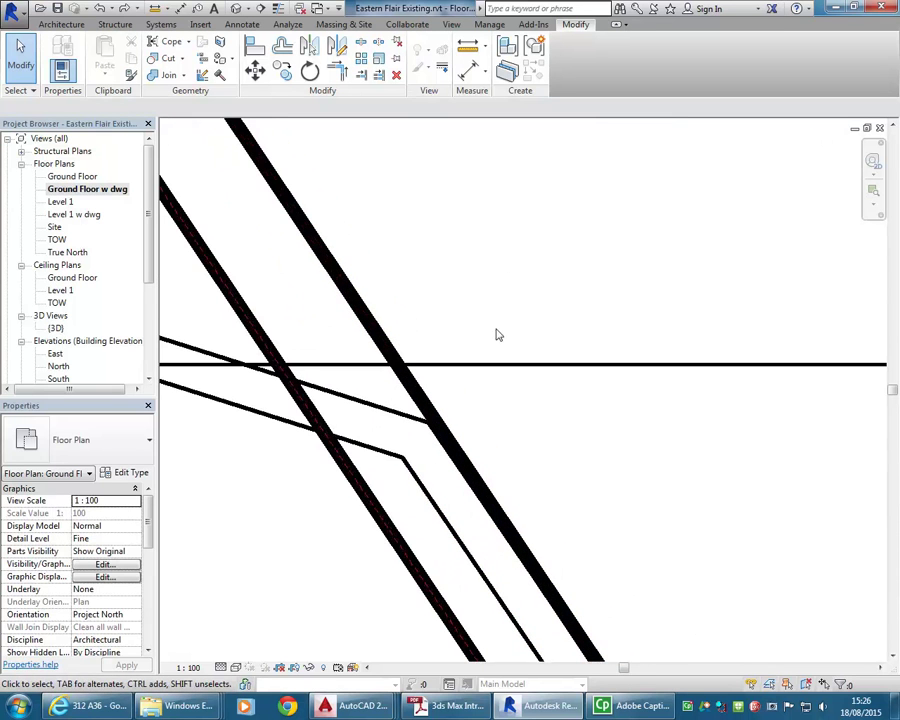
left_click(58, 25)
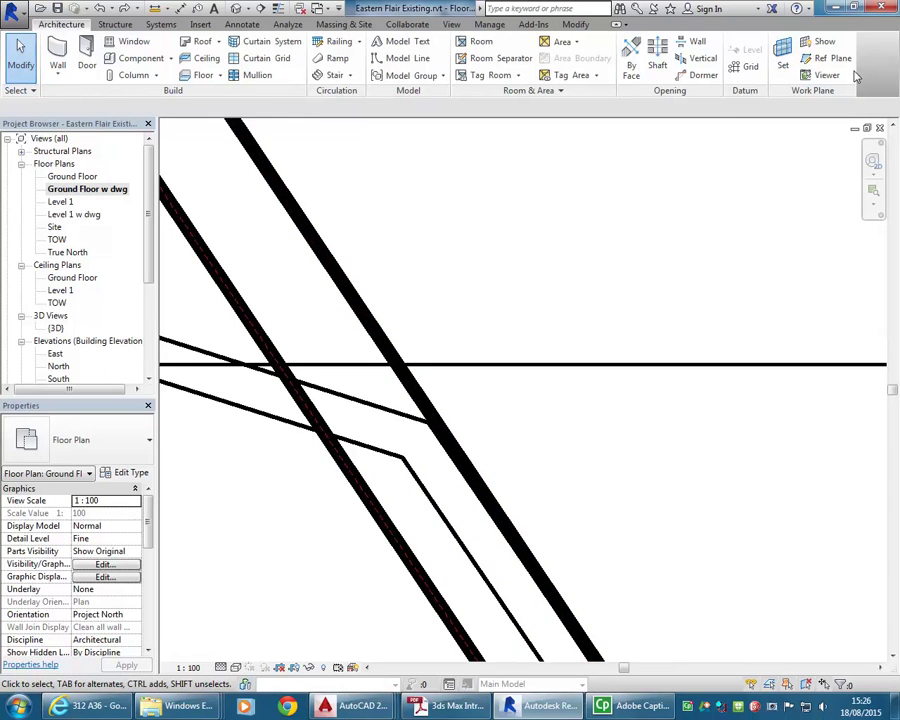
left_click(836, 58)
scroll(679, 227, "down", 1)
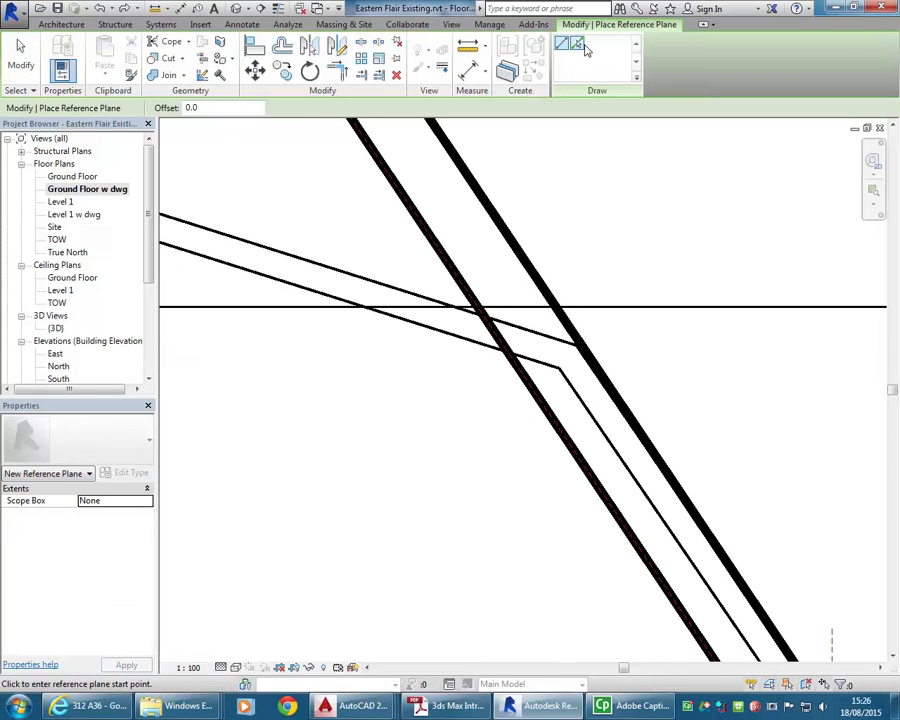
left_click(578, 45)
left_click(378, 284)
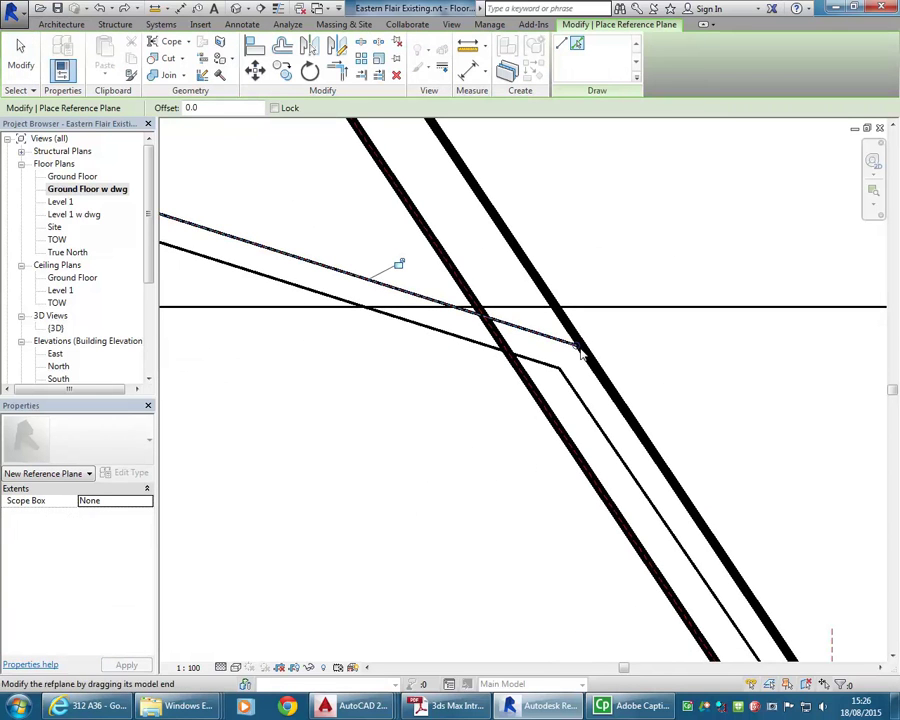
left_click_drag(581, 350, 722, 390)
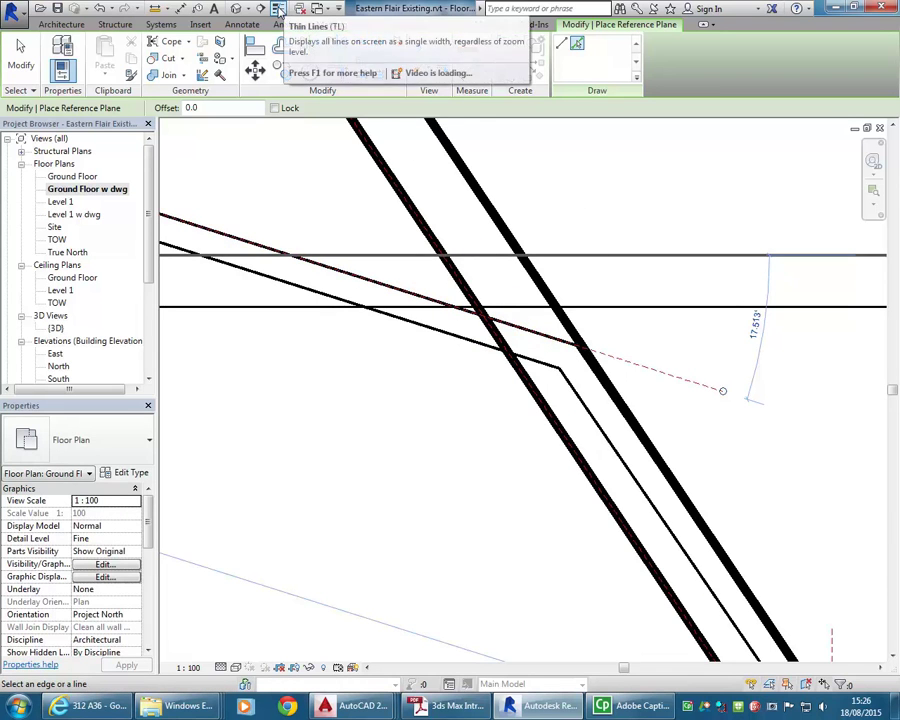
- Switch the plan display to thin lines and leave the Reference Plane command
left_click(282, 9)
middle_click_drag(508, 210, 430, 340)
right_click(446, 281)
left_click(478, 287)
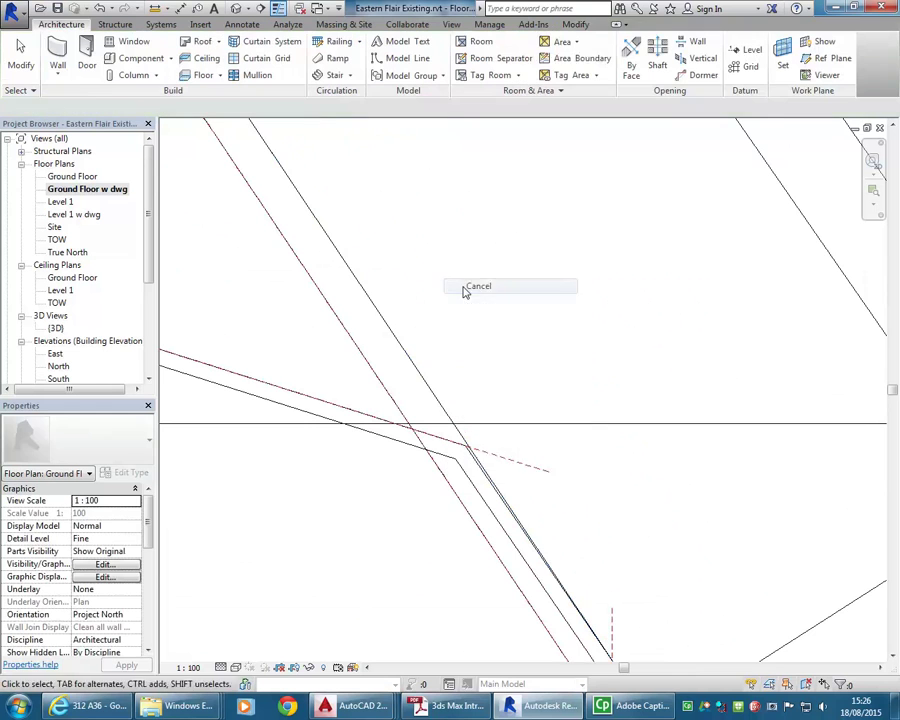
left_click(281, 9)
left_click(280, 9)
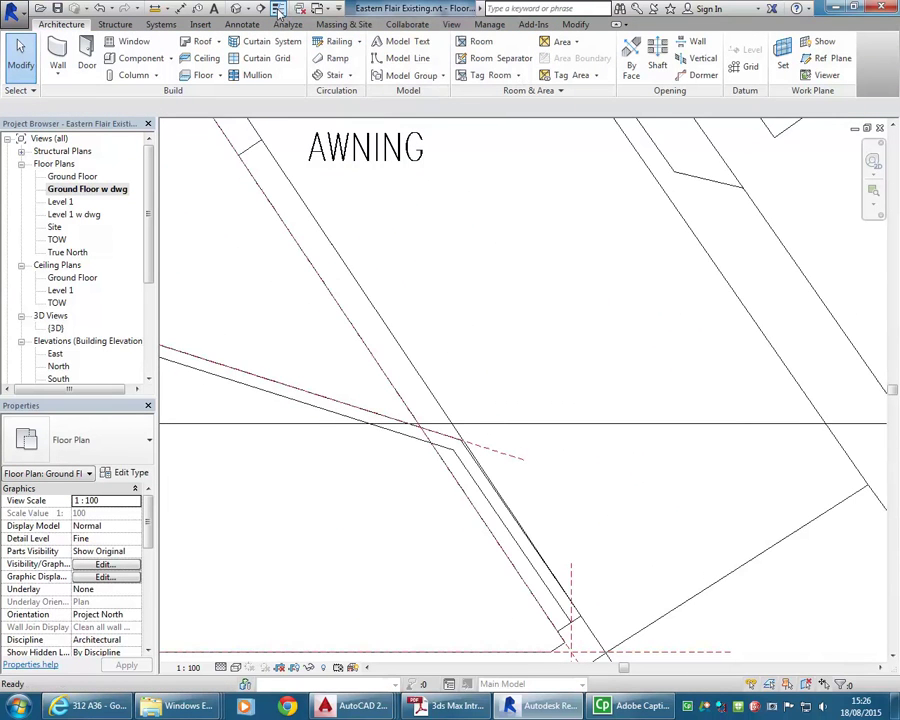
- Shorten the lower King Street wall segment so its upper end meets the new reference plane at the shopfront corner
left_click(352, 278)
left_click_drag(260, 141, 480, 462)
scroll(454, 422, "up", 2)
middle_click_drag(480, 462, 474, 428)
scroll(464, 446, "down", 6)
middle_click_drag(180, 530, 473, 451)
scroll(463, 438, "up", 3)
left_click_drag(473, 451, 708, 308)
scroll(670, 311, "down", 2)
middle_click_drag(708, 308, 217, 456)
left_click_drag(217, 456, 492, 453)
scroll(595, 394, "up", 5)
scroll(603, 396, "up", 4)
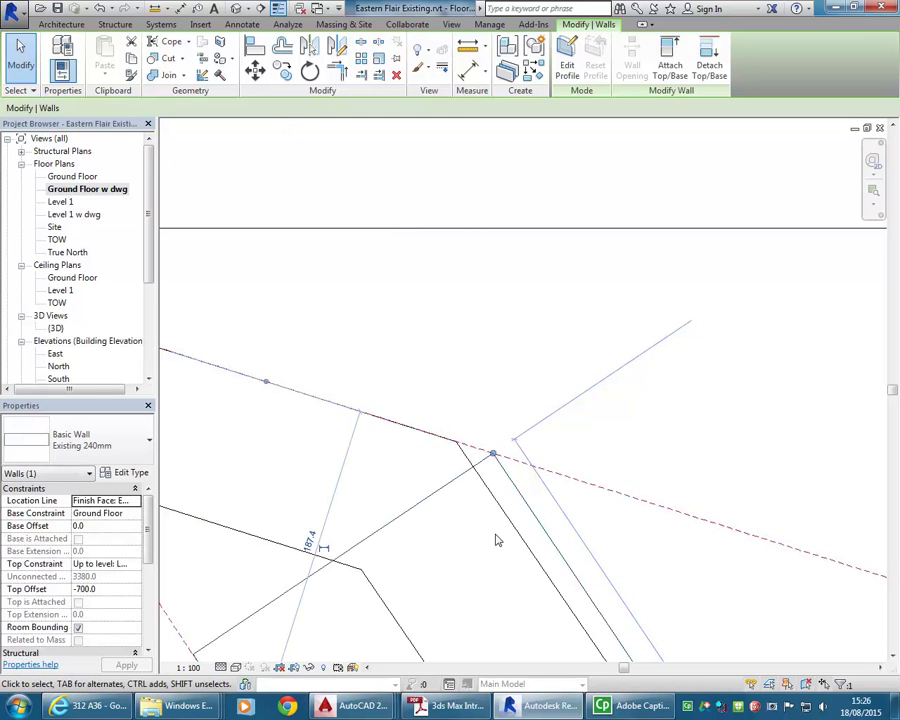
scroll(423, 362, "down", 6)
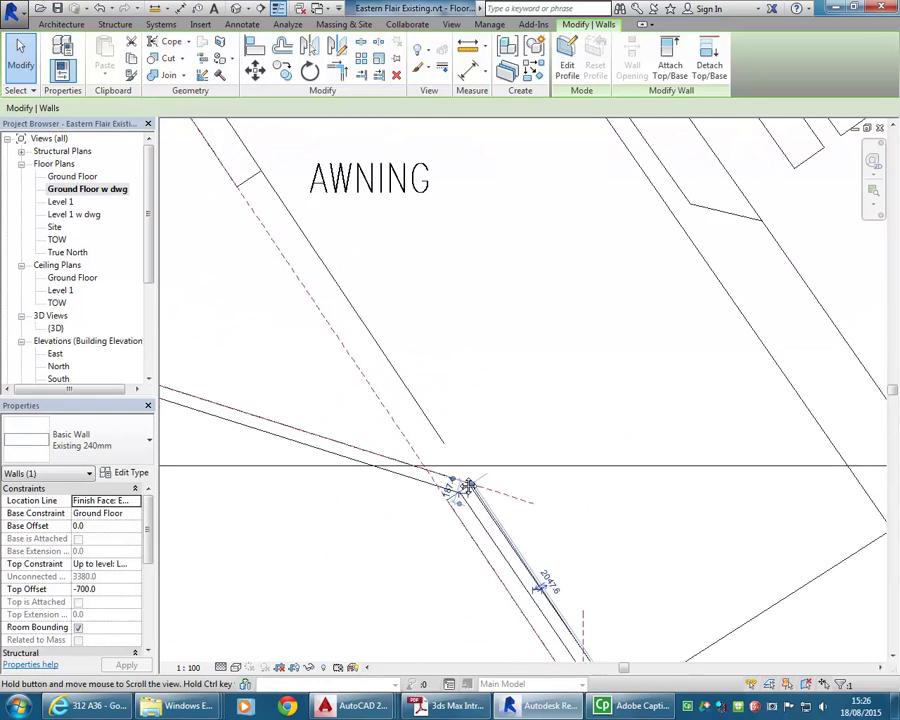
- Set the location line of the upper King Street wall segment to Finish Face: Exterior
scroll(440, 410, "up", 5)
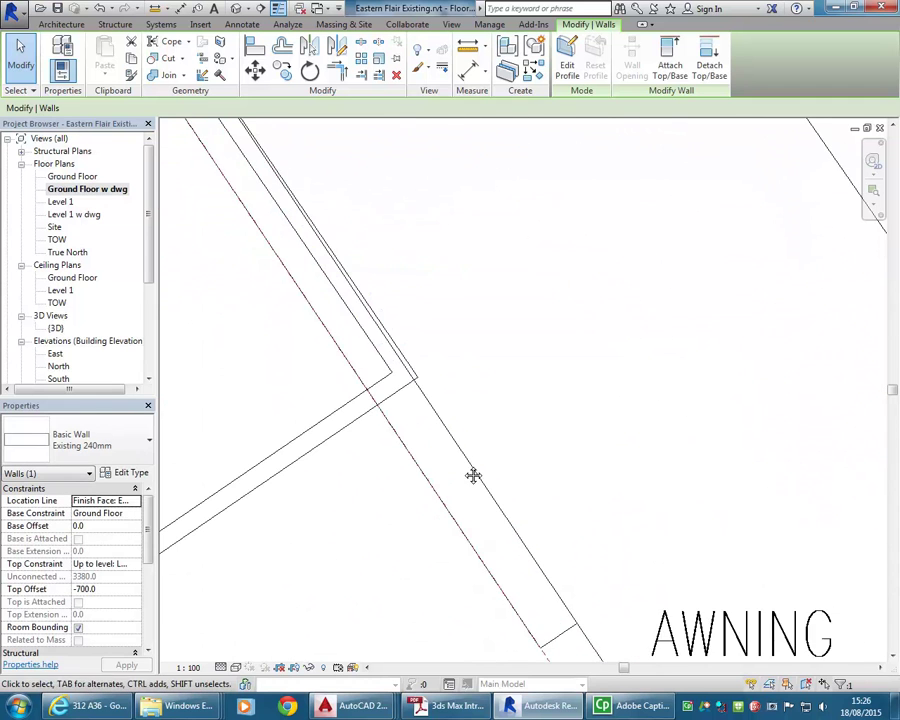
scroll(408, 384, "up", 1)
middle_click_drag(410, 383, 349, 330)
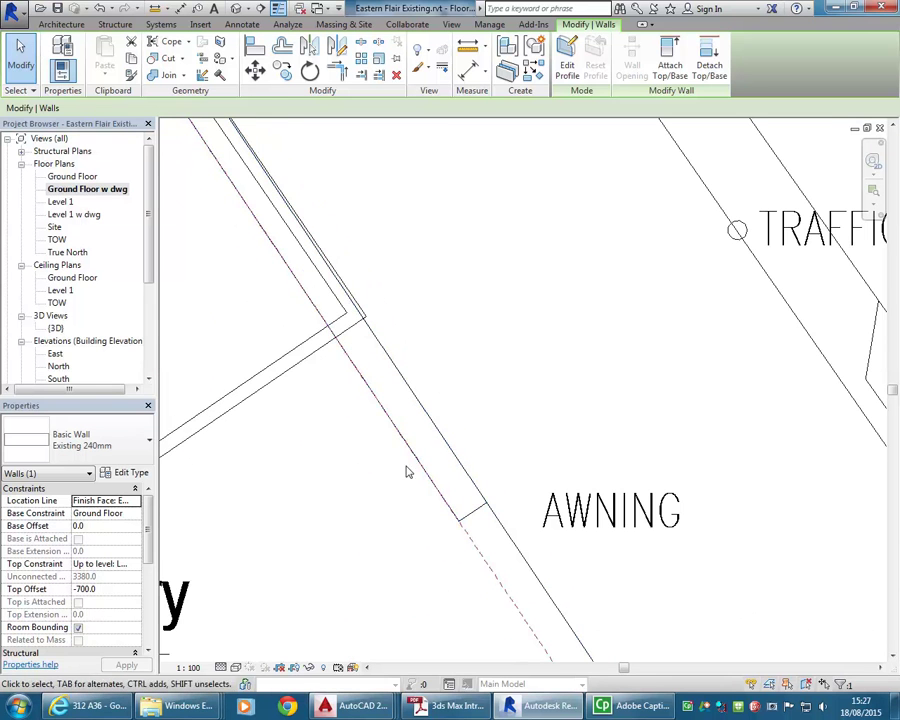
left_click(446, 437)
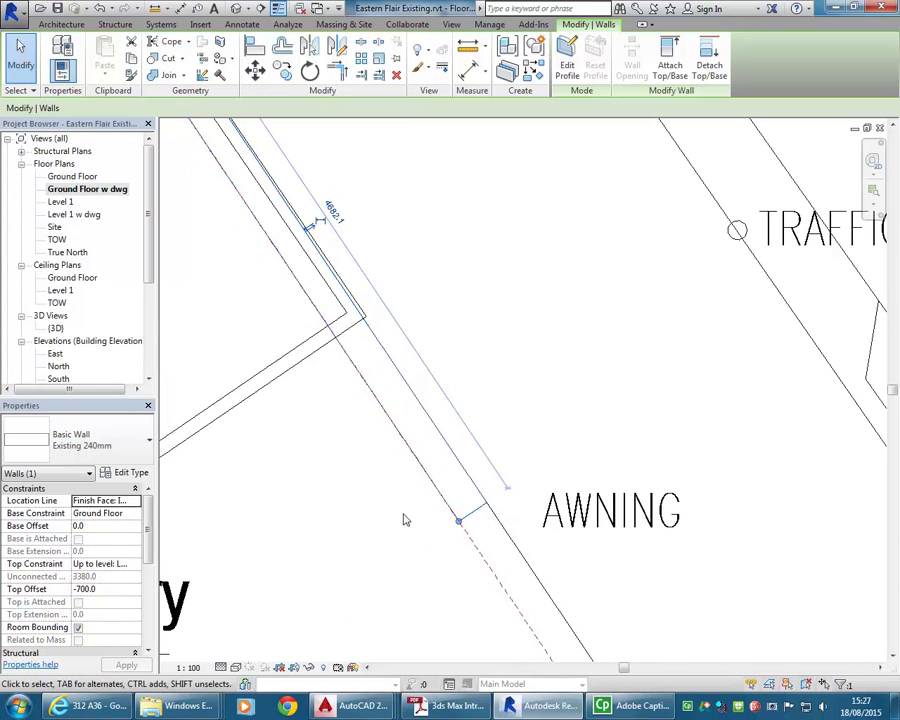
middle_click_drag(352, 446, 352, 463)
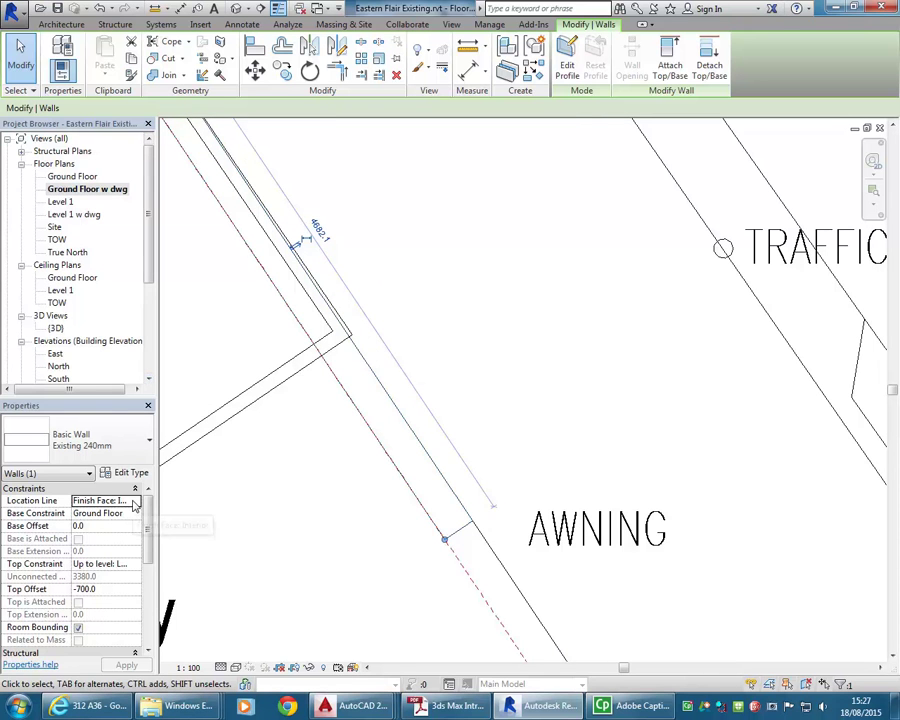
left_click(135, 503)
left_click(110, 534)
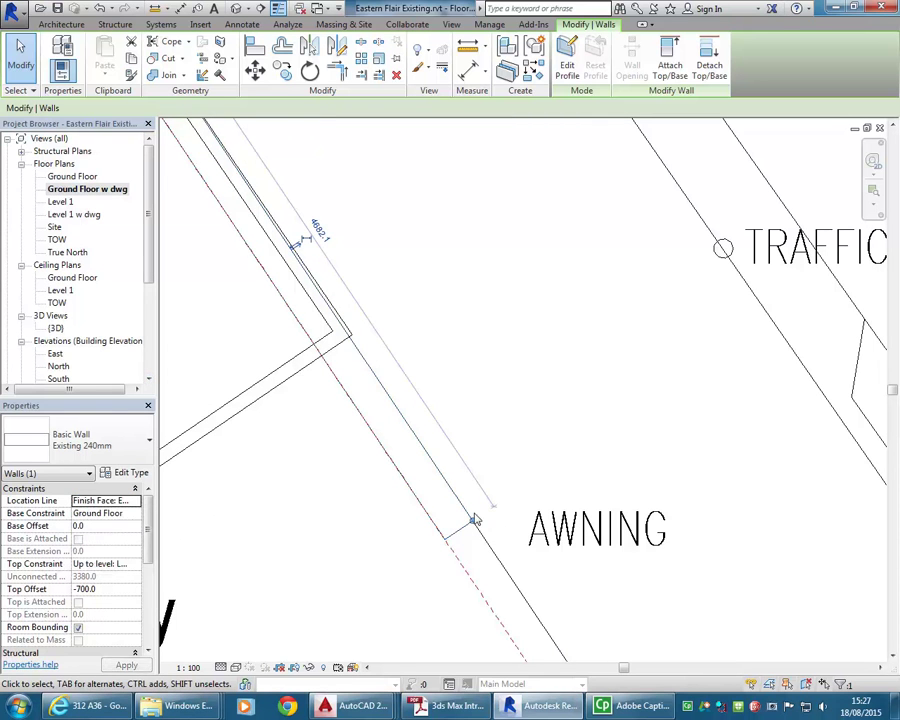
- Shorten the upper King Street wall segment so its lower end meets the DWG corner where the angled entry wall begins
left_click_drag(474, 522, 408, 330)
scroll(336, 335, "up", 4)
left_click(516, 370)
scroll(518, 369, "up", 4)
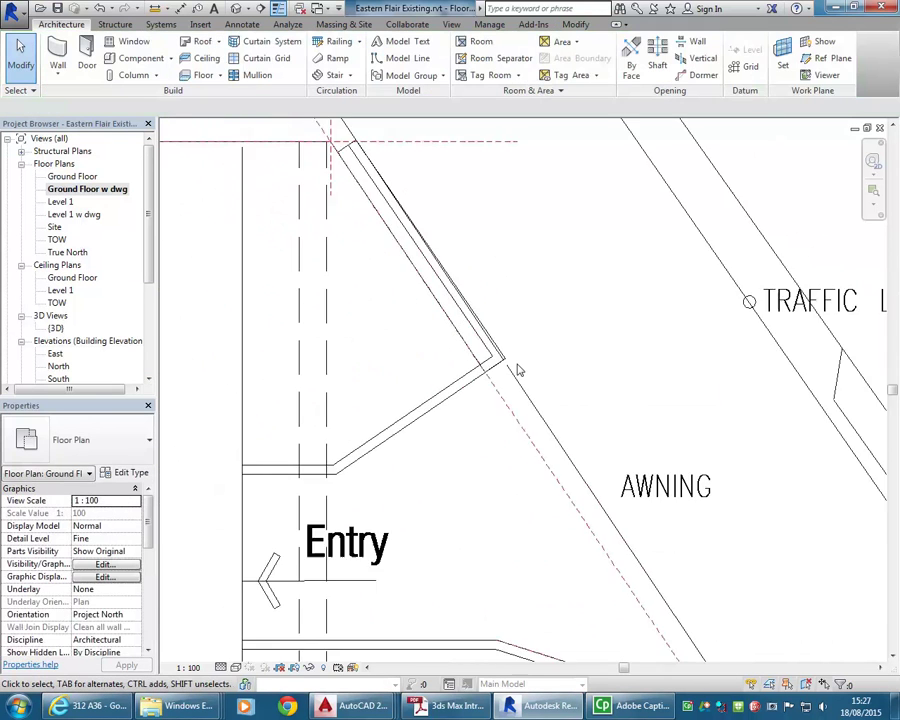
middle_click_drag(492, 478, 335, 412)
scroll(448, 408, "up", 3)
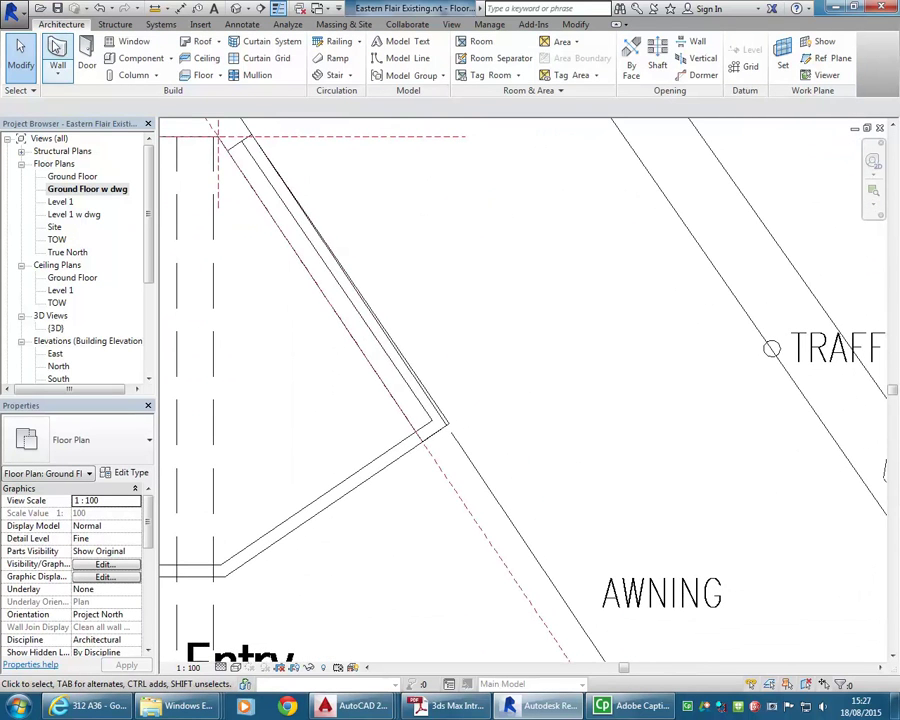
left_click(57, 52)
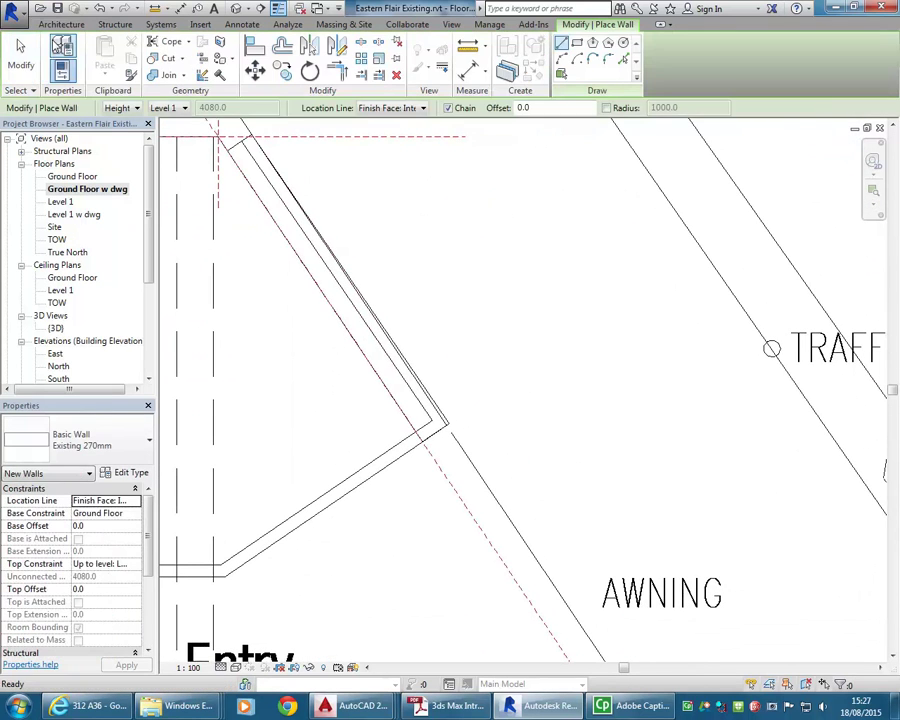
left_click(85, 437)
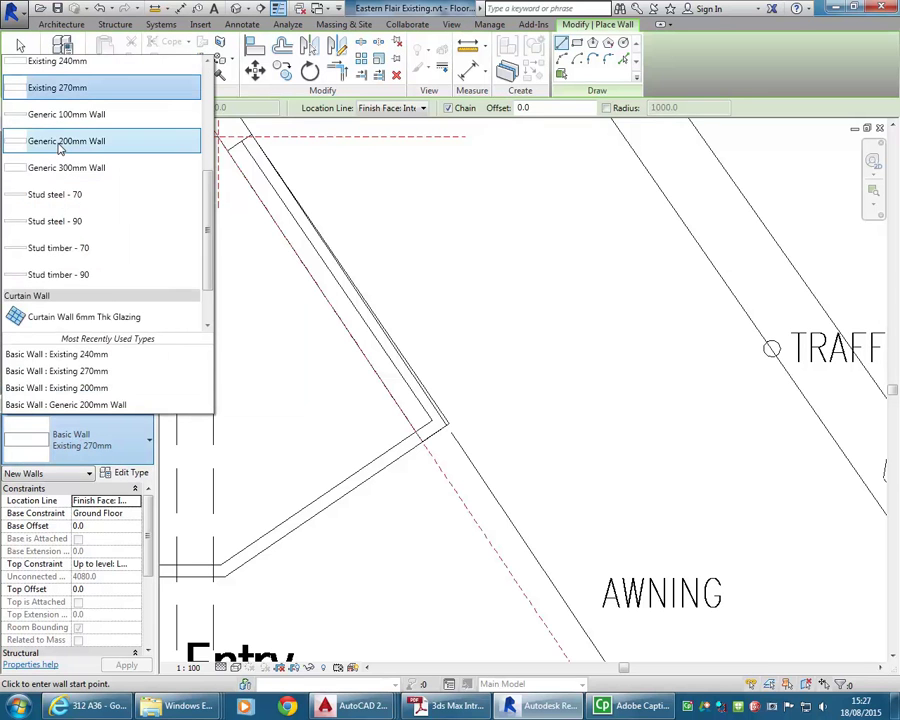
scroll(62, 165, "up", 1)
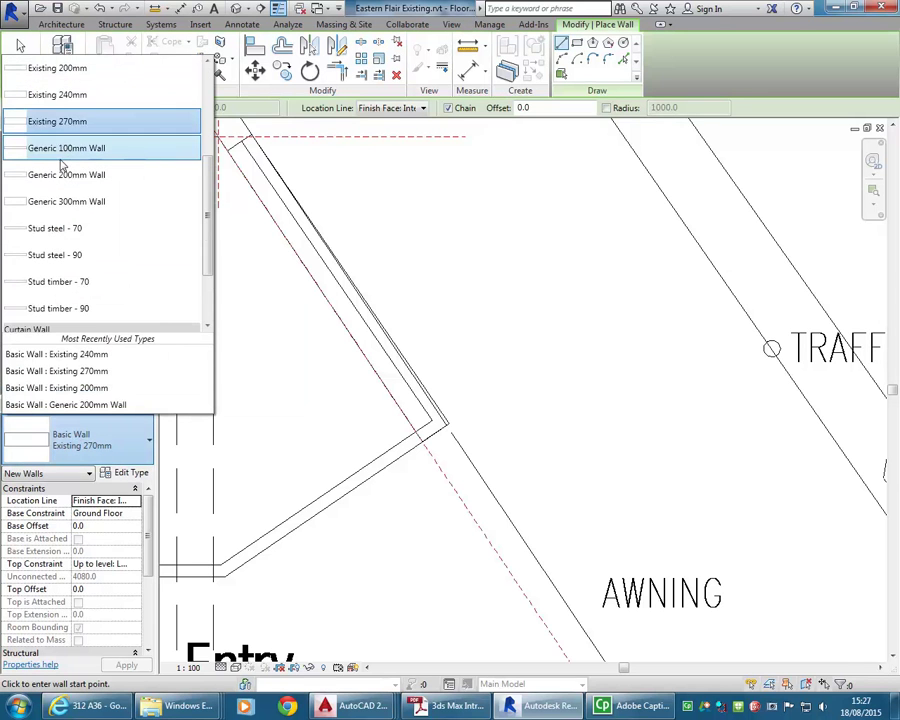
left_click(64, 66)
scroll(330, 375, "up", 1)
scroll(360, 442, "up", 2)
- Measure the thickness of the upper King Street wall across its shortened end
middle_click_drag(360, 442, 336, 452)
scroll(364, 452, "up", 2)
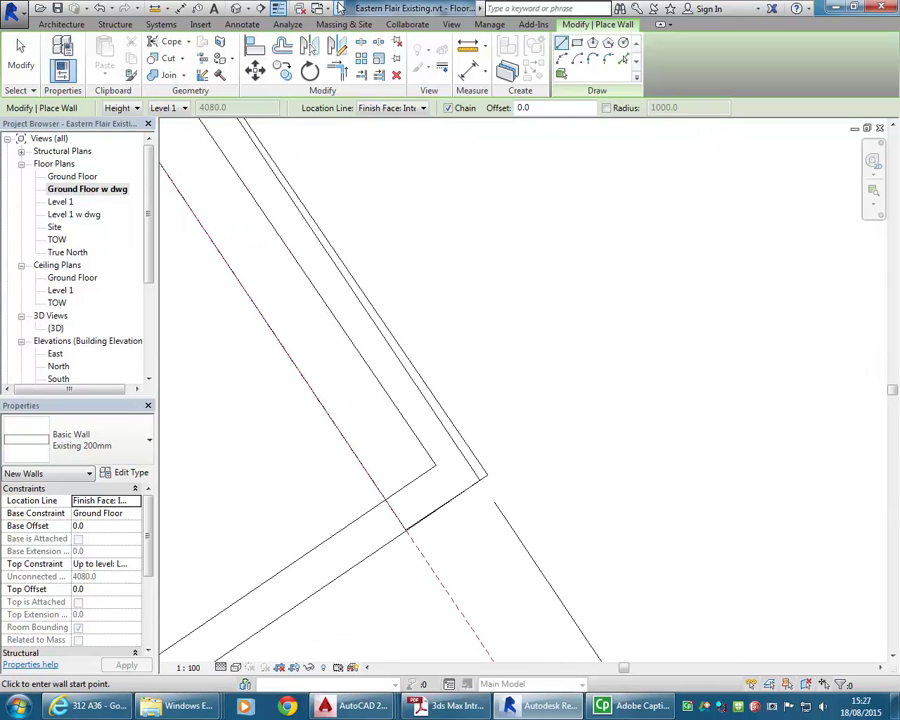
left_click(157, 8)
left_click(200, 21)
left_click(486, 478)
left_click(405, 530)
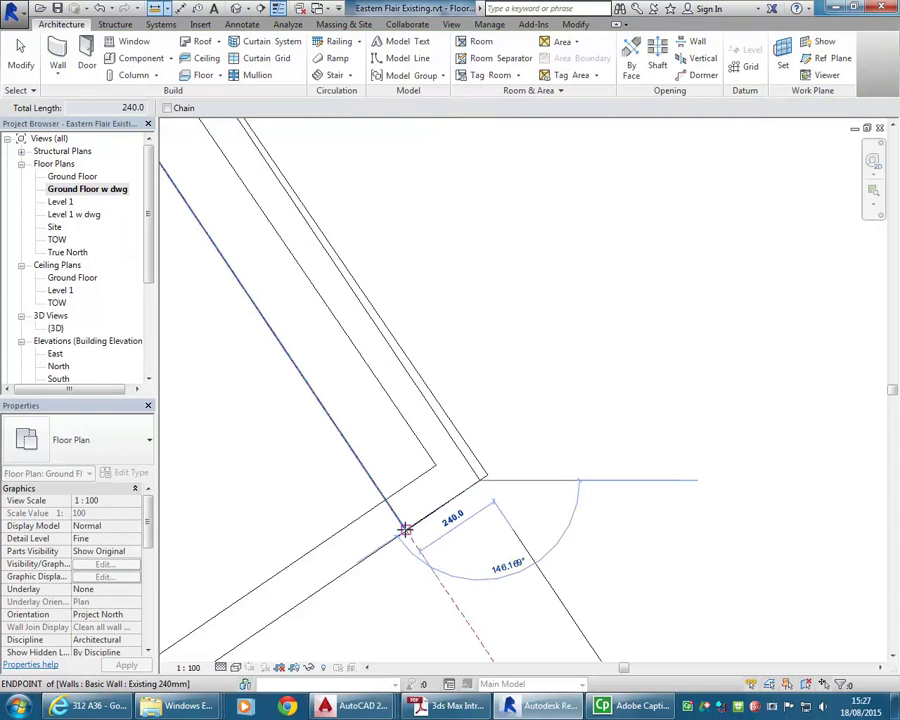
right_click(372, 428)
left_click(424, 440)
- Start a new wall with the Existing 240mm type at the end of the upper King Street wall
left_click(57, 55)
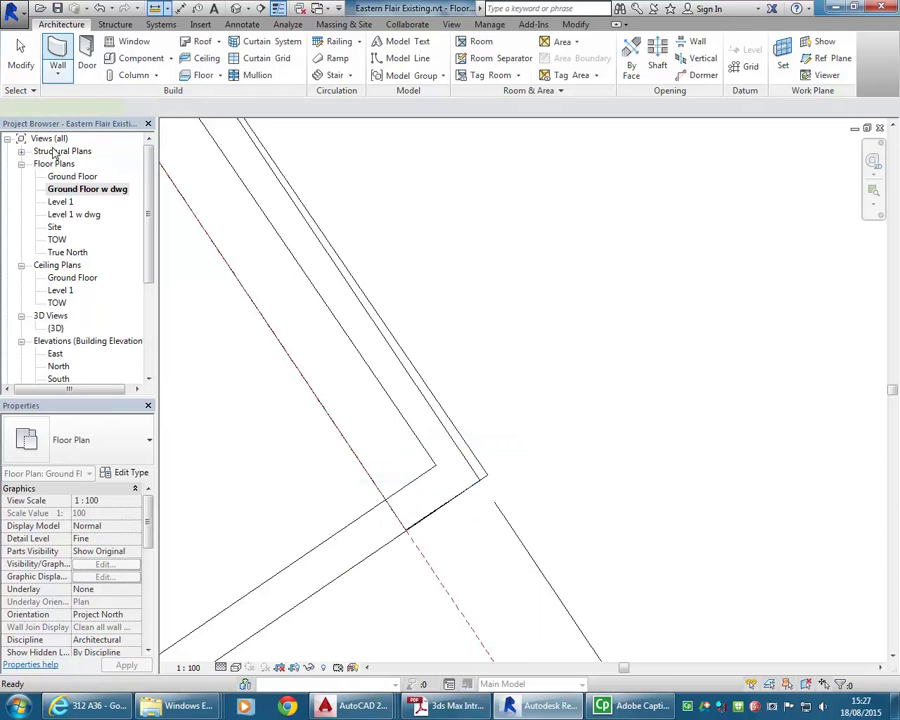
left_click(83, 452)
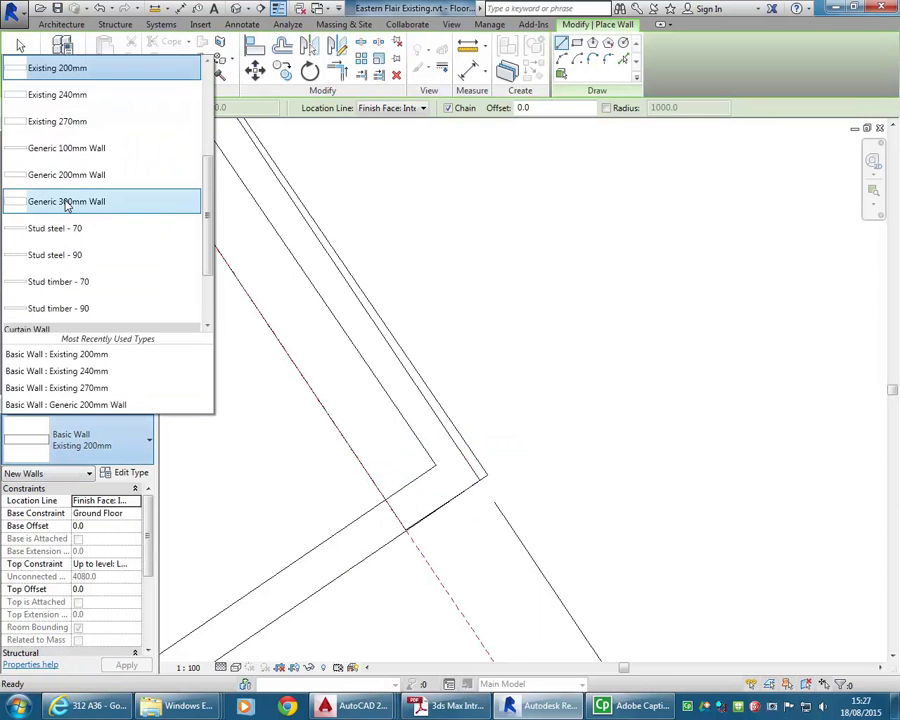
scroll(410, 486, "up", 1)
middle_click_drag(410, 486, 403, 452)
scroll(472, 456, "up", 3)
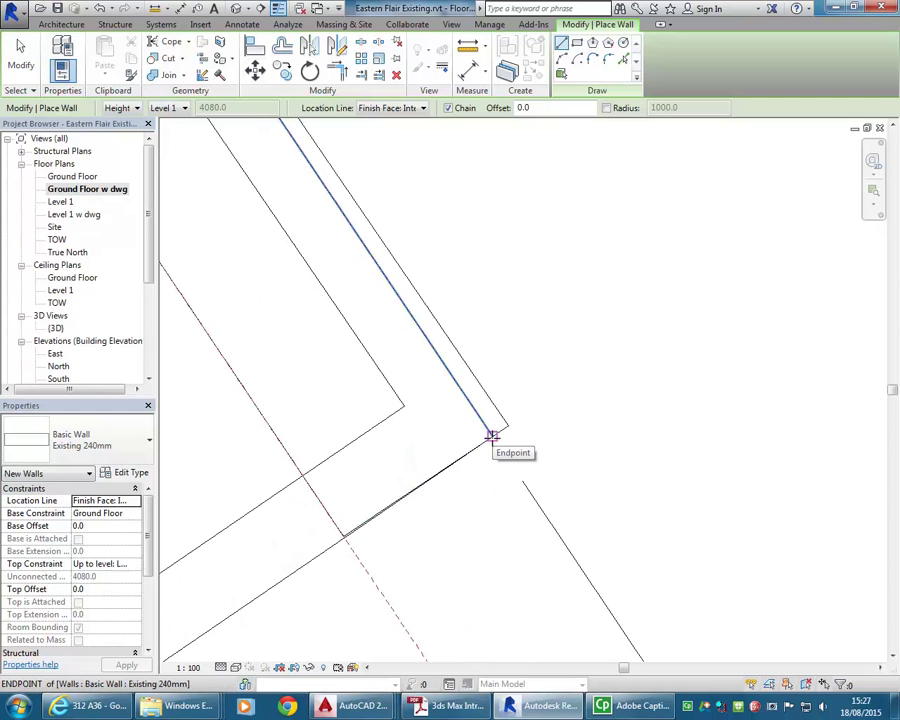
- Try to draw the angled entry wall from the outer corner of the upper King Street wall along the DWG line
left_click(492, 436)
scroll(444, 438, "up", 3)
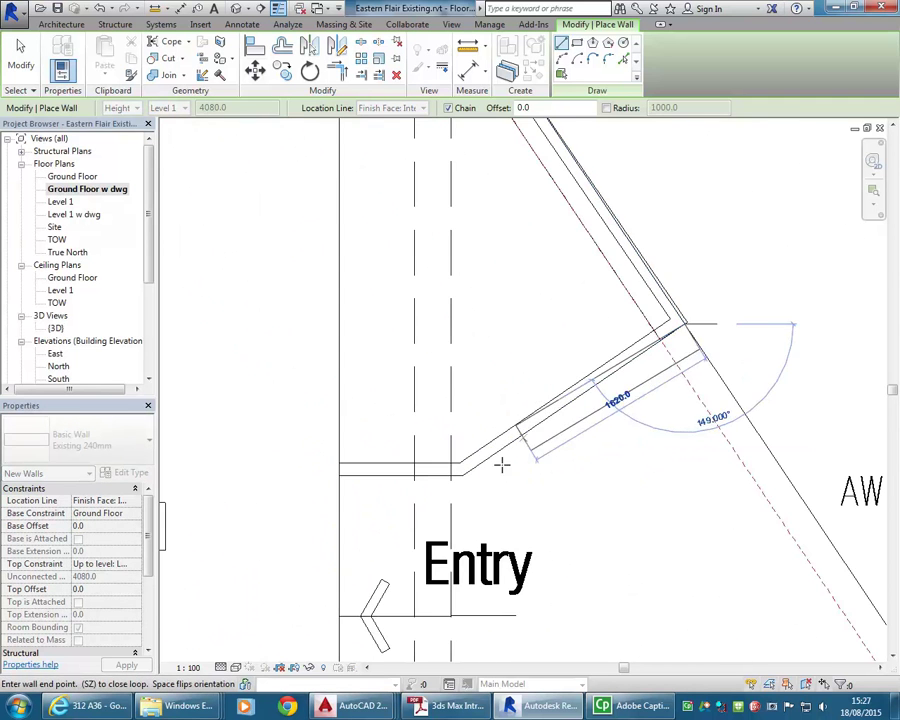
scroll(450, 438, "up", 3)
scroll(419, 459, "down", 1)
middle_click_drag(418, 460, 350, 517)
right_click(476, 392)
left_click(511, 404)
- Set the location line of the new entry wall to Finish Face: Exterior
middle_click_drag(488, 365, 401, 394)
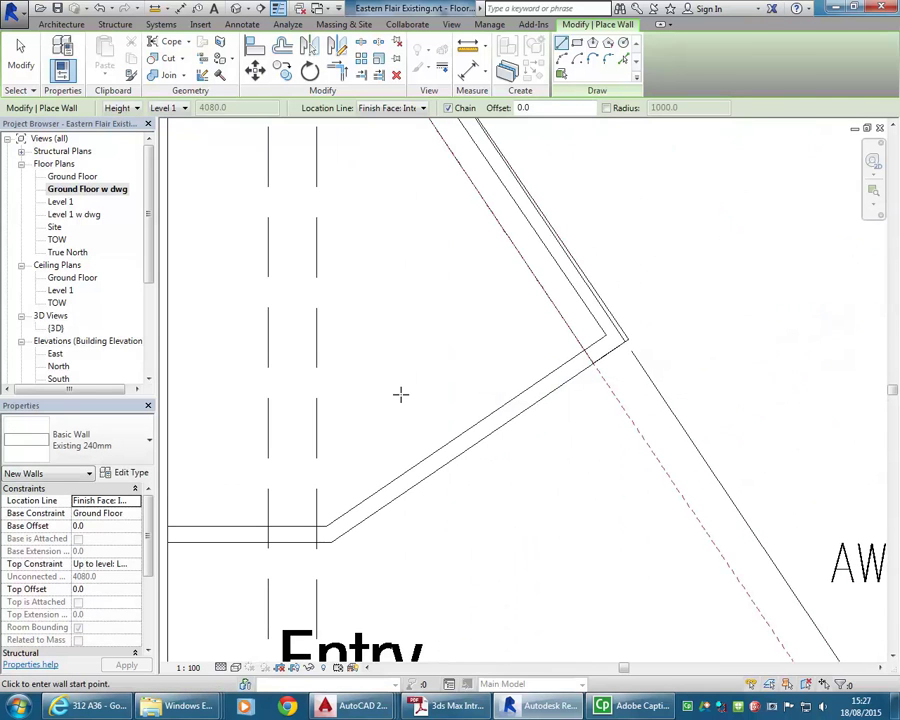
left_click(386, 109)
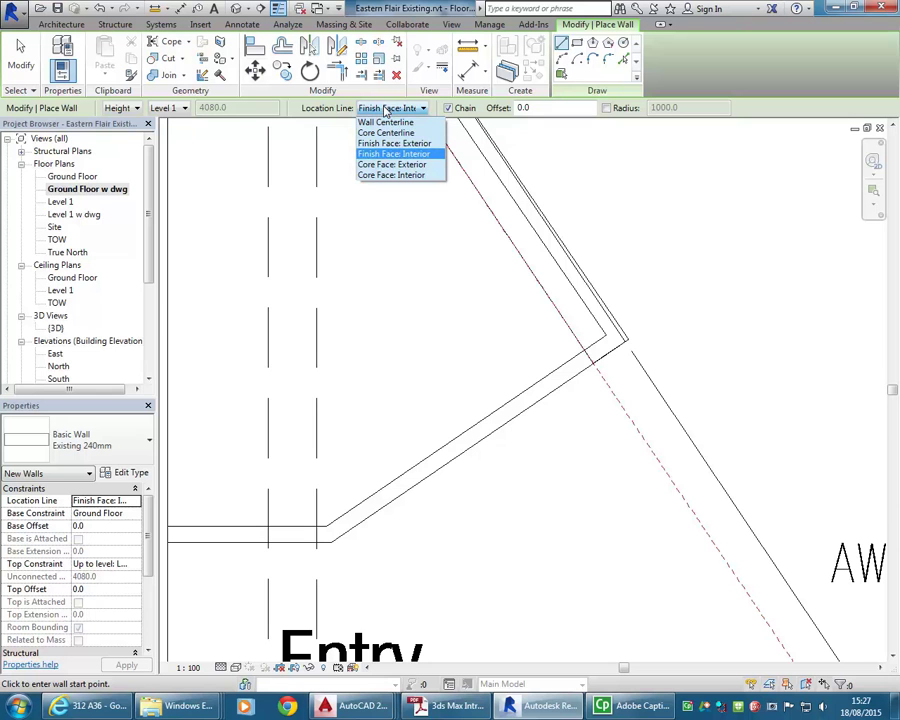
left_click(385, 144)
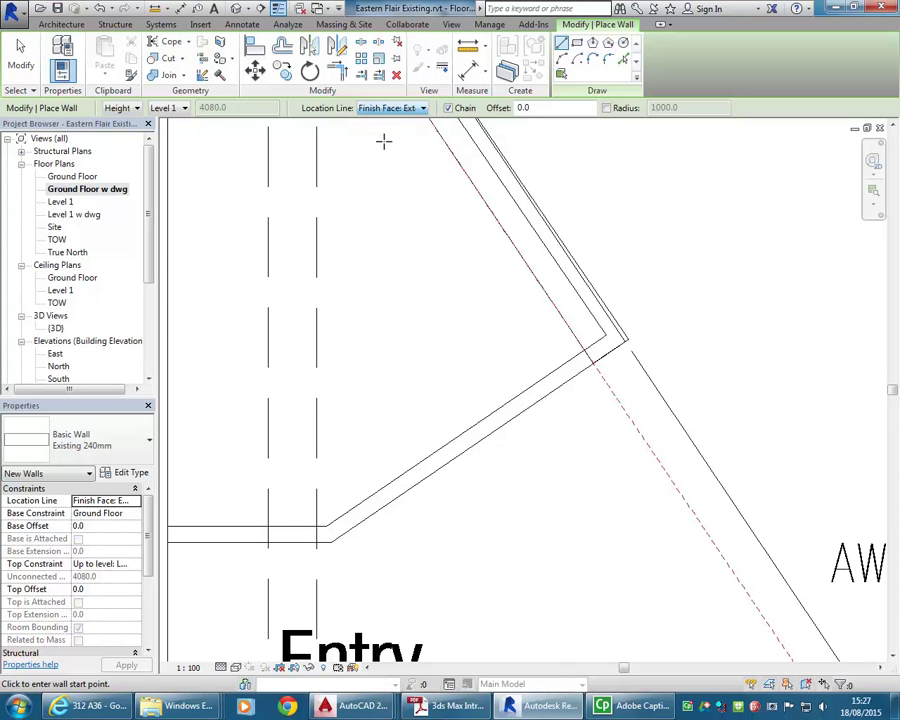
scroll(567, 354, "up", 3)
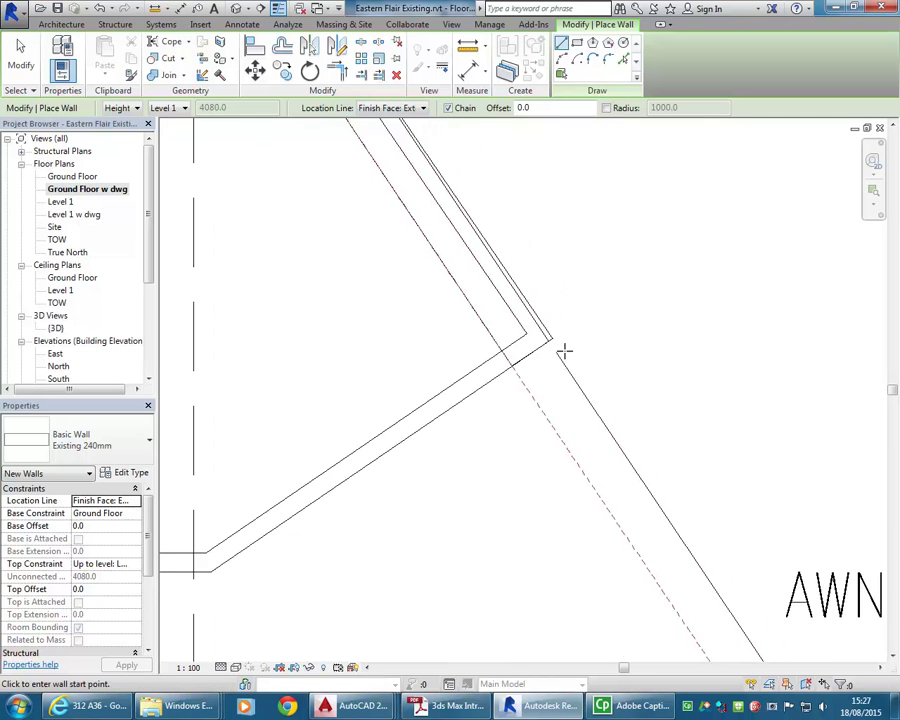
- Draw the angled entry wall from the outer corner of the upper King Street wall to the DWG bend, about 2210 mm long
left_click(522, 322)
scroll(360, 360, "down", 3)
scroll(292, 384, "up", 3)
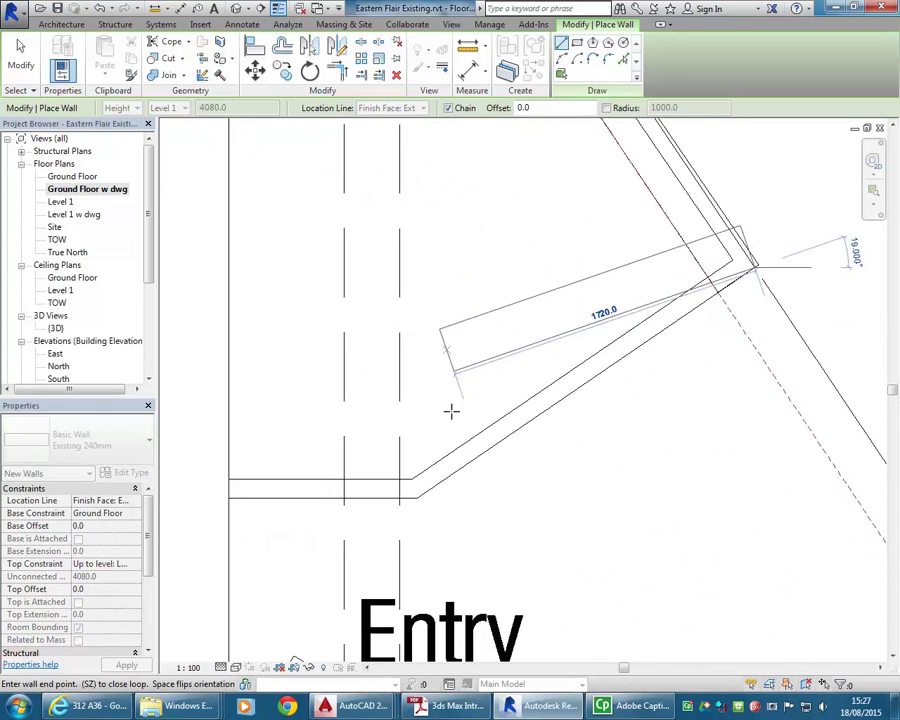
scroll(430, 452, "up", 2)
scroll(560, 395, "down", 2)
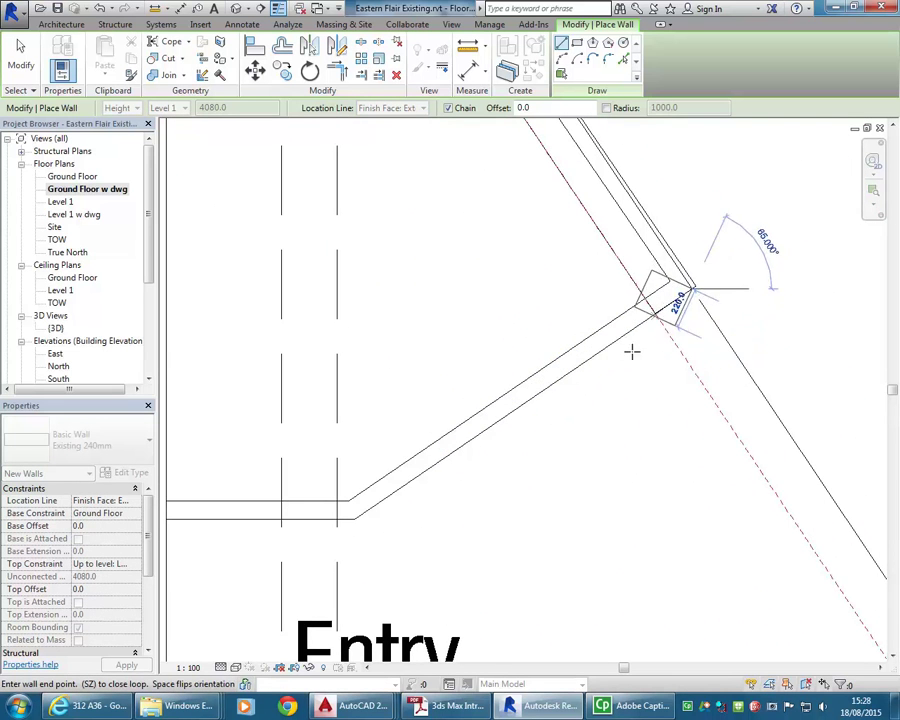
scroll(337, 497, "up", 2)
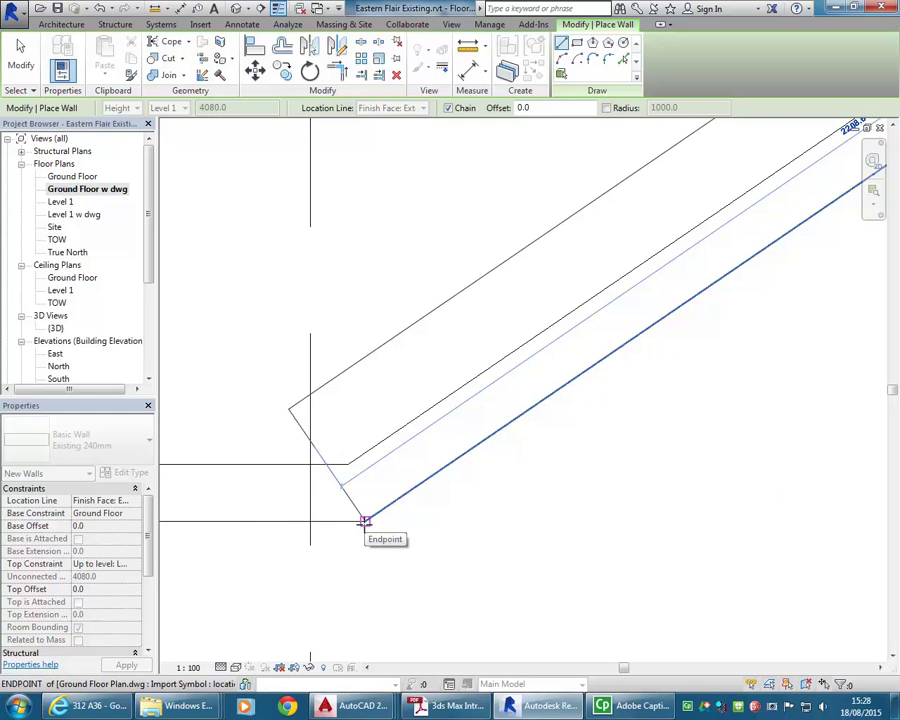
left_click(365, 521)
- Continue the upper entry wall horizontally about 1019 mm to the vertical DWG line and end the chain
scroll(322, 432, "up", 4)
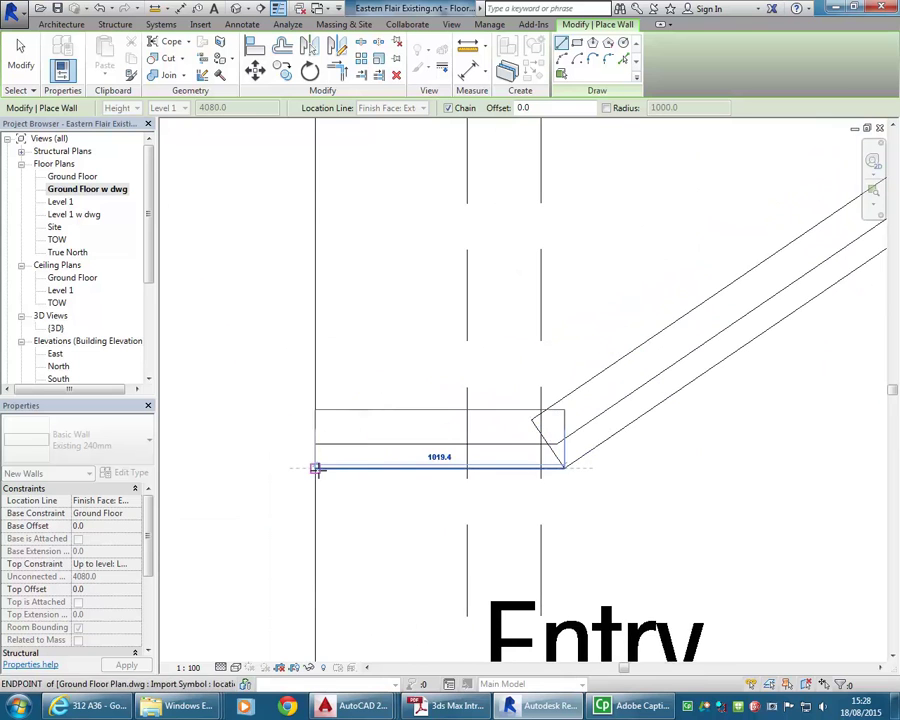
left_click(316, 468)
scroll(375, 362, "down", 5)
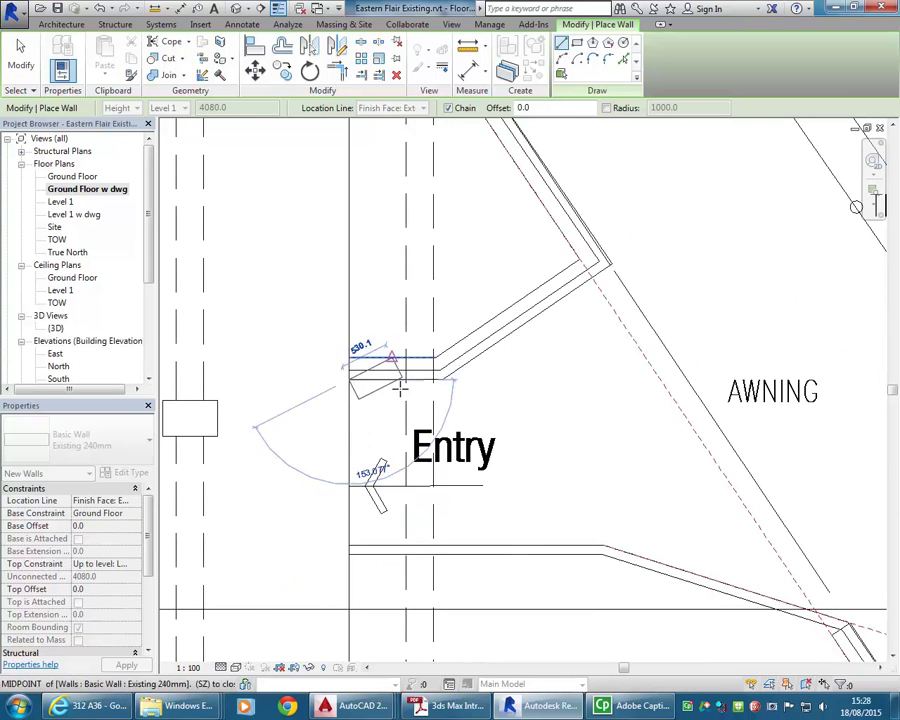
right_click(384, 370)
left_click(401, 382)
- Draw the lower angled entry wall from the lower King Street wall's outer corner to the DWG bend, about 2900 mm long, with its orientation flipped
middle_click_drag(504, 474, 418, 392)
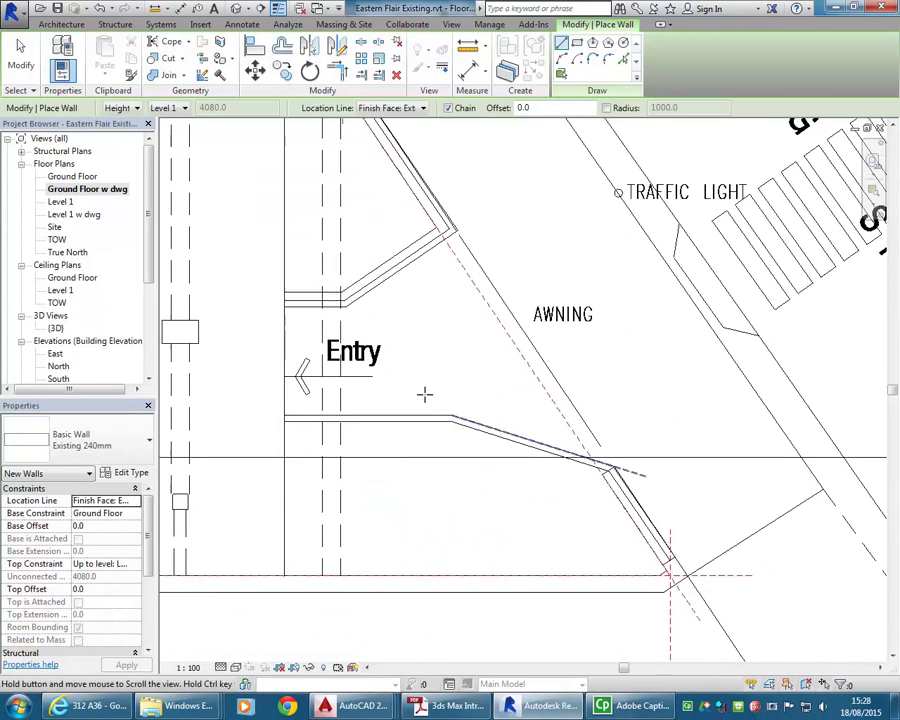
scroll(578, 453, "up", 2)
scroll(582, 470, "up", 4)
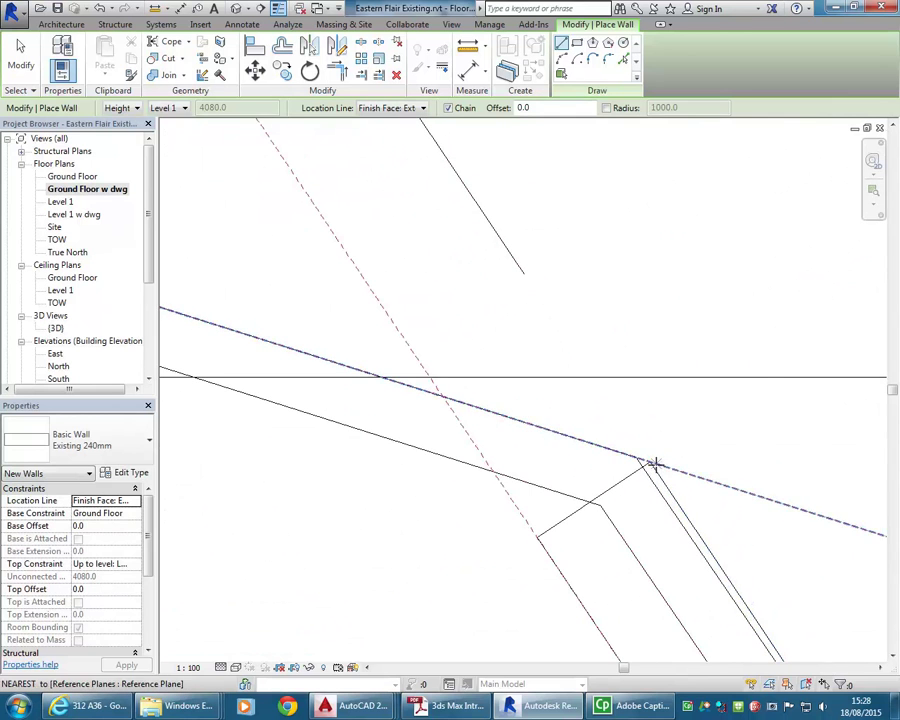
left_click(650, 463)
key("space")
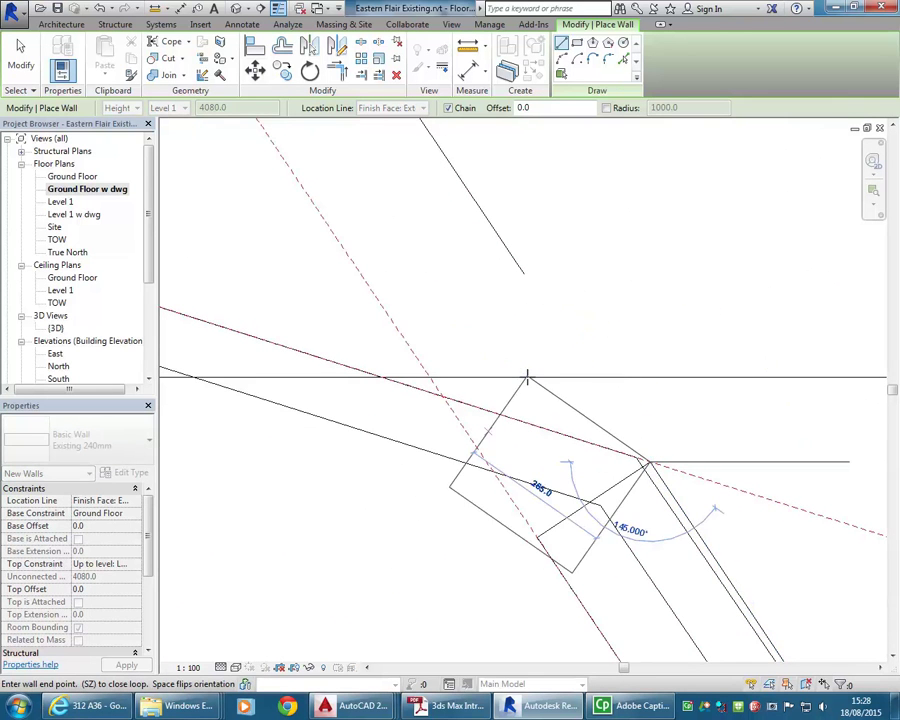
scroll(527, 377, "down", 3)
scroll(345, 299, "down", 2)
middle_click_drag(303, 297, 532, 346)
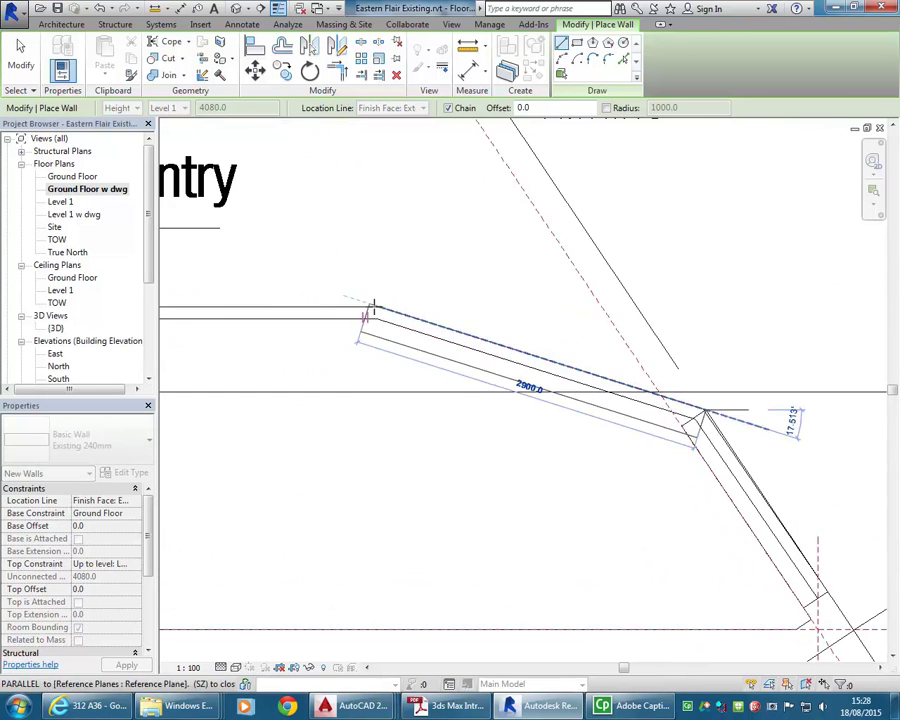
left_click(379, 307)
- Continue the lower entry wall horizontally to the vertical DWG line and finish placing walls
scroll(290, 290, "down", 2)
scroll(316, 313, "up", 2)
scroll(320, 310, "up", 3)
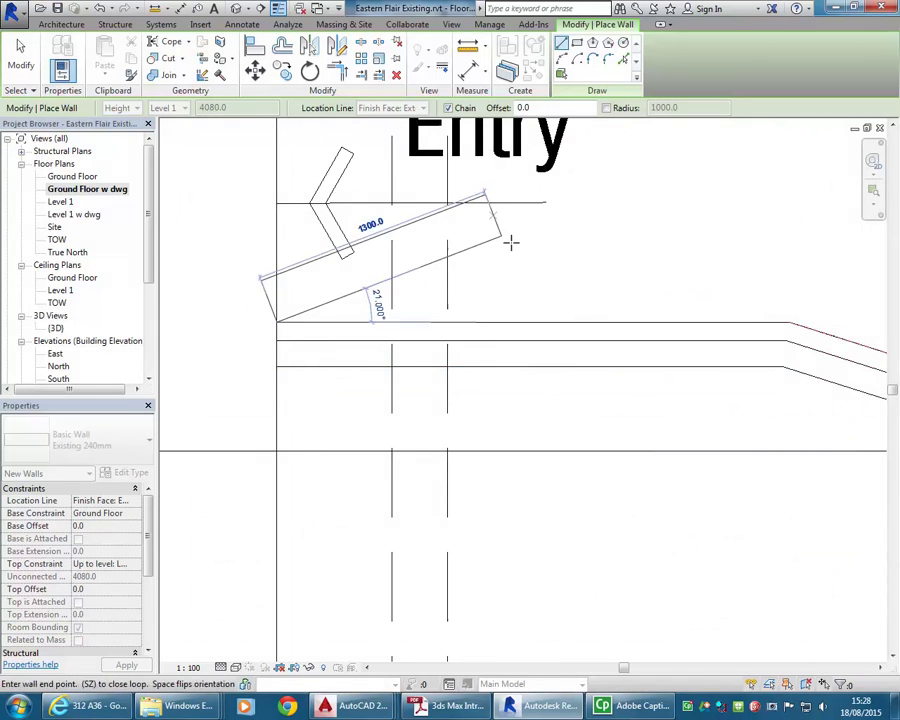
left_click(280, 322)
right_click(506, 238)
left_click(521, 248)
right_click(523, 248)
left_click(562, 262)
- Turn off thin-line display for the ground-floor plan with the entry walls in view
scroll(543, 312, "down", 2)
middle_click_drag(544, 316, 412, 474)
scroll(364, 525, "down", 1)
left_click(401, 301)
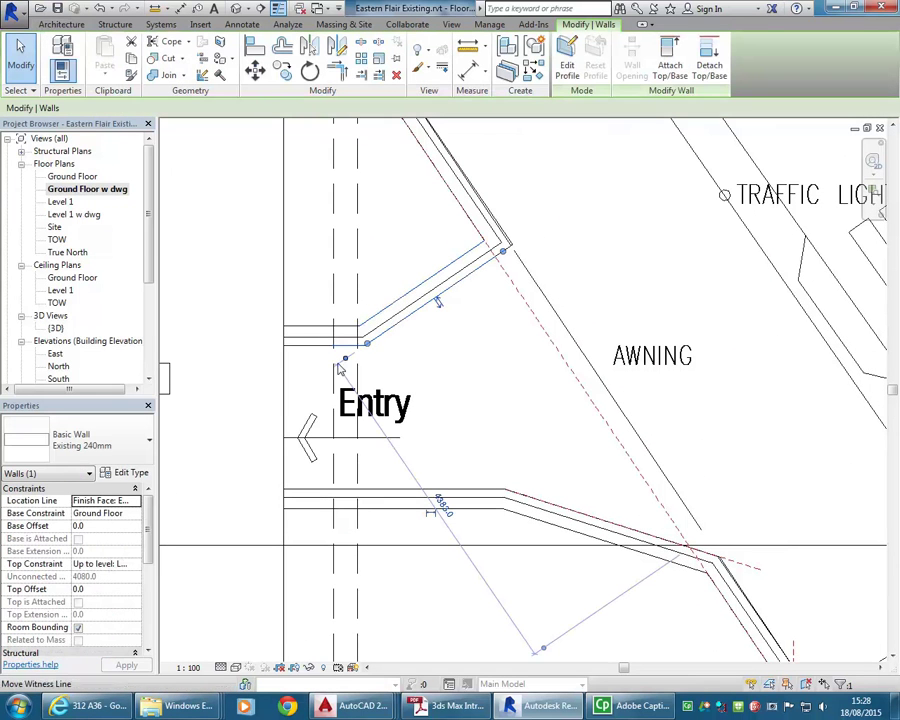
left_click(281, 9)
left_click(453, 392)
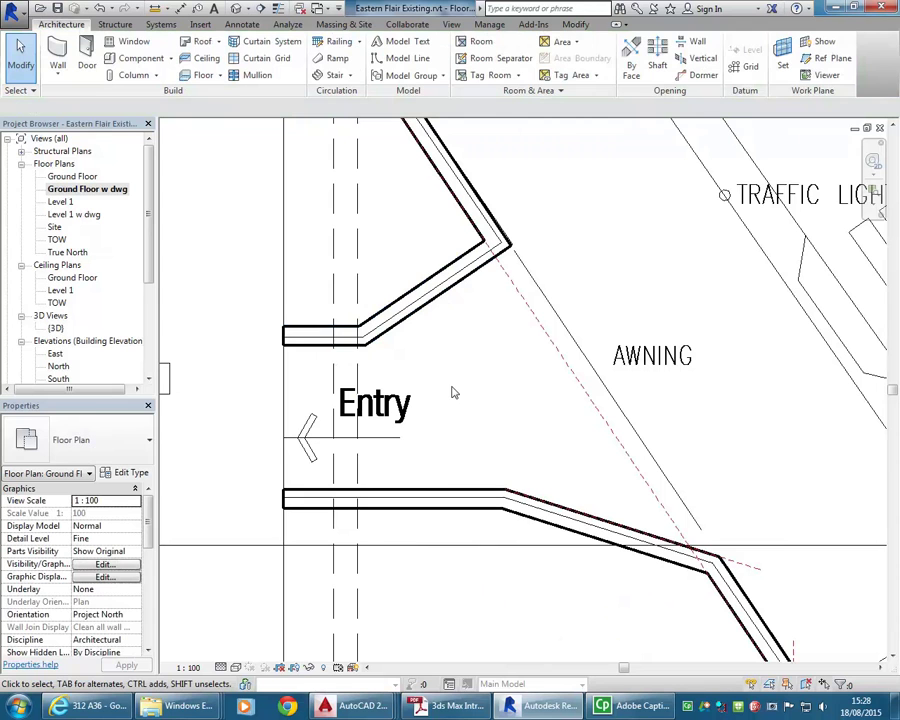
- Select the four entry walls and set their top offset to -700 from Level 1
left_click(412, 301)
left_click(306, 330, "ctrl")
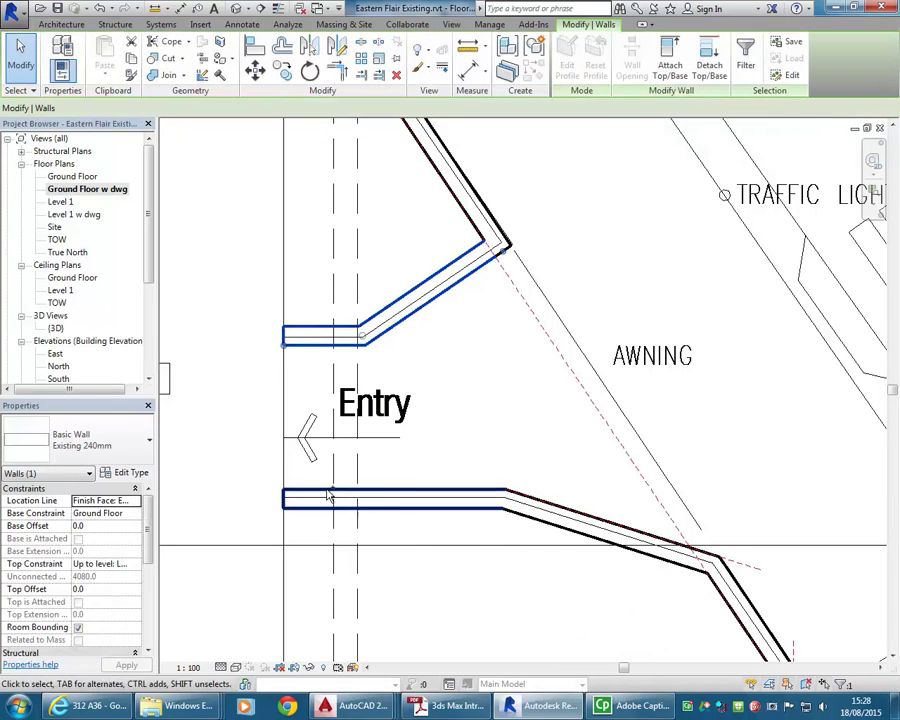
left_click(543, 520, "ctrl")
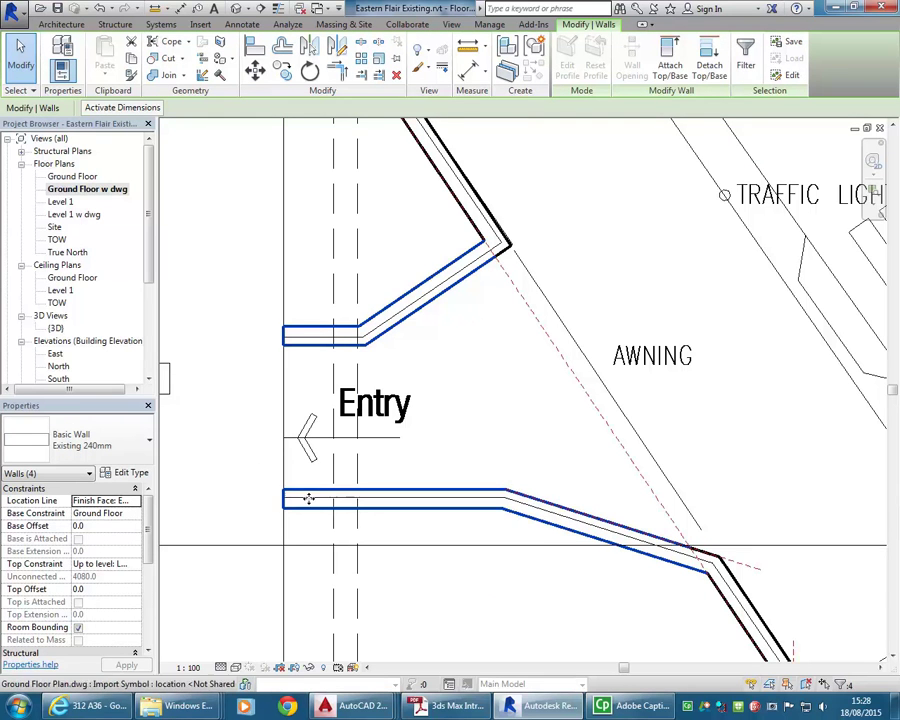
scroll(530, 344, "down", 1)
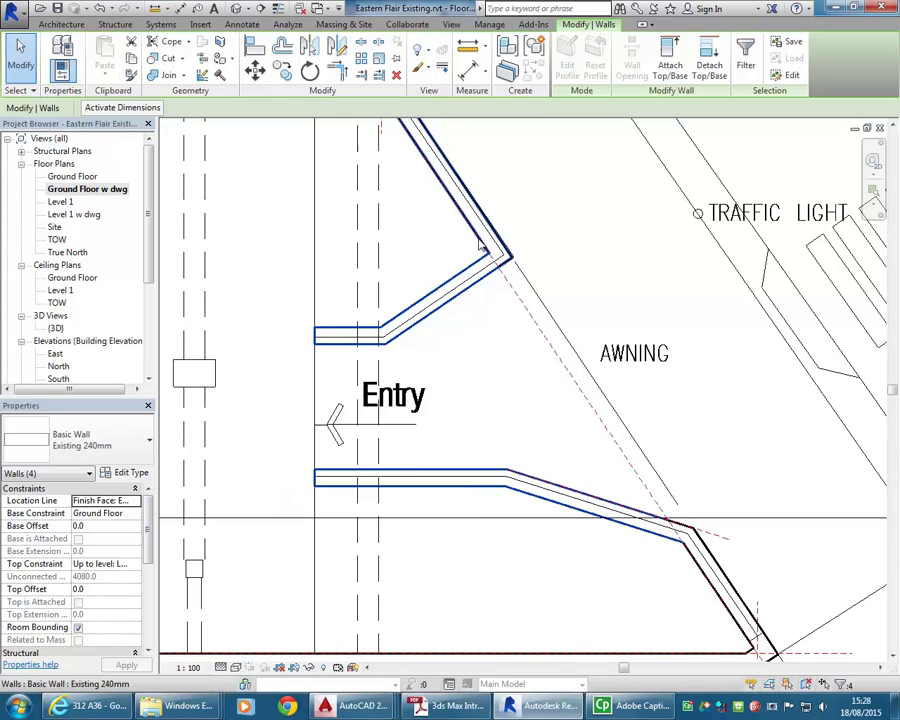
left_click(90, 589)
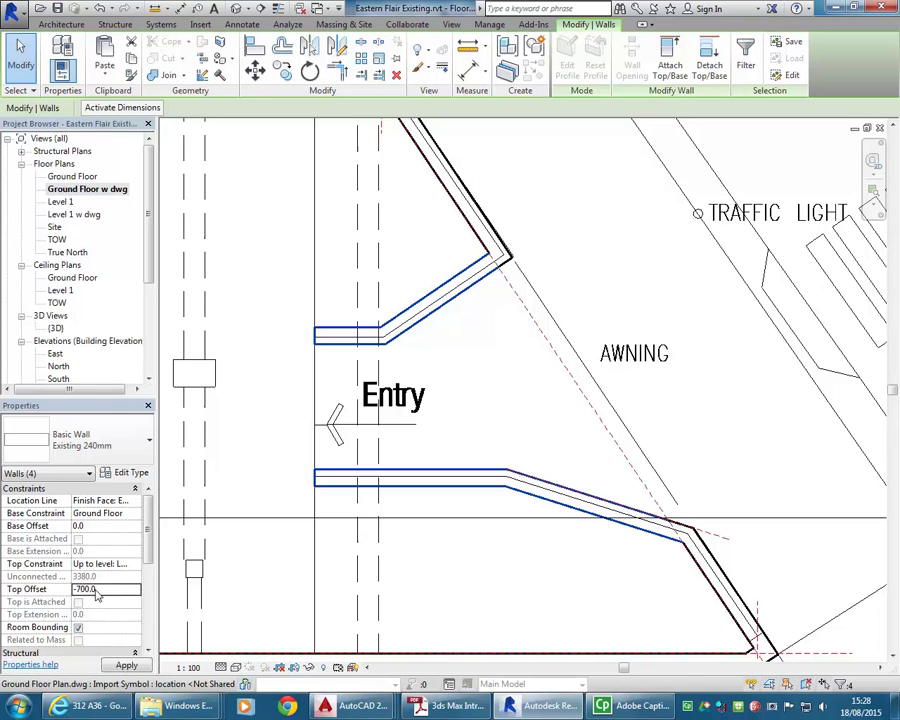
type("-700.0")
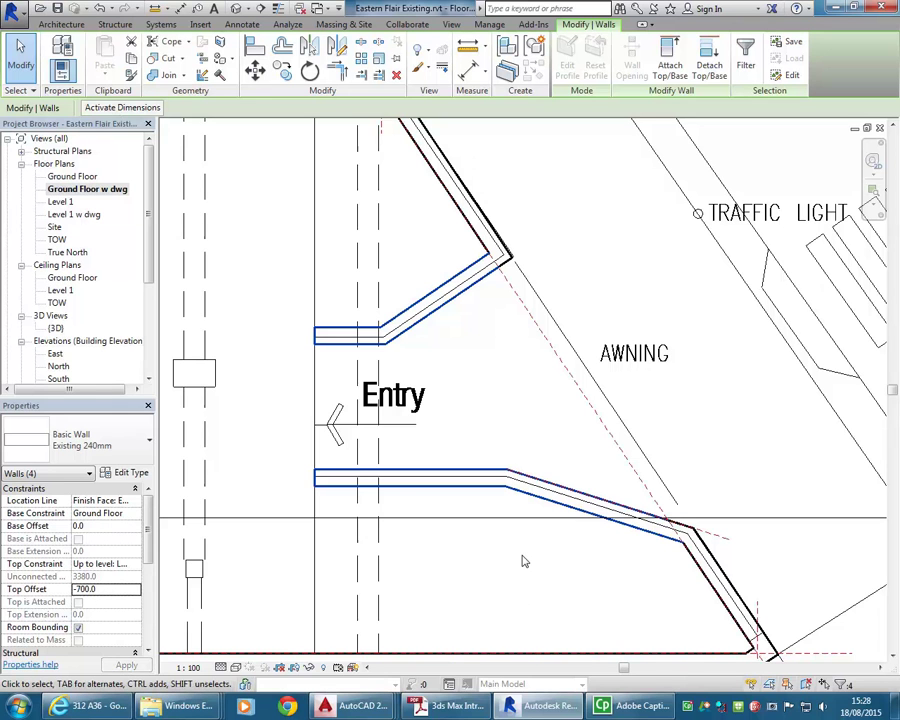
left_click(524, 561)
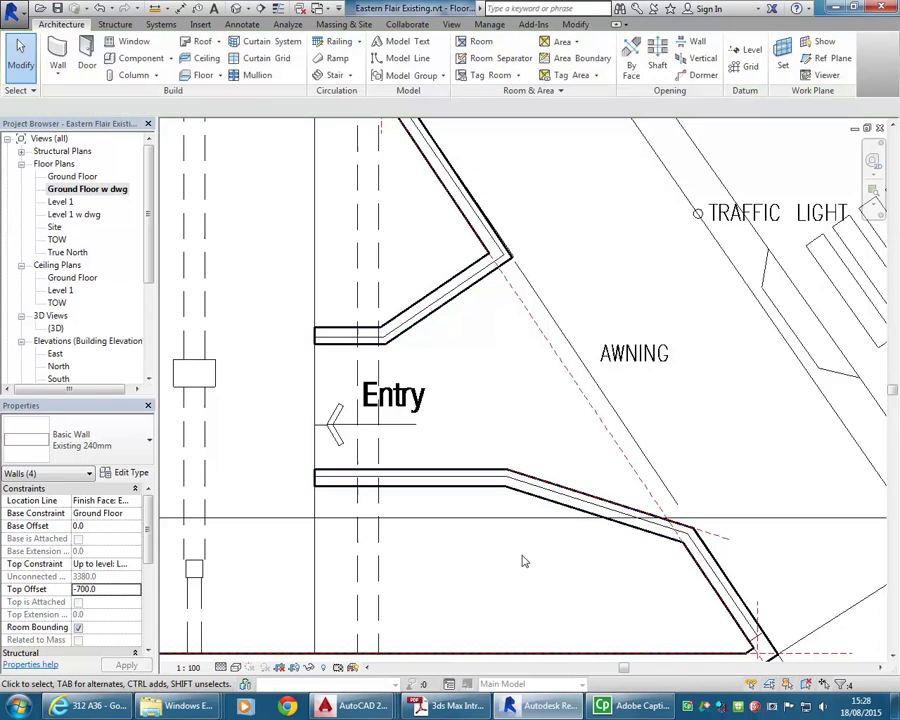
- Examine the entry walls and the awning in the 3D view from behind and from the street side
double_click(57, 327)
middle_click_drag(346, 404, 806, 462, "shift")
scroll(699, 520, "up", 4)
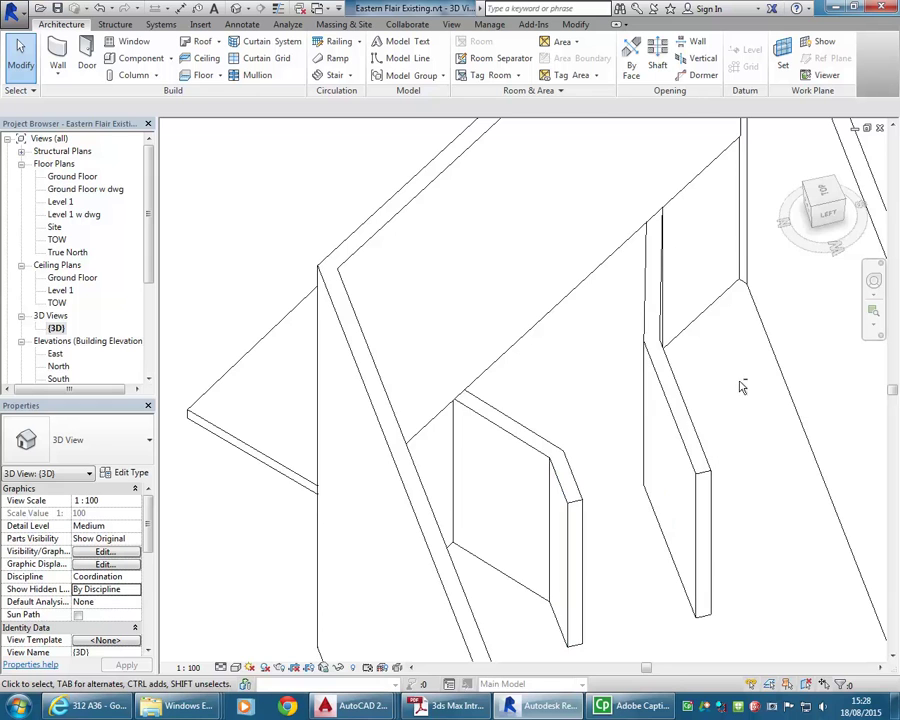
middle_click_drag(742, 387, 641, 412, "shift")
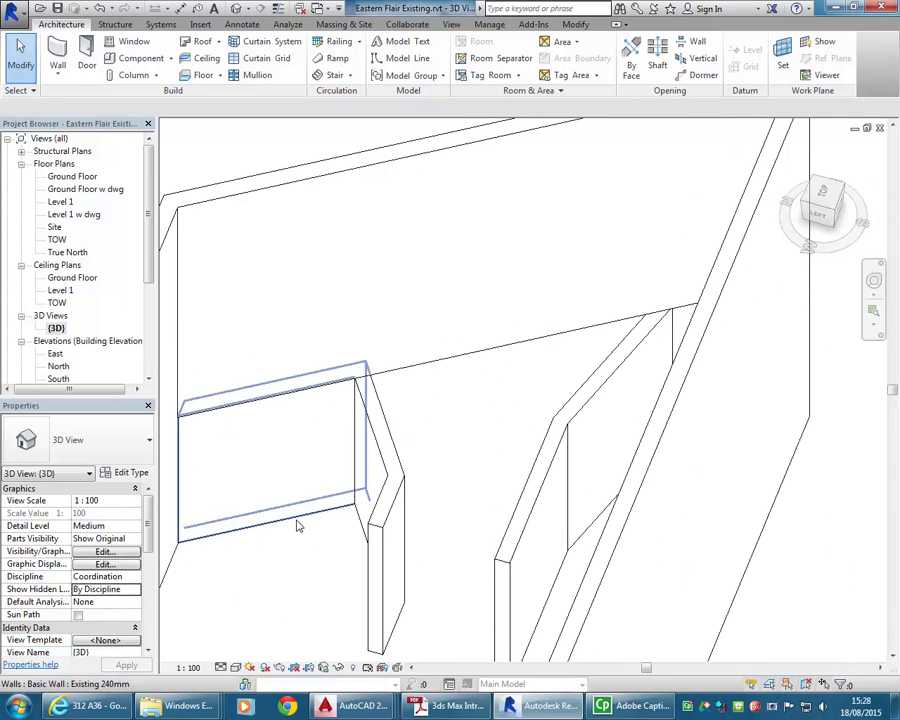
middle_click_drag(297, 526, 386, 464, "shift")
middle_click_drag(487, 537, 502, 571)
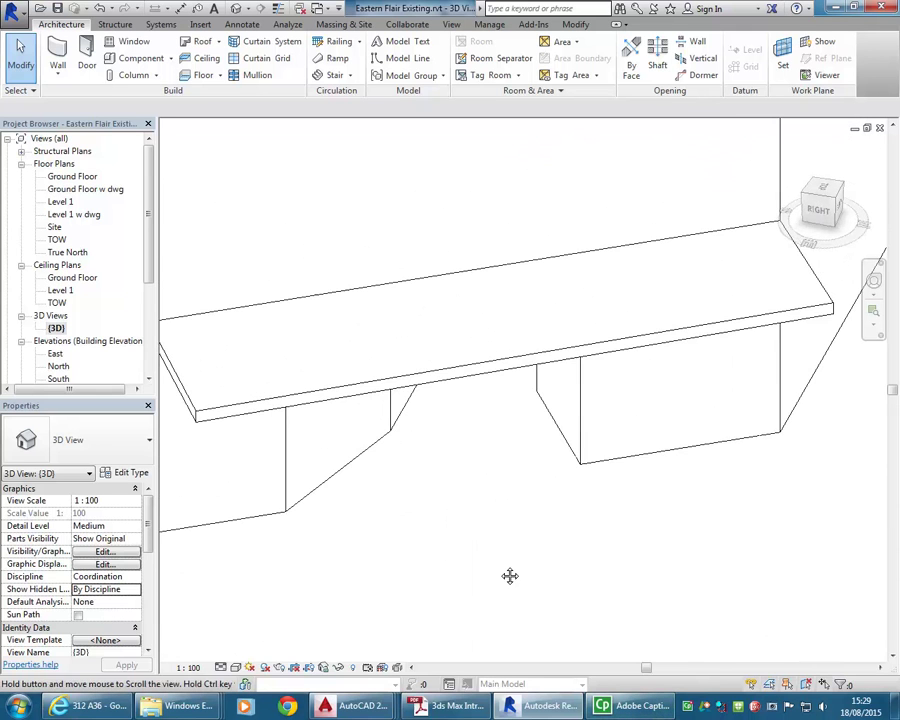
middle_click_drag(403, 518, 520, 551)
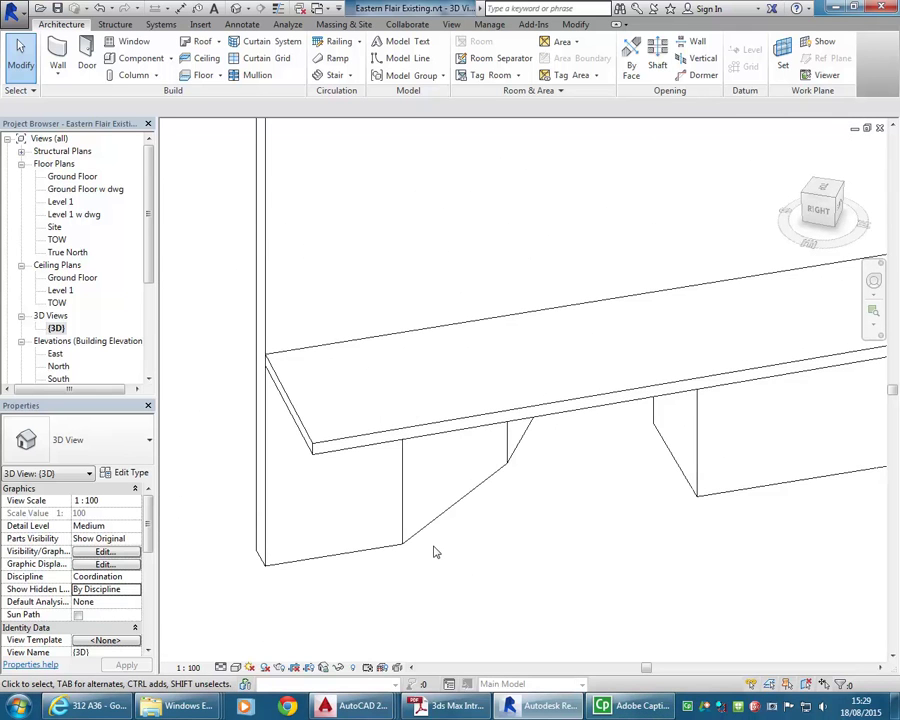
middle_click_drag(434, 551, 403, 548, "shift")
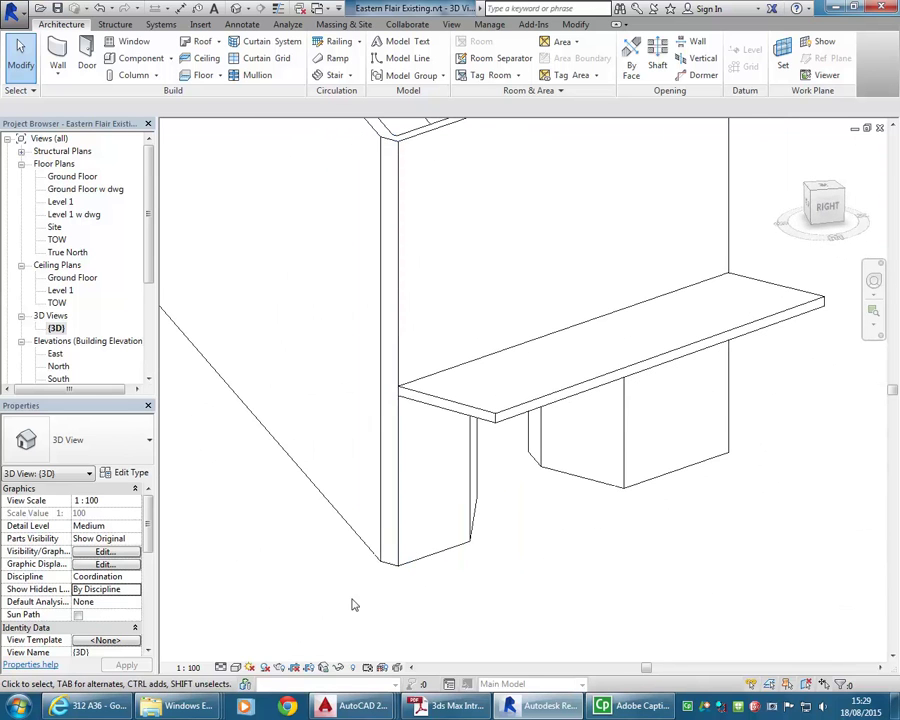
- Switch to Google Street View and examine the base of the Eastern Flair shopfront up close
left_click(88, 706)
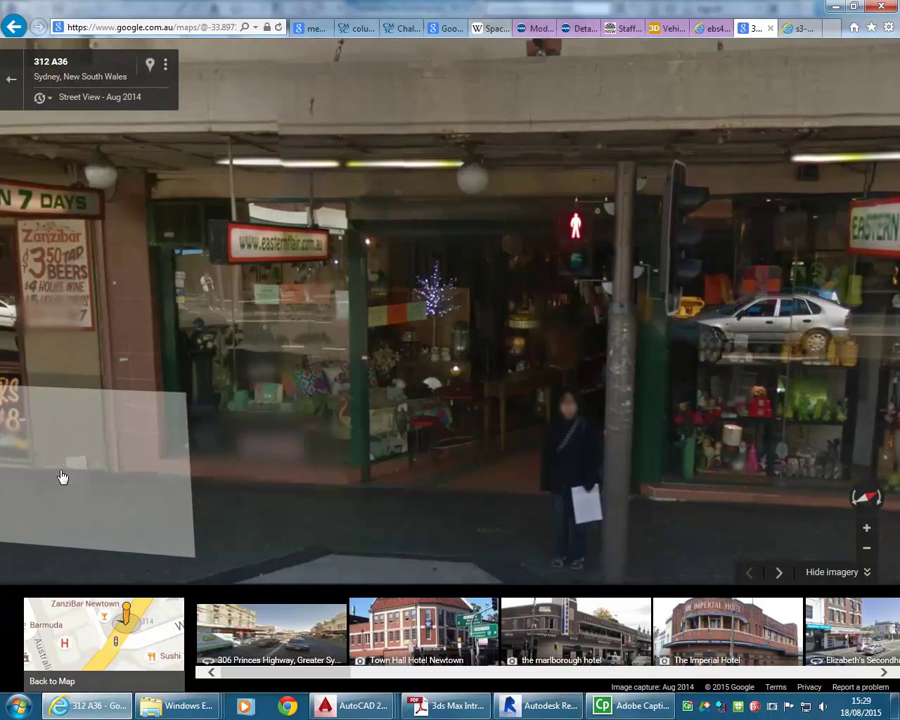
left_click(100, 466)
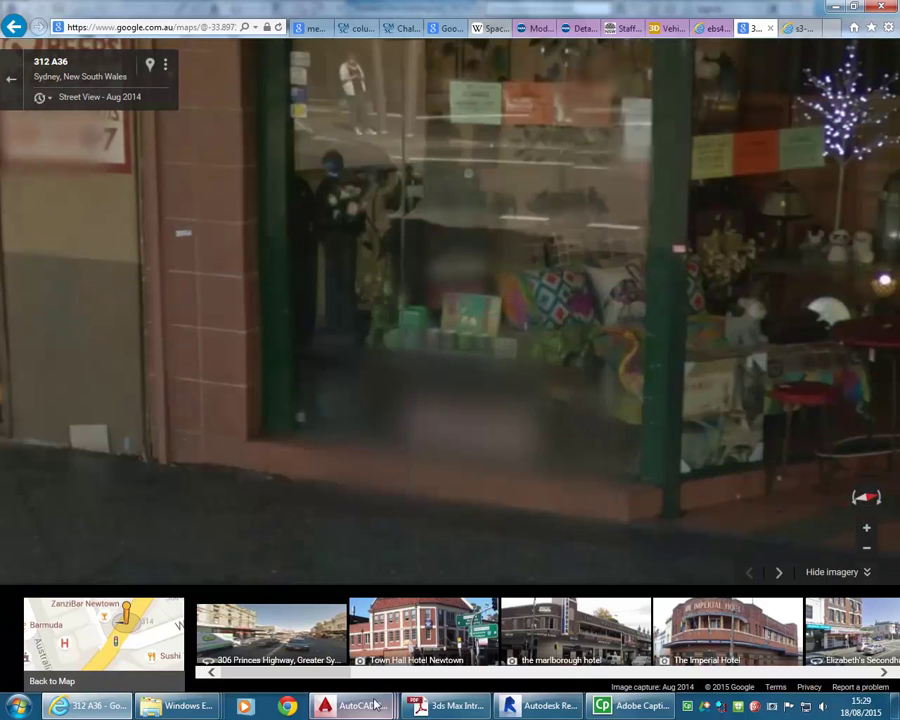
- Switch to the EasternFlair-Existing drawing in AutoCAD and examine the awning levels along King Street on the survey plan
mouse_move(328, 710)
left_click(214, 634)
scroll(259, 447, "down", 5)
scroll(259, 447, "down", 3)
scroll(283, 472, "up", 8)
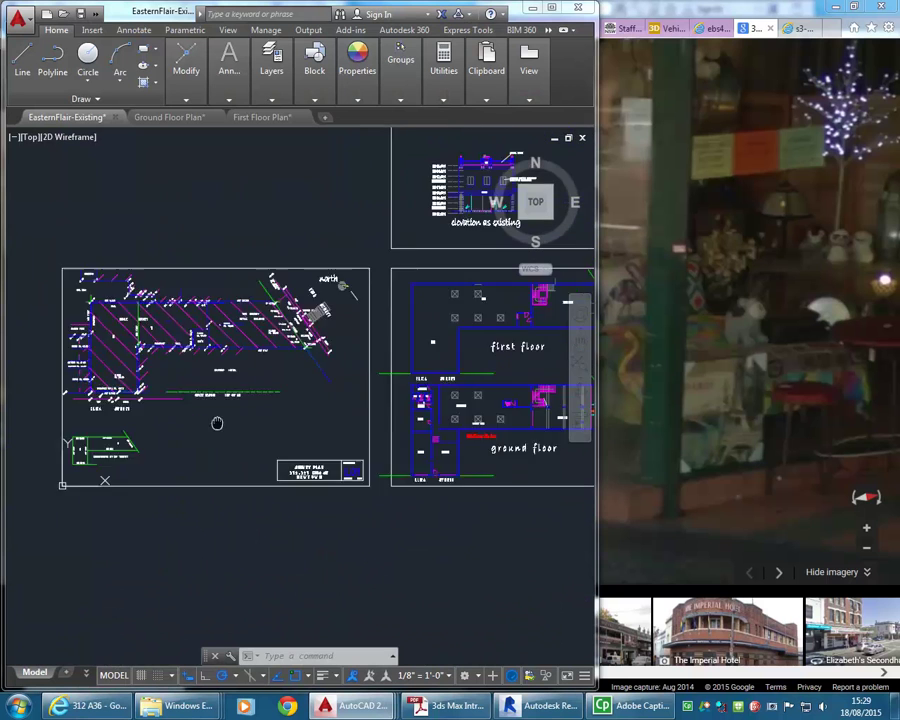
scroll(260, 372, "up", 6)
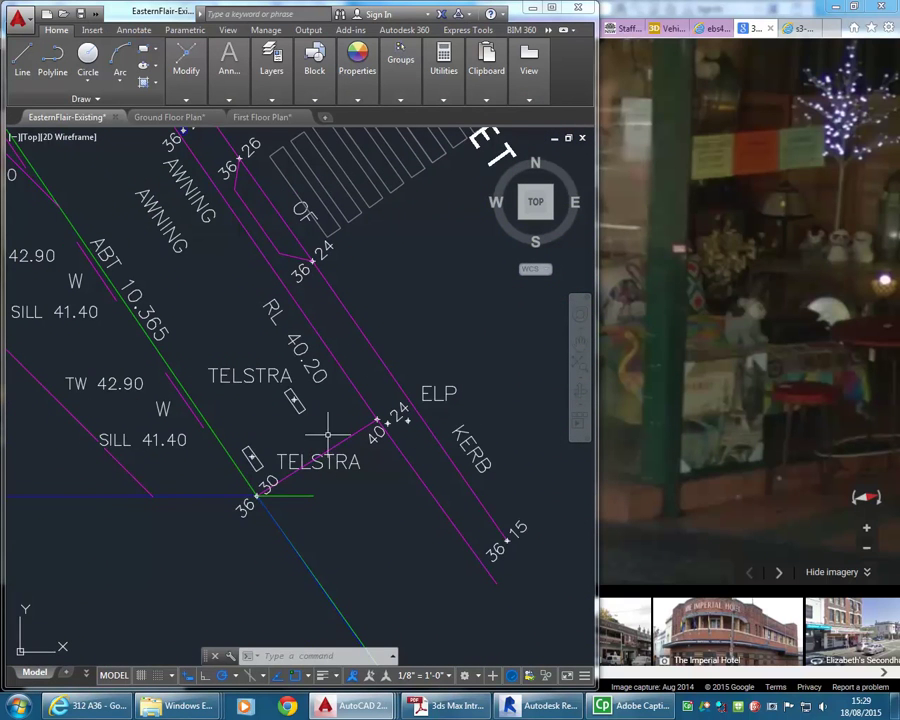
middle_click_drag(328, 432, 356, 435)
mouse_move(257, 345)
middle_mouse_down()
mouse_move(464, 484)
mouse_move(272, 315)
middle_mouse_up()
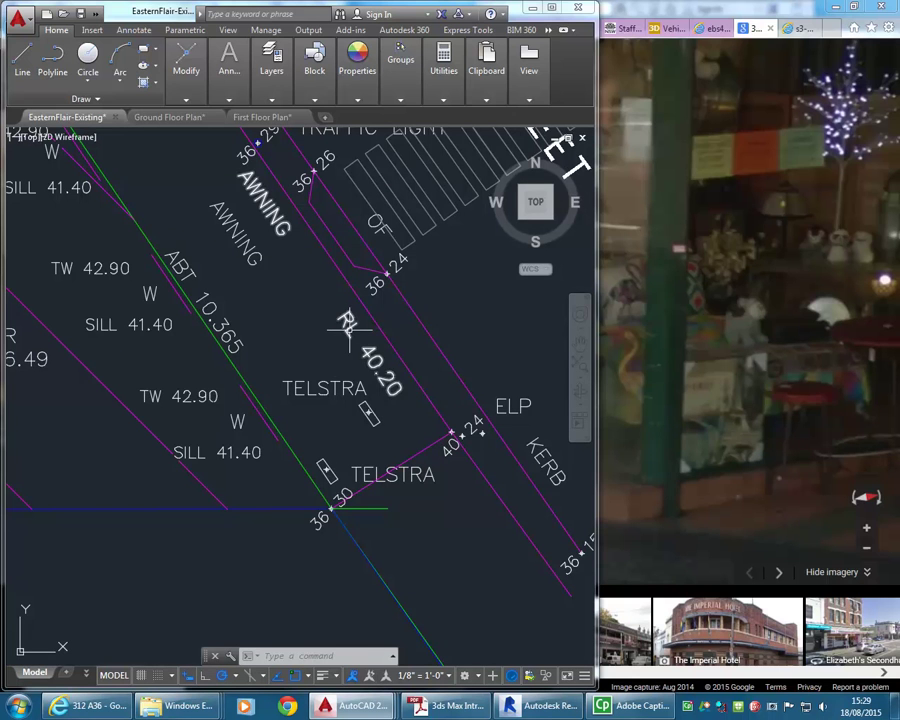
scroll(345, 330, "down", 1)
scroll(357, 392, "down", 3)
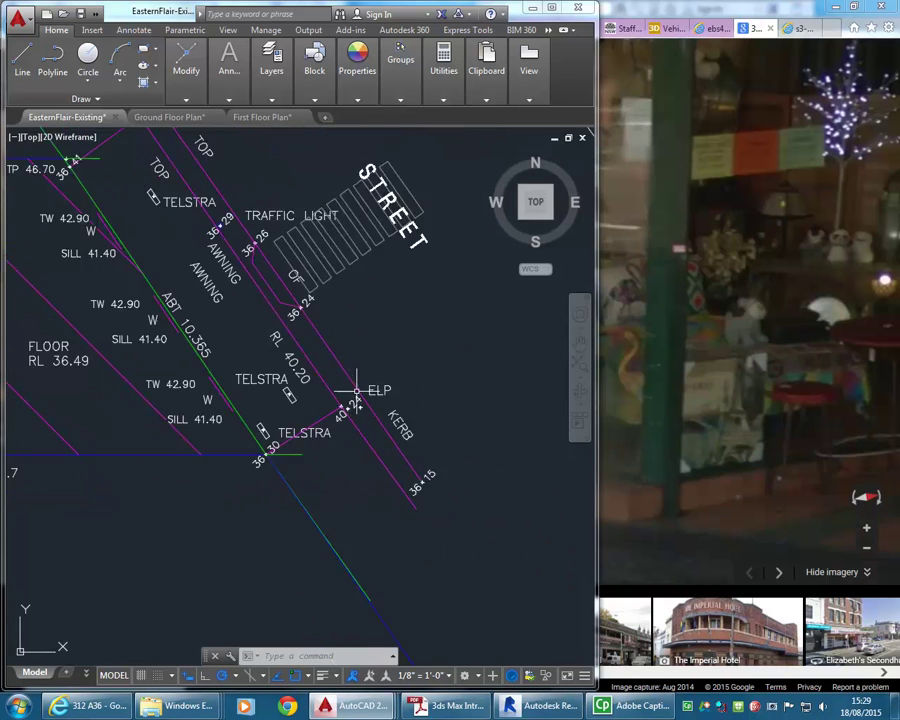
- Compare the ground spot levels at both ends of the King Street boundary with the floor level on the survey plan
scroll(198, 250, "up", 4)
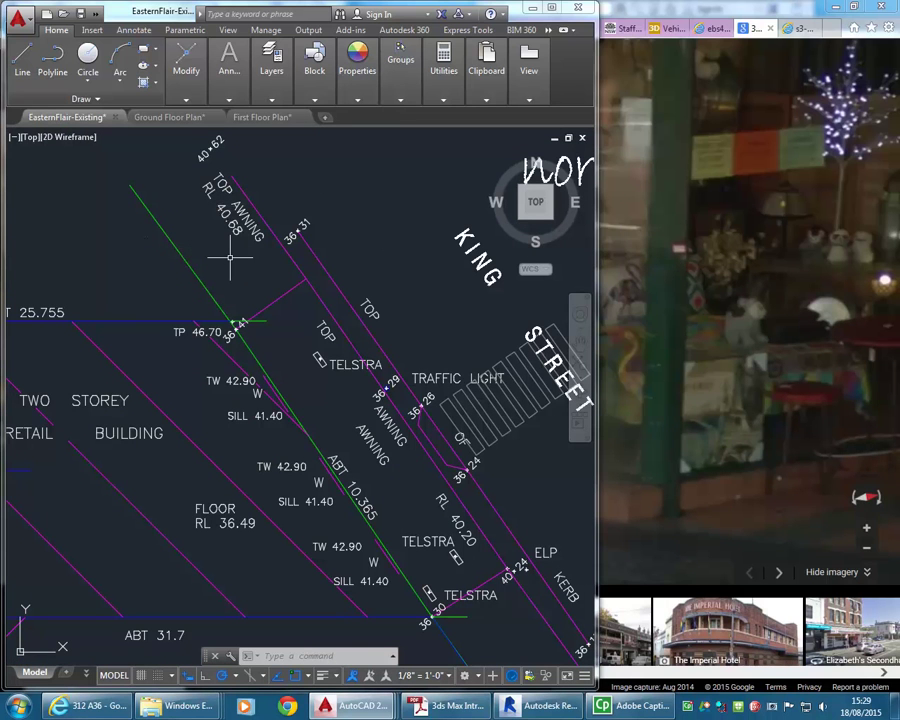
middle_click_drag(318, 381, 254, 321)
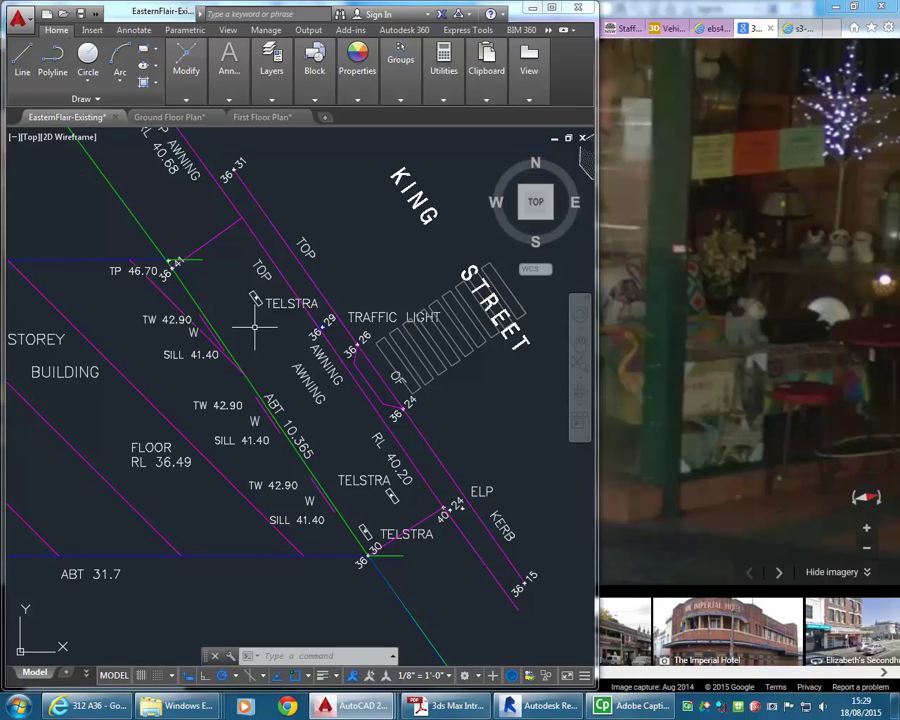
scroll(334, 596, "up", 6)
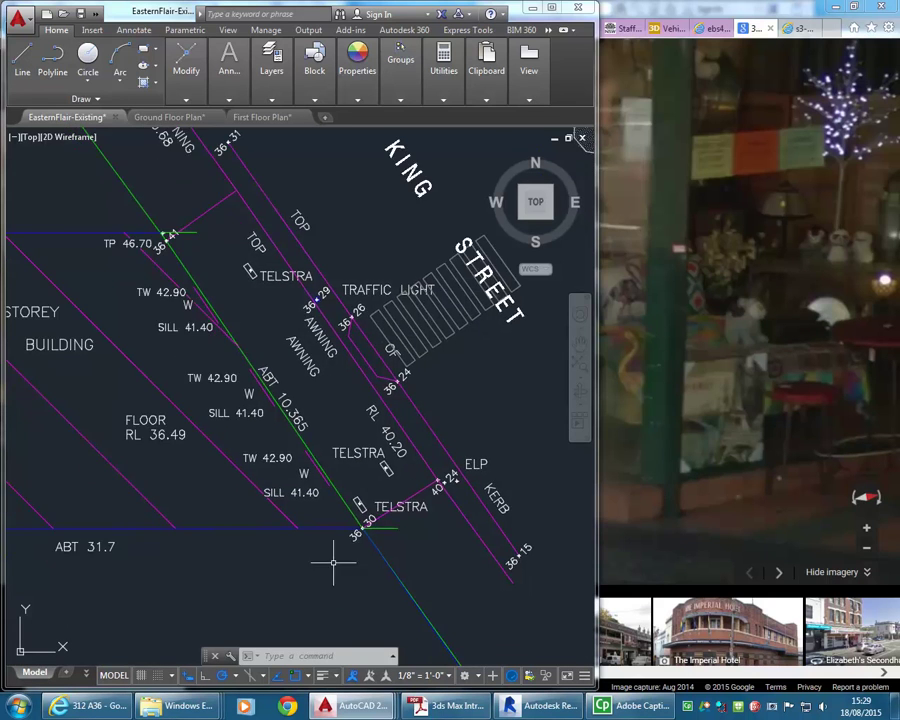
scroll(300, 580, "down", 5)
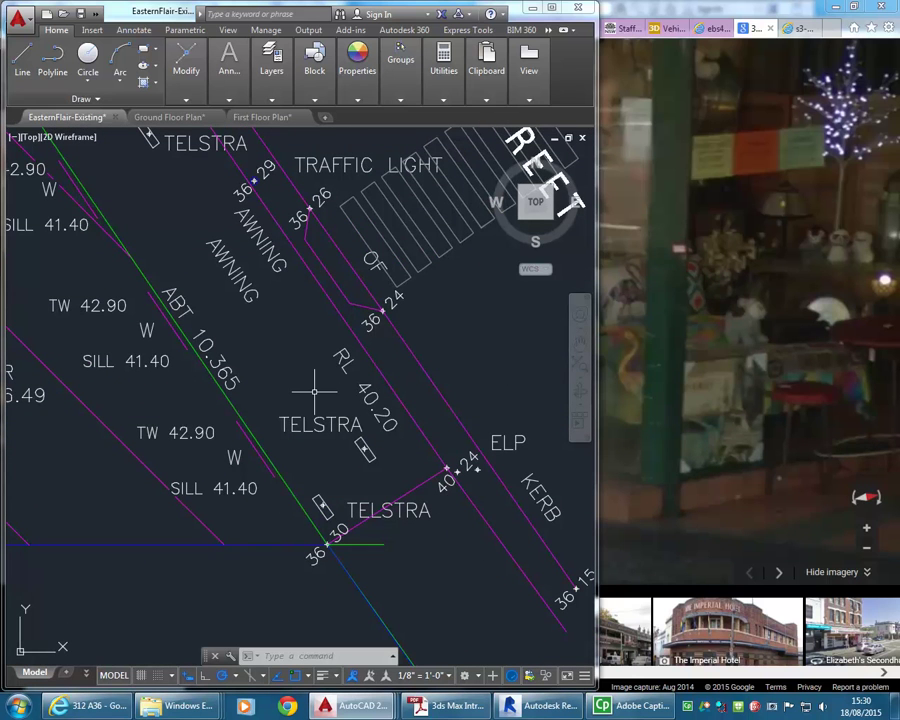
scroll(314, 390, "down", 3)
middle_click_drag(301, 390, 450, 458)
scroll(376, 476, "up", 3)
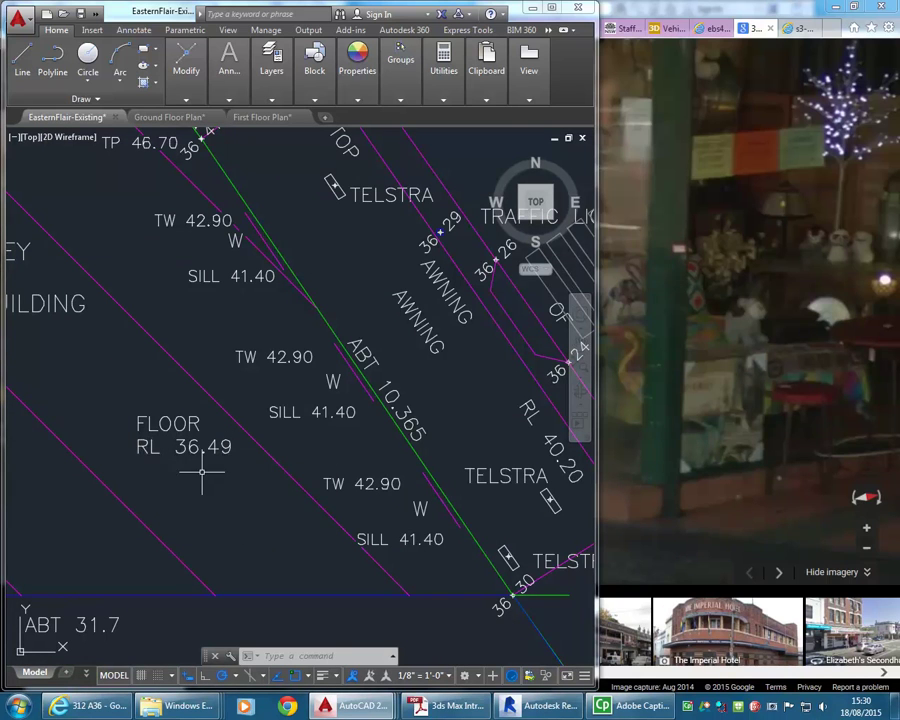
- Switch to Revit and set the base offset of the eight ground-floor King Street entry and adjoining walls to -190
left_click(536, 706)
middle_click_drag(336, 428, 392, 556)
left_click(390, 562)
left_click(350, 555, "ctrl")
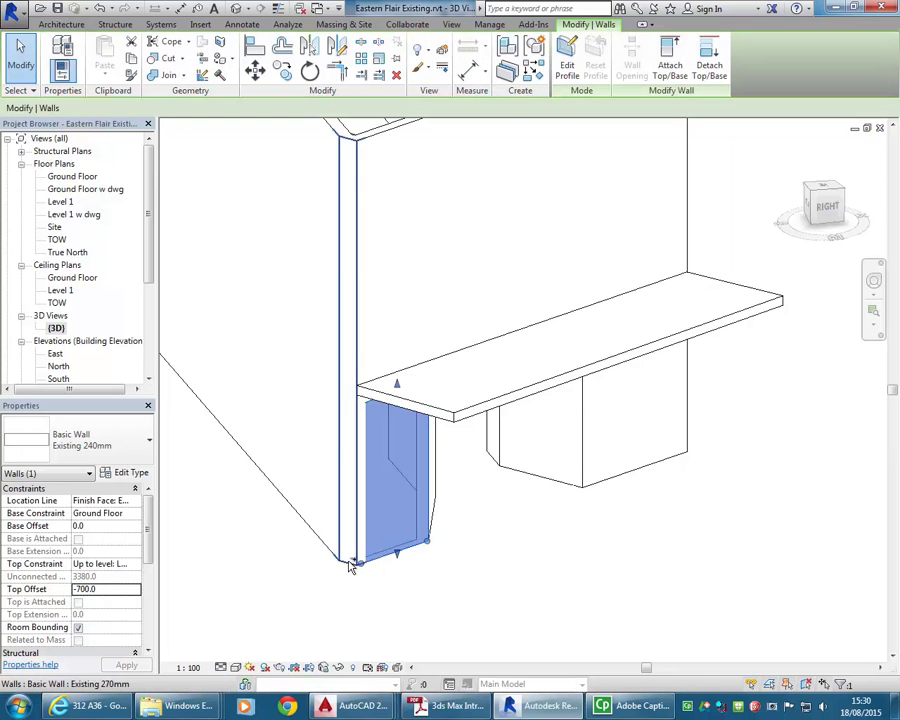
left_click(436, 514, "ctrl")
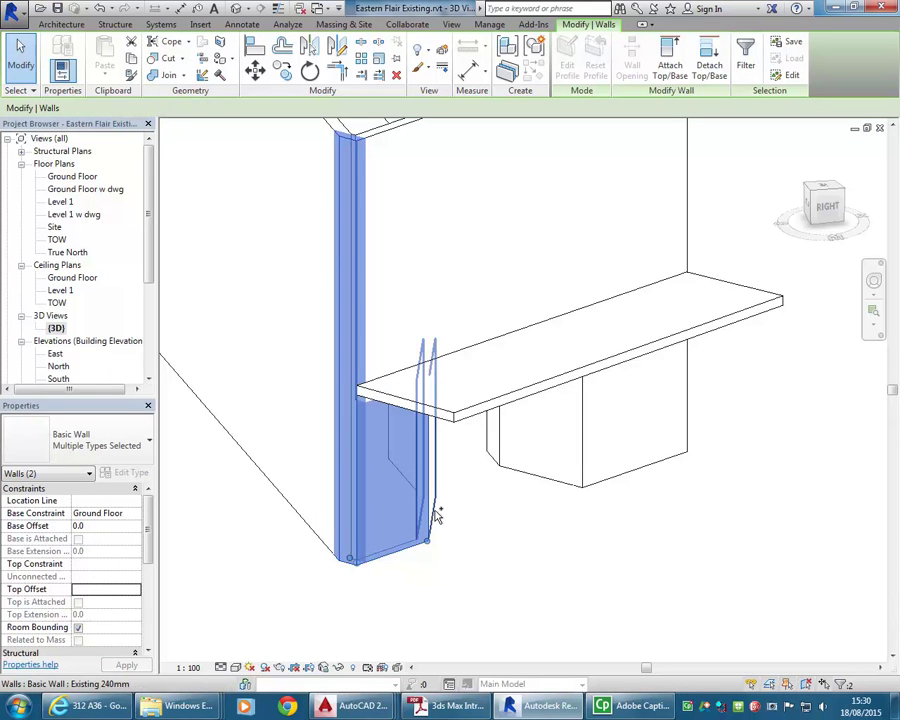
mouse_move(516, 513)
middle_mouse_down("shift")
mouse_move(424, 520)
mouse_move(514, 520)
middle_mouse_up("shift")
left_click(518, 510, "ctrl")
middle_click_drag(449, 530, 598, 510, "shift")
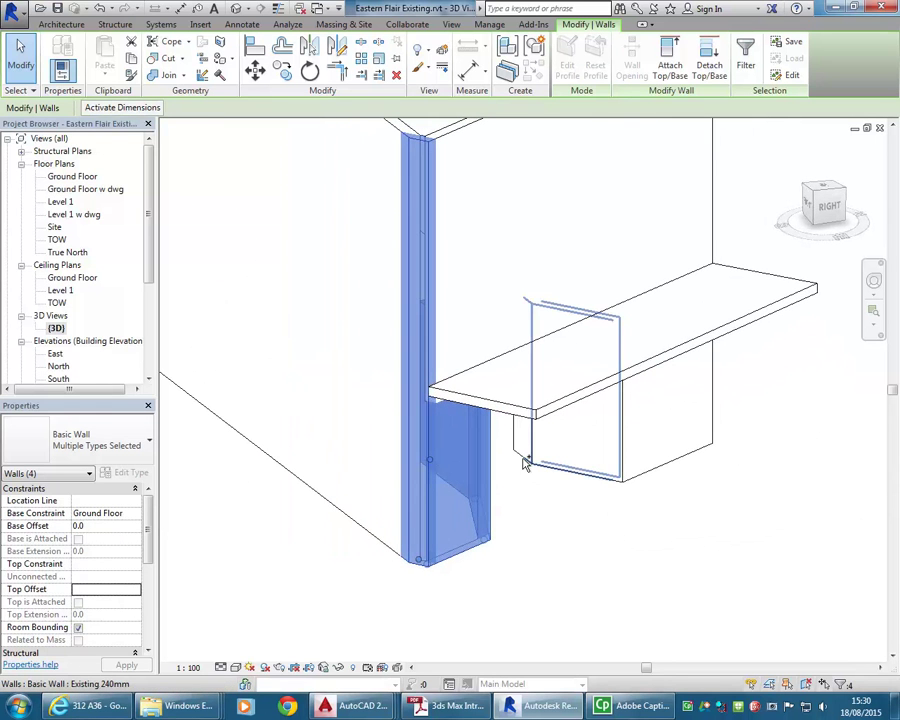
left_click(528, 478, "ctrl")
left_click(616, 480, "ctrl")
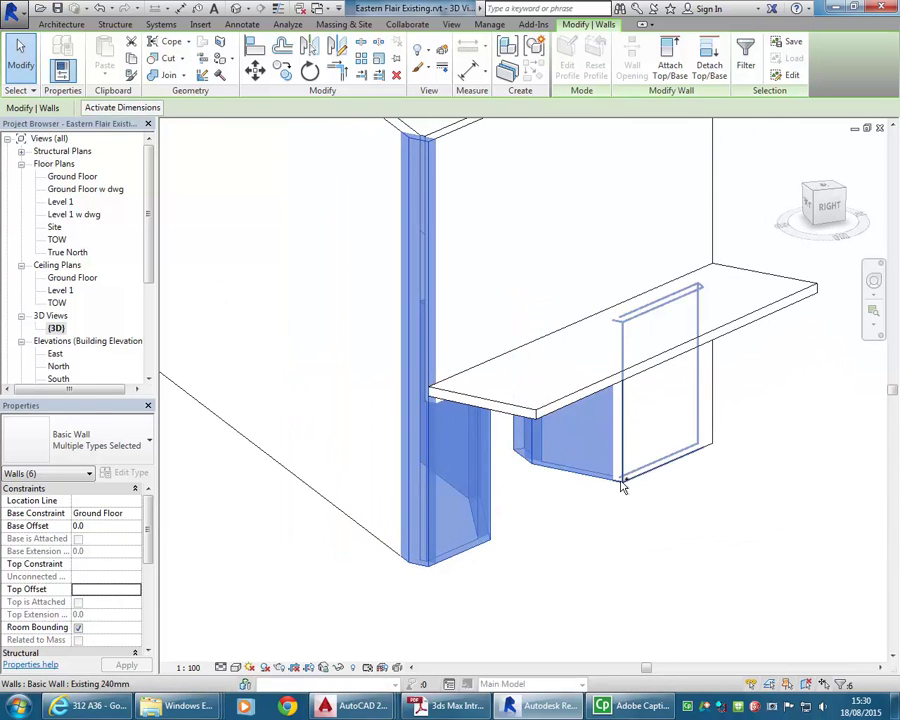
left_click(650, 462, "ctrl")
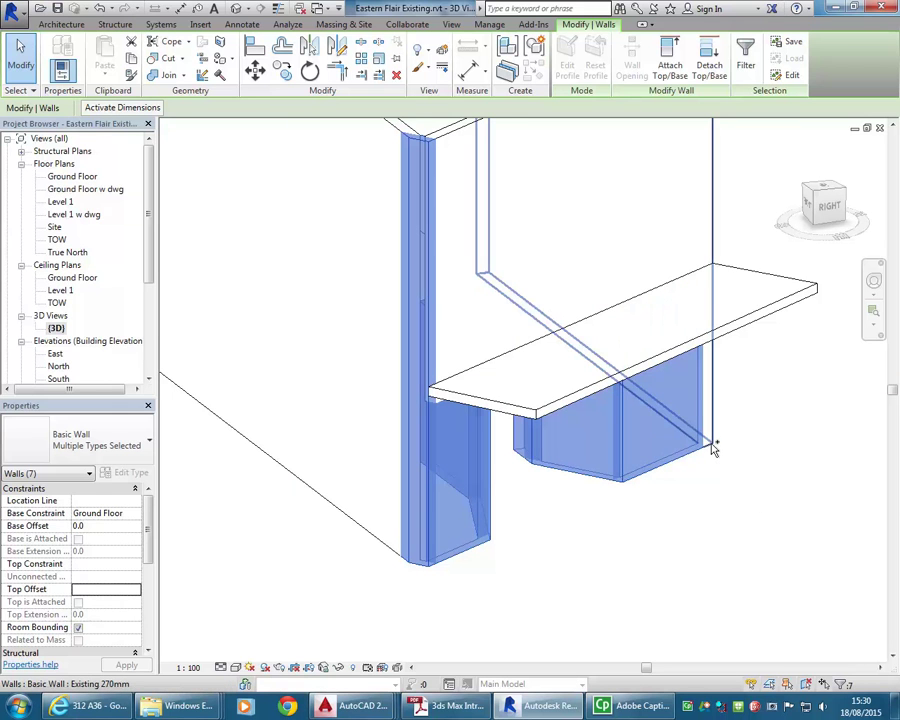
left_click(713, 448, "ctrl")
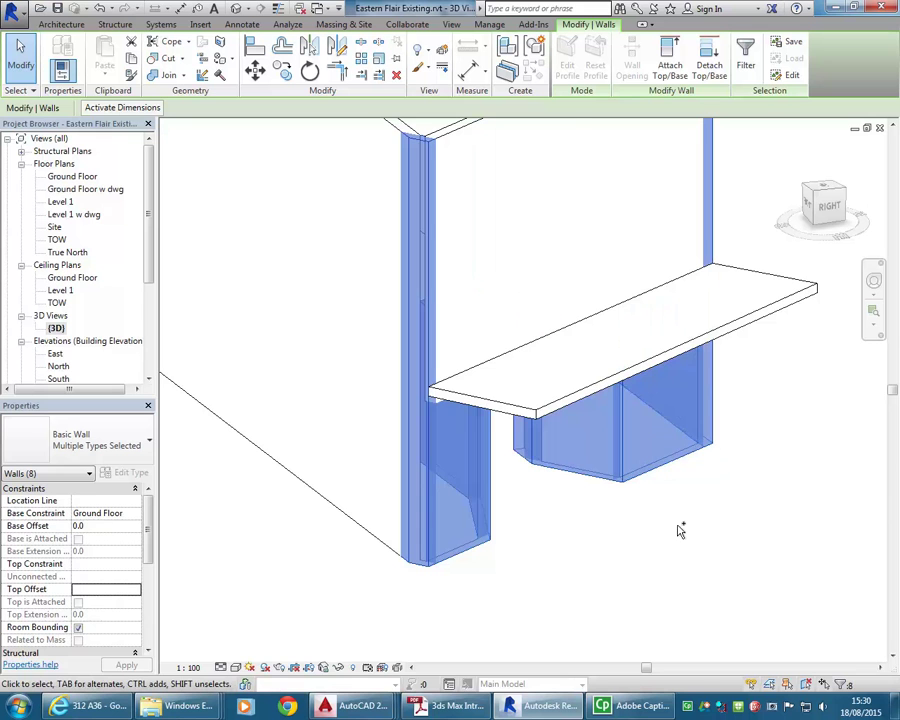
middle_click_drag(568, 529, 462, 390, "shift")
middle_click_drag(591, 597, 671, 595, "shift")
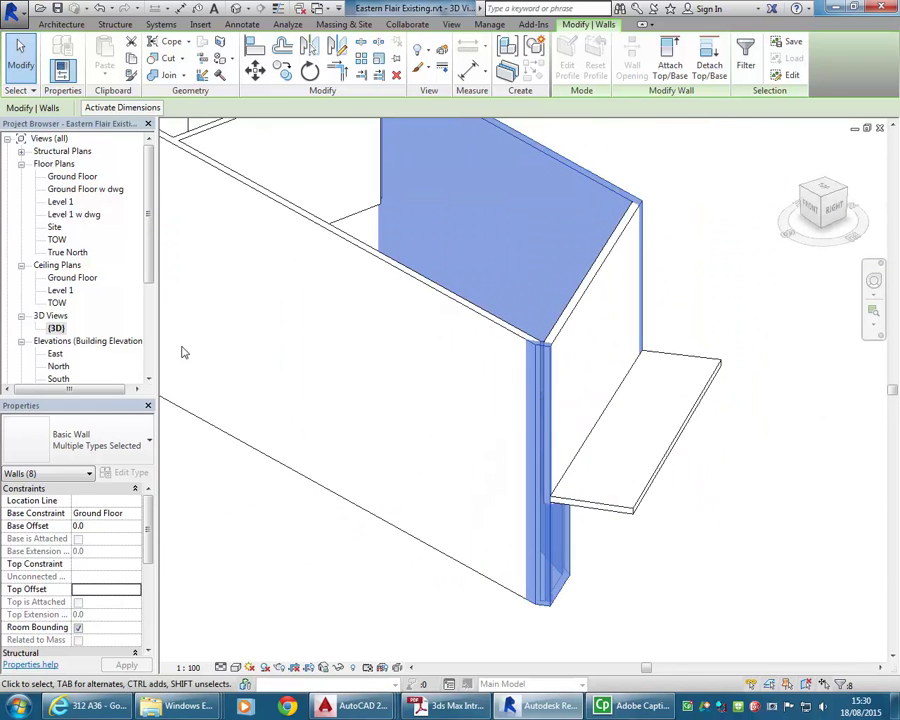
left_click(112, 527)
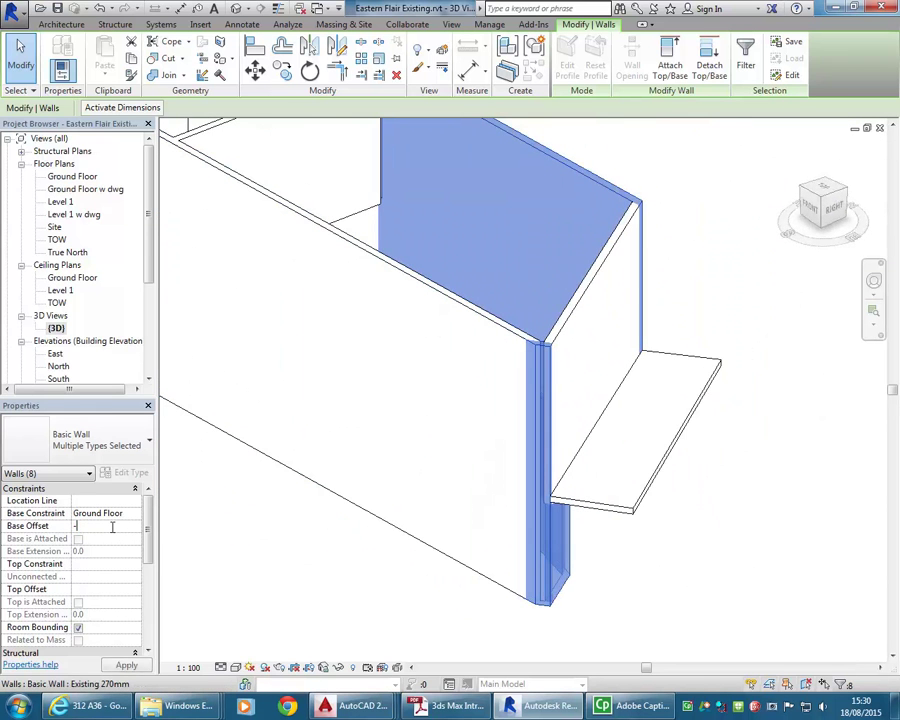
type("-190")
key("Return")
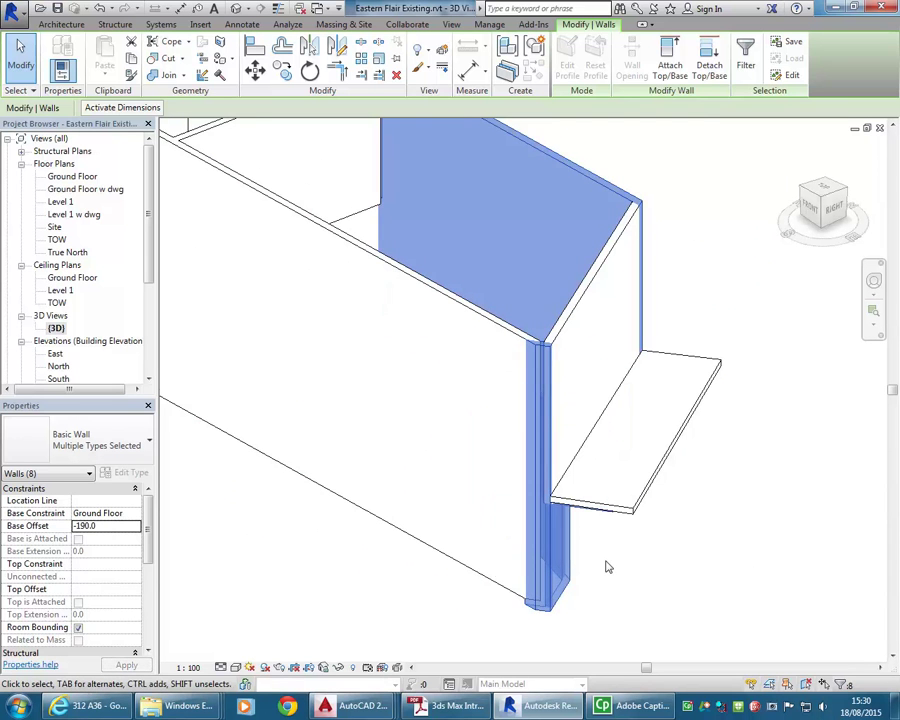
left_click(669, 605)
middle_click_drag(670, 607, 533, 428, "shift")
middle_click_drag(518, 500, 397, 396, "shift")
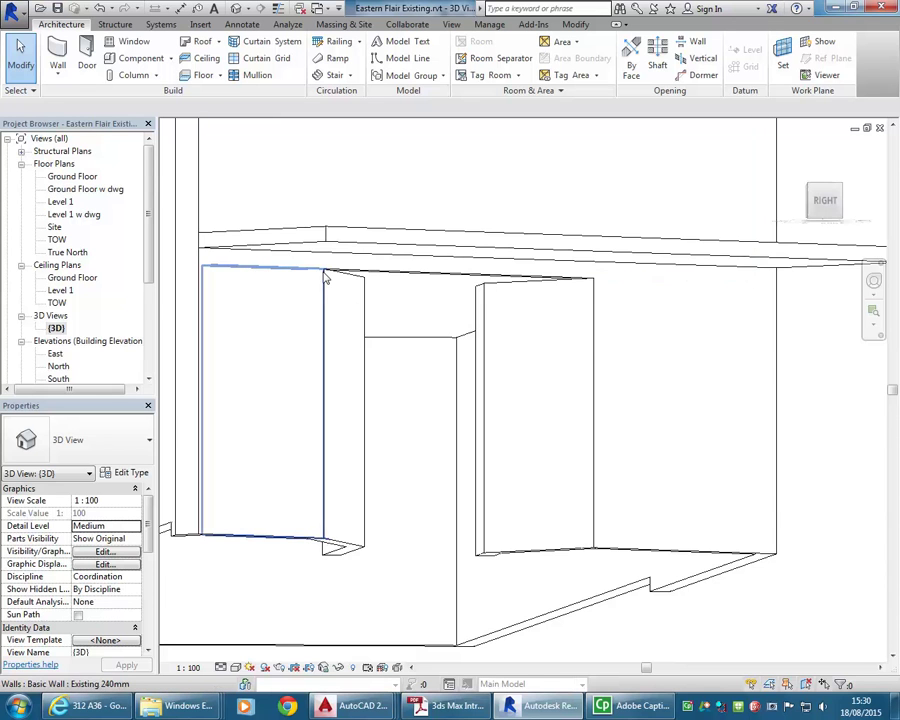
- In the Ground Floor w dwg plan, create an in-place component of category Walls named "Shopfront opening"
double_click(58, 190)
scroll(523, 384, "down", 2)
scroll(523, 384, "up", 2)
left_click(172, 59)
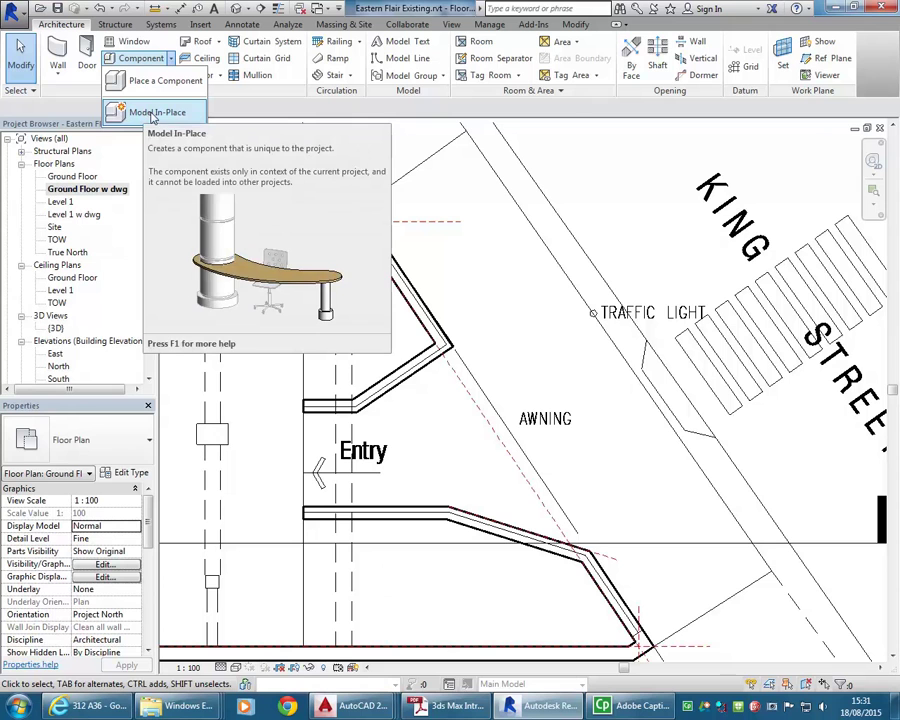
left_click(155, 113)
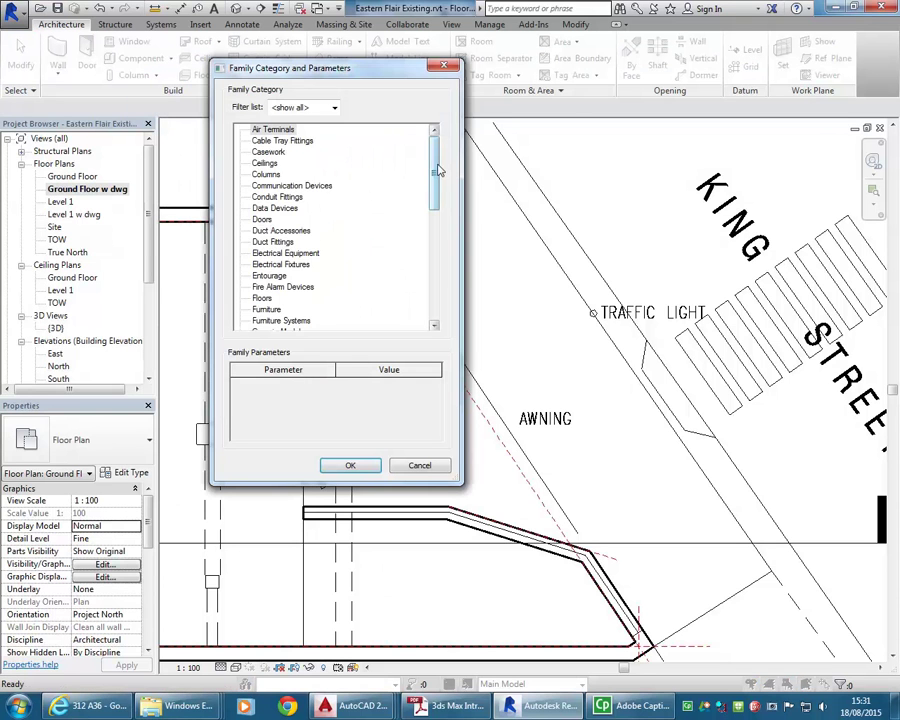
left_click_drag(435, 170, 434, 287)
left_click(263, 310)
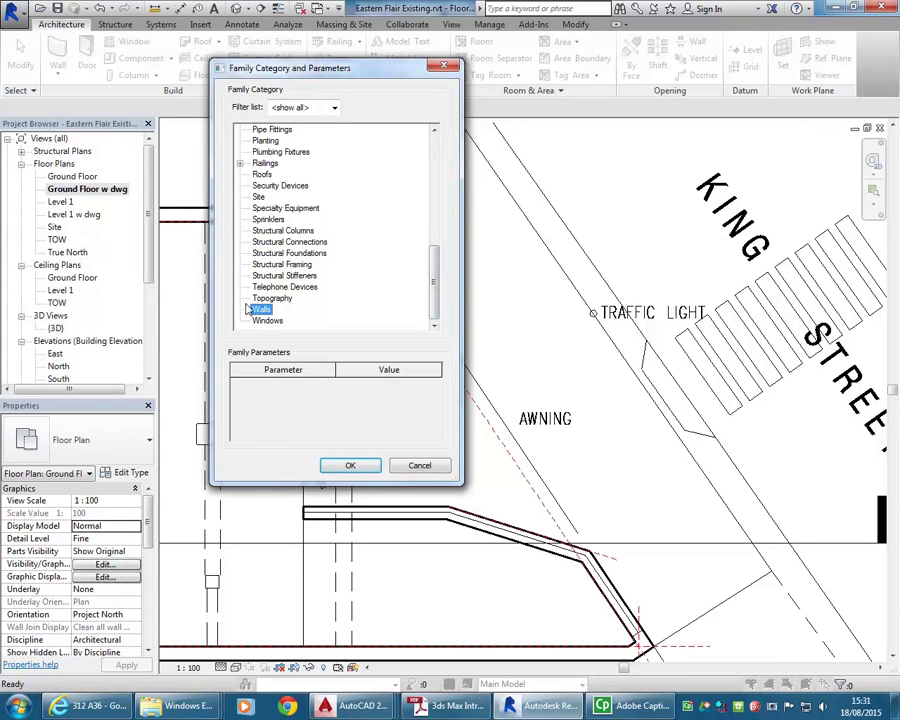
left_click(349, 467)
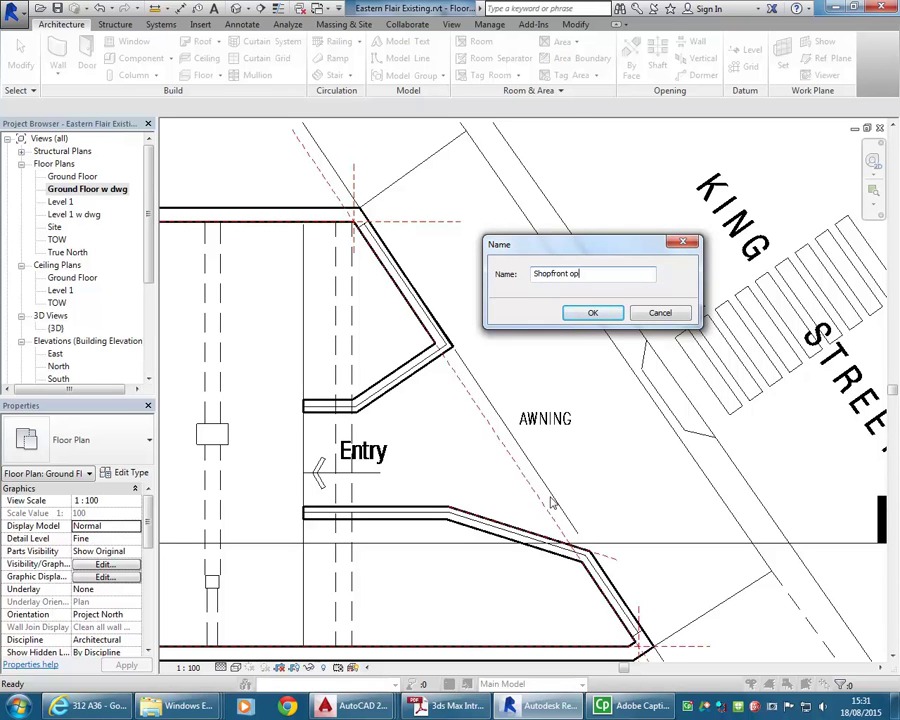
left_click(588, 314)
- Start a void extrusion and sketch a 240 mm line across the shopfront wall at its upper end on the plan
left_click(253, 78)
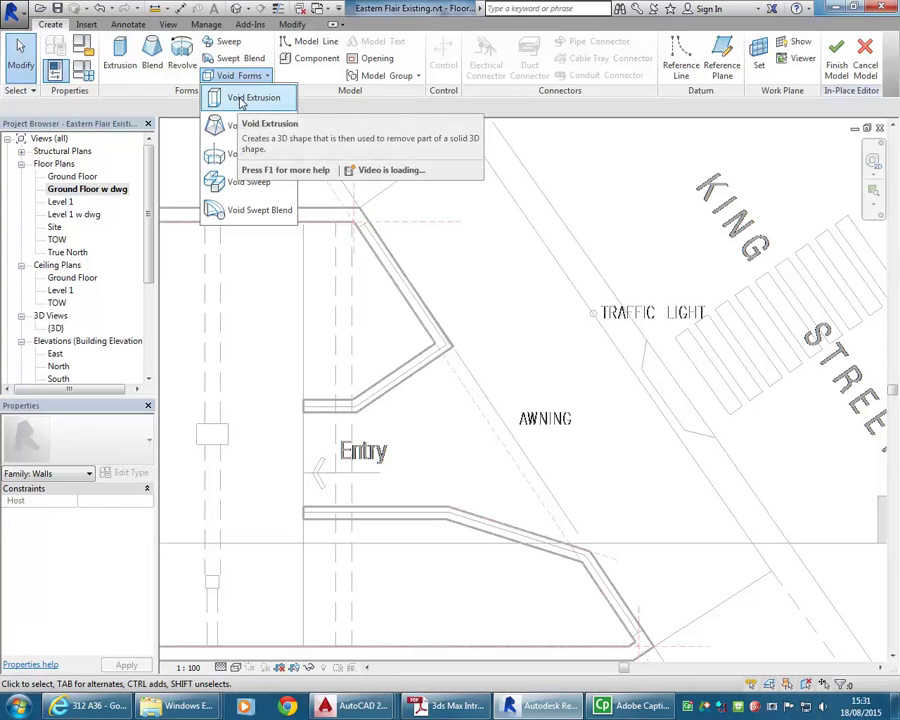
left_click(240, 99)
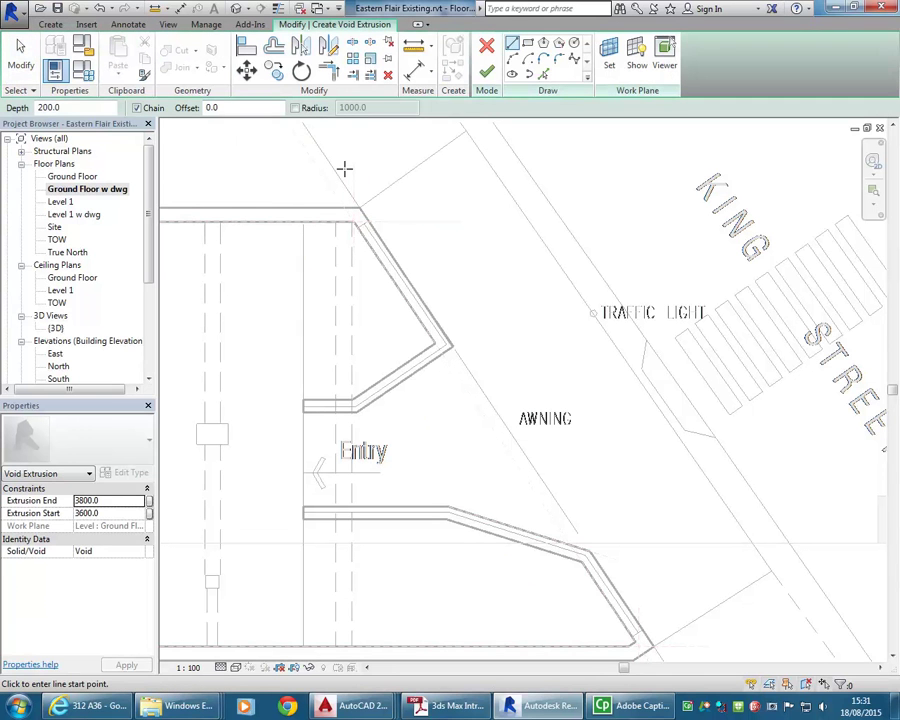
scroll(352, 198, "up", 5)
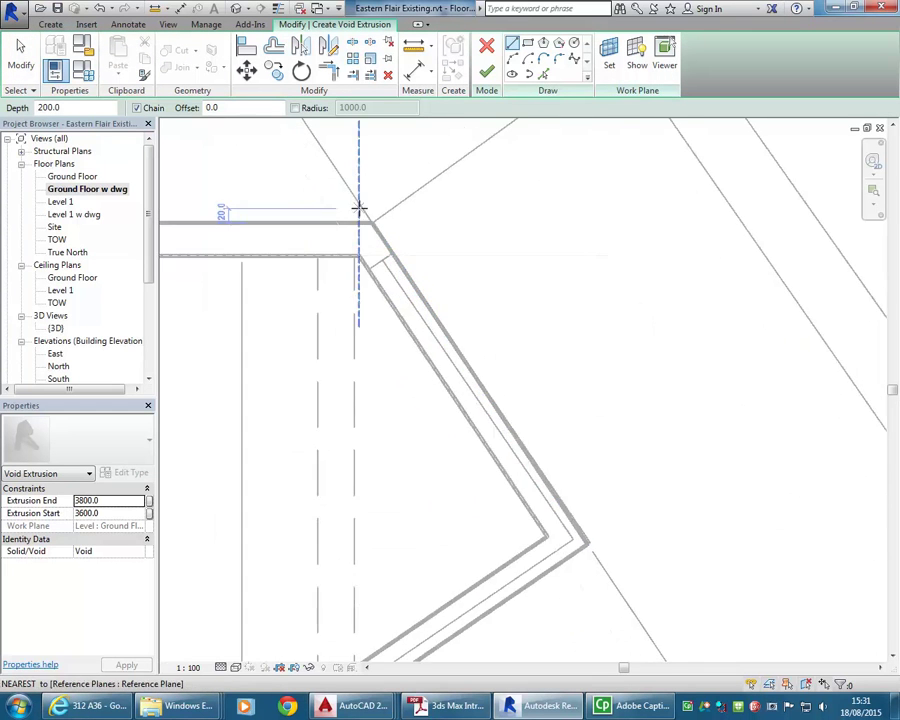
scroll(359, 208, "up", 2)
left_click(394, 259)
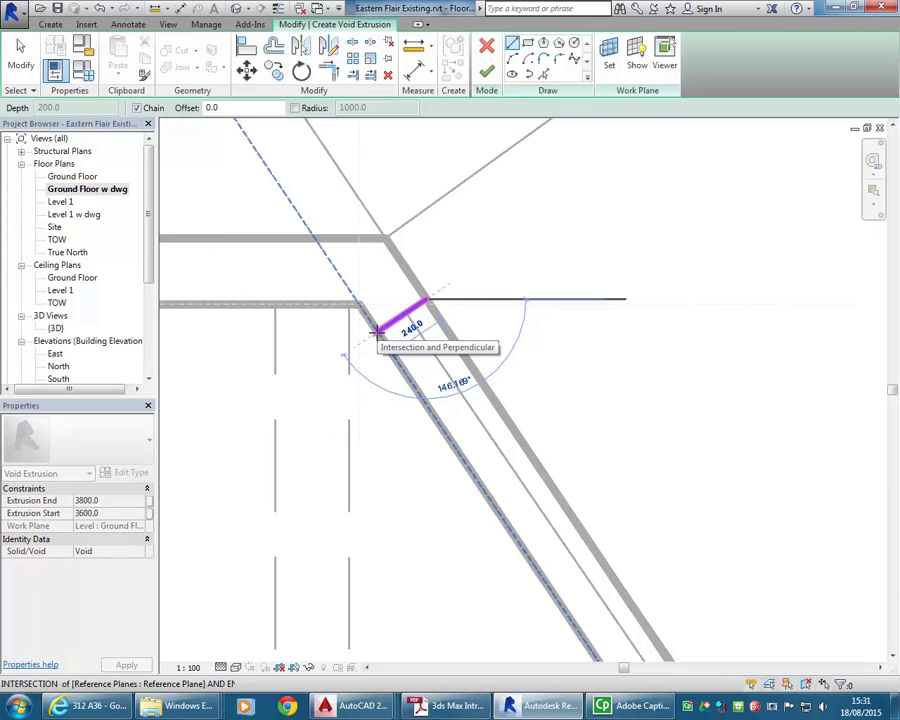
scroll(342, 251, "down", 2)
right_click(345, 253)
left_click(356, 264)
scroll(362, 285, "down", 4)
- Sketch a matching 240 mm line across the shopfront wall at its lower end on the plan
middle_click_drag(362, 283, 286, 193)
scroll(456, 424, "up", 1)
scroll(484, 445, "up", 5)
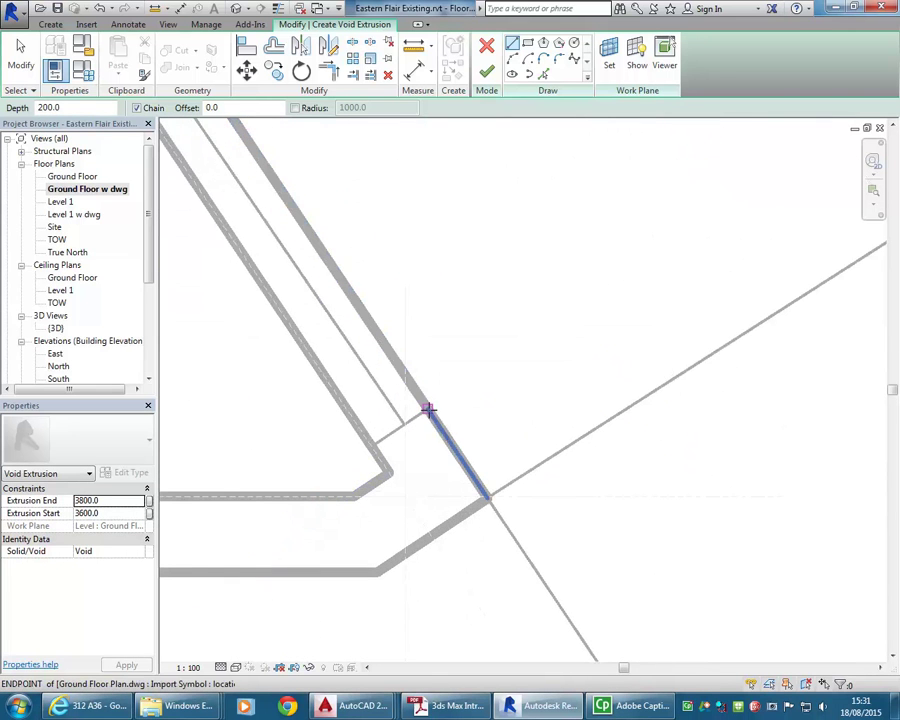
left_click(427, 409)
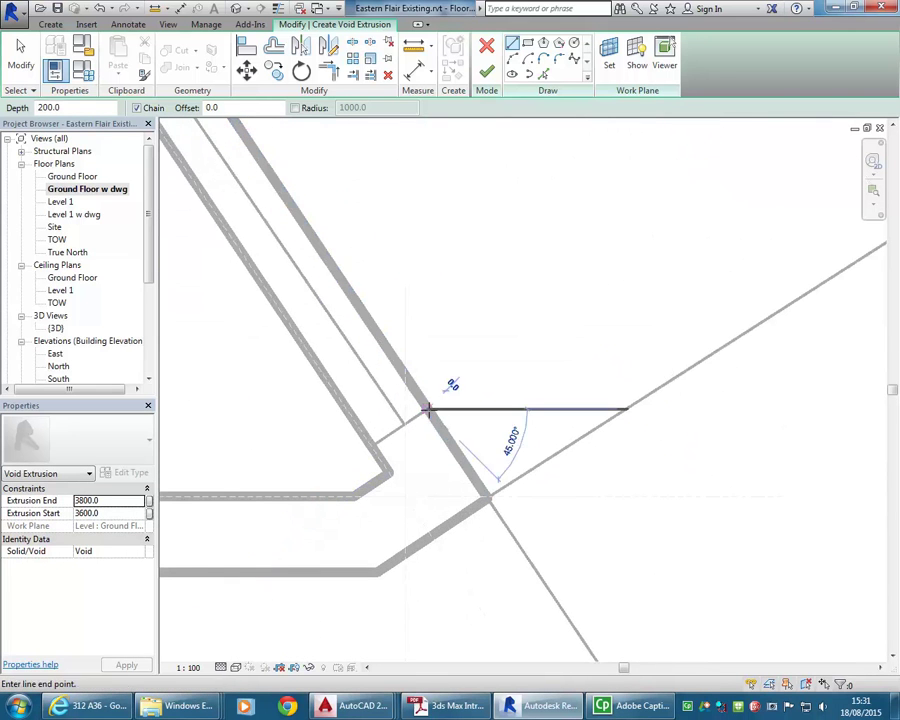
left_click(370, 447)
- Continue the void outline along the inside of the lower side wall, and then about 6580 mm vertically behind the entry
scroll(300, 426, "down", 3)
middle_click_drag(300, 426, 592, 447)
scroll(464, 449, "down", 2)
middle_click_drag(464, 449, 634, 466)
scroll(396, 423, "down", 1)
middle_click_drag(396, 423, 432, 434)
left_click(319, 466)
left_click(318, 464)
middle_click_drag(323, 313, 325, 406)
middle_click_drag(324, 208, 324, 316)
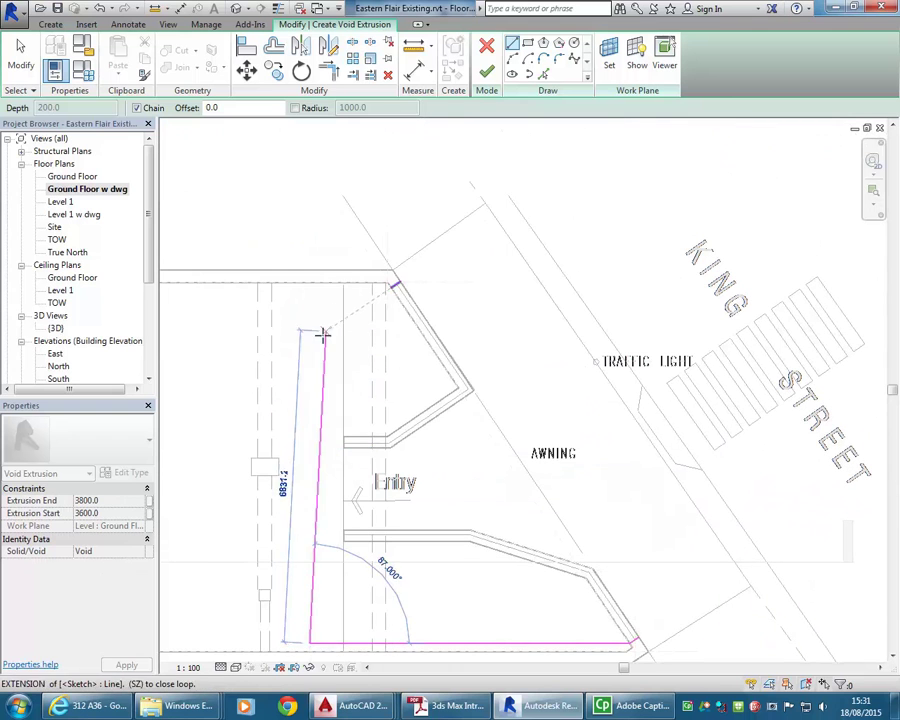
left_click(310, 342)
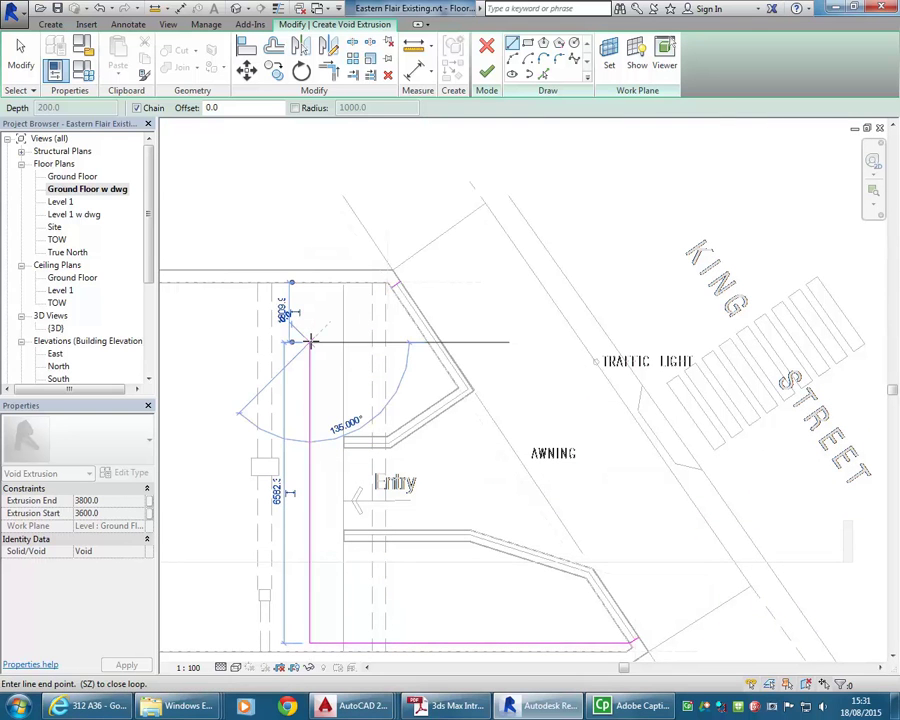
- Extend the vertical line behind the entry and the upper end line to meet in a corner
left_click(328, 72)
scroll(340, 324, "up", 3)
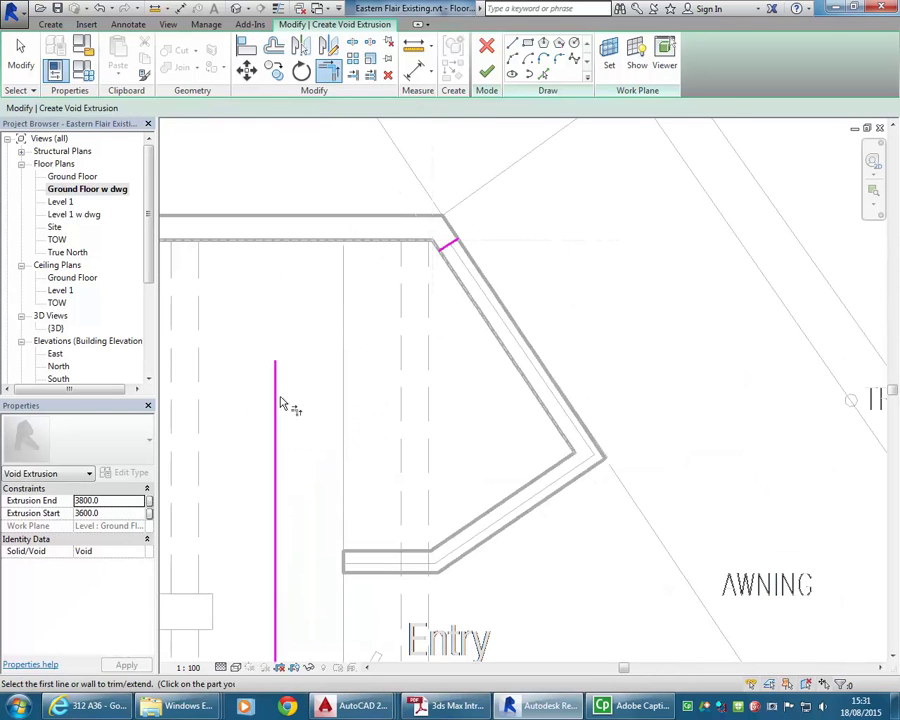
left_click(275, 410)
left_click(451, 246)
scroll(361, 257, "down", 4)
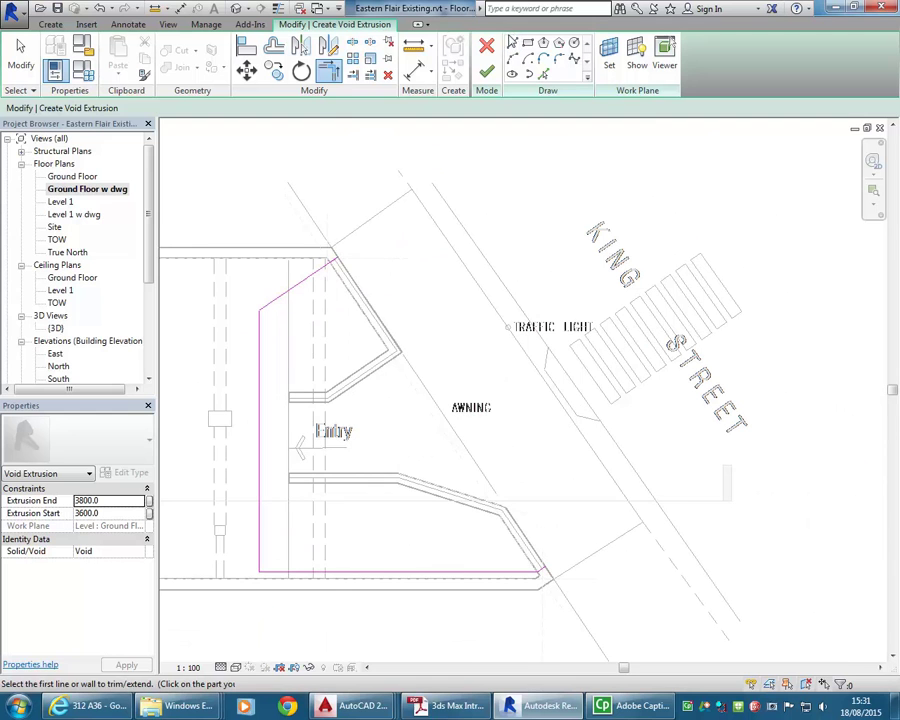
- Sketch a line beneath the awning roughly parallel to King Street and trim both its ends to the end lines, closing the void outline
left_click(512, 44)
left_click(394, 230)
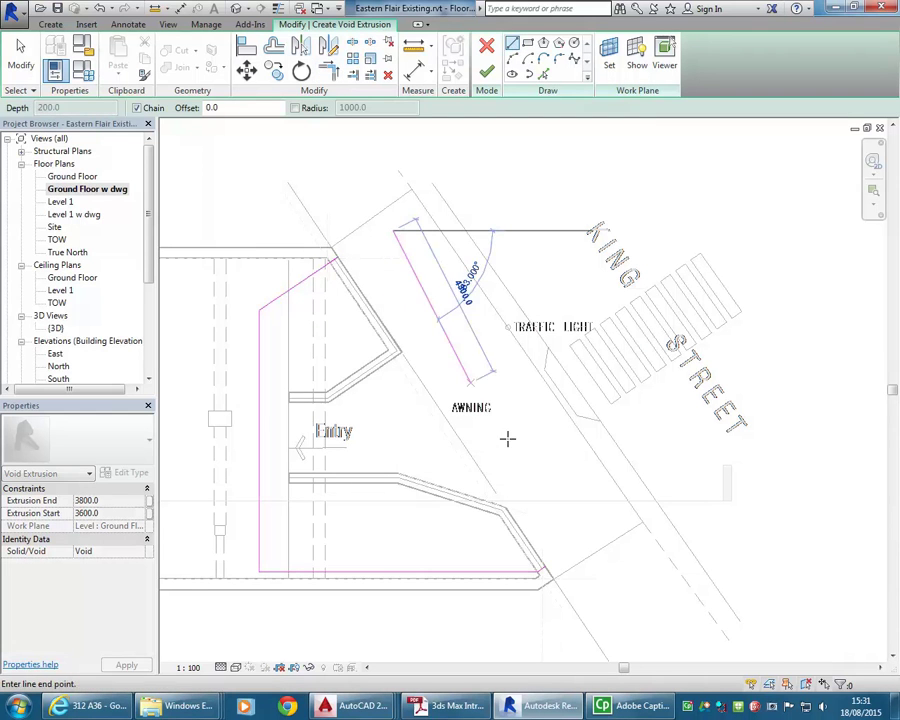
left_click(604, 549)
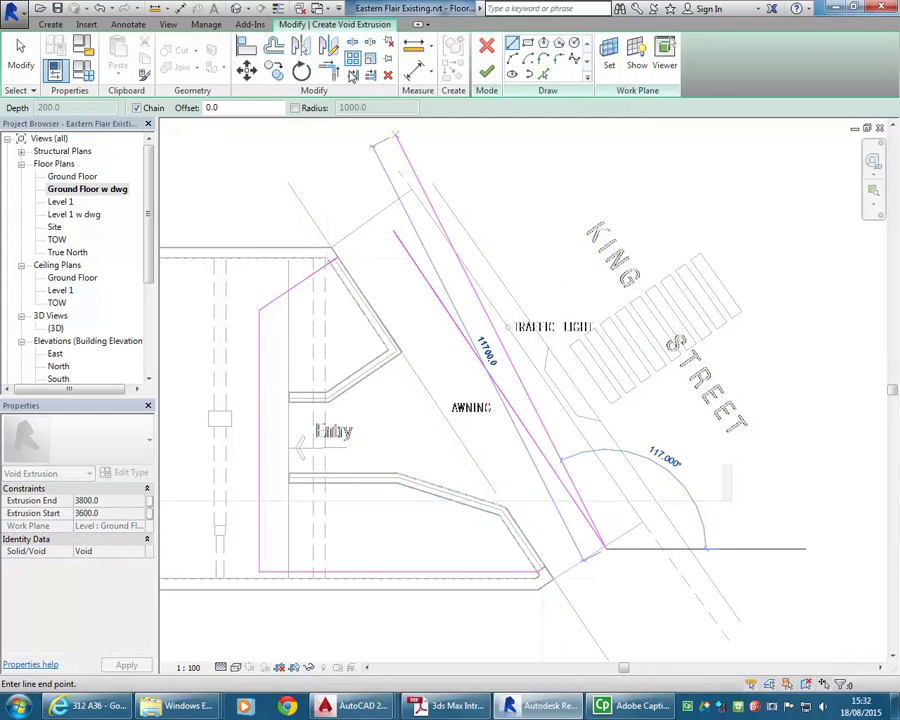
left_click(328, 70)
left_click(318, 272)
left_click(404, 246)
left_click(550, 576)
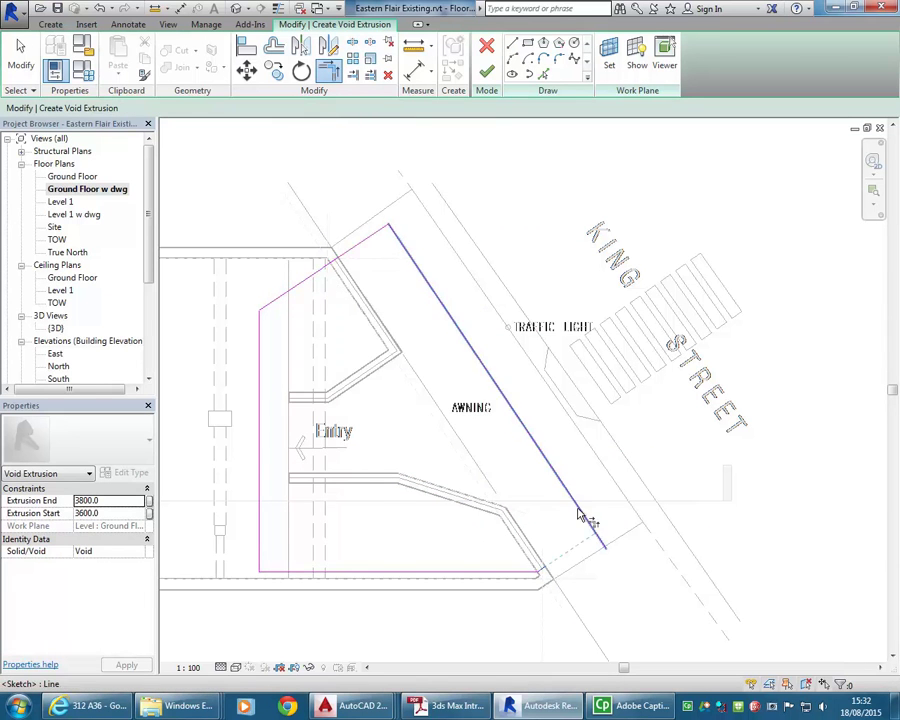
left_click(585, 514)
middle_click_drag(510, 470, 487, 502)
right_click(445, 330)
left_click(460, 338)
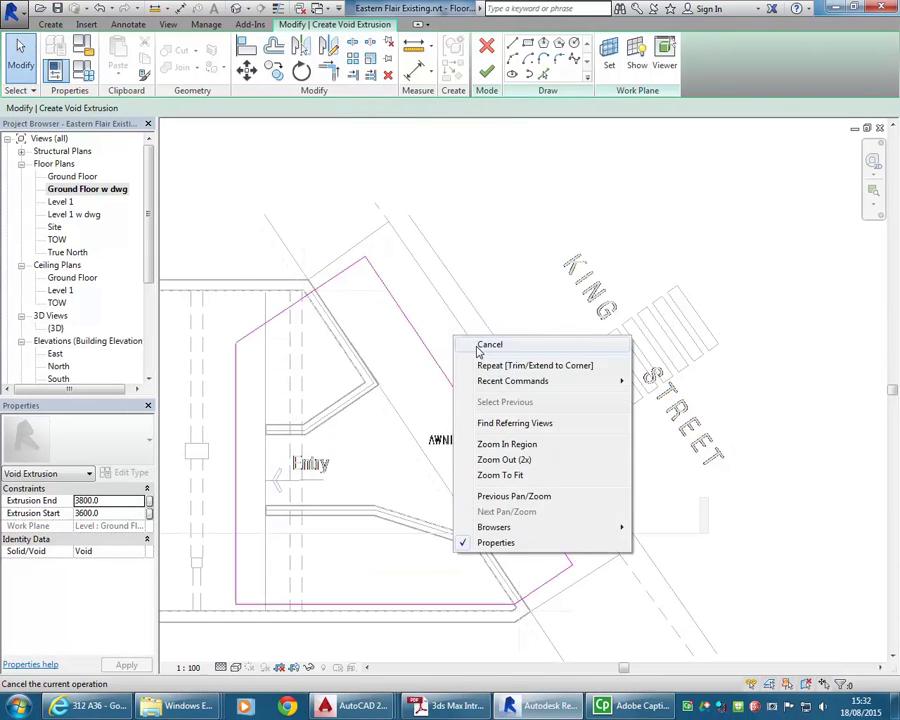
- Set the void extrusion's start to 0
scroll(439, 372, "up", 1)
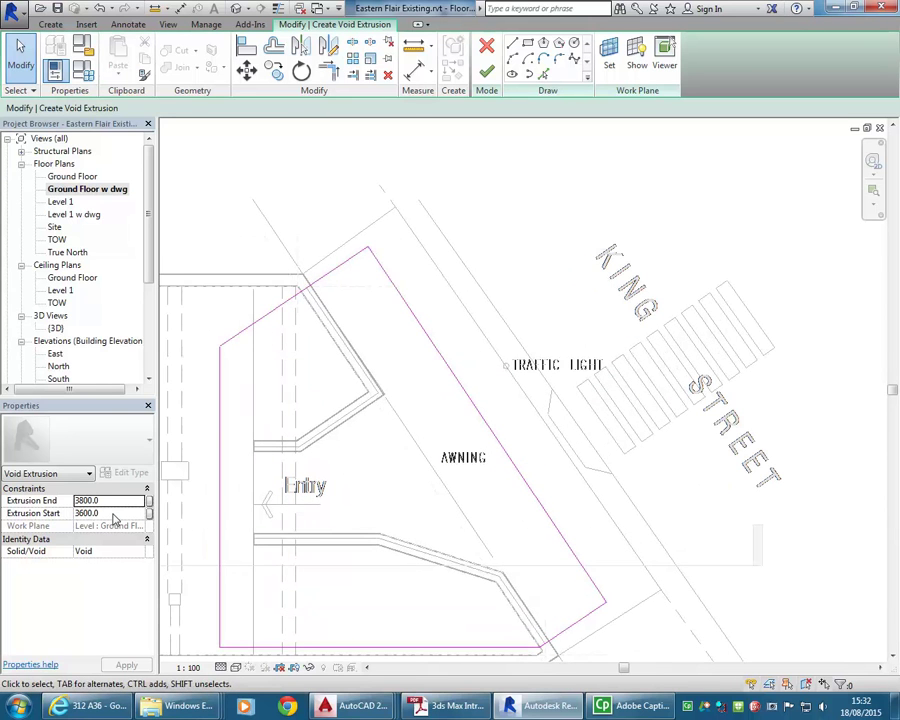
left_click(114, 513)
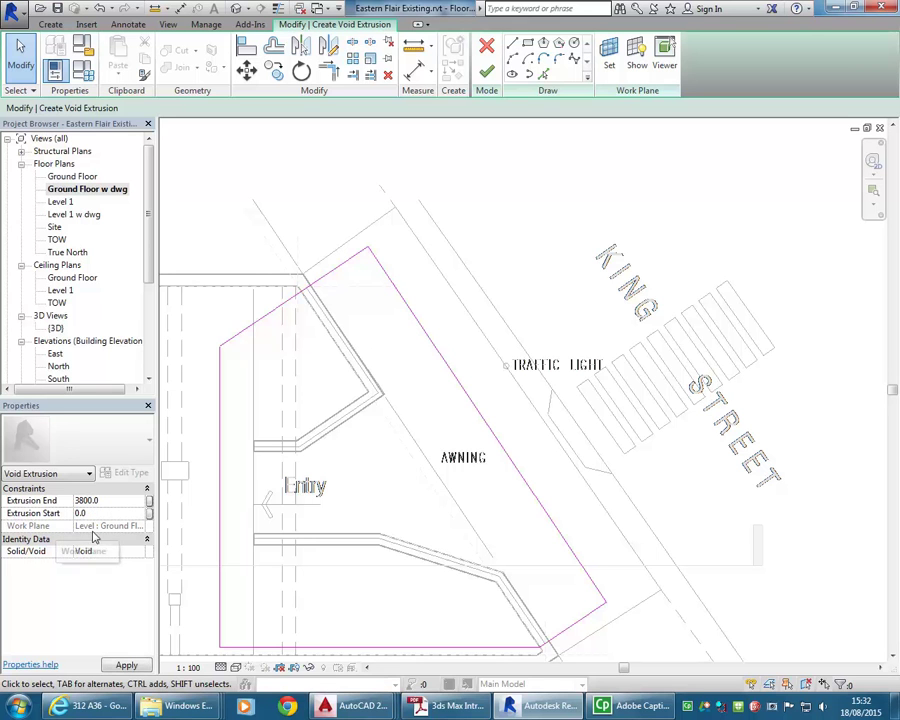
middle_click_drag(438, 400, 472, 370)
scroll(473, 369, "down", 2)
scroll(447, 395, "up", 1)
- Switch to AutoCAD and locate the shopfront on the existing elevation in the EasternFlair-Existing drawing
mouse_move(360, 706)
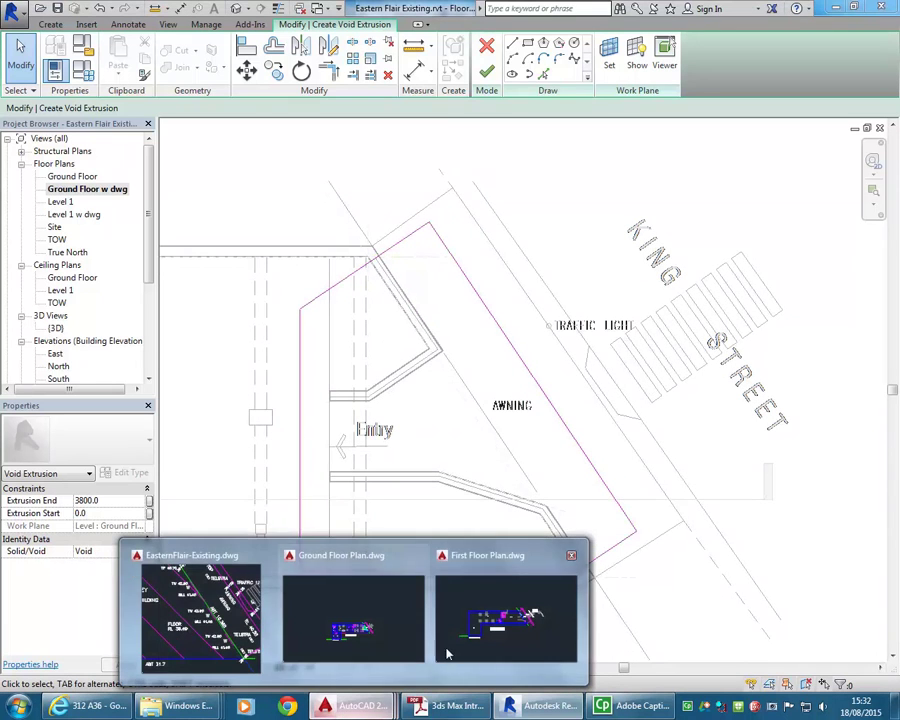
left_click(200, 615)
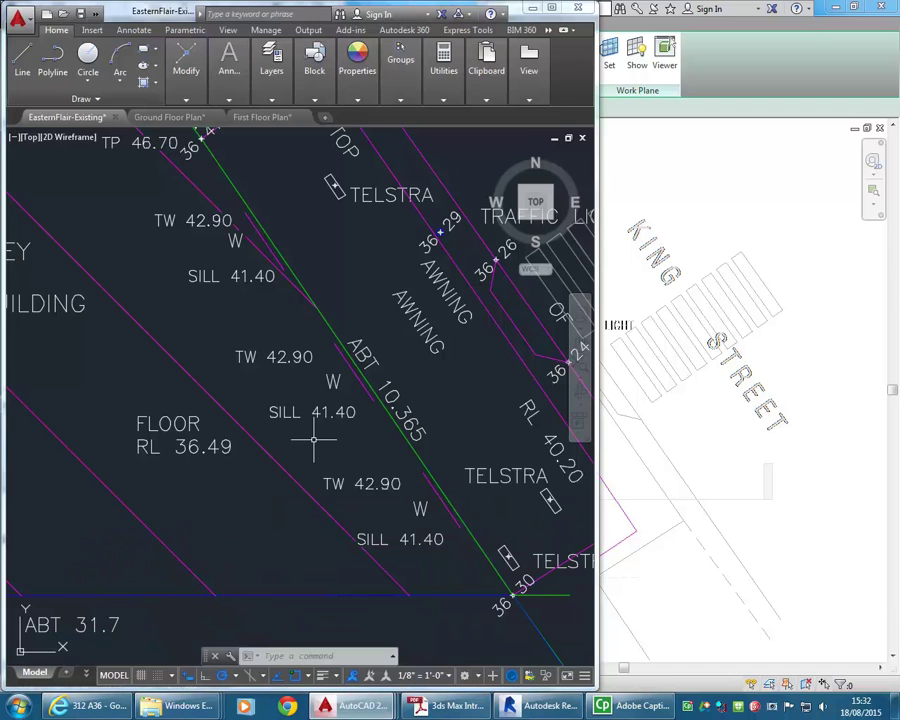
scroll(311, 432, "down", 5)
mouse_move(410, 344)
middle_mouse_down()
mouse_move(327, 425)
mouse_move(237, 418)
middle_mouse_up()
scroll(305, 446, "up", 1)
mouse_move(305, 452)
middle_mouse_down()
mouse_move(209, 518)
mouse_move(240, 602)
middle_mouse_up()
scroll(200, 420, "up", 8)
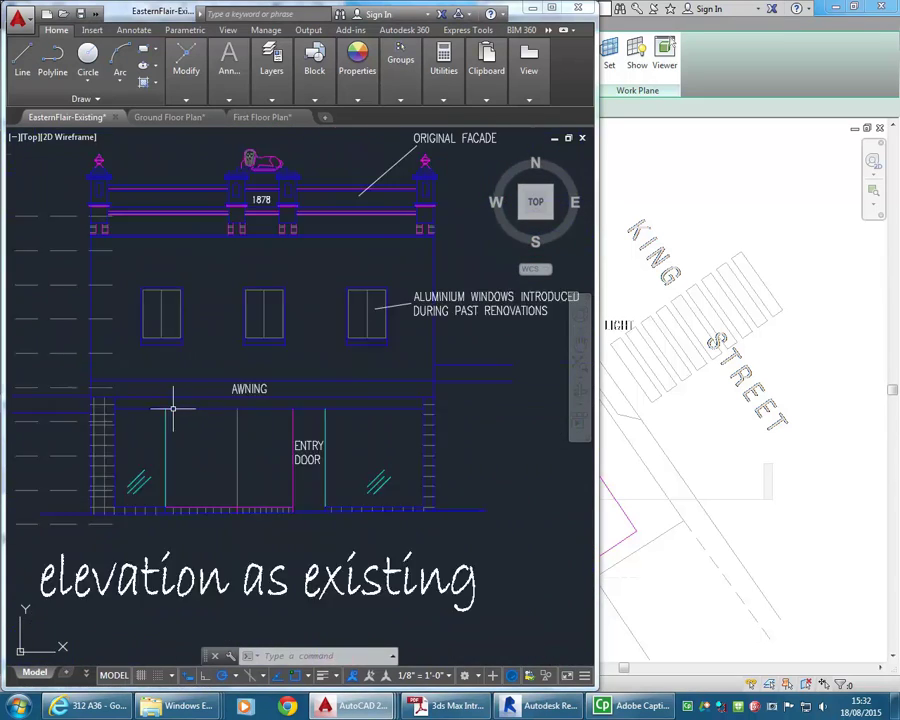
middle_click_drag(268, 425, 346, 431)
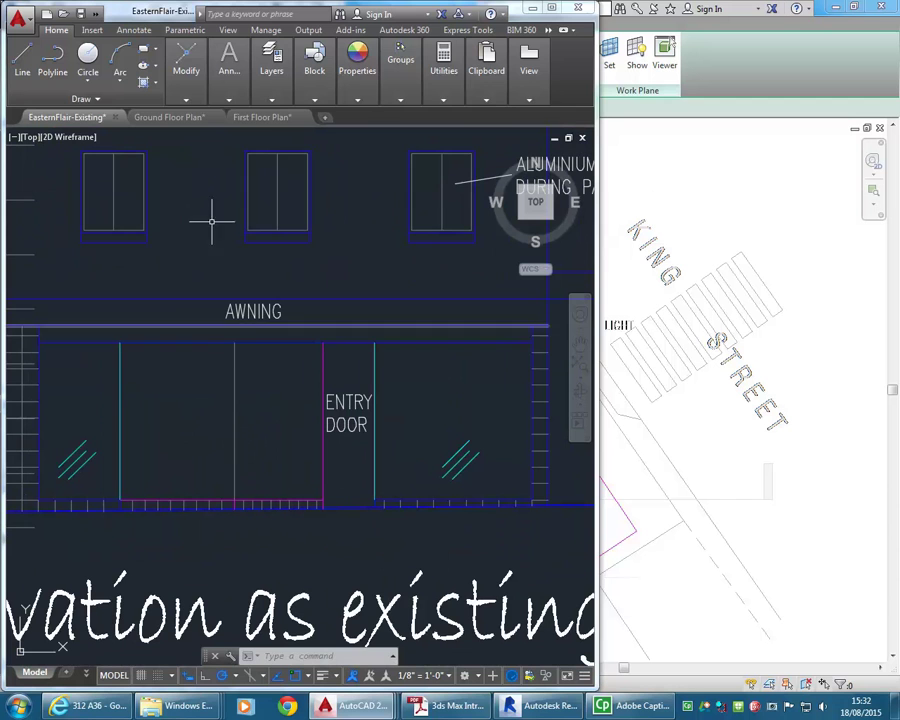
- Measure the vertical distance from the shopfront sill to the head line beneath the awning
left_click(443, 75)
left_click(450, 120)
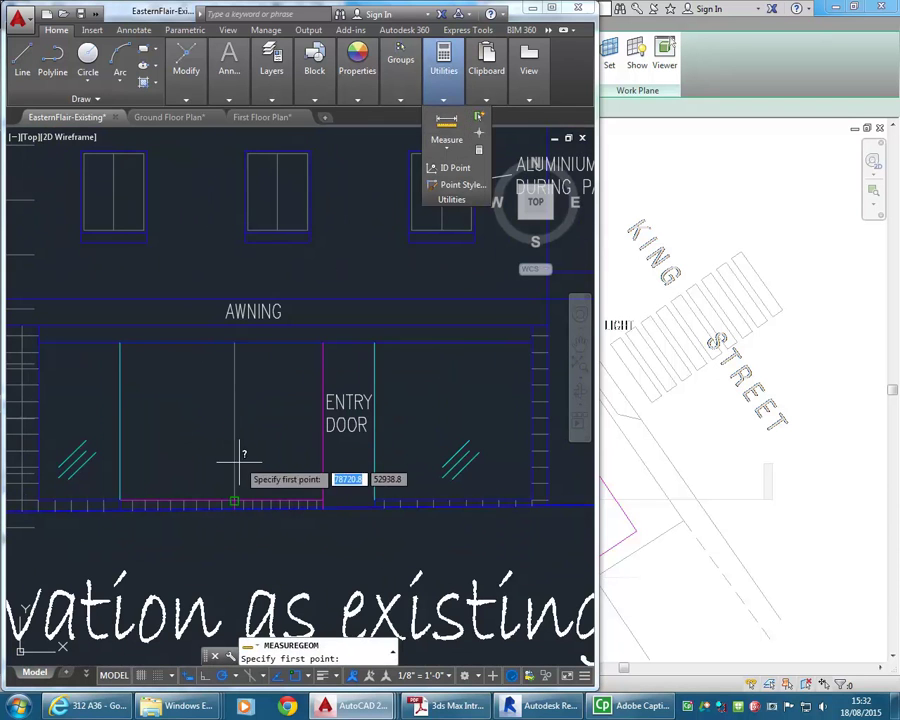
scroll(219, 500, "up", 4)
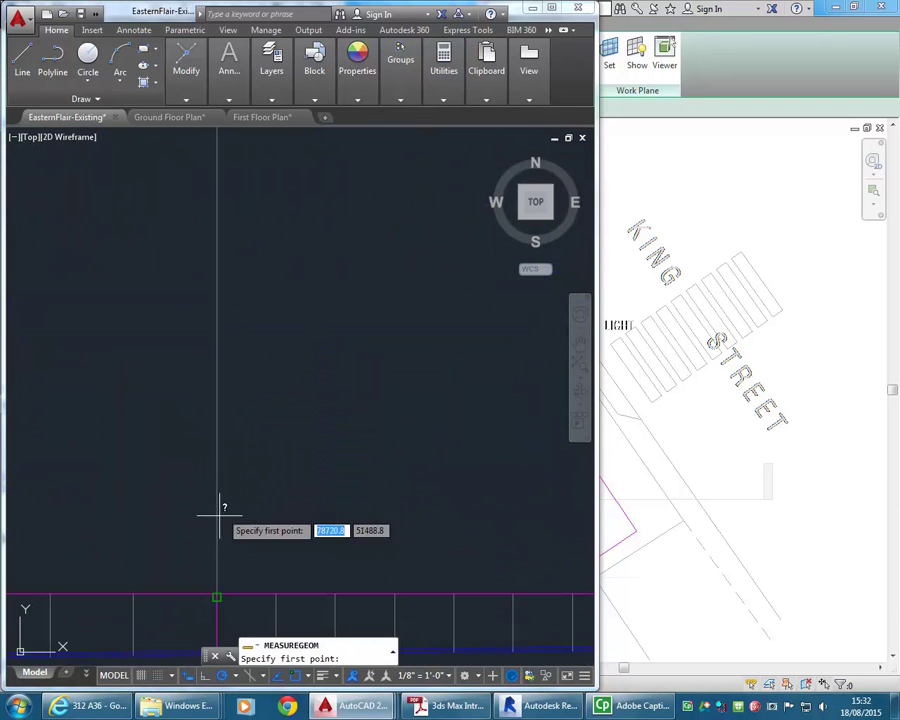
left_click(217, 593)
scroll(221, 458, "down", 6)
scroll(225, 354, "up", 5)
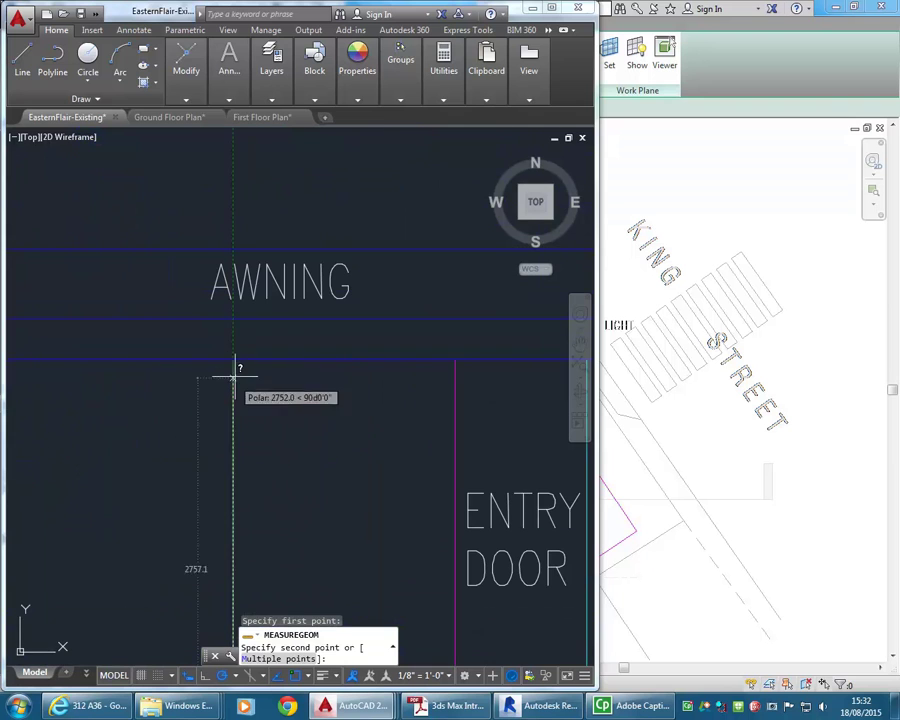
left_click(233, 357)
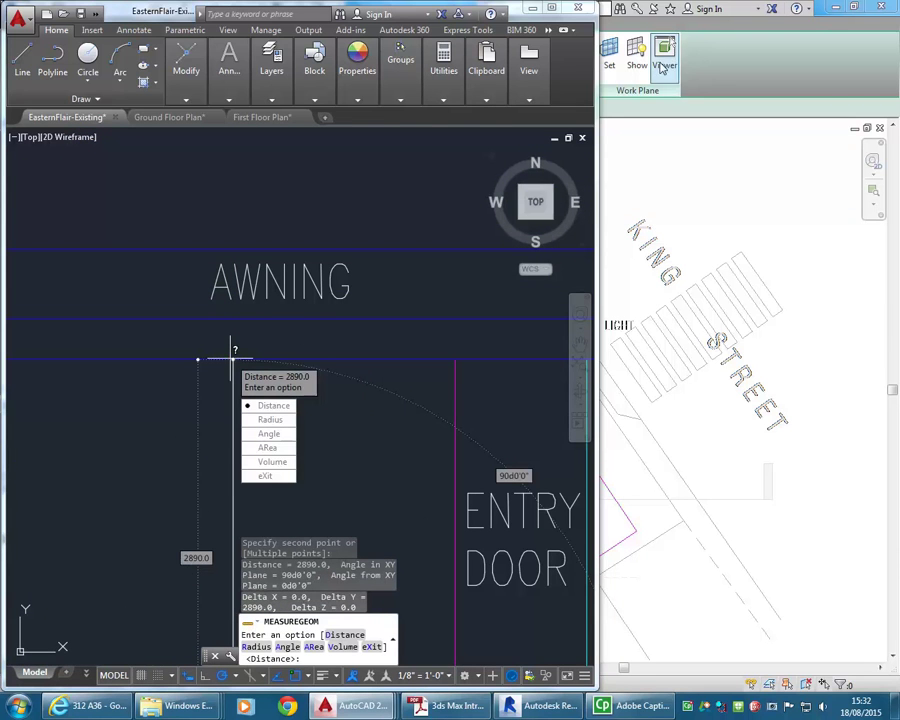
- Switch back to Revit, set the void's extrusion end to 2890, and finish the extrusion sketch
left_click(549, 708)
scroll(338, 390, "down", 1)
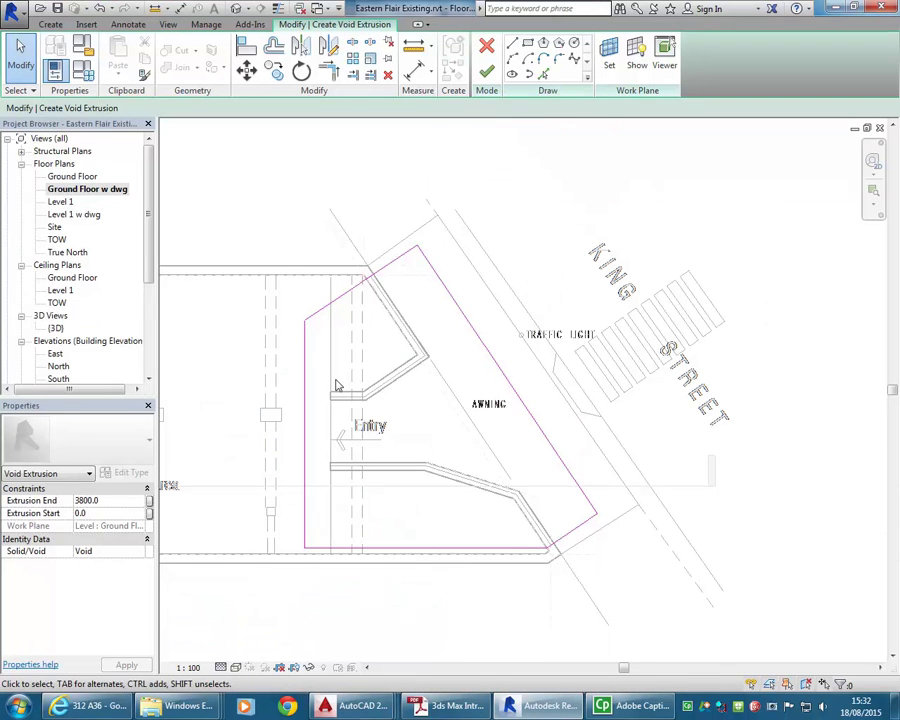
left_click(118, 501)
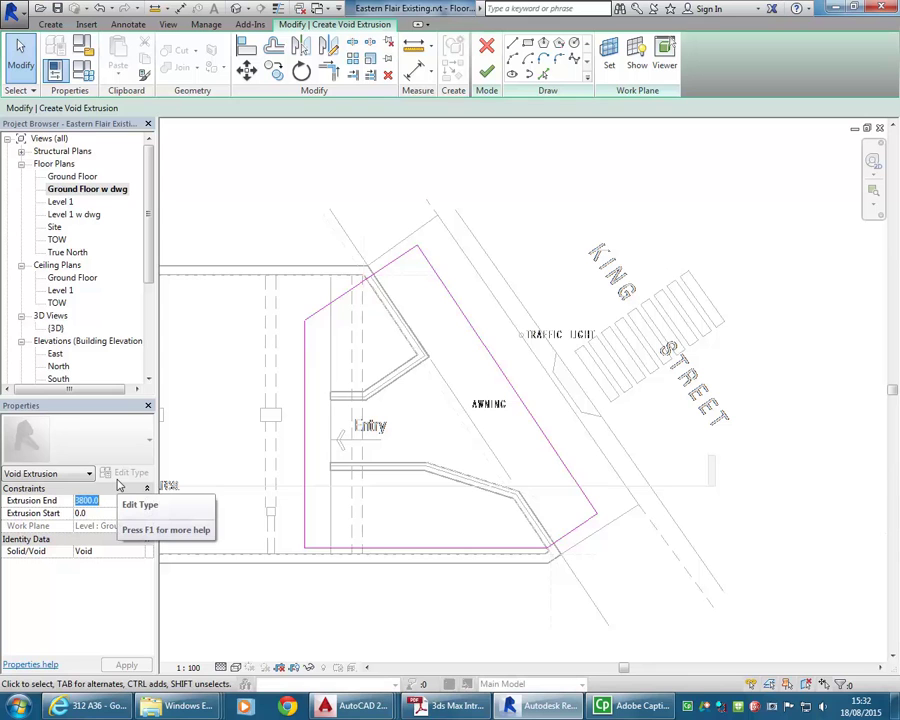
type("289")
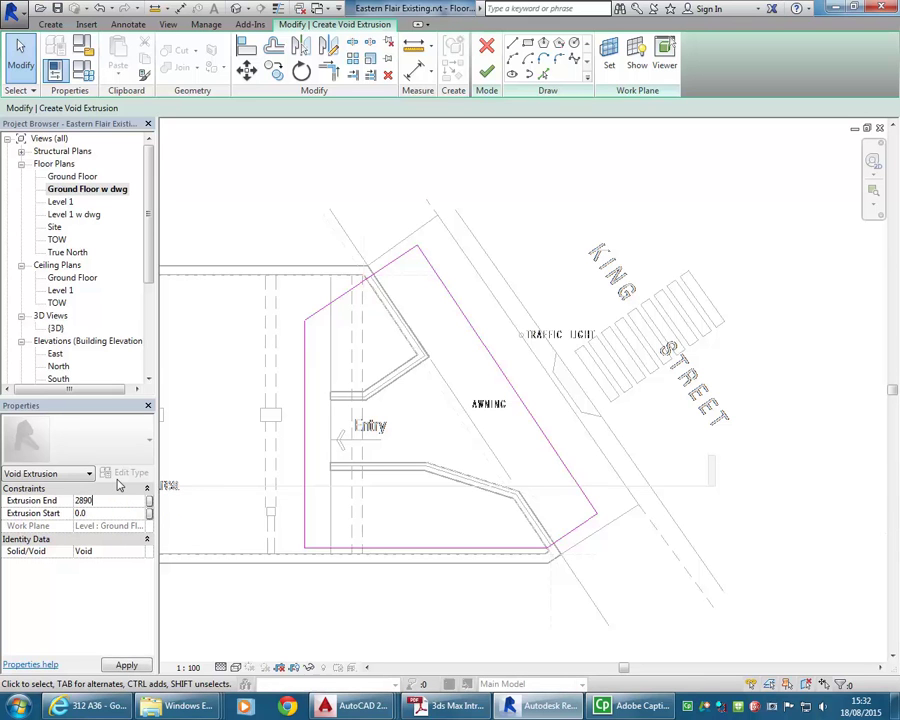
middle_click_drag(372, 374, 382, 393)
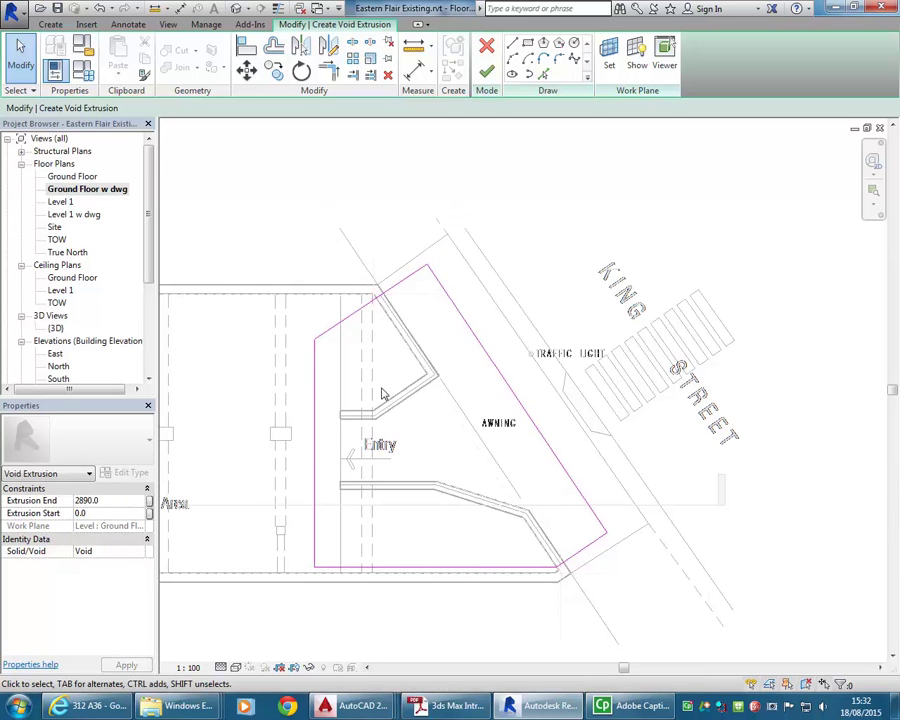
left_click(488, 73)
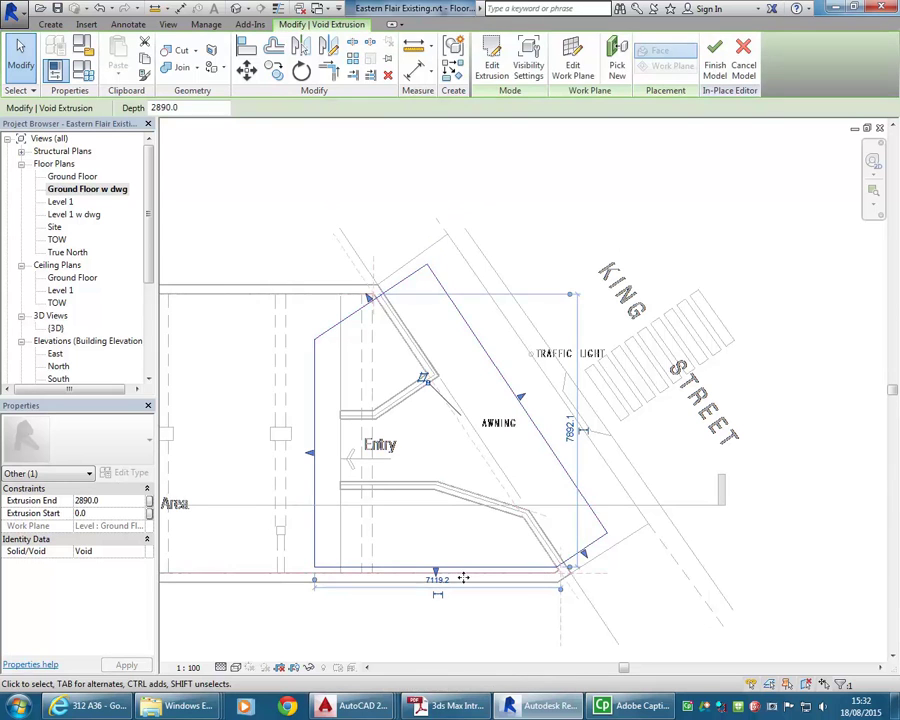
left_click(449, 627)
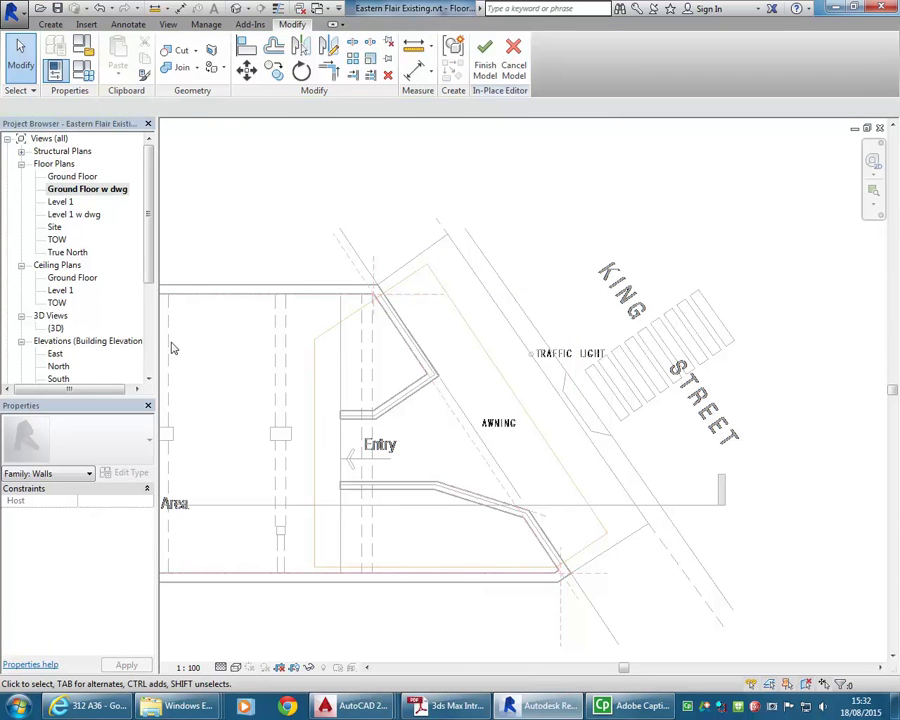
- In Section 1, stretch the void's upper face up to the top of the entry walls, giving an extrusion end of 3380
scroll(145, 242, "down", 3)
double_click(68, 303)
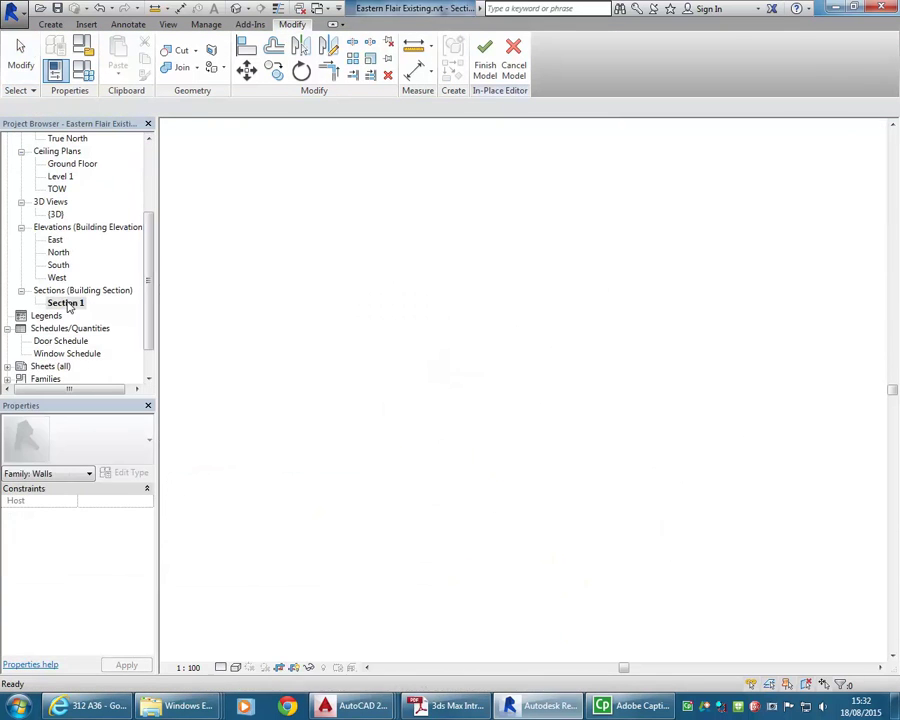
middle_click_drag(627, 417, 672, 372)
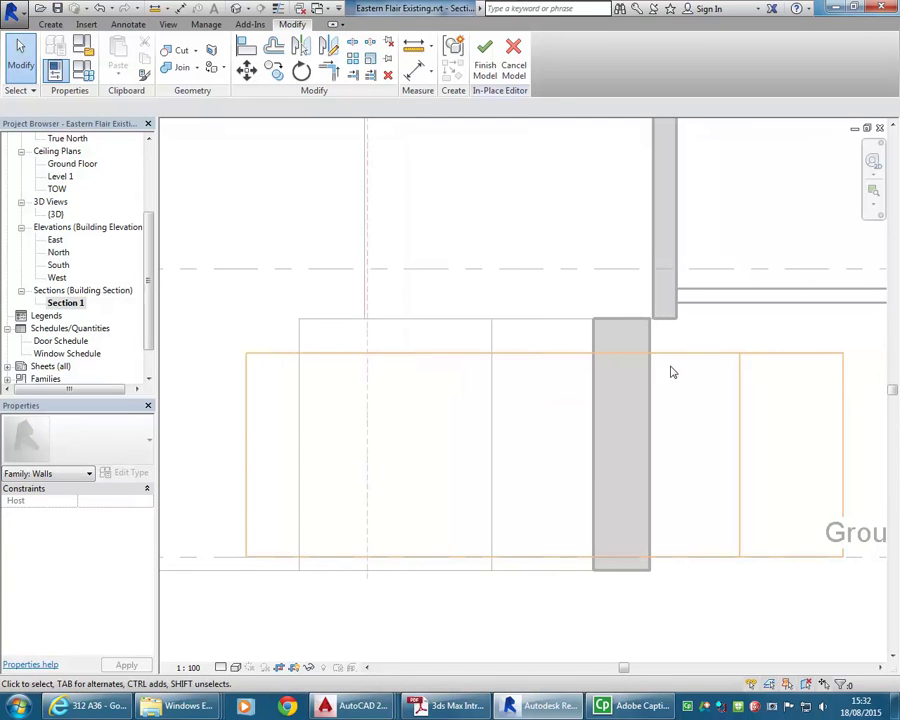
left_click(535, 358)
left_click_drag(546, 366, 544, 318)
left_click(486, 218)
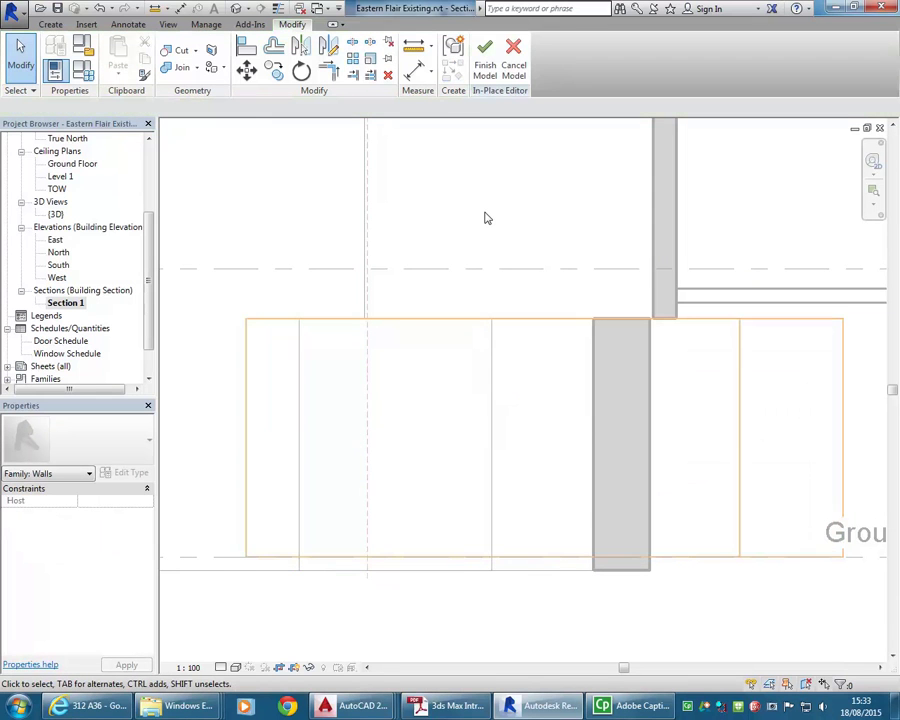
left_click(735, 326)
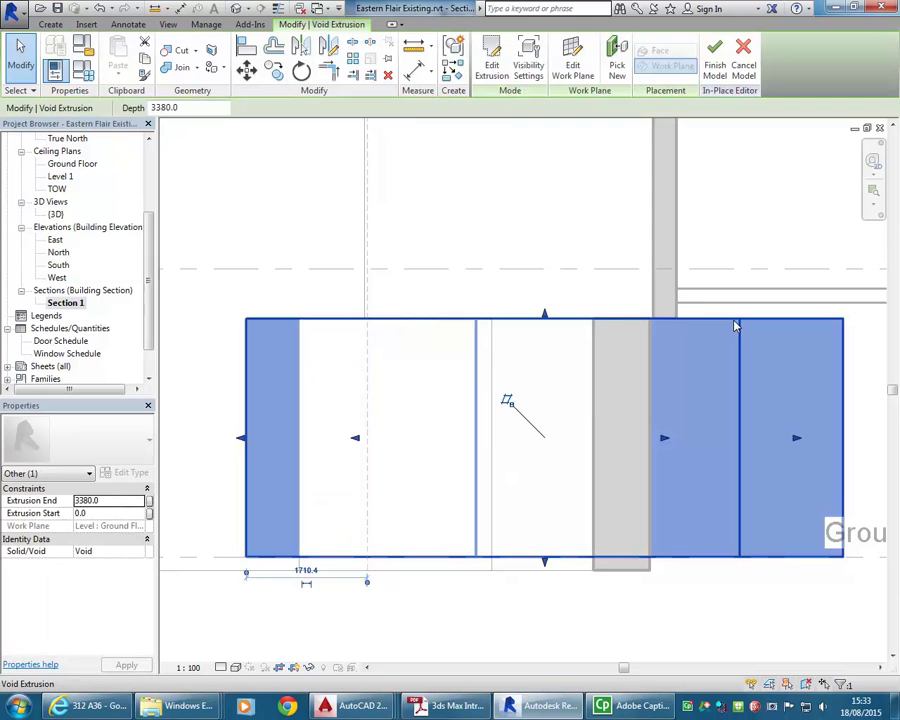
left_click(528, 240)
- In the {3D} view, cut the street-facing wall segment on the far side of the entry with the void
scroll(527, 245, "down", 1)
scroll(359, 259, "down", 1)
double_click(56, 215)
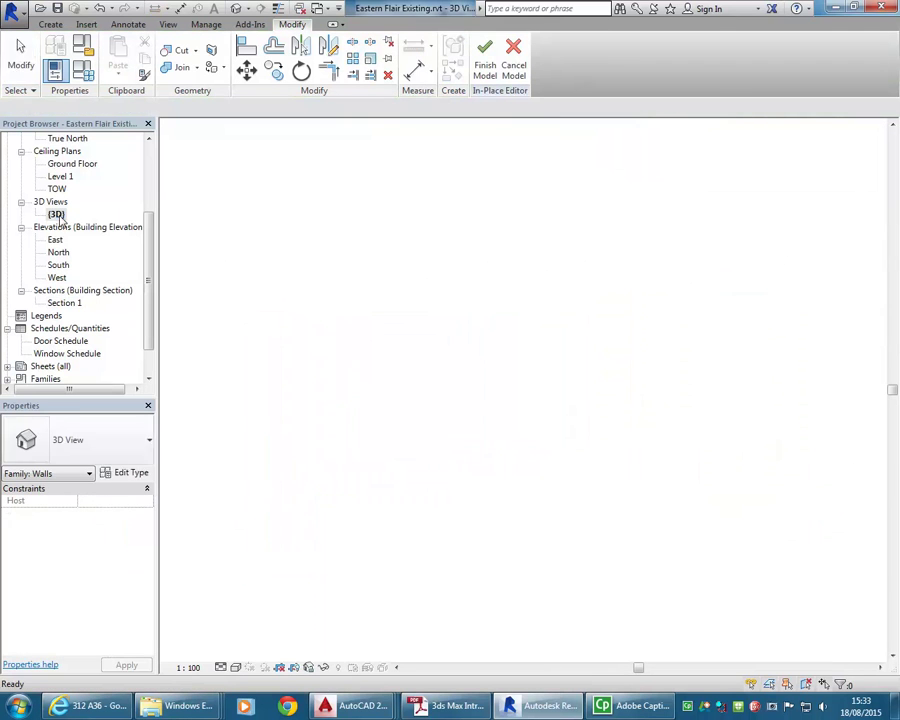
middle_click_drag(516, 343, 498, 408, "shift")
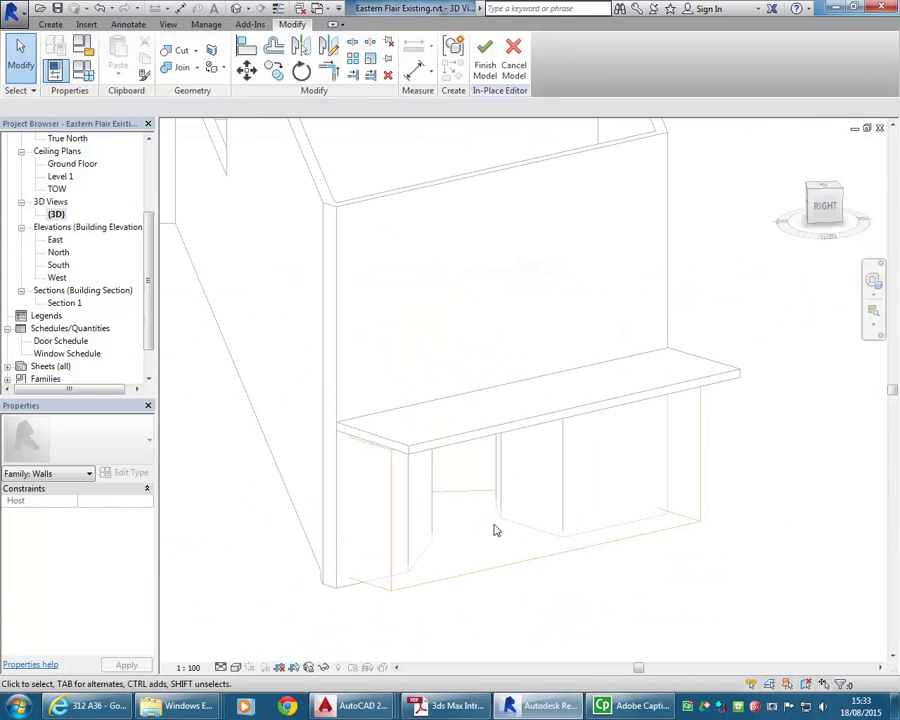
left_click(509, 565)
left_click(556, 621)
scroll(500, 475, "up", 1)
middle_click_drag(501, 473, 486, 459)
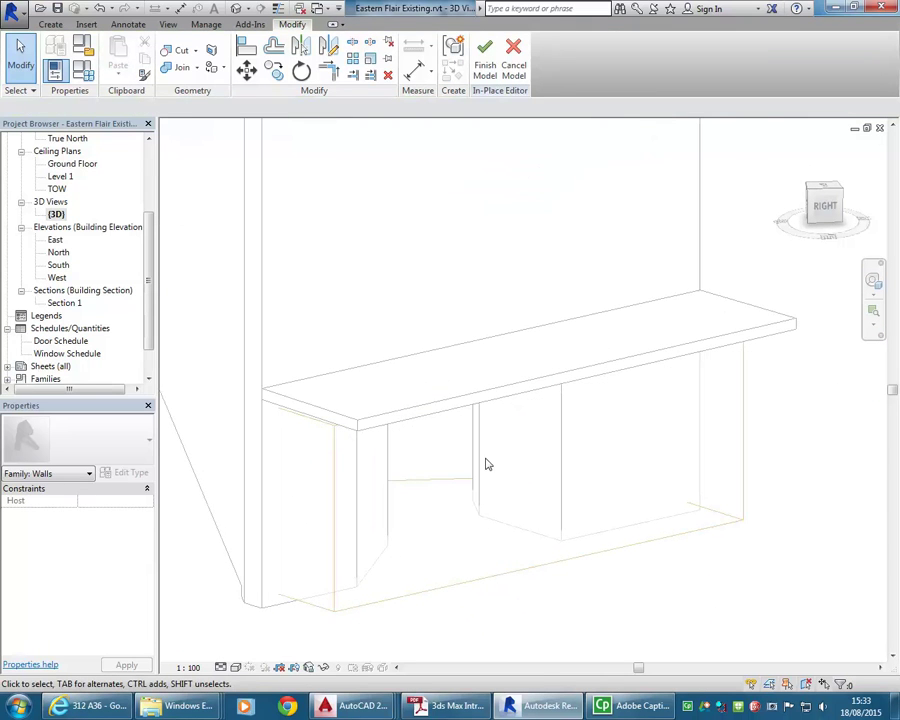
left_click(178, 52)
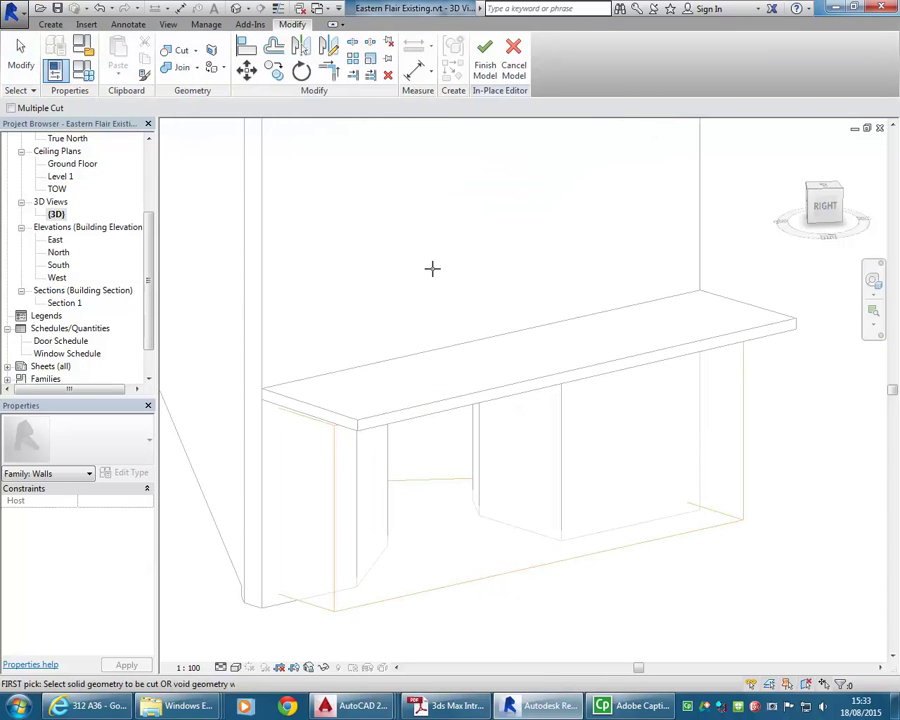
left_click(561, 548)
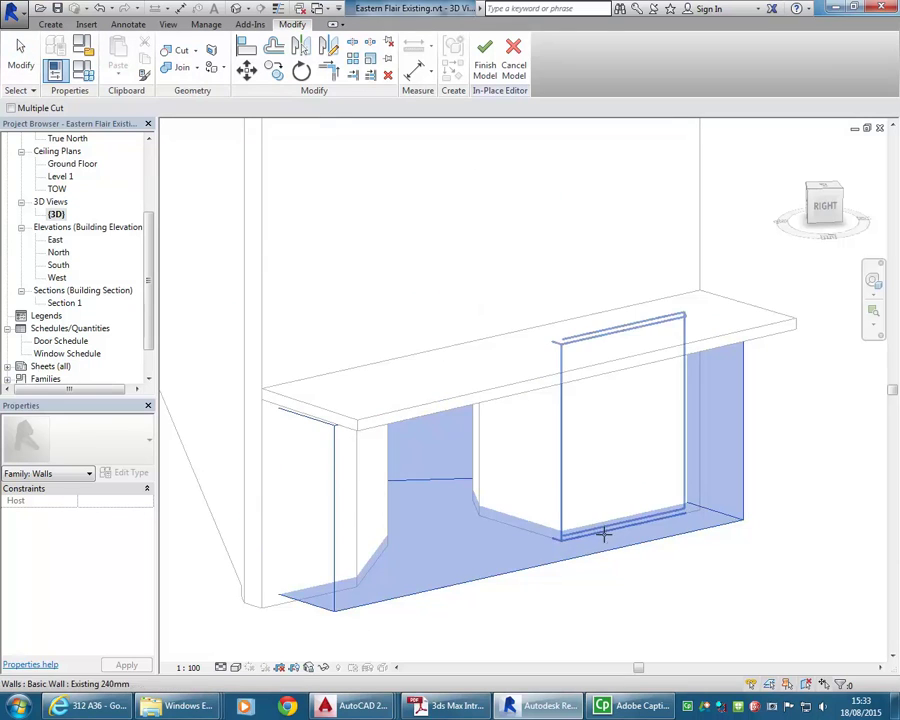
left_click(603, 530)
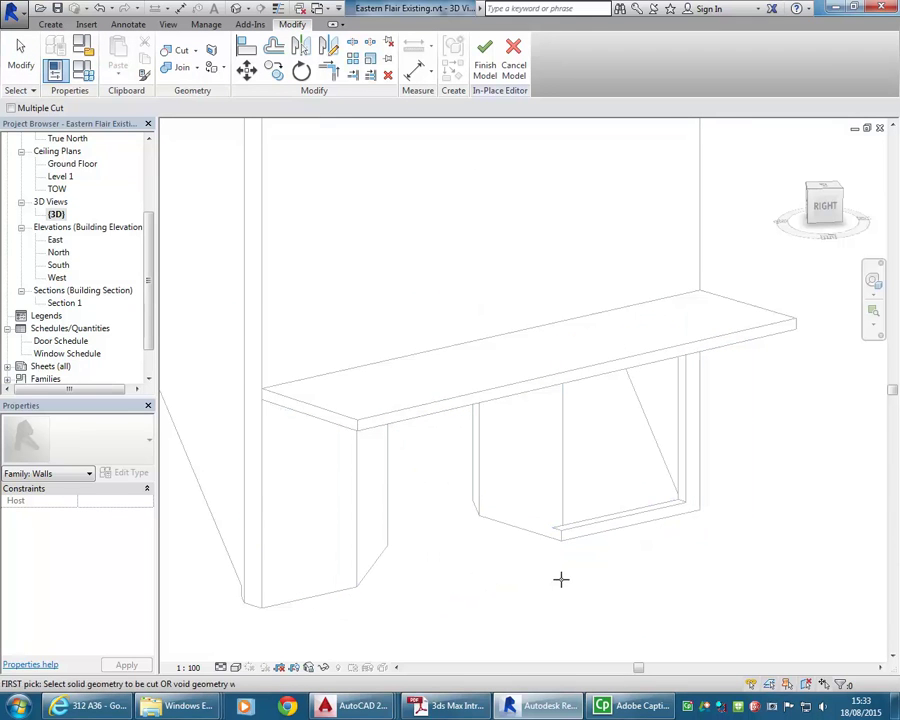
- Cut the two remaining wall segments on the far side of the entry with the same void
left_click(580, 524)
left_click(518, 529)
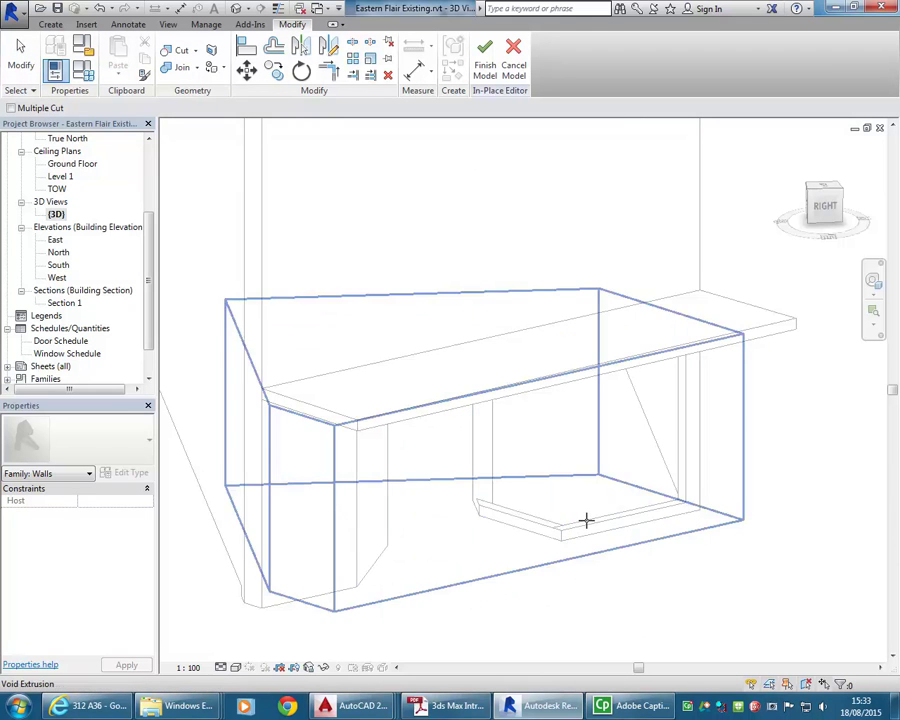
left_click(586, 520)
left_click(492, 485)
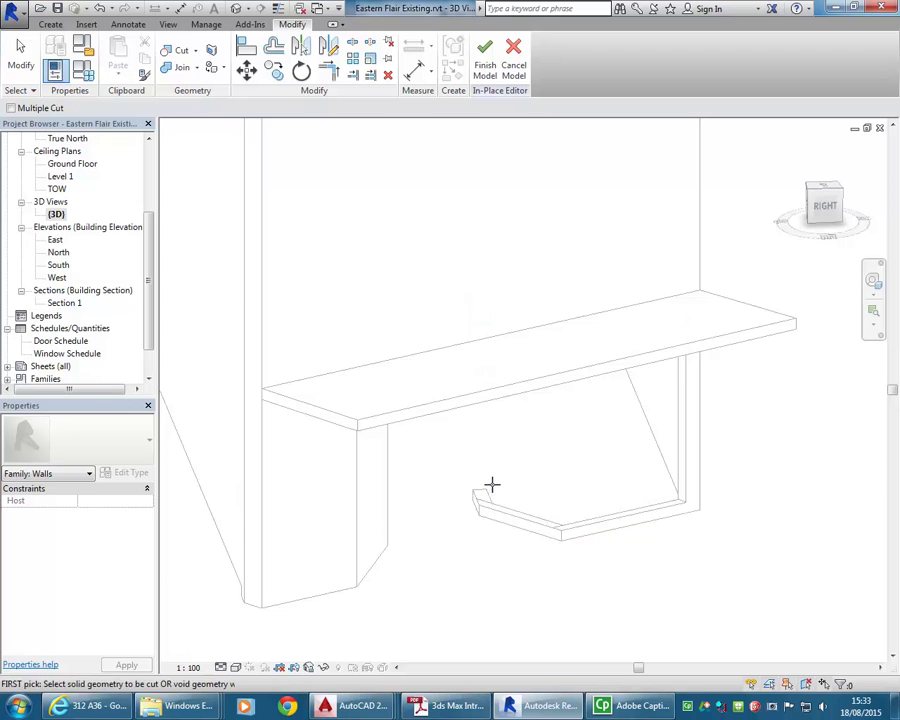
- Cut the three wall segments on the near side of the entry with the void
left_click(532, 518)
left_click(321, 595)
left_click(502, 505)
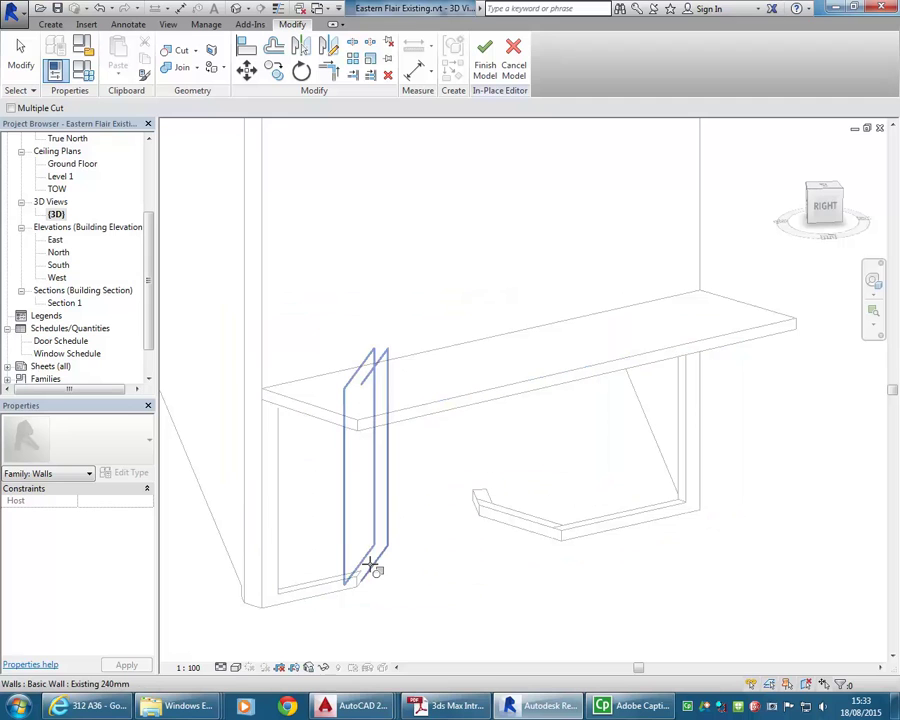
left_click(372, 568)
middle_click_drag(438, 550, 351, 551, "shift")
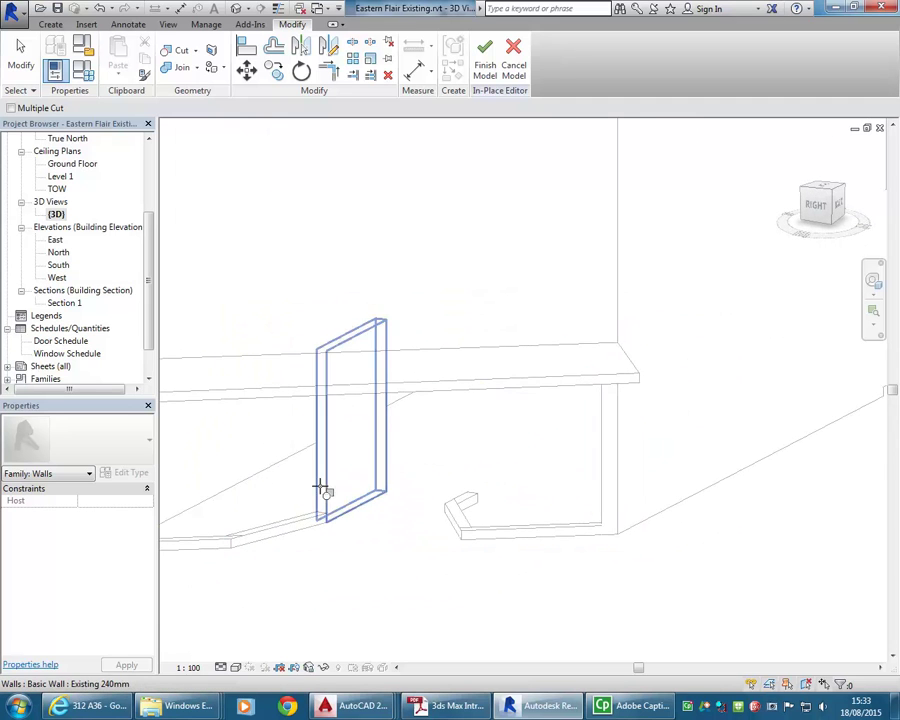
left_click(327, 487)
middle_click_drag(273, 506, 443, 539, "shift")
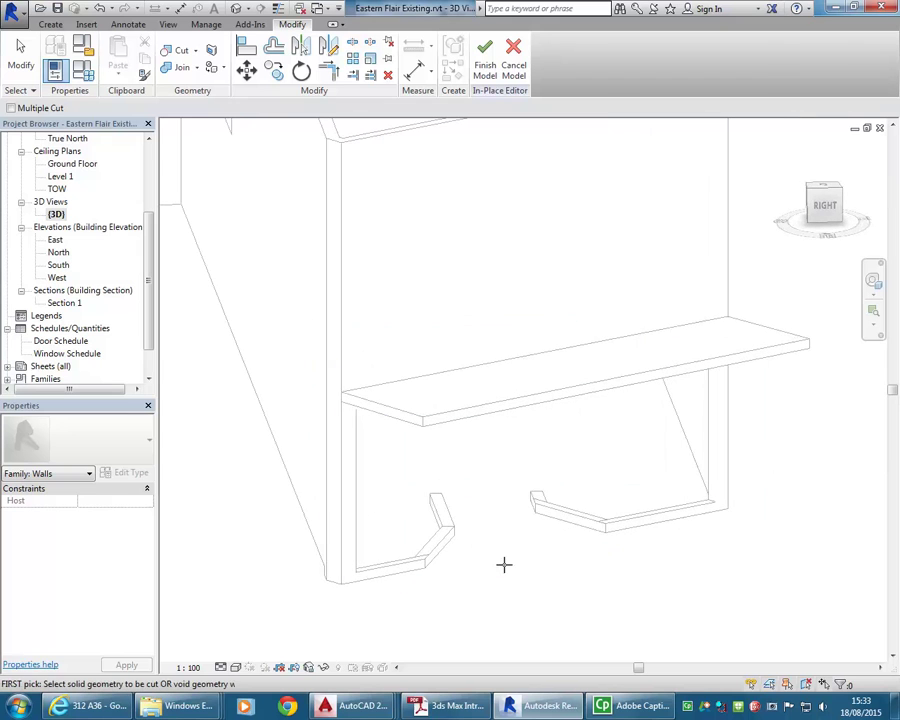
- Finish the in-place void model and inspect the resulting shopfront opening from several angles
left_click(487, 72)
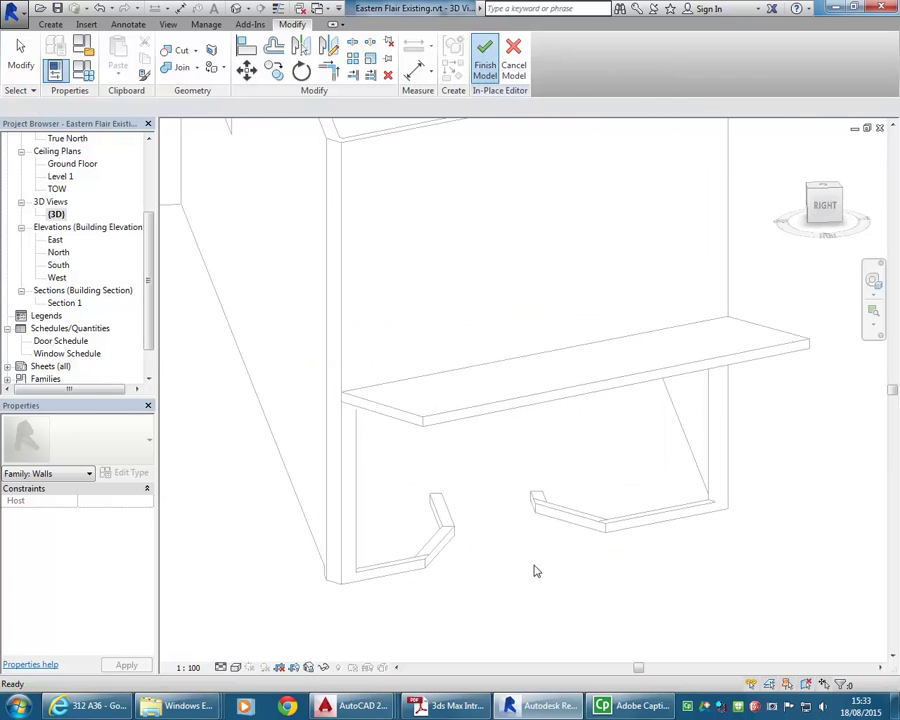
scroll(522, 537, "up", 3)
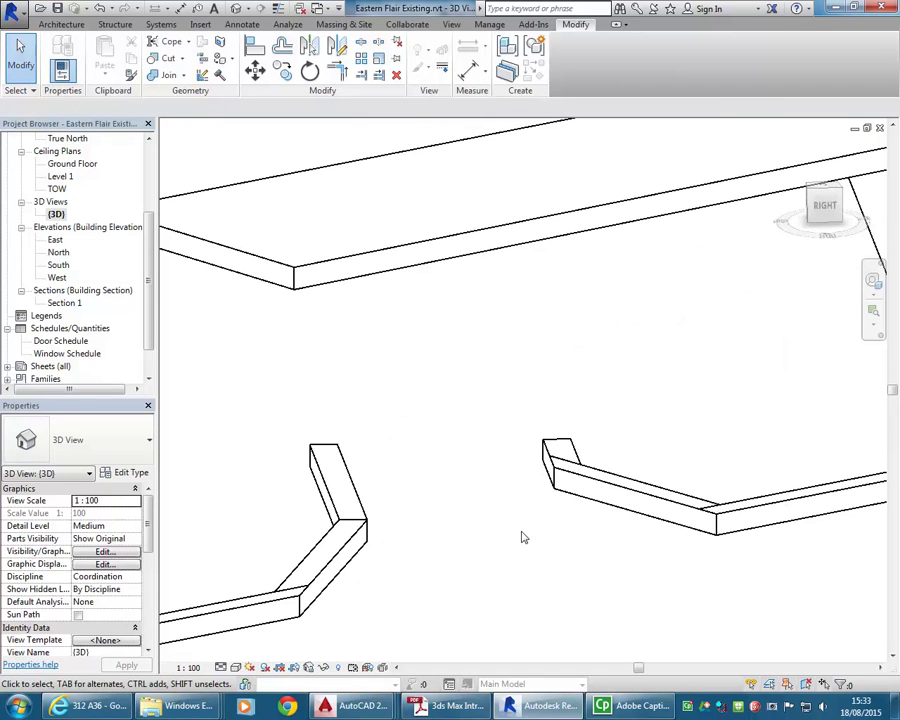
scroll(522, 537, "down", 3)
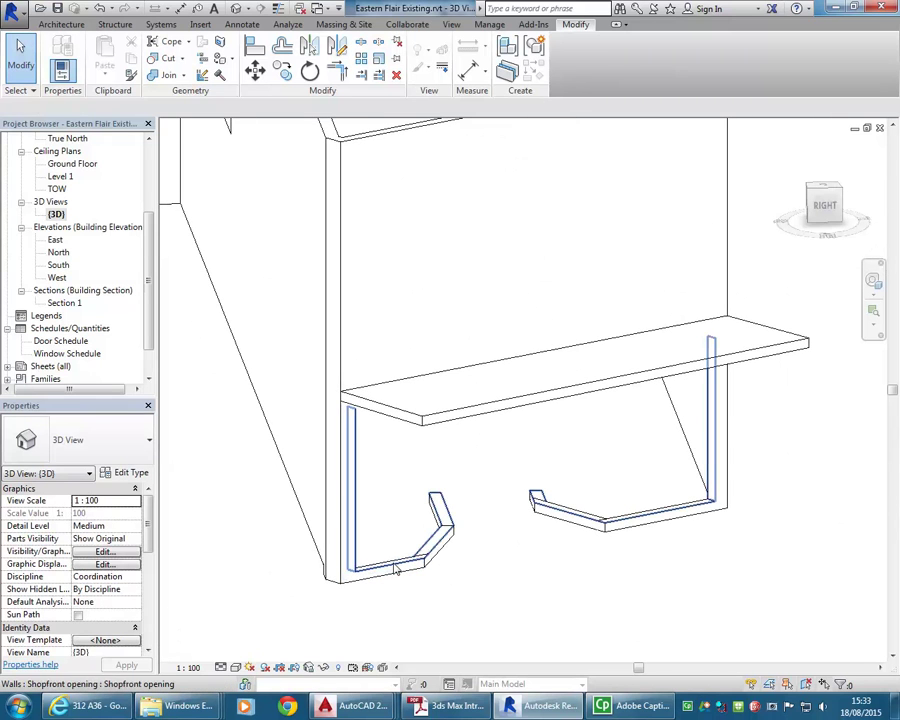
middle_click_drag(366, 420, 552, 502, "shift")
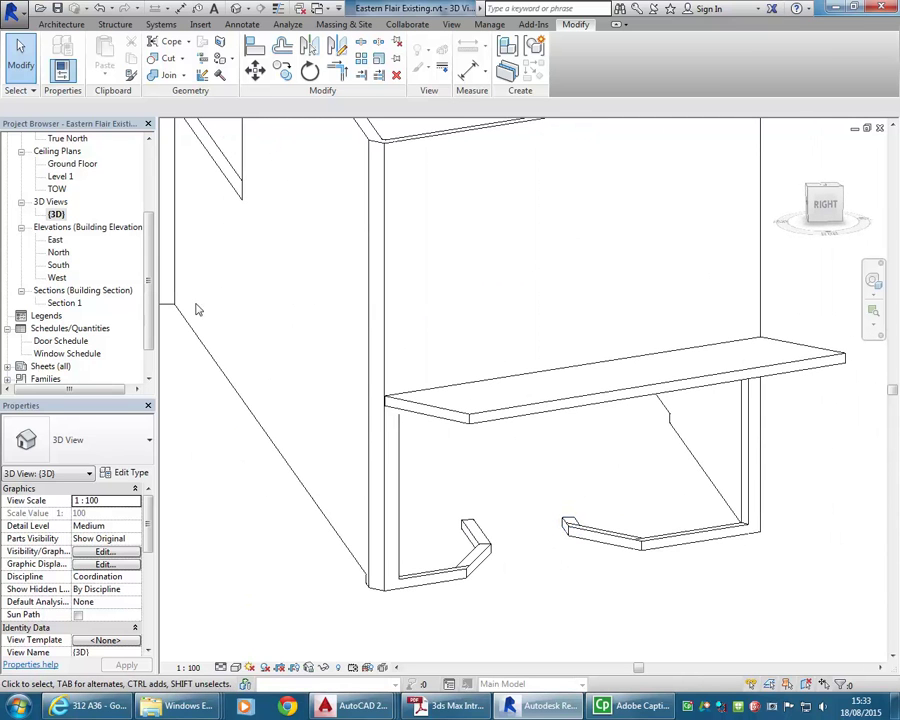
- Open the Ground Floor w dwg floor plan
left_click_drag(152, 295, 150, 186)
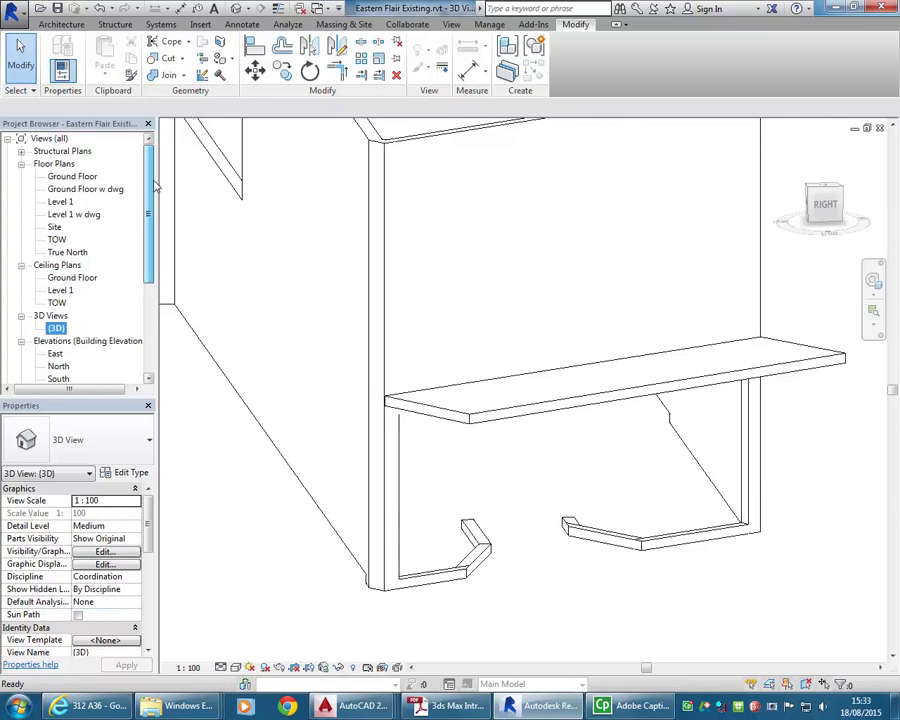
left_click(70, 190)
double_click(70, 190)
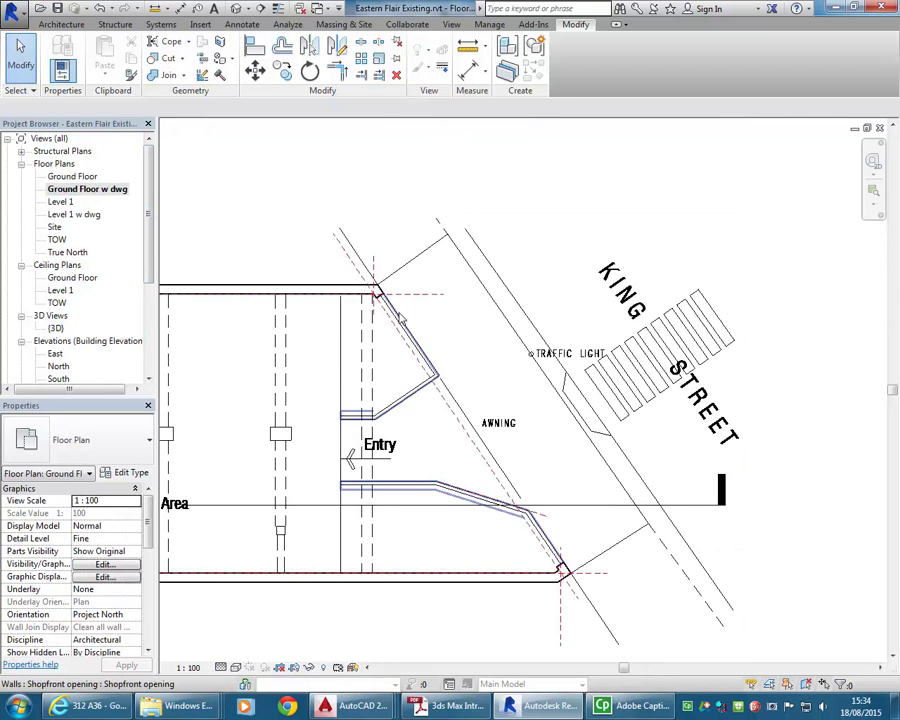
- Start a wall of the Curtain Wall Storefront type for the King Street shopfront
scroll(396, 326, "up", 3)
scroll(352, 254, "up", 3)
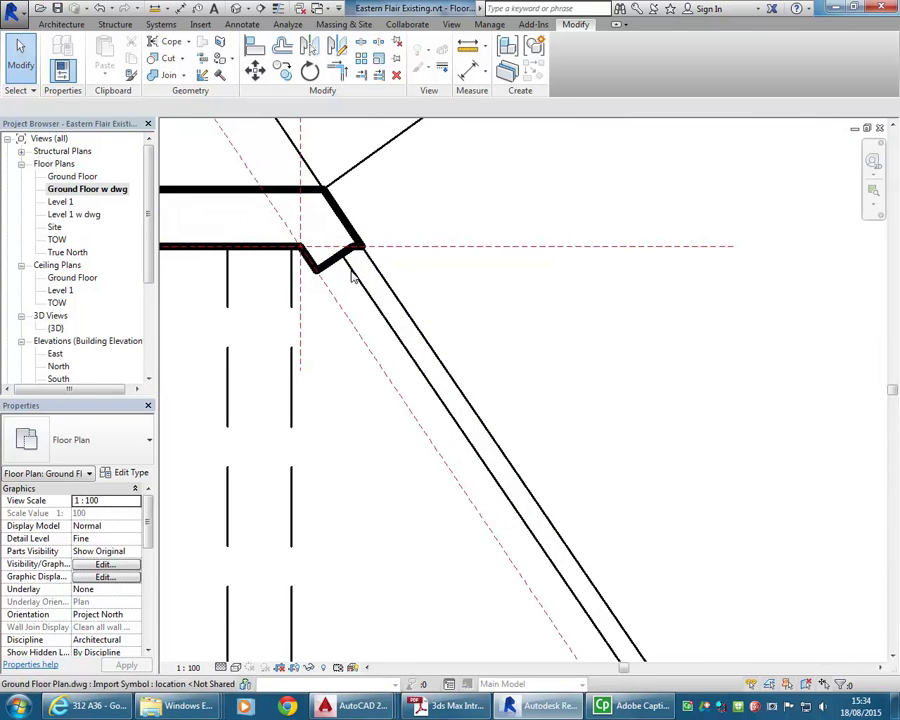
scroll(333, 253, "down", 2)
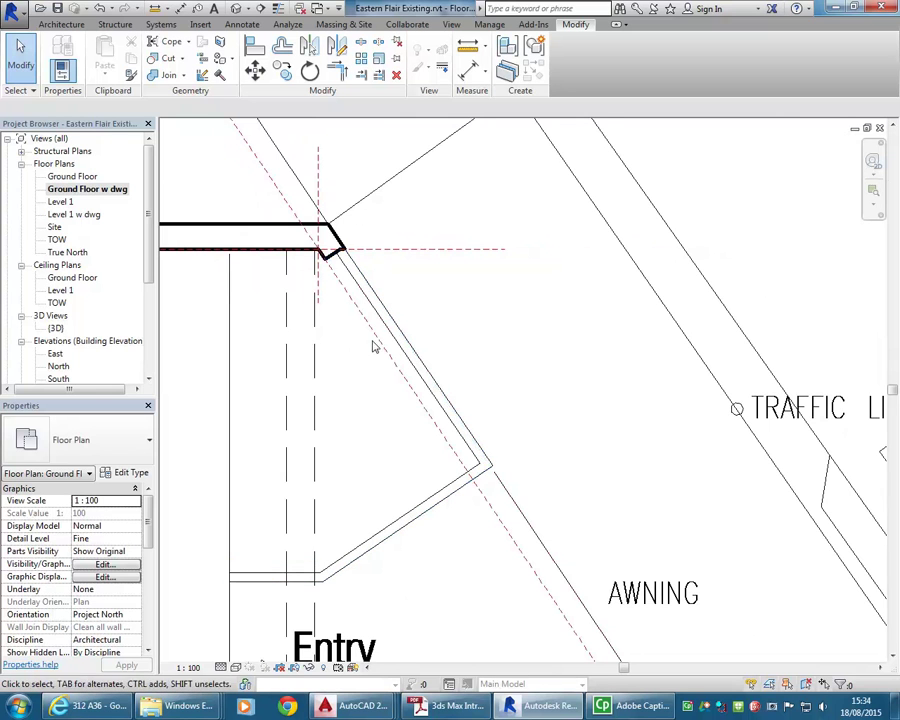
middle_click_drag(364, 350, 361, 398)
scroll(378, 334, "up", 2)
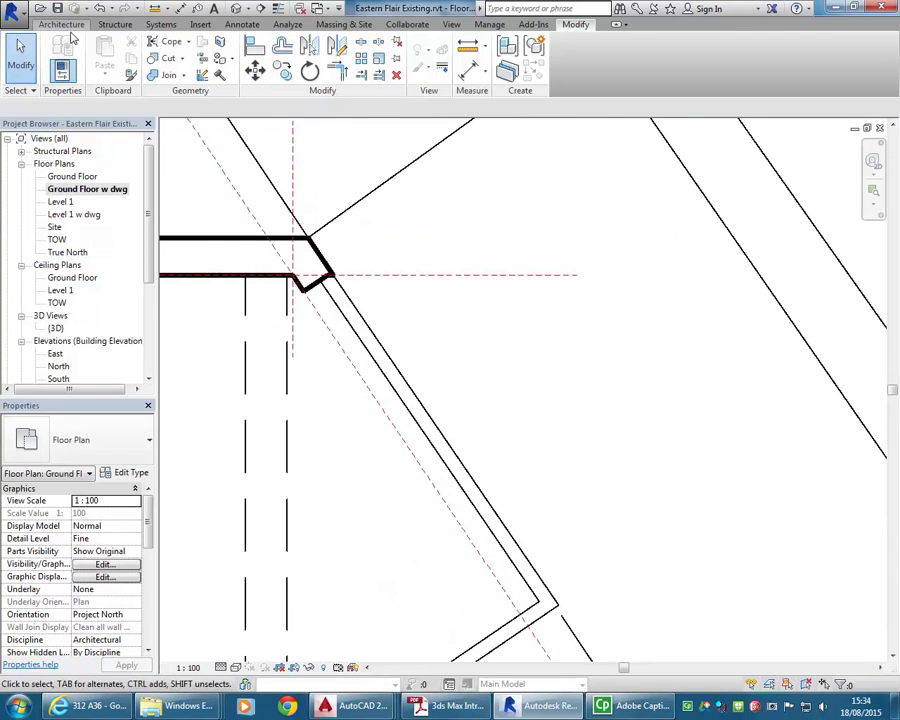
left_click(64, 25)
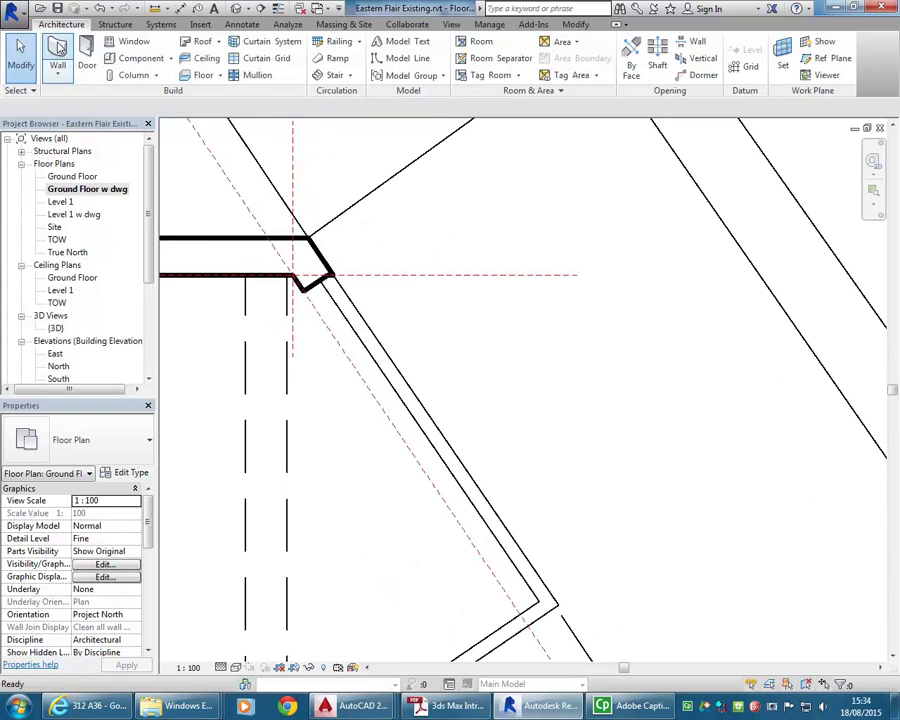
left_click(58, 50)
left_click(100, 440)
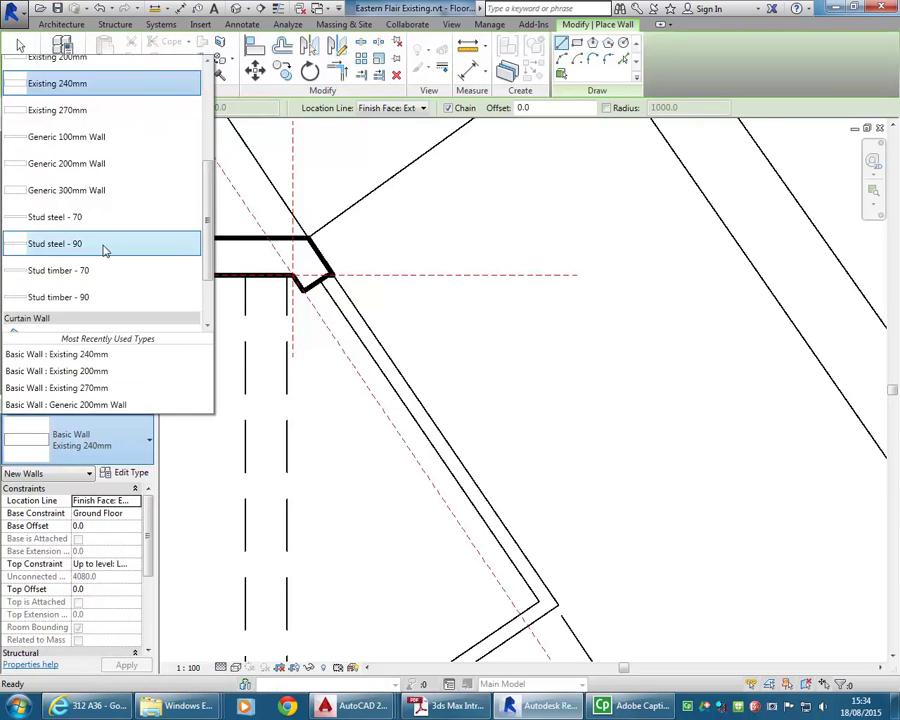
scroll(107, 260, "down", 1)
left_click(60, 276)
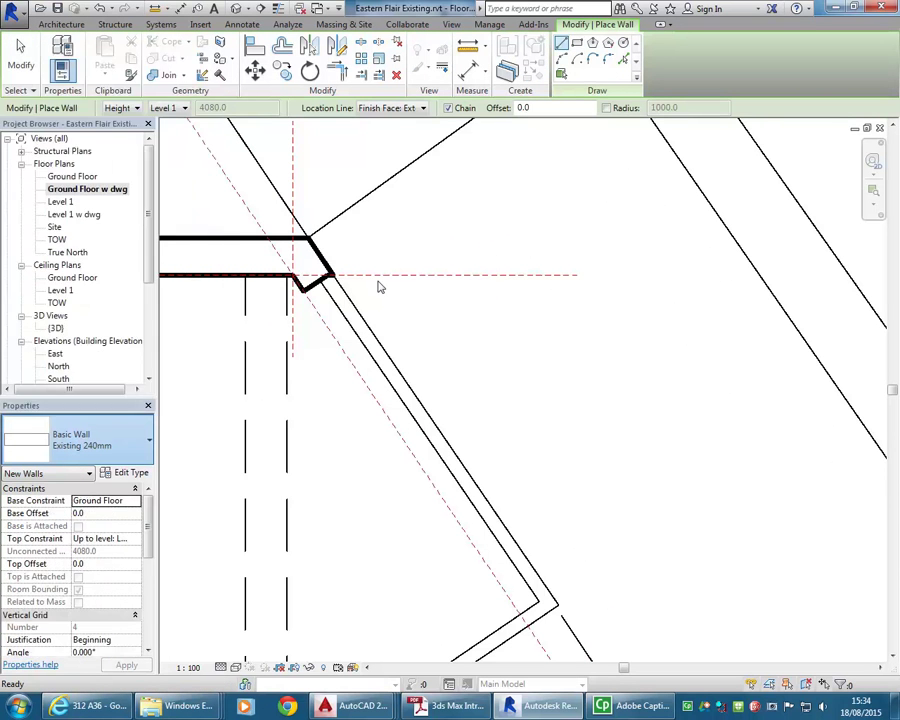
scroll(334, 250, "up", 3)
scroll(307, 349, "up", 4)
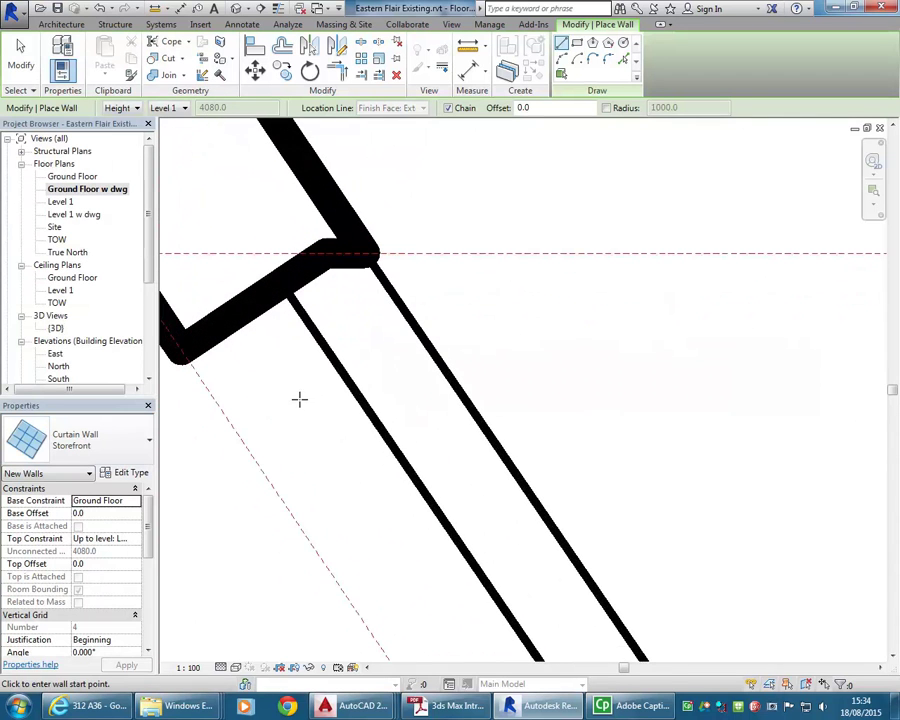
- Set the storefront wall's top offset to -700
scroll(394, 436, "down", 8)
middle_click_drag(390, 474, 338, 334)
middle_click_drag(322, 485, 400, 412)
scroll(376, 465, "up", 2)
middle_click_drag(341, 493, 357, 487)
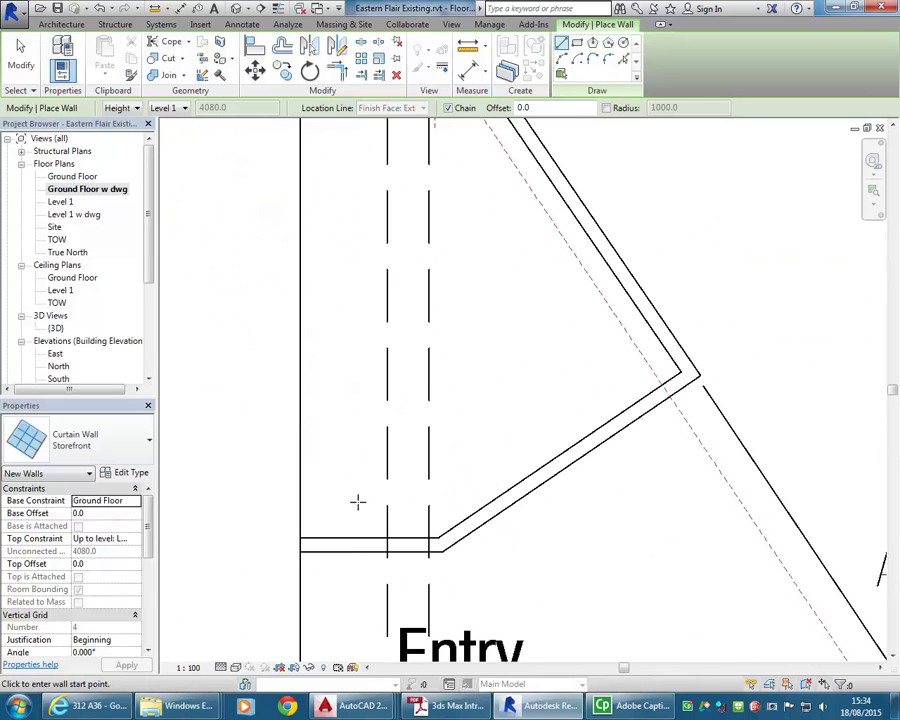
scroll(556, 268, "down", 1)
middle_click_drag(556, 268, 483, 459)
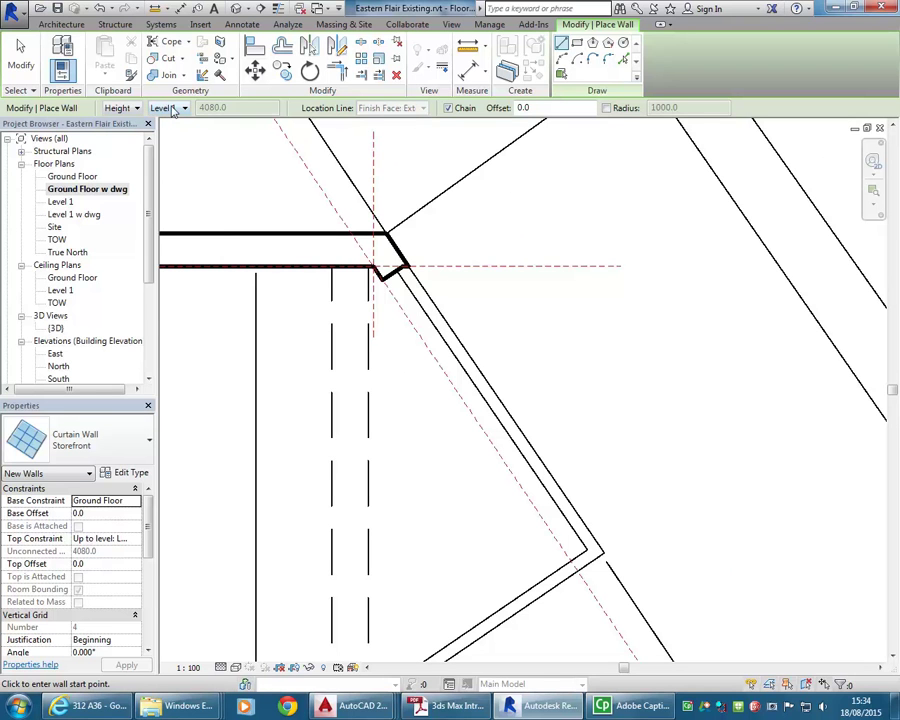
left_click(99, 564)
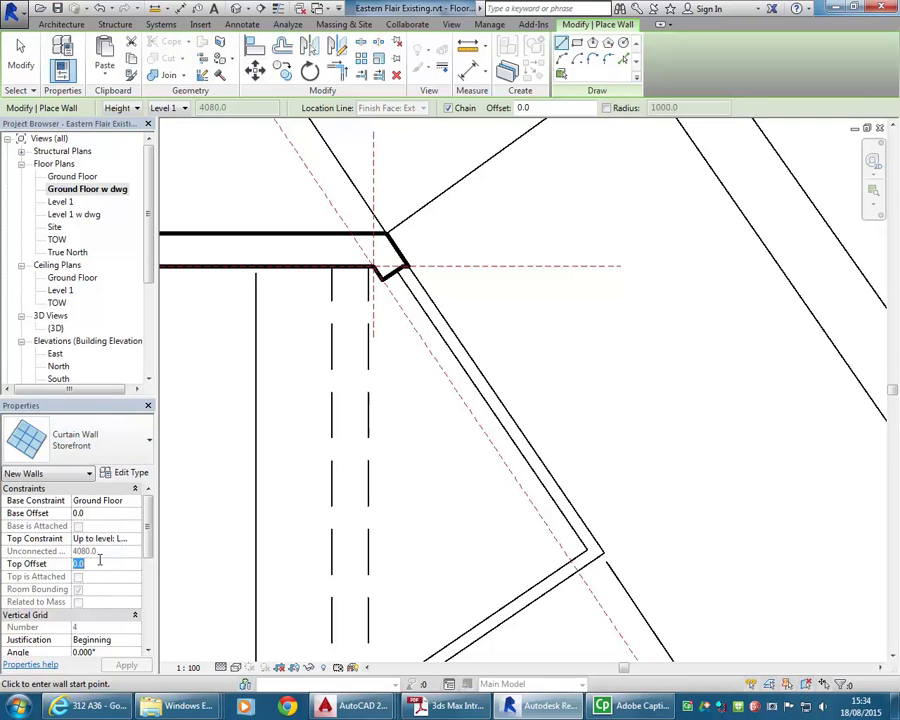
middle_click_drag(255, 497, 205, 508)
- Draw the first storefront segment from the upper wall pier along the imported shopfront's inner line to its outer corner
scroll(337, 279, "up", 3)
left_click(357, 287)
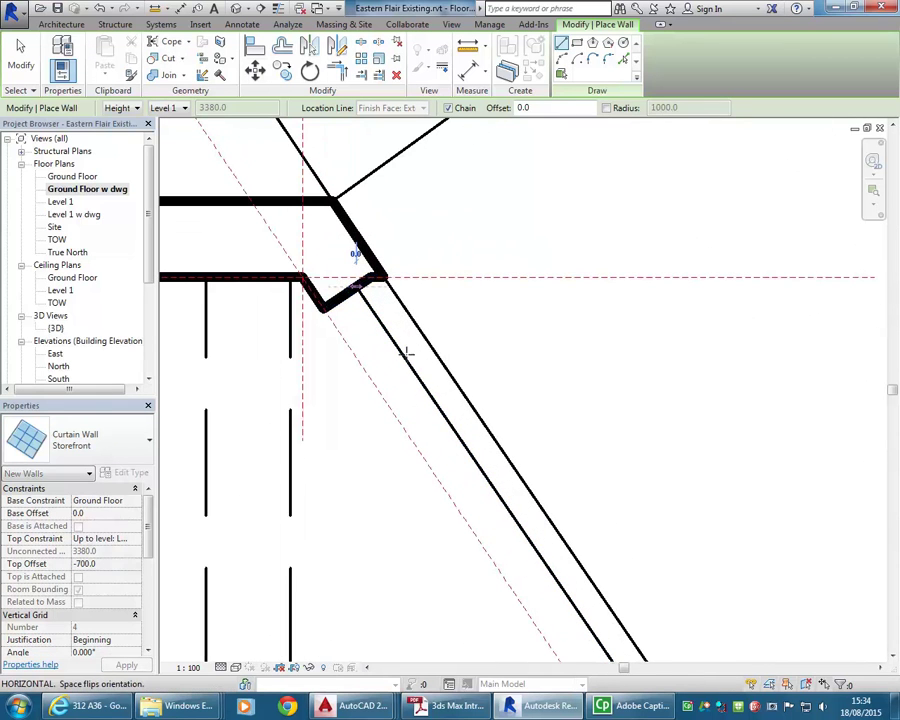
scroll(434, 394, "down", 2)
middle_click_drag(434, 394, 399, 293)
scroll(620, 577, "down", 2)
middle_click_drag(620, 577, 502, 392)
scroll(480, 388, "up", 3)
scroll(478, 370, "down", 1)
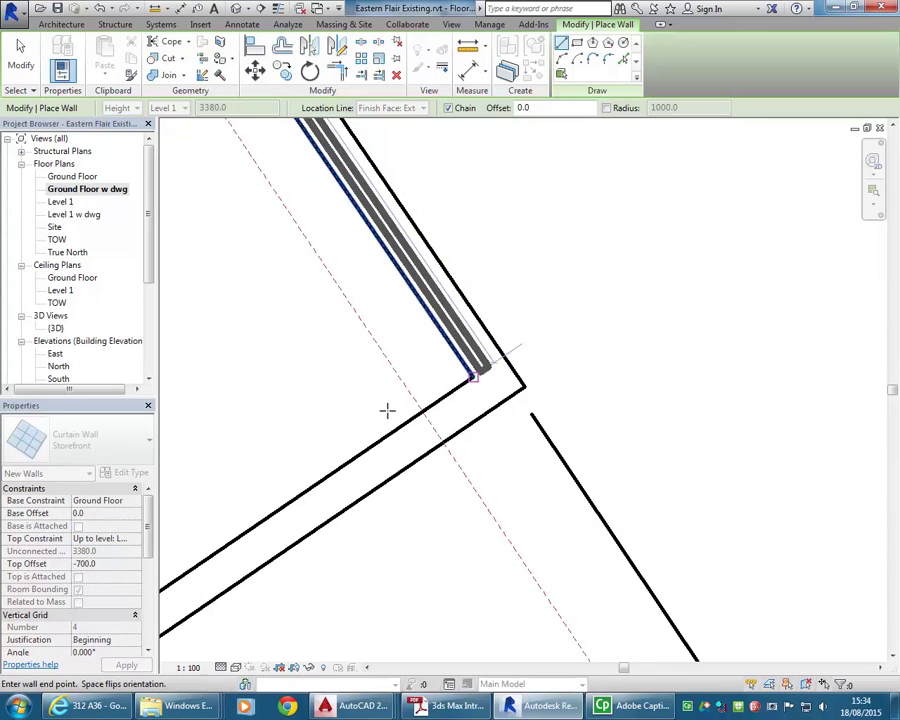
- Continue the storefront along the angled entry side for about 2103 mm and the short straight return for about 989 mm, ending the chain
scroll(390, 410, "down", 2)
middle_click_drag(402, 408, 627, 354)
scroll(627, 354, "down", 1)
scroll(502, 449, "up", 4)
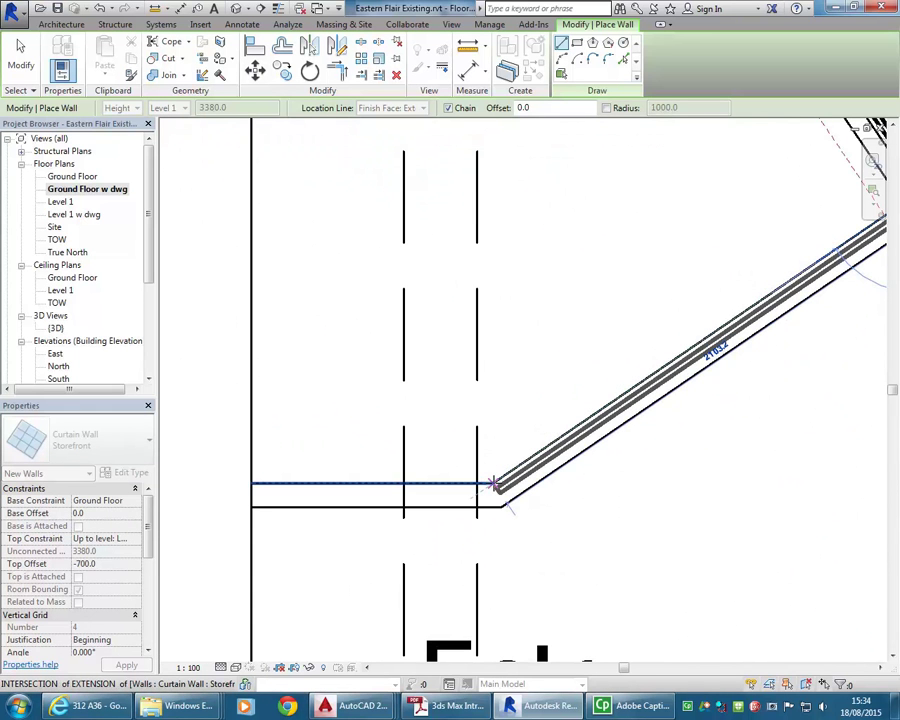
left_click(493, 484)
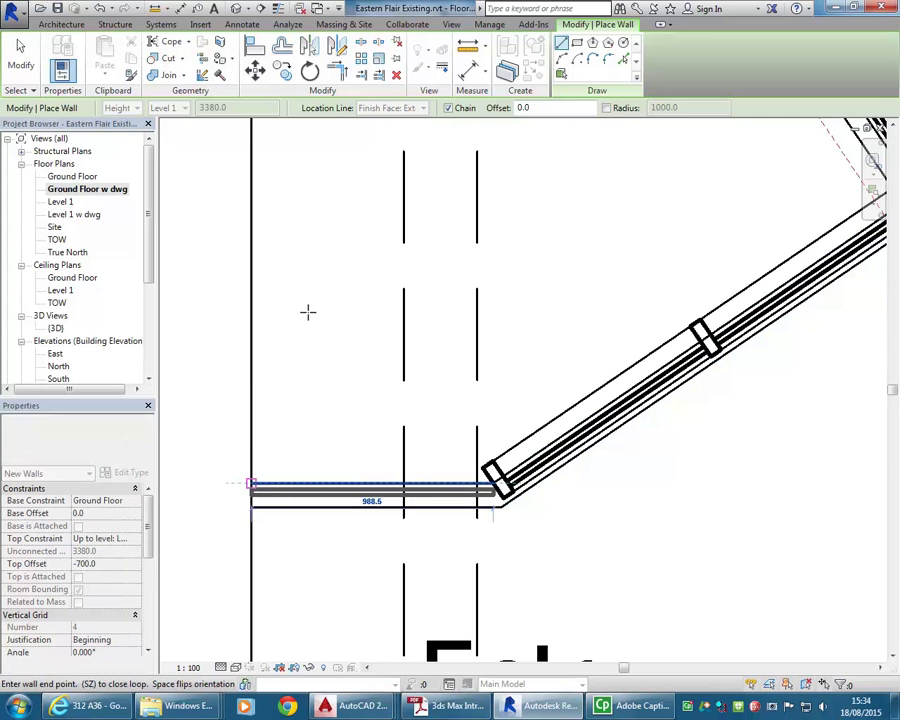
left_click(251, 484)
right_click(307, 315)
left_click(321, 319)
scroll(324, 326, "down", 3)
scroll(322, 340, "down", 2)
scroll(321, 367, "up", 4)
left_click(292, 450)
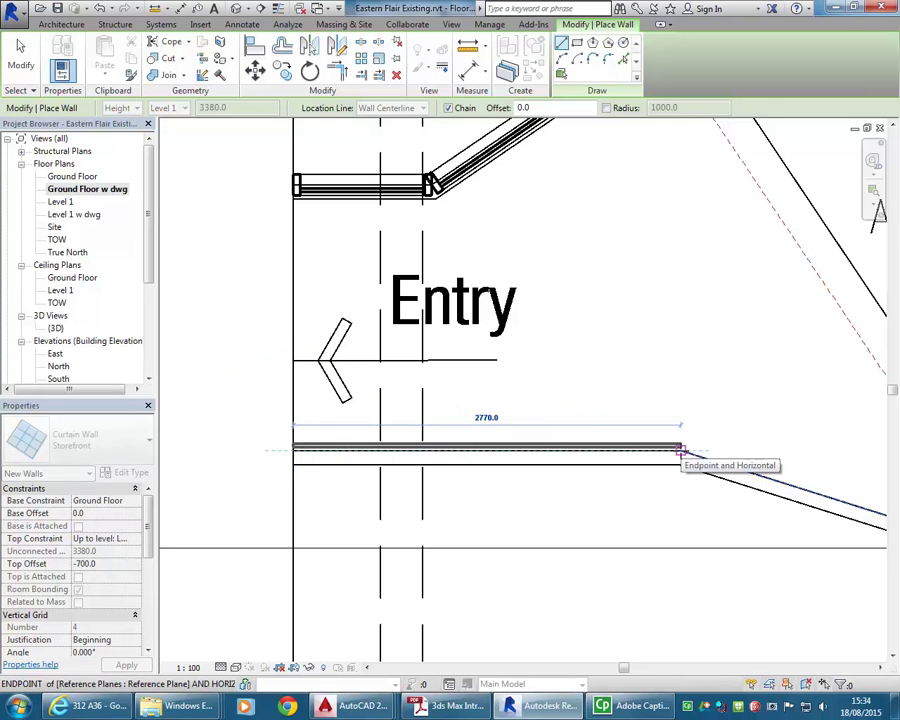
key("Escape")
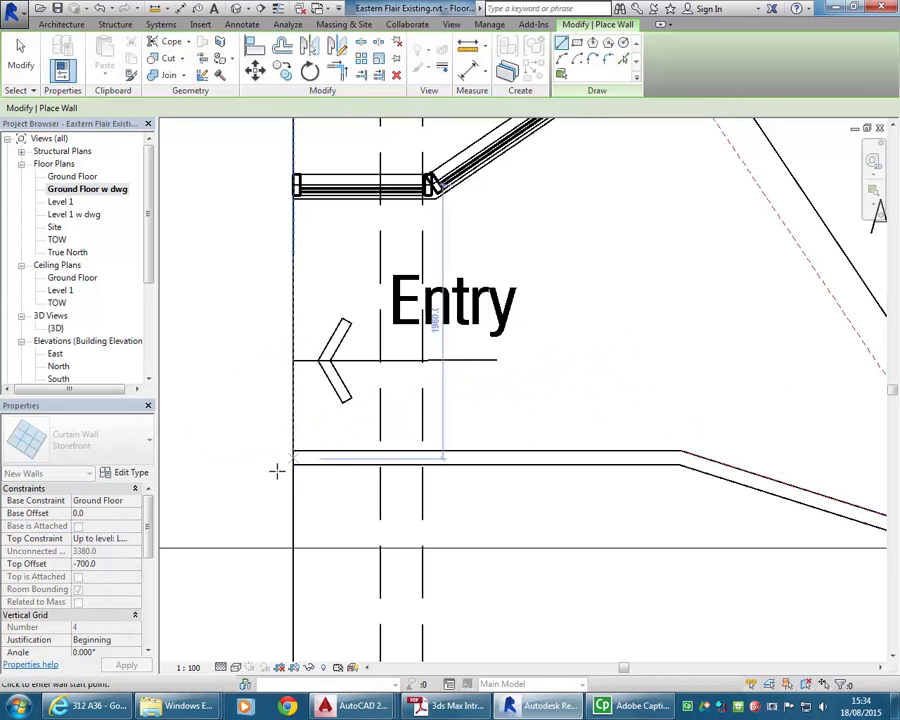
- Draw the opposite entry side's storefront along the outer dwg line: a straight segment about 2755 mm long and an angled one about 2736 mm
left_click(293, 462)
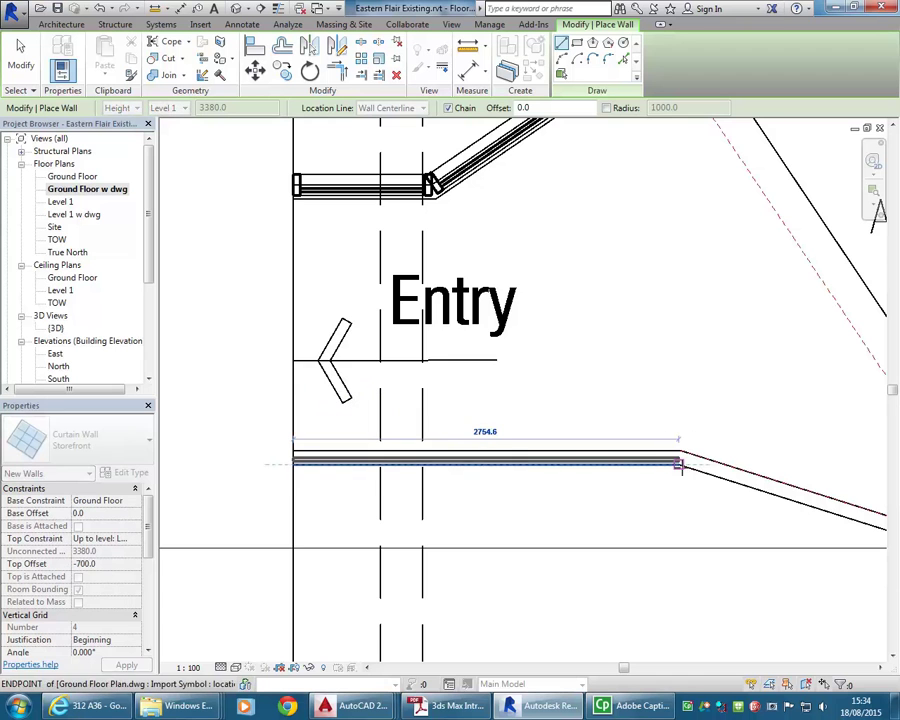
left_click(678, 464)
scroll(718, 476, "down", 2)
middle_click_drag(718, 476, 458, 386)
scroll(665, 446, "up", 3)
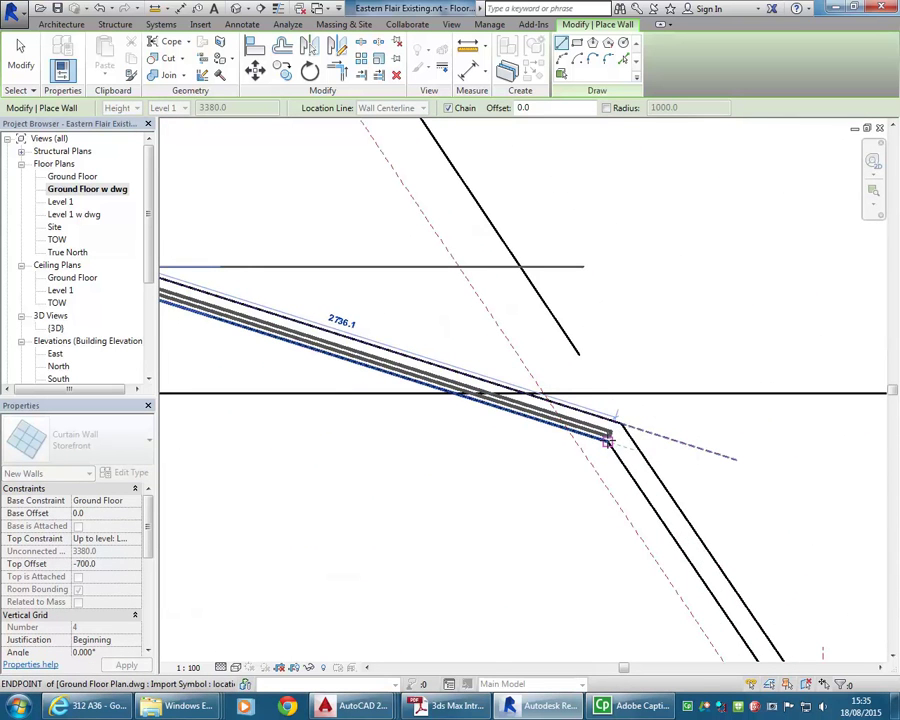
left_click(608, 441)
- Extend the storefront about 1785 mm along the diagonal street frontage to the lower wall pier and end the wall command
scroll(608, 441, "down", 2)
middle_click_drag(608, 441, 524, 334)
scroll(635, 526, "up", 3)
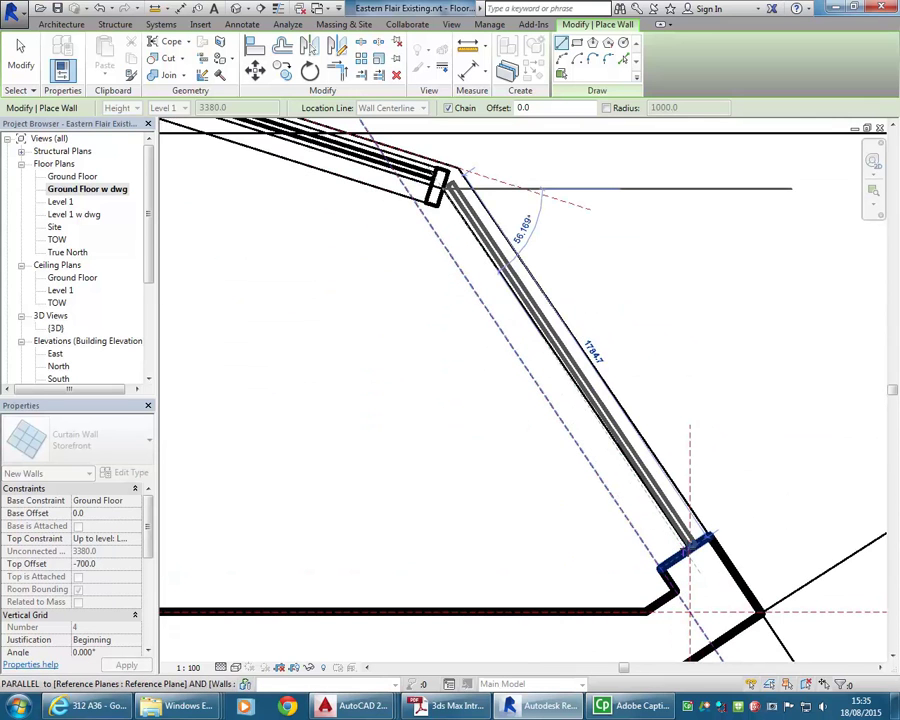
scroll(688, 549, "up", 4)
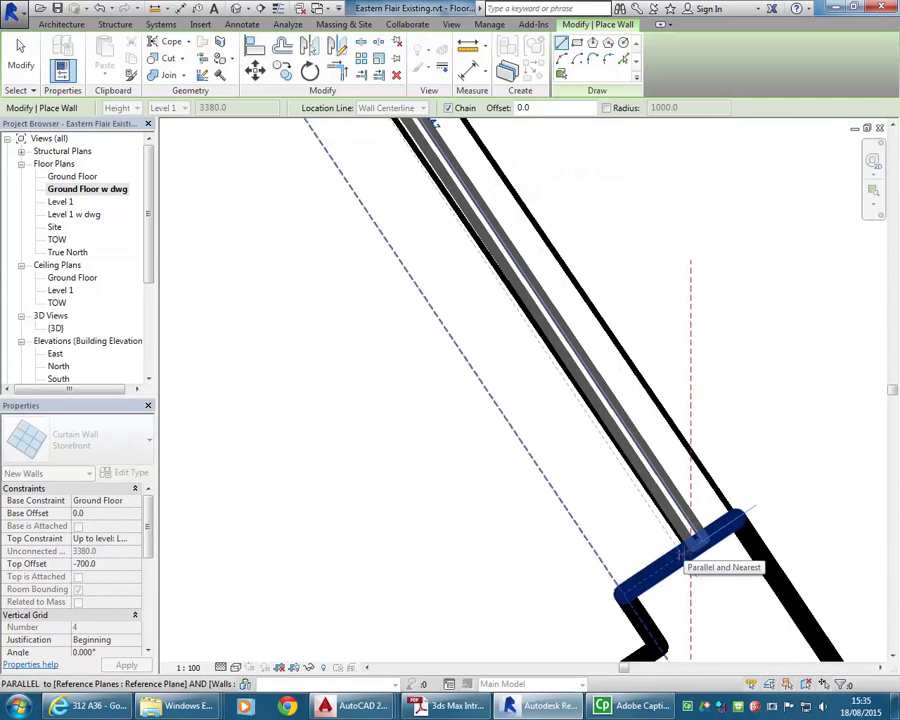
scroll(683, 554, "down", 3)
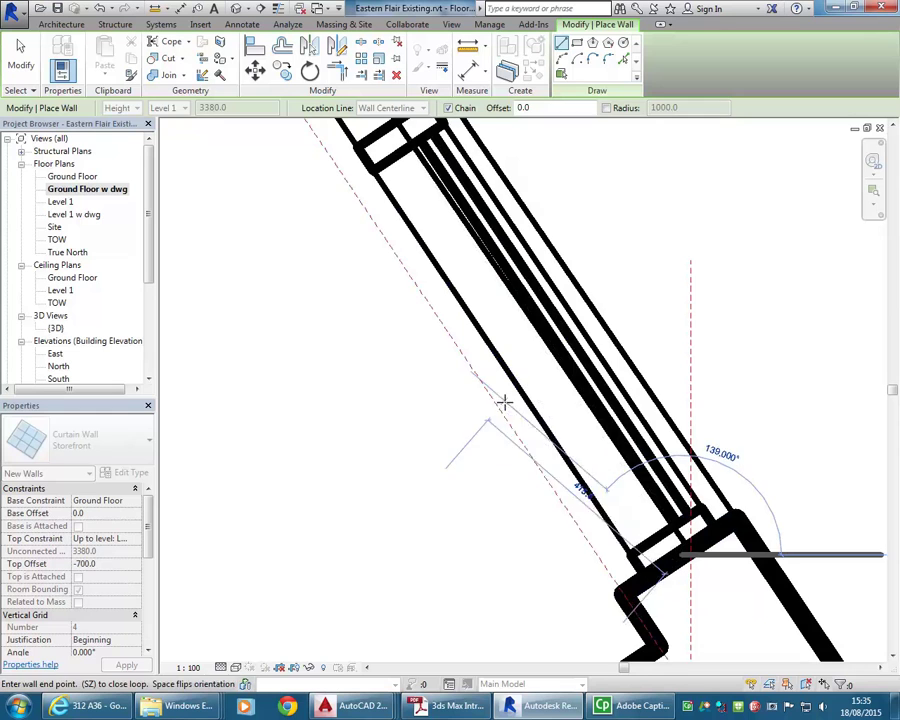
right_click(526, 410)
left_click(532, 417)
- Examine the storefront curtain walls under the awning in the 3D view from several angles and distances
scroll(522, 414, "down", 6)
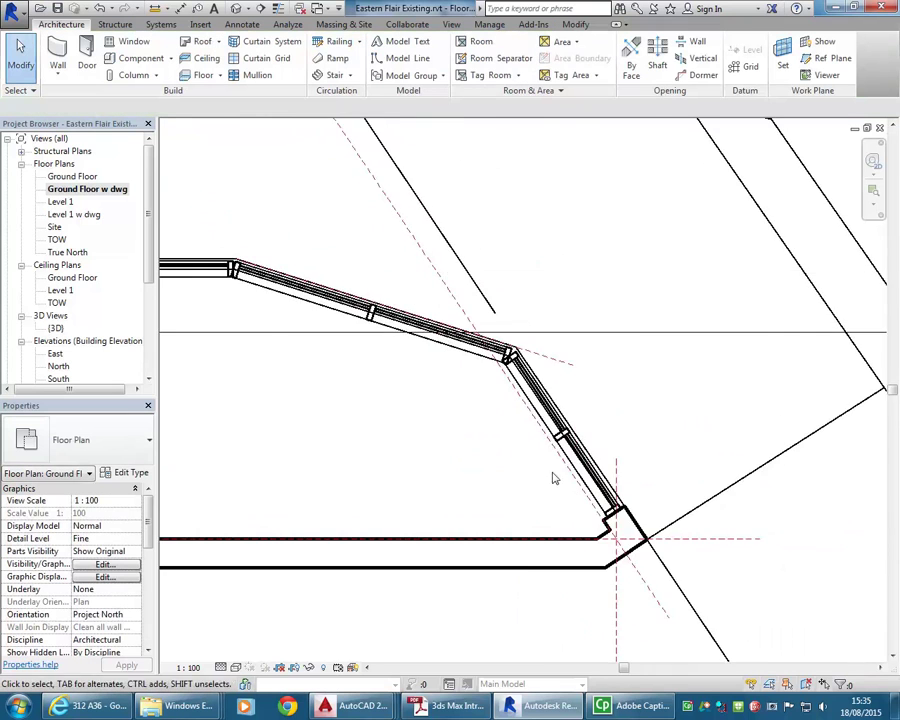
scroll(644, 672, "down", 2)
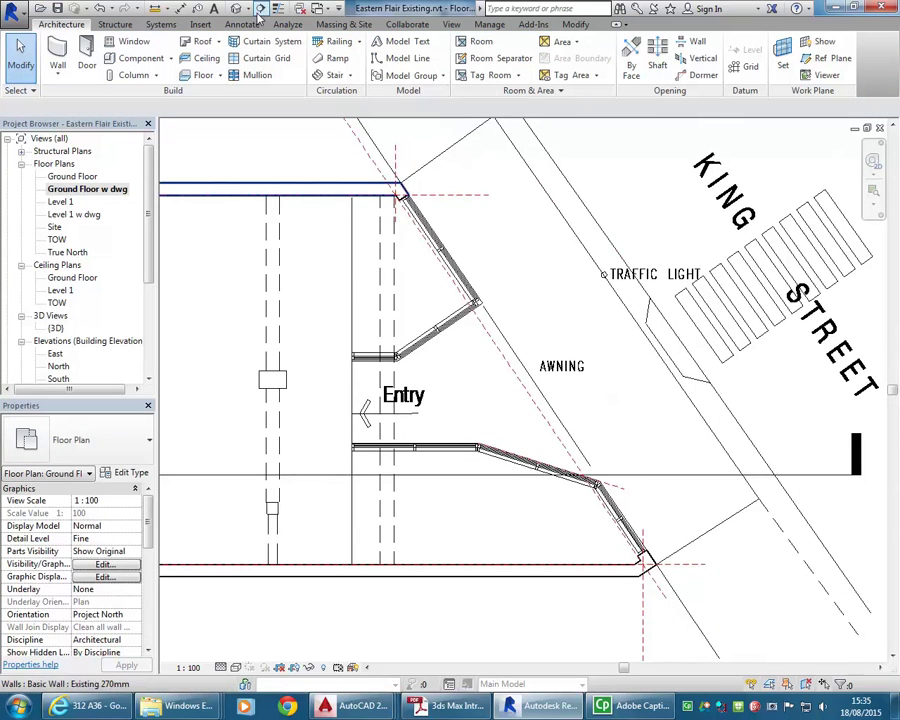
left_click(236, 8)
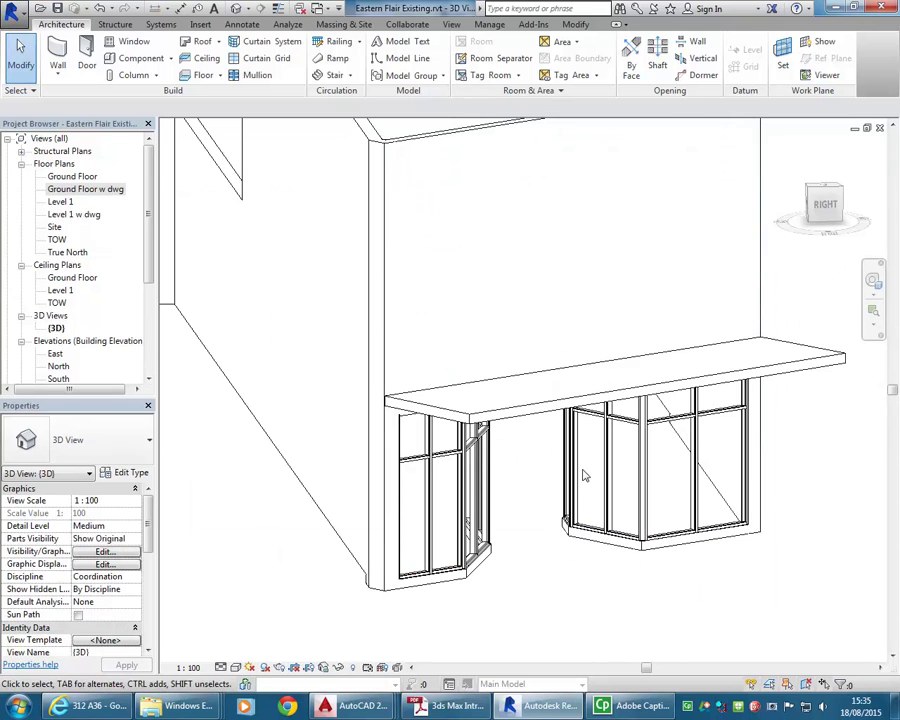
middle_click_drag(598, 524, 518, 532, "shift")
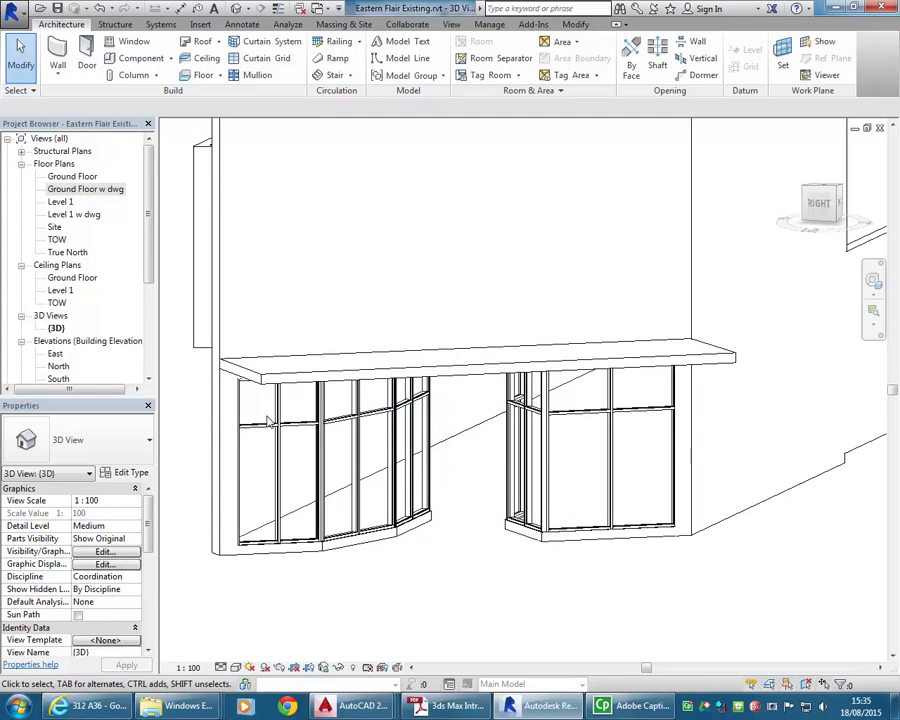
scroll(268, 420, "up", 2)
scroll(280, 428, "down", 1)
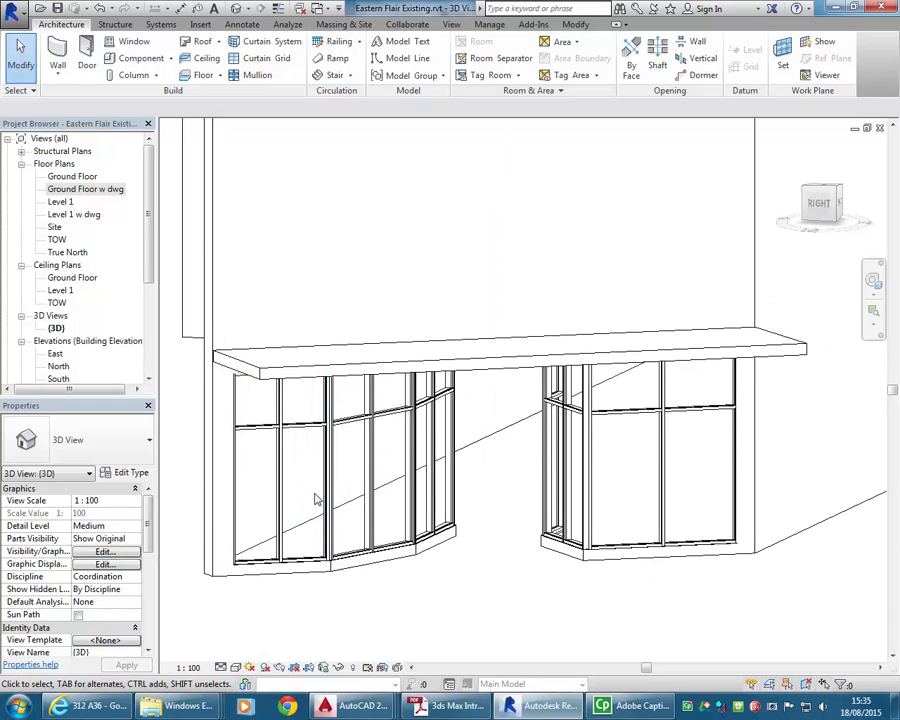
middle_click_drag(428, 523, 378, 503)
scroll(377, 503, "down", 1)
middle_click_drag(310, 618, 446, 597, "shift")
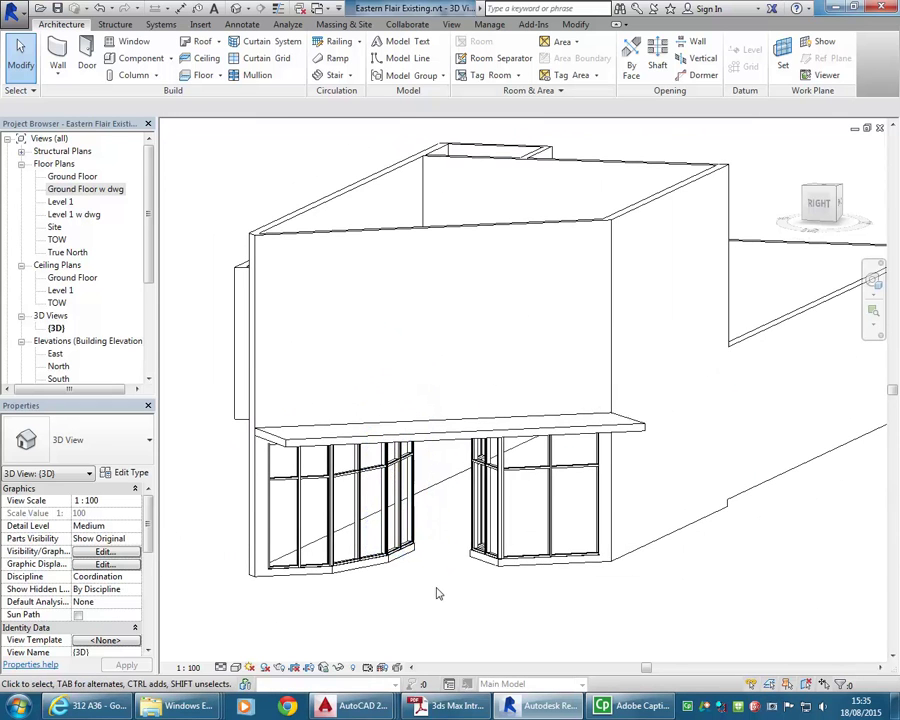
middle_click_drag(415, 354, 392, 374)
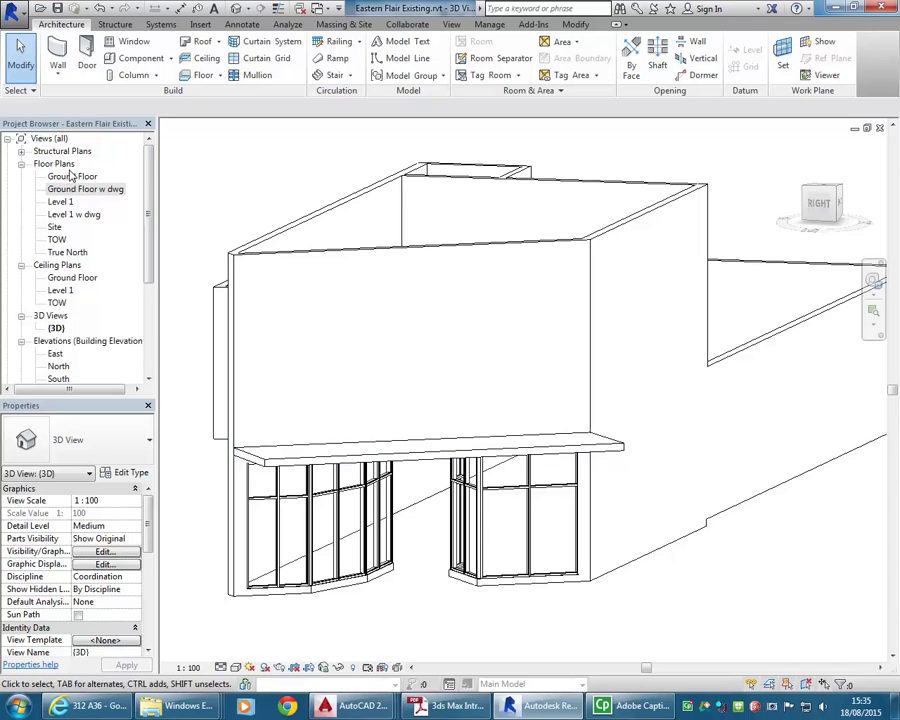
- Start a Generic 150mm floor in the Ground Floor plan and add a boundary line from the long upper wall
double_click(68, 178)
middle_click_drag(327, 287, 563, 402)
middle_click_drag(434, 273, 455, 274)
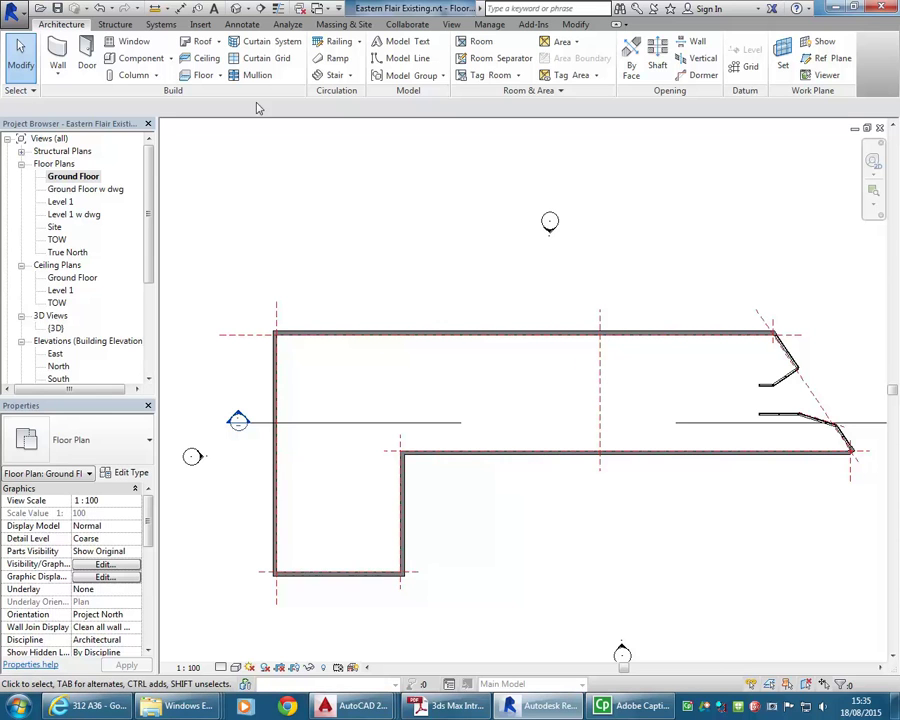
left_click(200, 75)
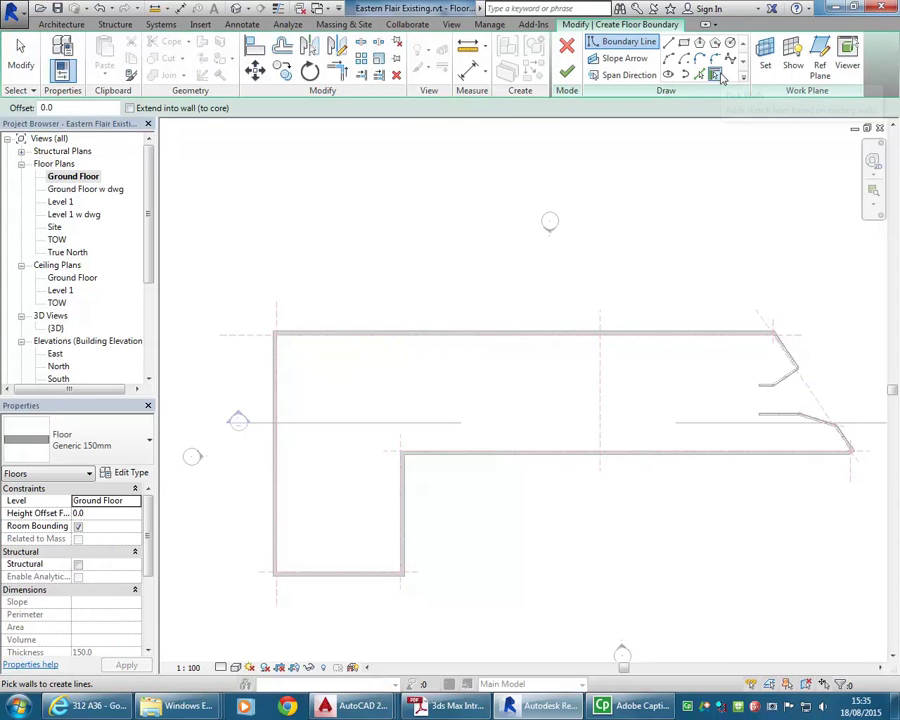
left_click(440, 336)
scroll(670, 383, "up", 8)
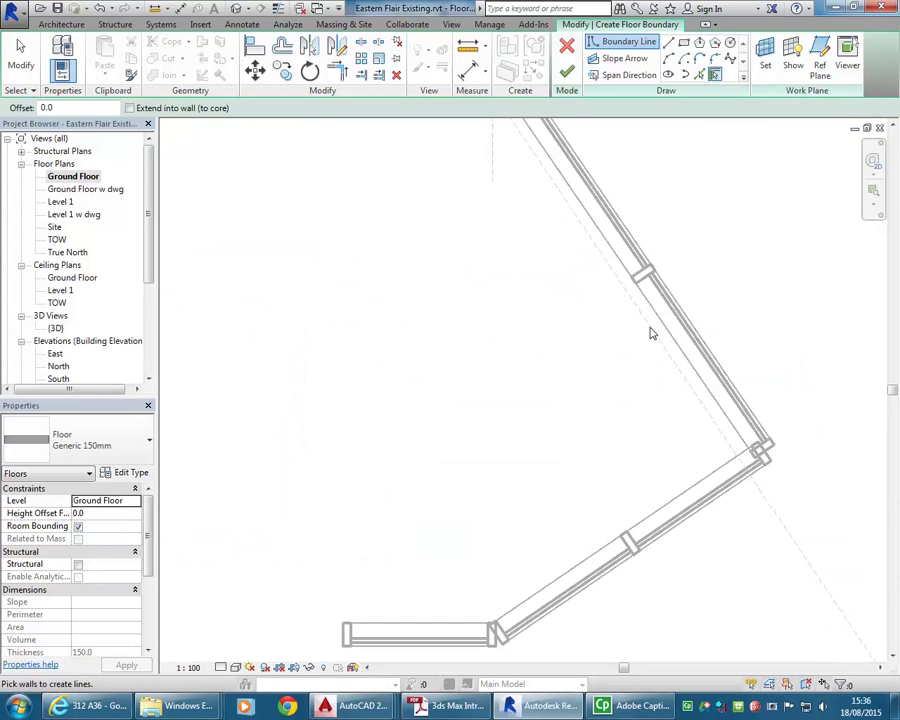
scroll(526, 298, "down", 3)
middle_click_drag(528, 300, 621, 322)
scroll(572, 286, "down", 3)
scroll(565, 303, "down", 2)
middle_click_drag(560, 349, 737, 313)
scroll(737, 313, "down", 1)
scroll(272, 311, "up", 1)
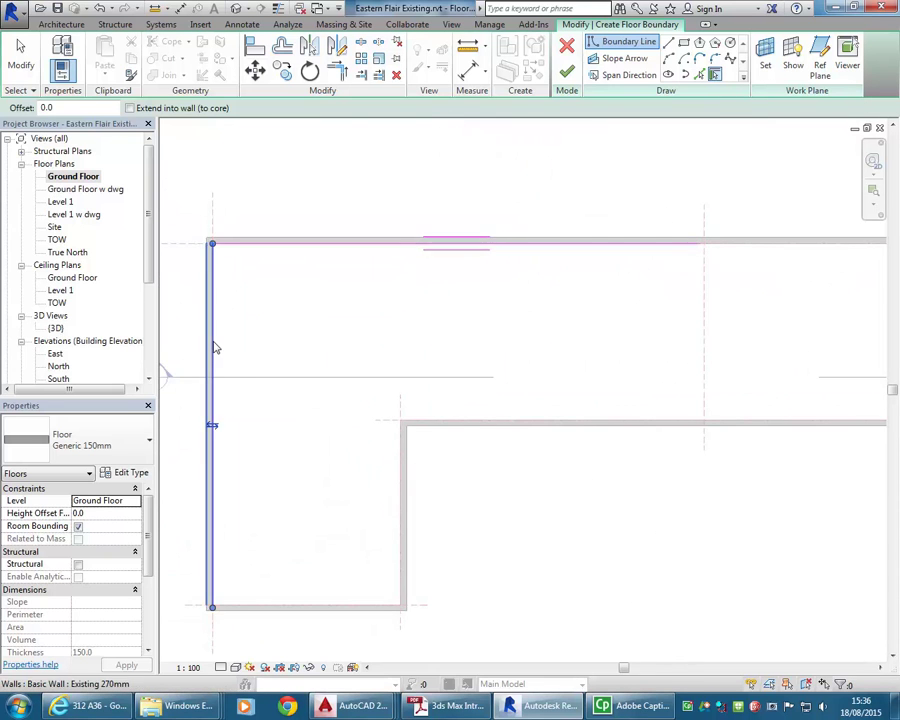
- Add floor boundary lines by picking the rear wall, the short end wall, the inner return wall and the long lower wall
left_click(215, 344)
left_click(337, 605)
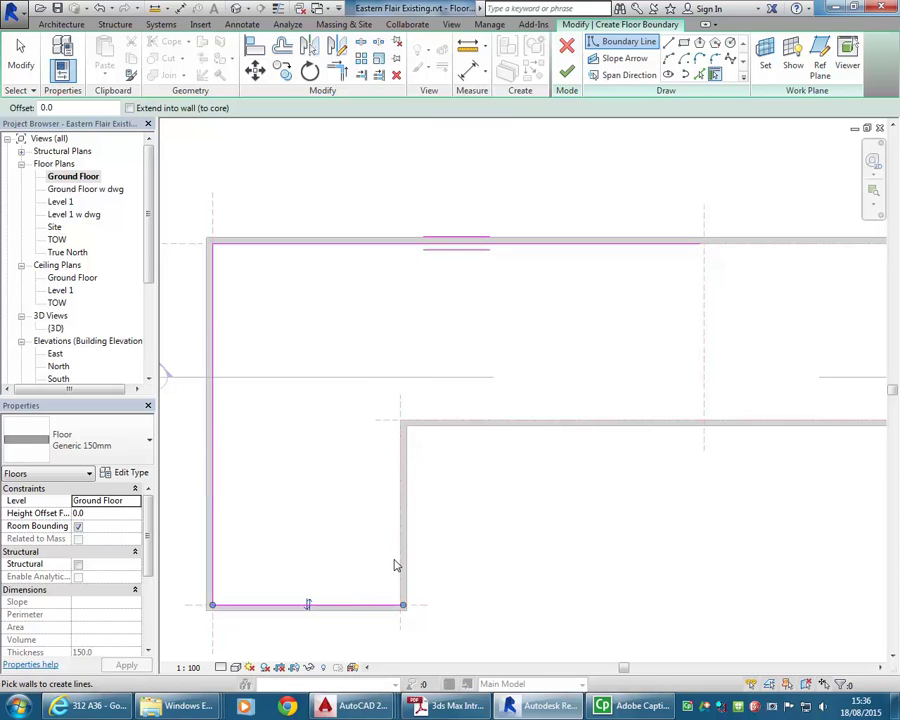
left_click(394, 564)
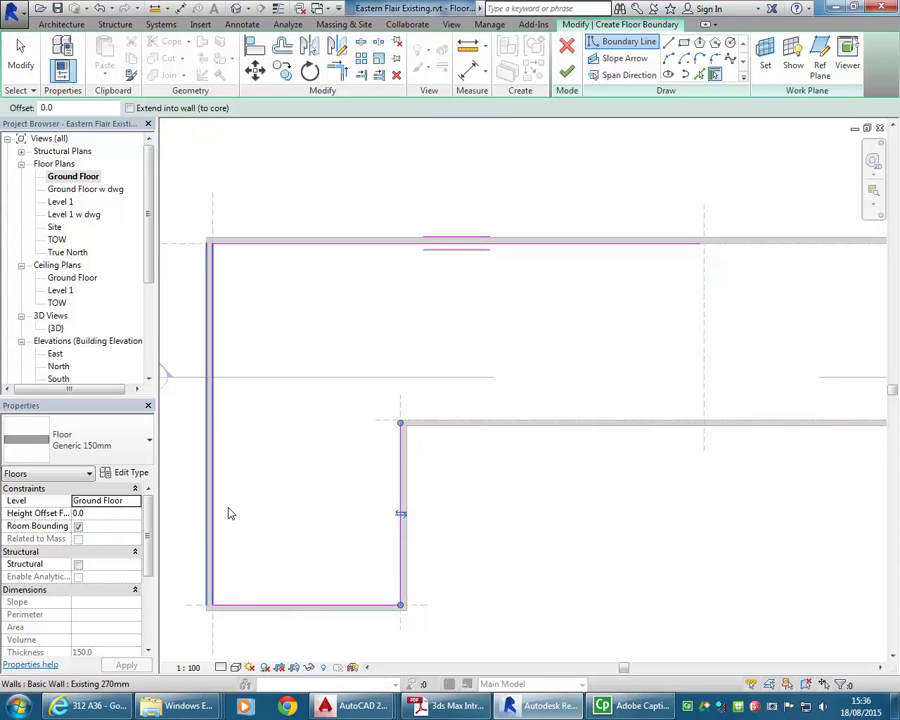
left_click(480, 426)
scroll(570, 385, "down", 1)
middle_click_drag(570, 390, 290, 348)
middle_click_drag(610, 394, 524, 370)
scroll(524, 332, "up", 3)
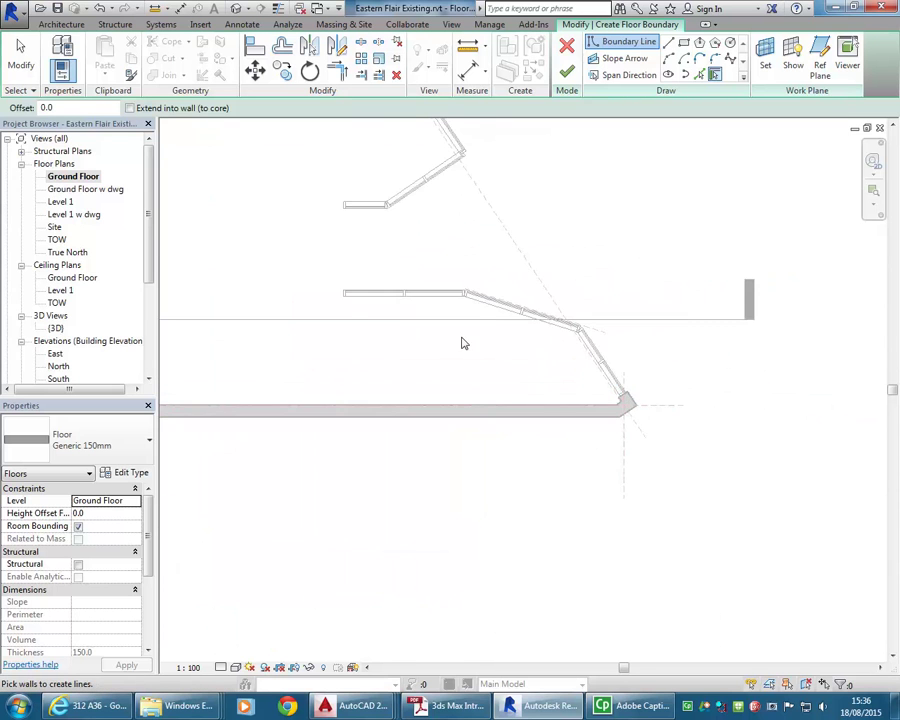
- Add a floor boundary line along the short angled inner face of the lower wall pier at the street corner
scroll(512, 382, "up", 6)
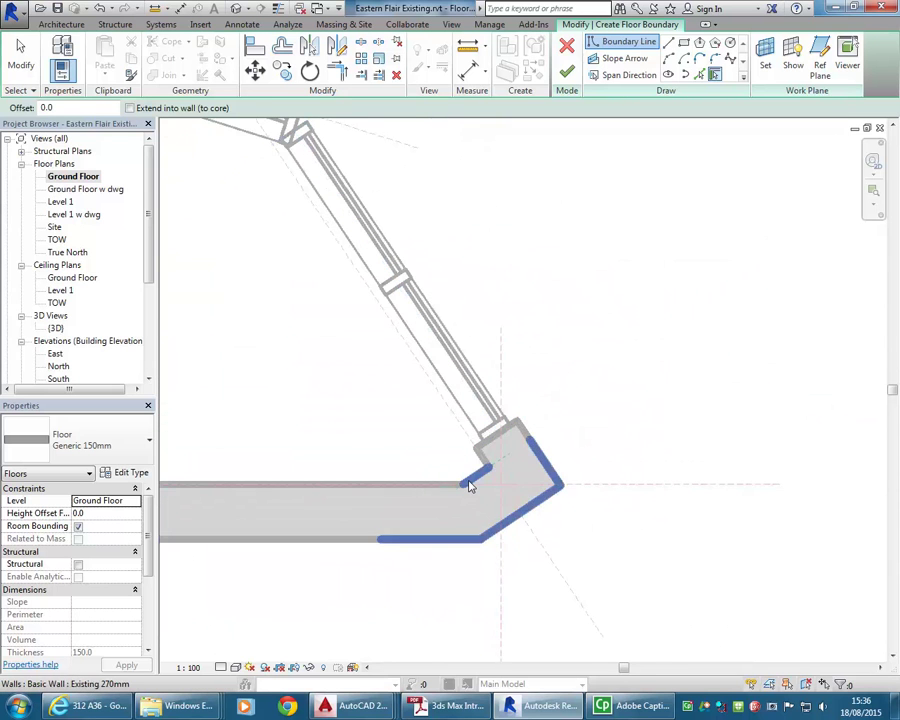
left_click(473, 485)
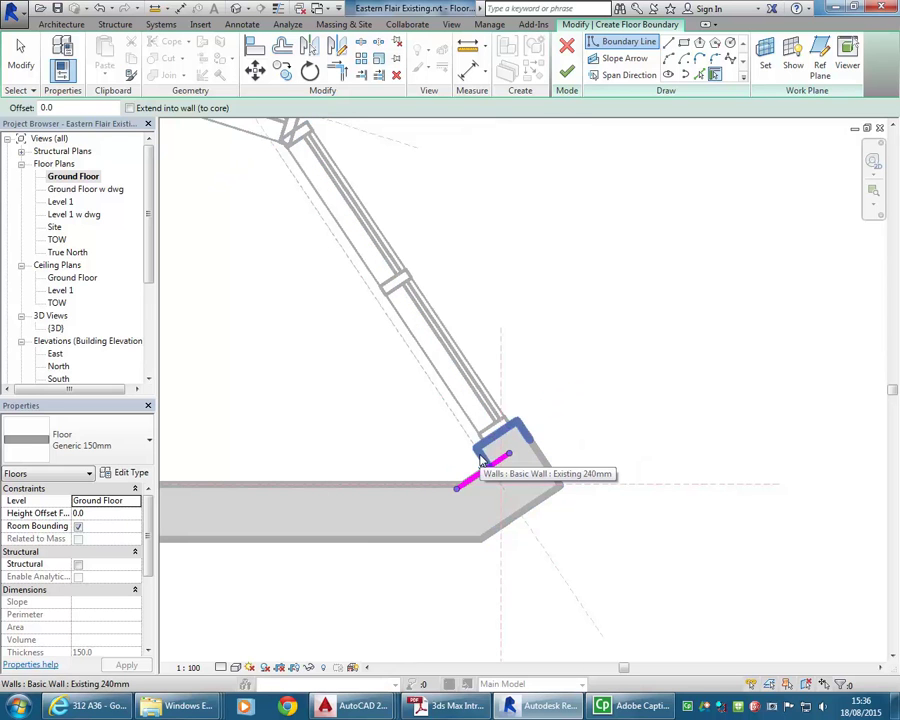
scroll(568, 452, "down", 6)
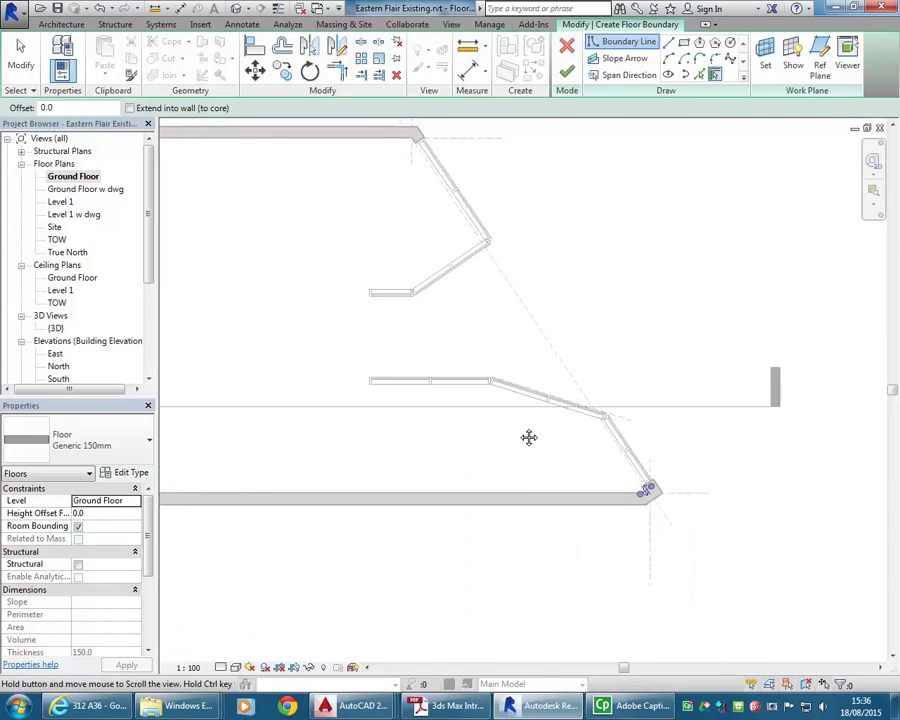
scroll(464, 364, "up", 3)
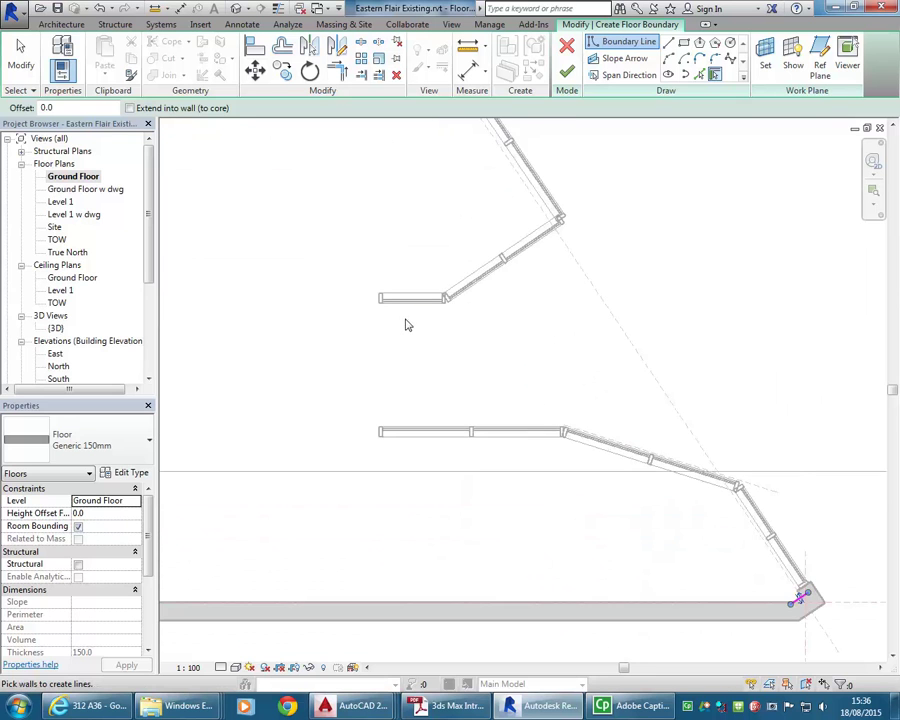
scroll(399, 403, "down", 2)
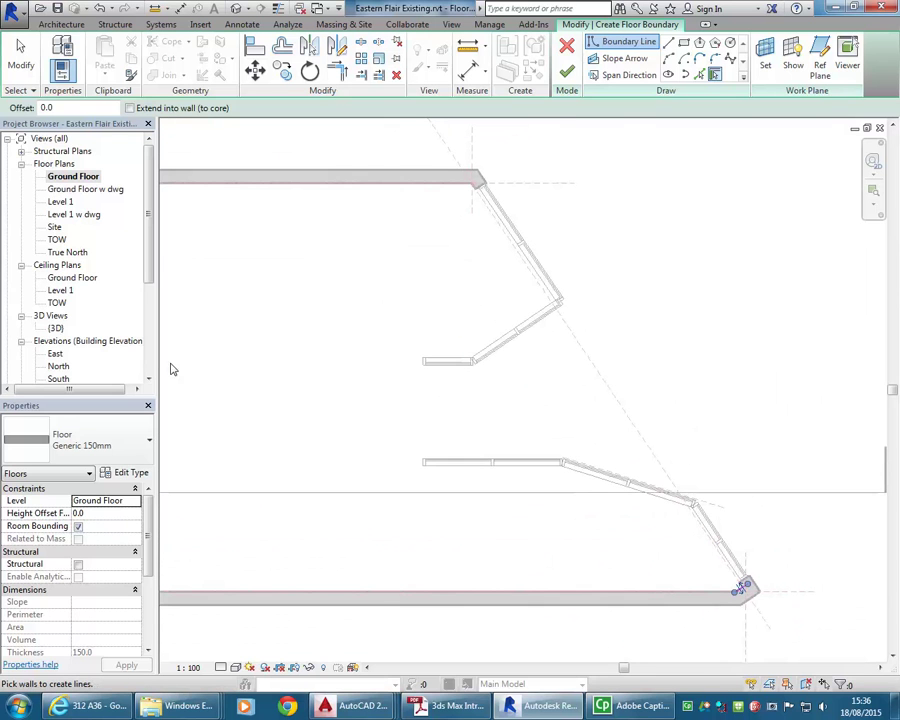
- End the wall picking and show the view properties of the Ground Floor plan instead of the floor's
left_click(93, 445)
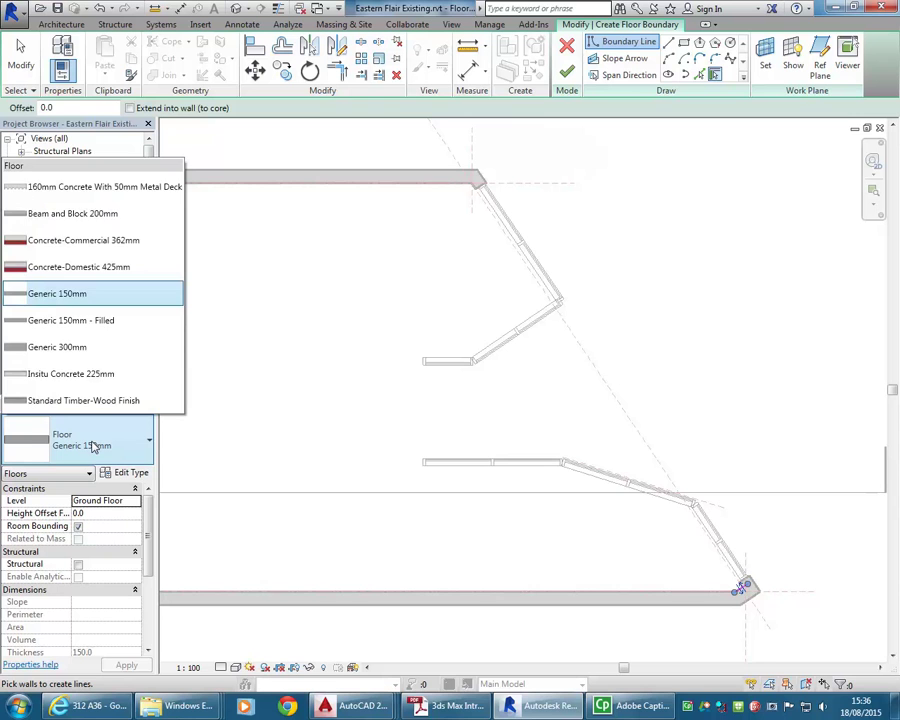
left_click(93, 446)
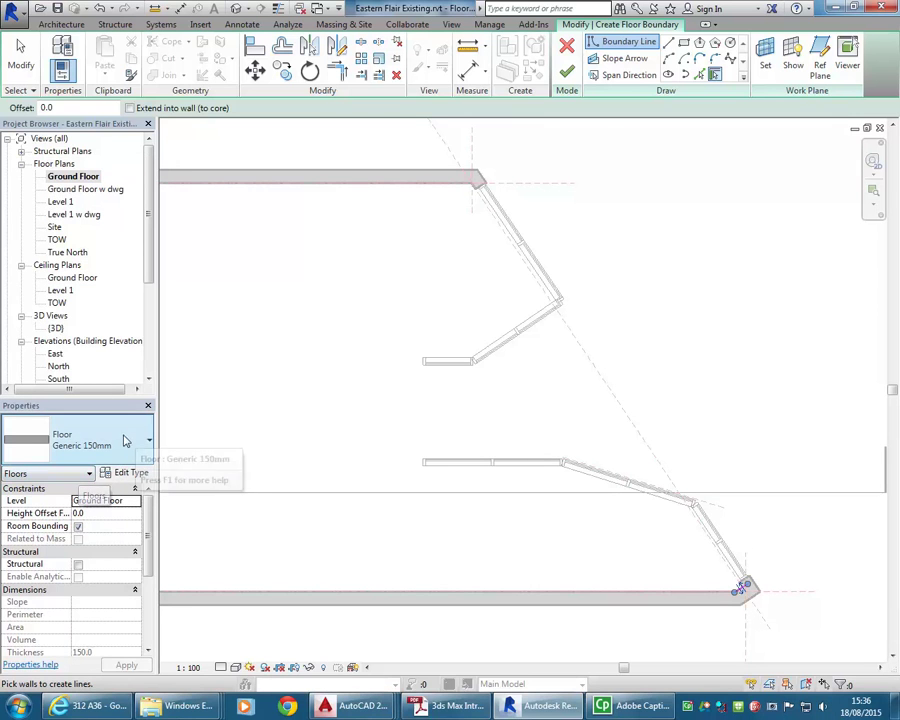
right_click(267, 259)
right_click(296, 268)
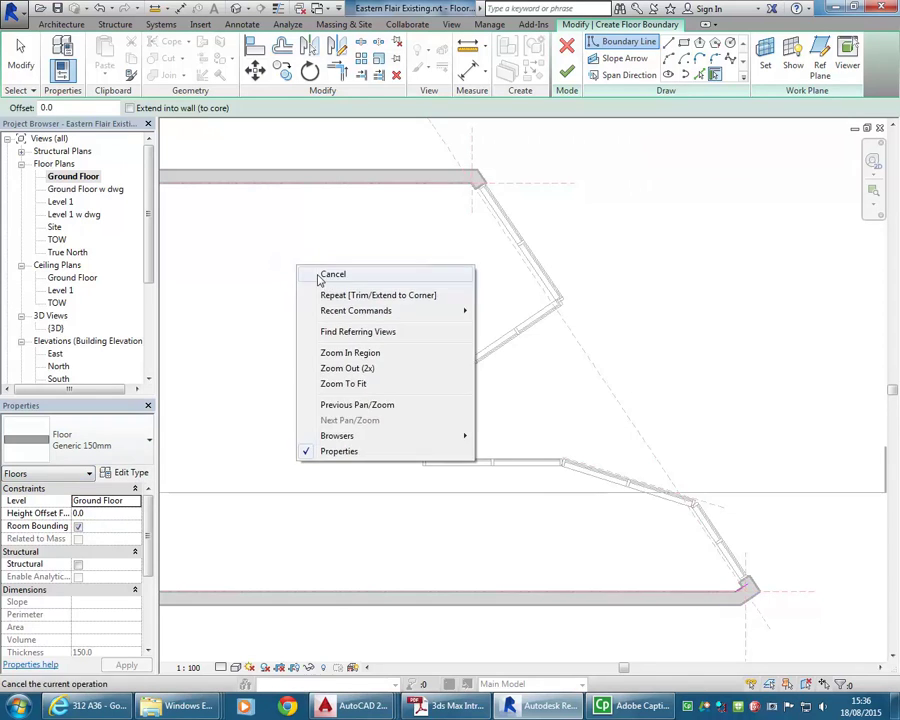
left_click(325, 271)
scroll(283, 328, "down", 2)
scroll(318, 320, "down", 1)
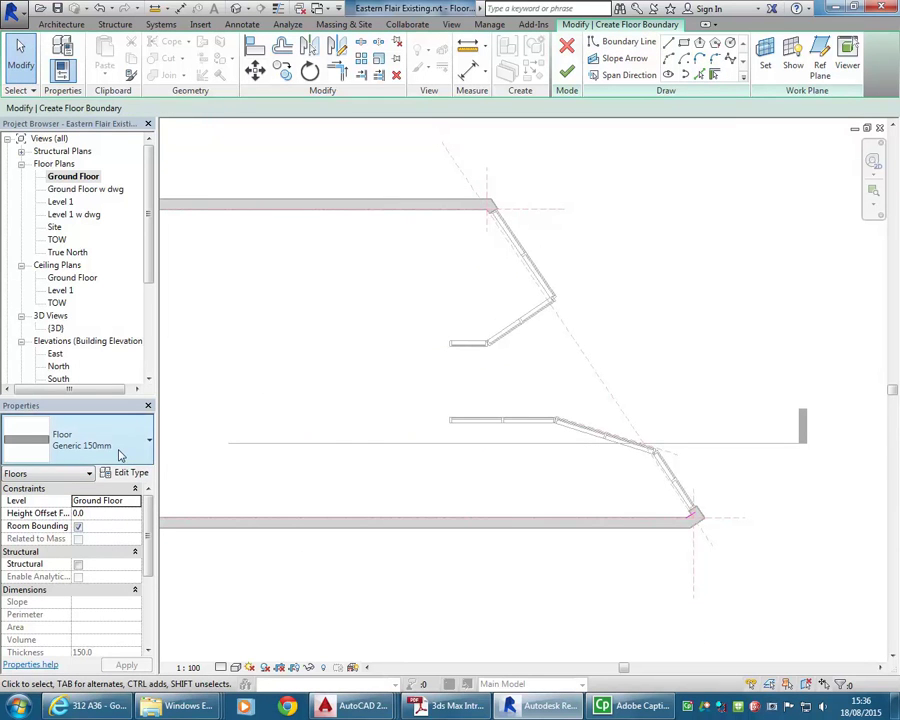
mouse_move(149, 523)
left_mouse_down()
mouse_move(141, 583)
mouse_move(146, 544)
left_mouse_up()
left_click(112, 454)
left_click(73, 476)
left_click(73, 476)
left_click(61, 499)
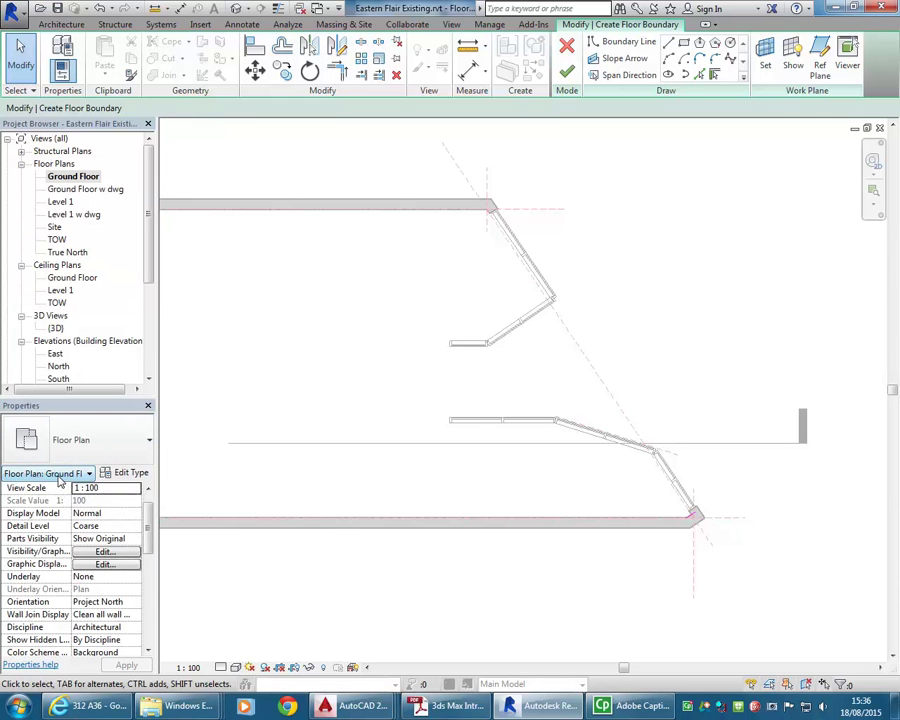
left_click(60, 474)
left_click(40, 499)
- Set the Bottom and View Depth of the Ground Floor plan's view range to Unlimited and apply it
left_click_drag(149, 517, 150, 627)
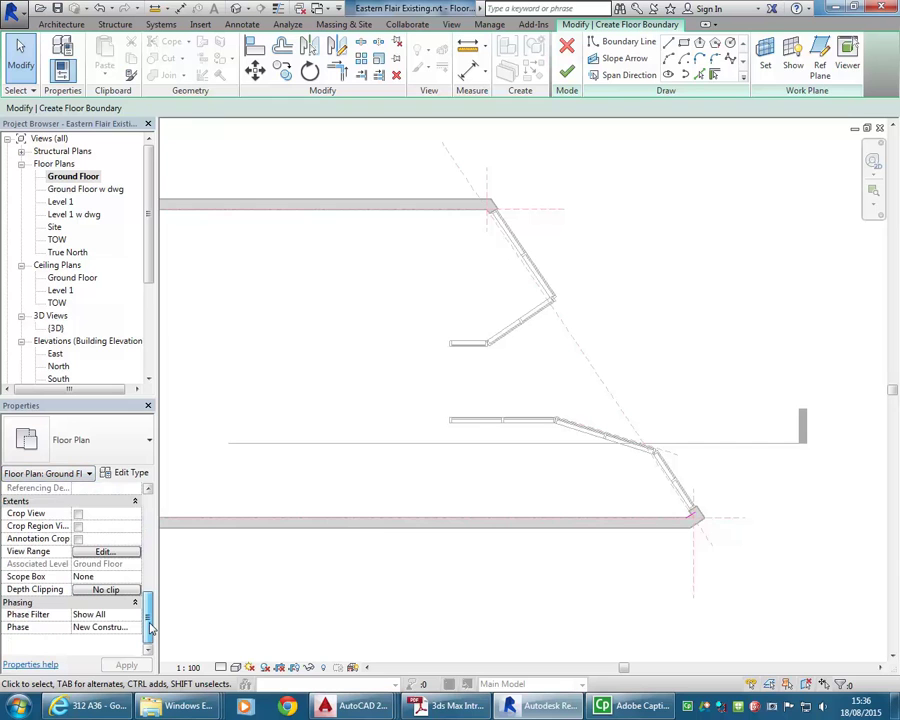
left_click(99, 553)
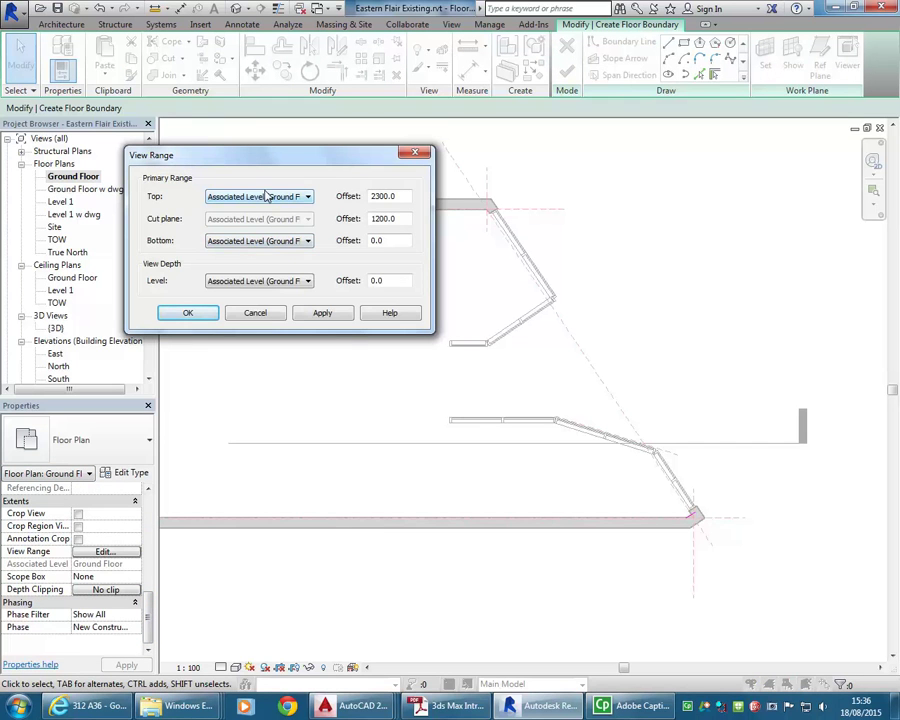
left_click(268, 243)
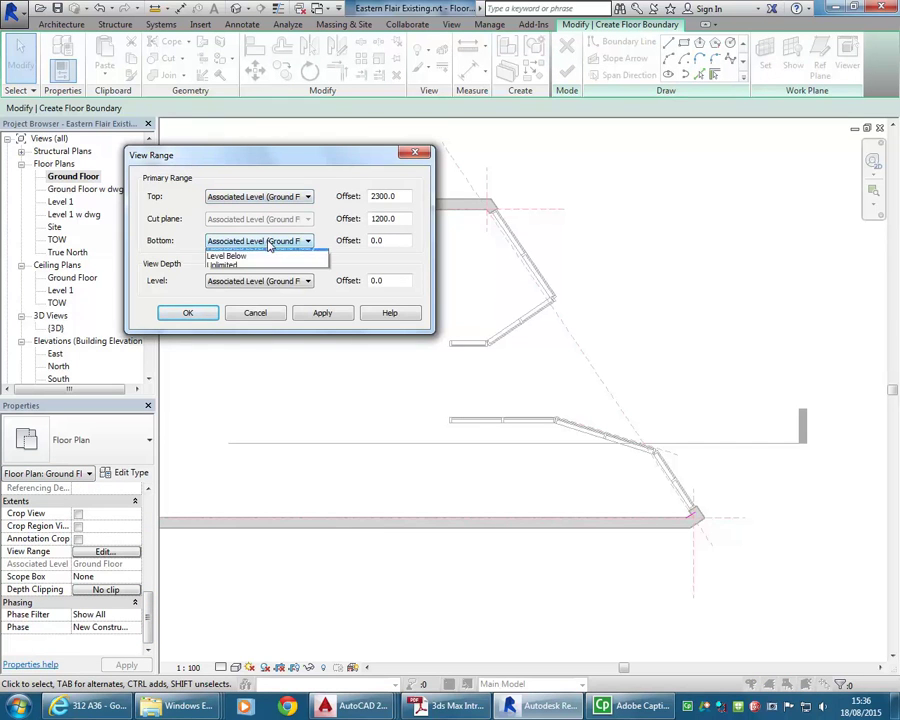
left_click(236, 273)
left_click(258, 282)
left_click(228, 310)
left_click(187, 315)
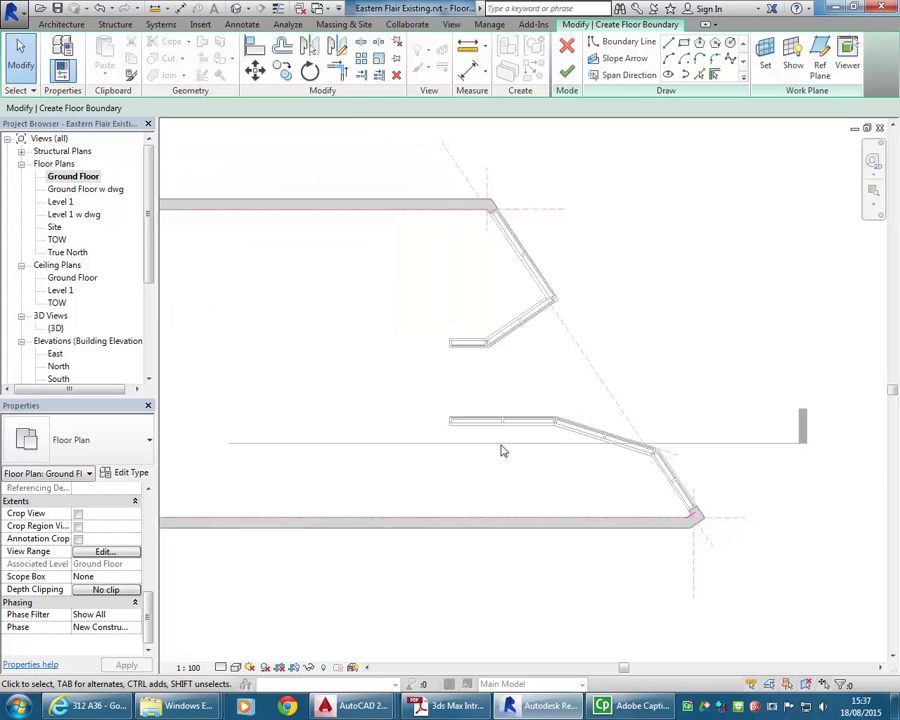
- Add floor boundary lines by picking the three storefront walls on the lower side of the shop entrance
scroll(460, 279, "up", 5)
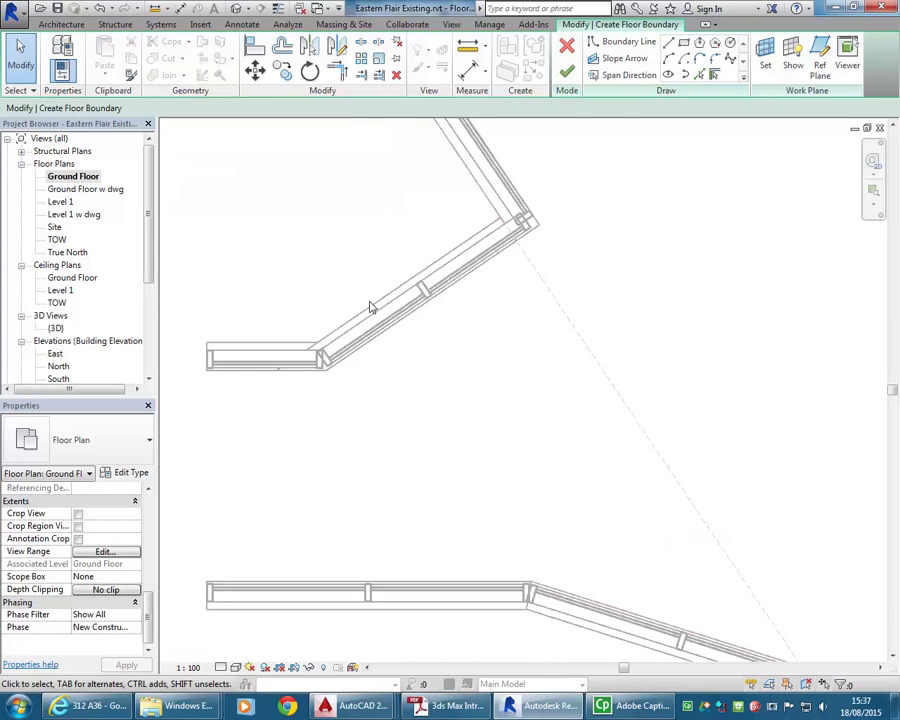
left_click(715, 76)
scroll(623, 346, "down", 2)
middle_click_drag(623, 346, 522, 233)
middle_click_drag(661, 461, 604, 410)
scroll(605, 420, "up", 5)
left_click(671, 509)
left_click(476, 316)
scroll(395, 352, "down", 3)
middle_click_drag(395, 352, 474, 384)
left_click(476, 372)
- Add floor boundary lines by picking the three storefront walls on the upper side of the shop entrance
middle_click_drag(423, 281, 413, 434)
scroll(413, 434, "down", 2)
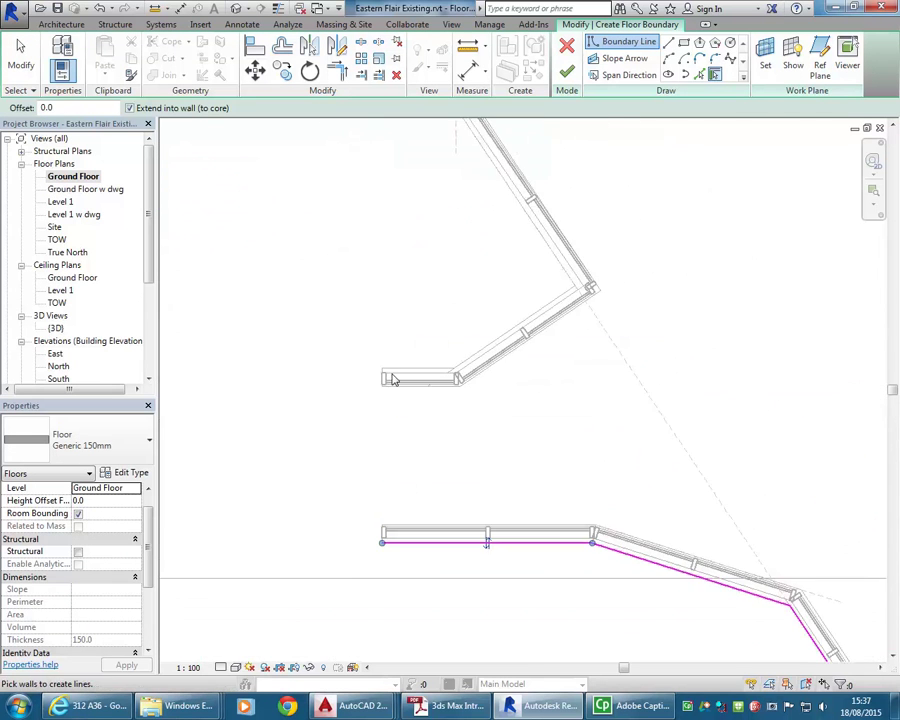
scroll(418, 302, "up", 4)
left_click(410, 451)
left_click(550, 416)
scroll(516, 292, "down", 1)
middle_click_drag(516, 292, 476, 404)
scroll(476, 404, "up", 1)
left_click(618, 370)
scroll(355, 282, "down", 2)
- Extend the long lower boundary line to a corner with the short angled line at the lower pier
middle_click_drag(355, 294, 433, 427)
scroll(400, 315, "up", 2)
scroll(378, 282, "down", 5)
mouse_move(467, 315)
middle_mouse_down()
mouse_move(434, 368)
mouse_move(723, 320)
middle_mouse_up()
scroll(514, 338, "down", 2)
mouse_move(486, 342)
middle_mouse_down()
mouse_move(621, 328)
mouse_move(536, 331)
middle_mouse_up()
scroll(566, 351, "up", 1)
key("t")
key("r")
scroll(368, 373, "up", 2)
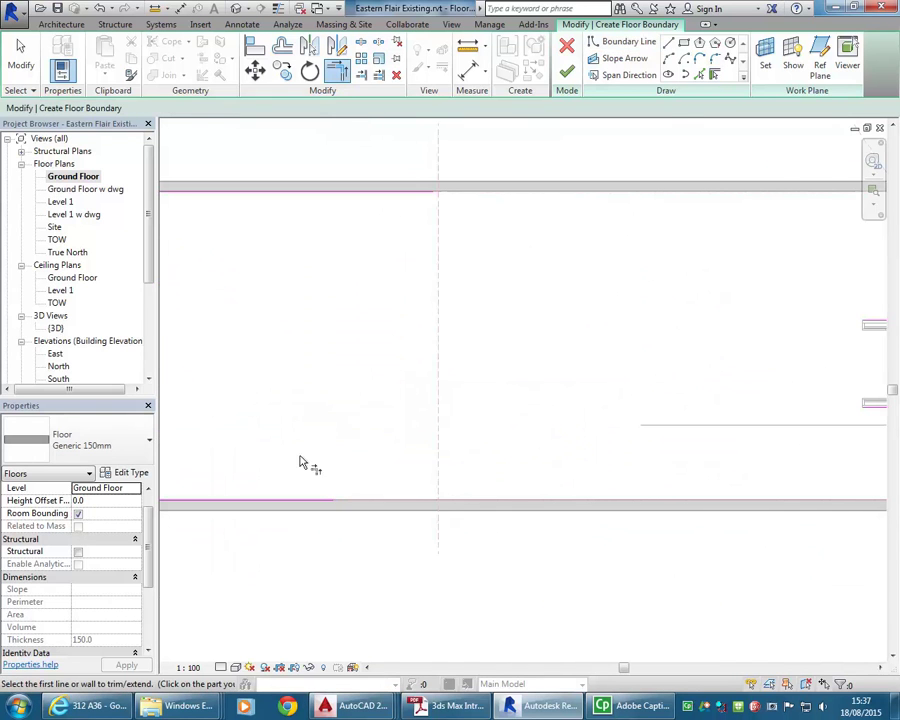
left_click(305, 501)
middle_click_drag(655, 421, 366, 380)
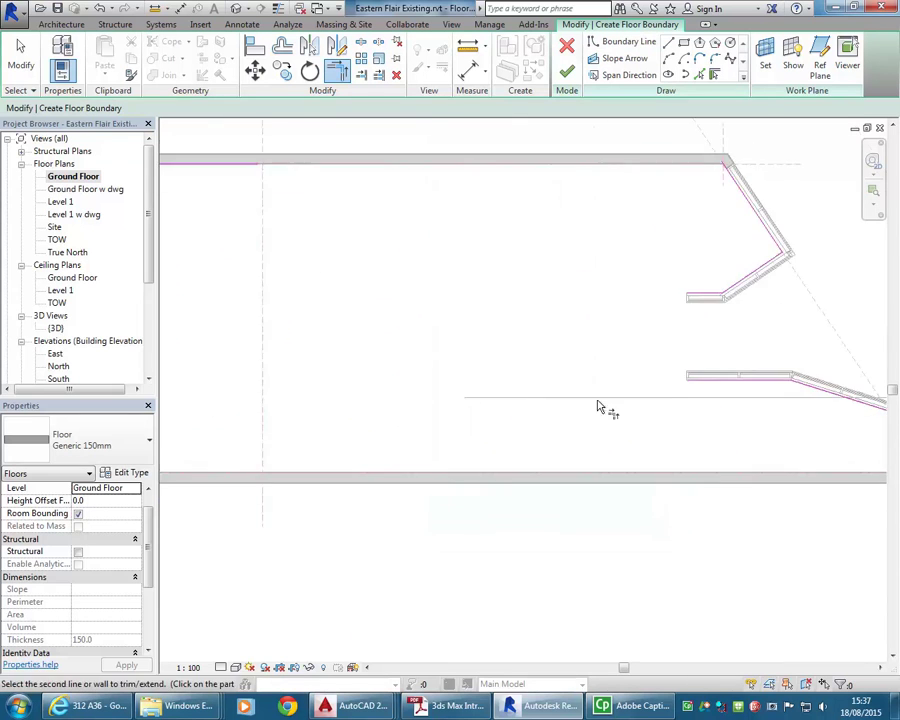
middle_click_drag(755, 413, 406, 352)
scroll(460, 386, "up", 3)
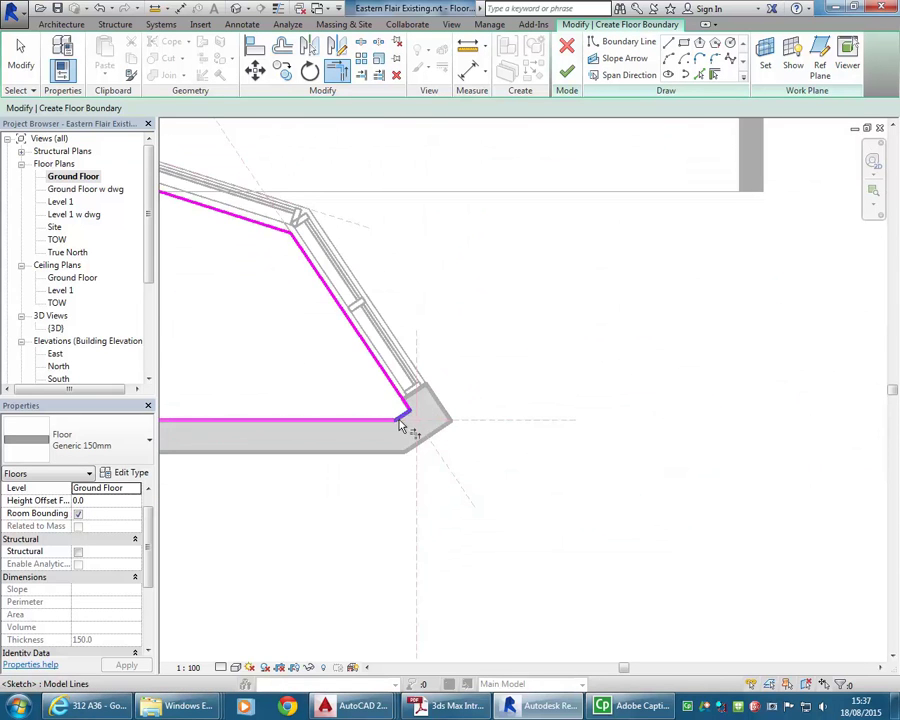
scroll(400, 423, "down", 2)
- Extend the long upper boundary line to a corner with the diagonal storefront line at the upper street corner
middle_click_drag(400, 423, 841, 367)
scroll(536, 370, "up", 3)
left_click(611, 383)
scroll(557, 362, "down", 4)
scroll(569, 330, "up", 1)
middle_click_drag(290, 335, 460, 352)
scroll(305, 326, "up", 2)
scroll(250, 360, "up", 1)
left_click(348, 372)
scroll(368, 370, "down", 3)
middle_click_drag(375, 368, 351, 265)
scroll(500, 390, "down", 1)
- Add a boundary line from the inner end edge of the upper entrance storefront
middle_click_drag(524, 352, 400, 258)
middle_click_drag(654, 329, 449, 313)
scroll(547, 359, "up", 6)
middle_click_drag(496, 362, 373, 378)
scroll(392, 374, "up", 1)
scroll(440, 368, "up", 1)
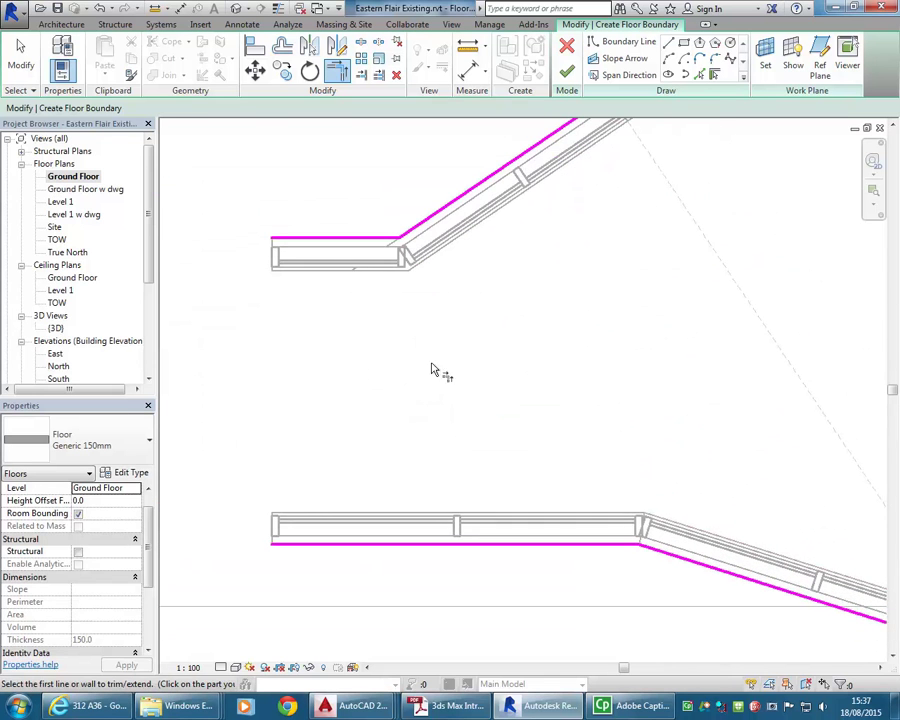
left_click(703, 76)
scroll(259, 249, "up", 2)
scroll(333, 257, "up", 2)
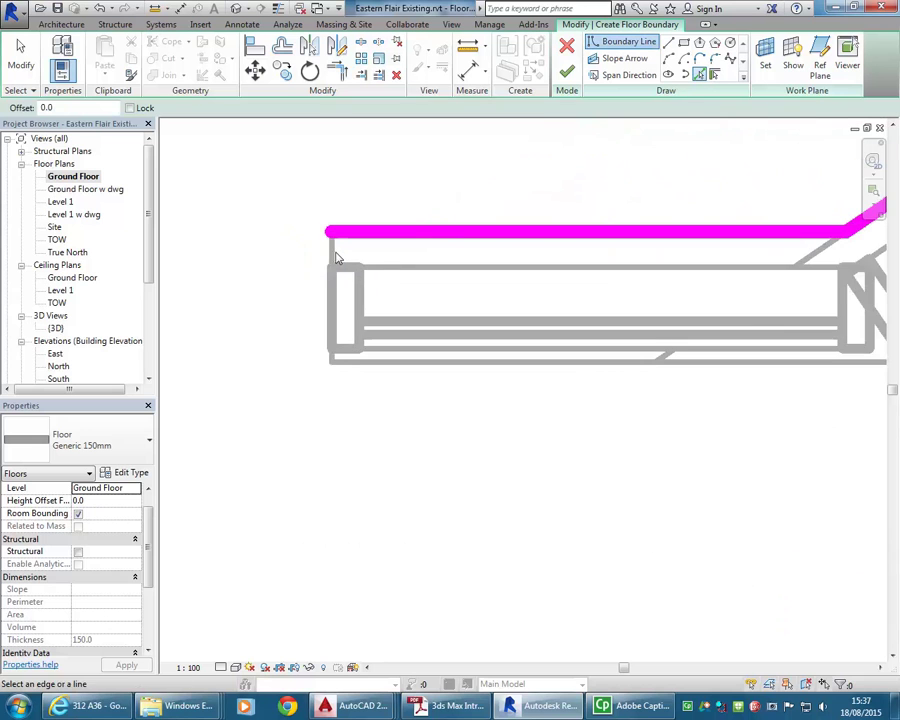
left_click(334, 258)
scroll(354, 366, "down", 4)
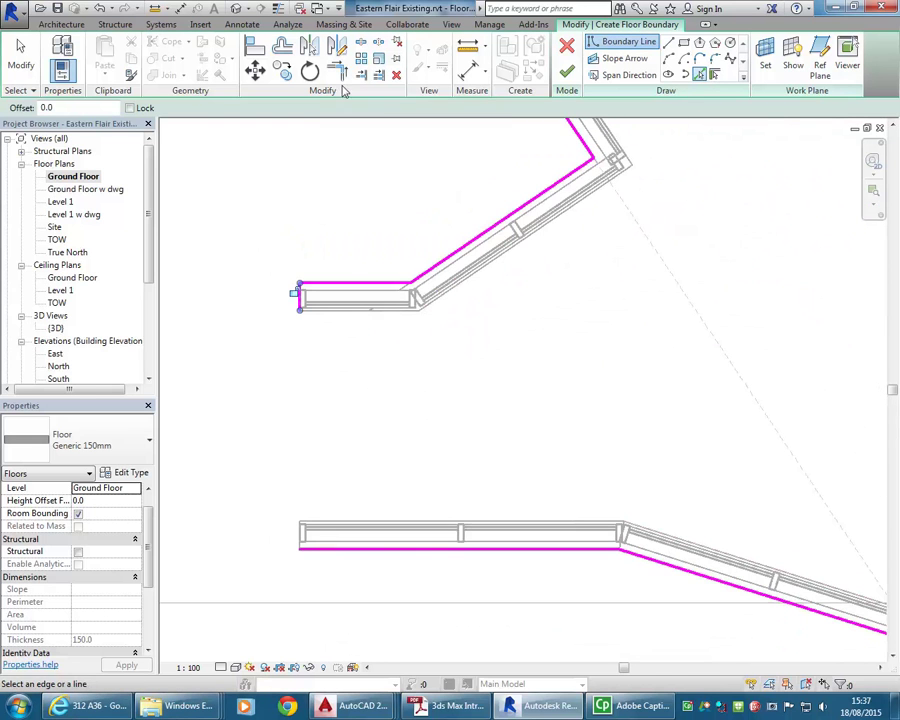
- Extend the short end line across the shop entrance to a corner with the lower storefront boundary line
key("Escape")
left_click(300, 298)
left_click(342, 546)
scroll(332, 350, "down", 3)
scroll(455, 349, "down", 2)
scroll(454, 342, "down", 2)
middle_click_drag(236, 337, 552, 326)
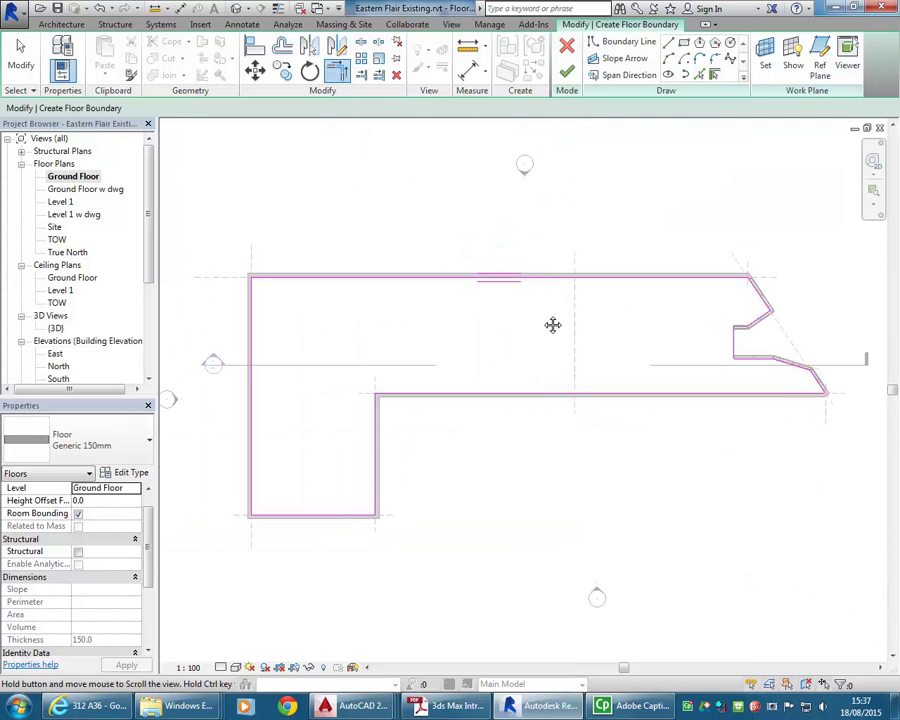
- Finish the ground floor slab and join its geometry with the overlapping walls, cutting out the shared volume
left_click(566, 74)
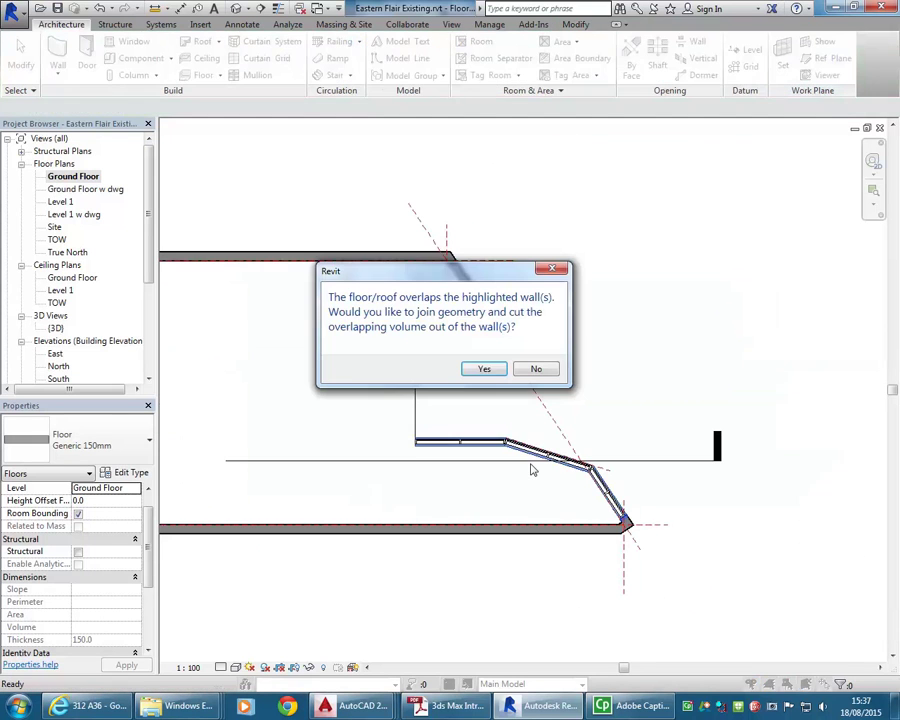
left_click(484, 370)
left_click(455, 440)
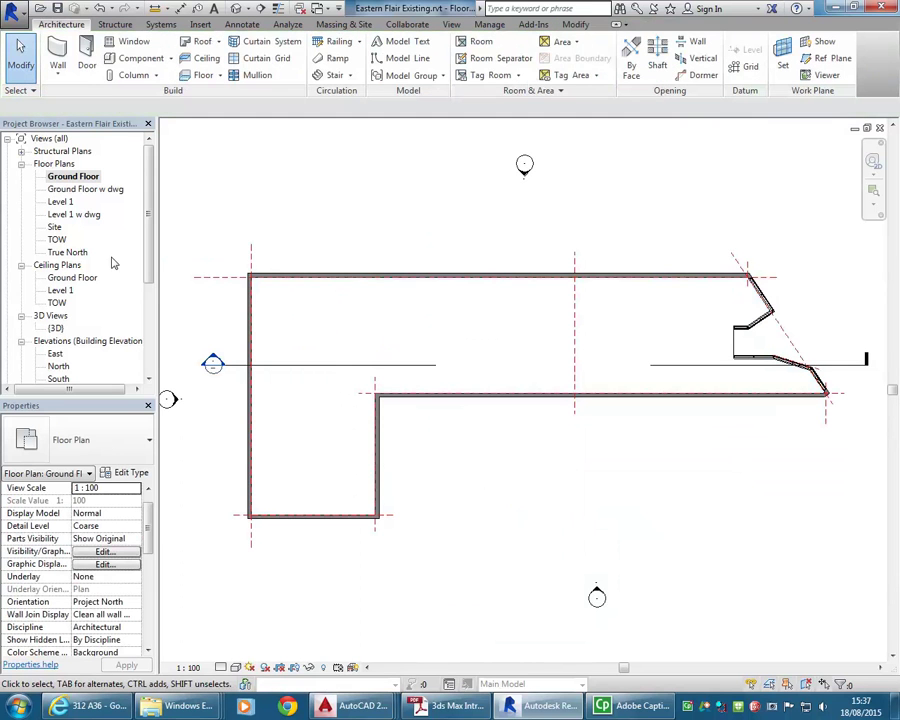
- Start a Generic 150mm floor in the Level 1 plan with boundary lines along the upper, diagonal street and lower walls
double_click(62, 202)
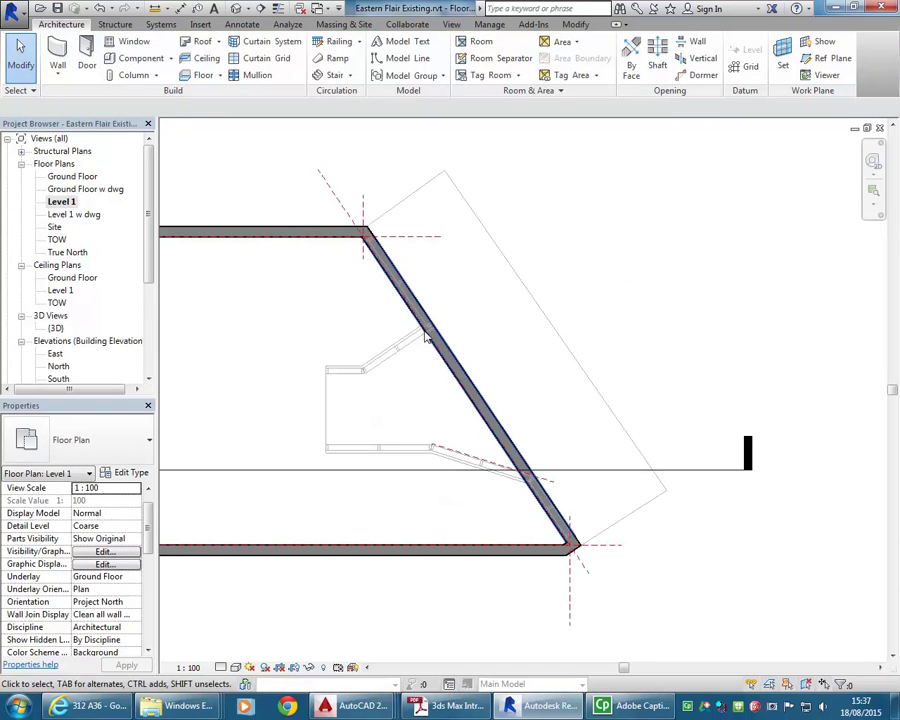
scroll(490, 360, "up", 2)
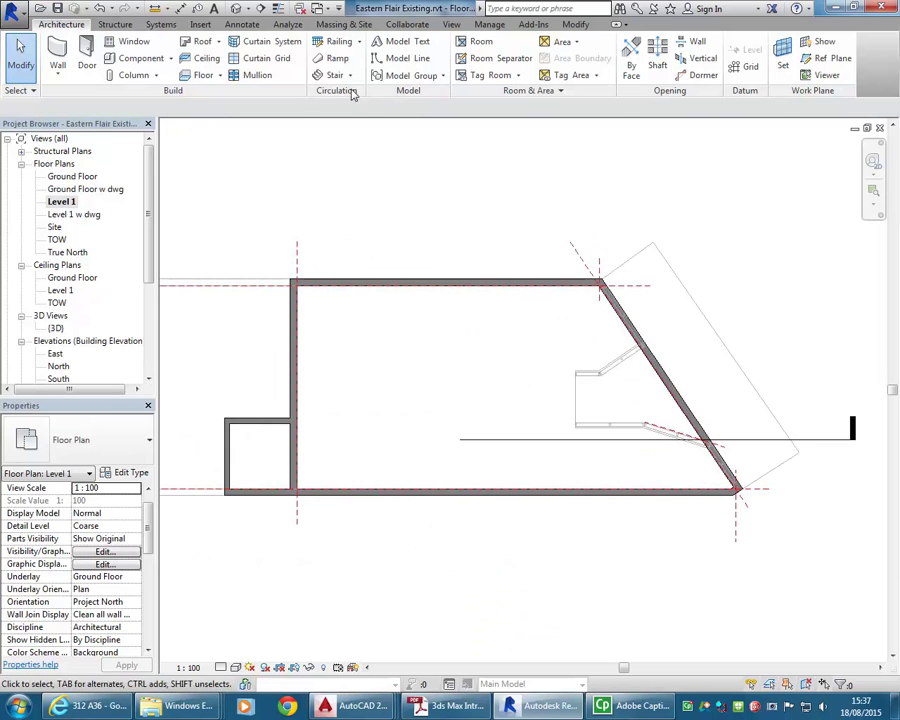
left_click(197, 78)
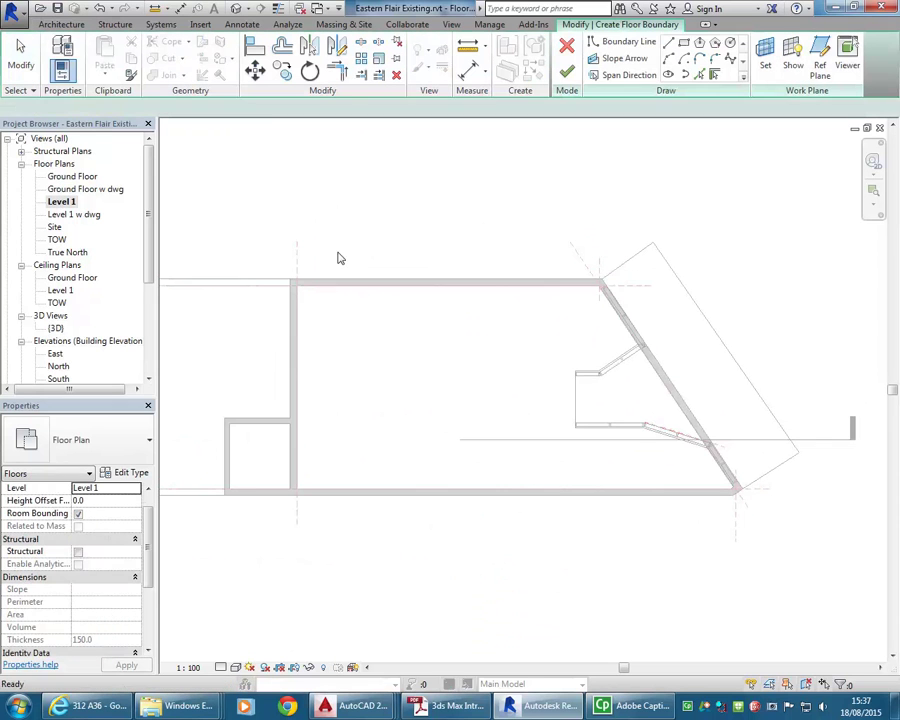
left_click(625, 330)
scroll(752, 487, "up", 5)
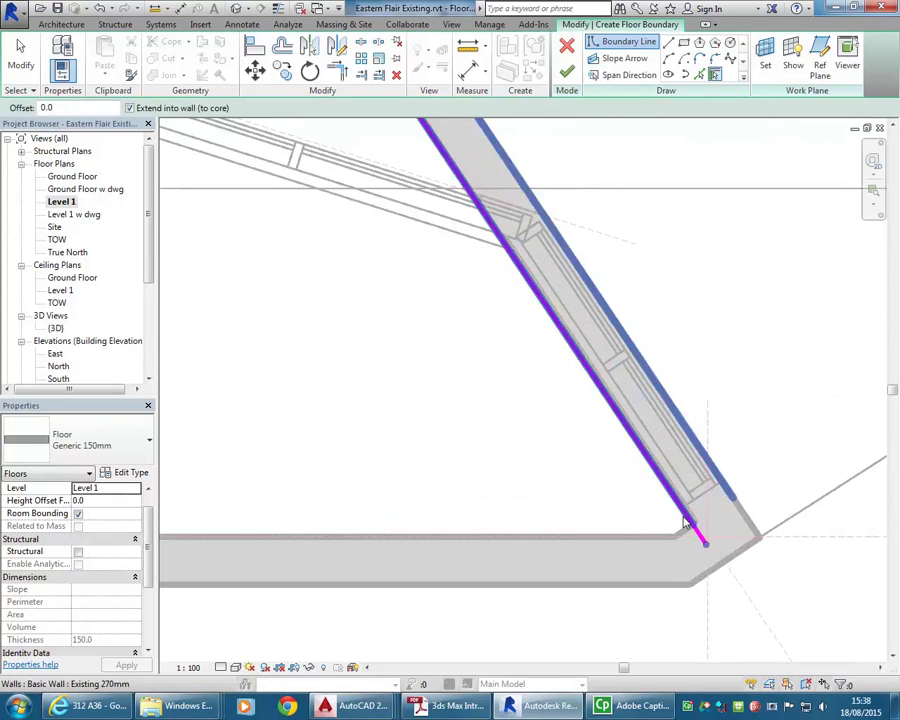
left_click(588, 542)
scroll(486, 452, "down", 5)
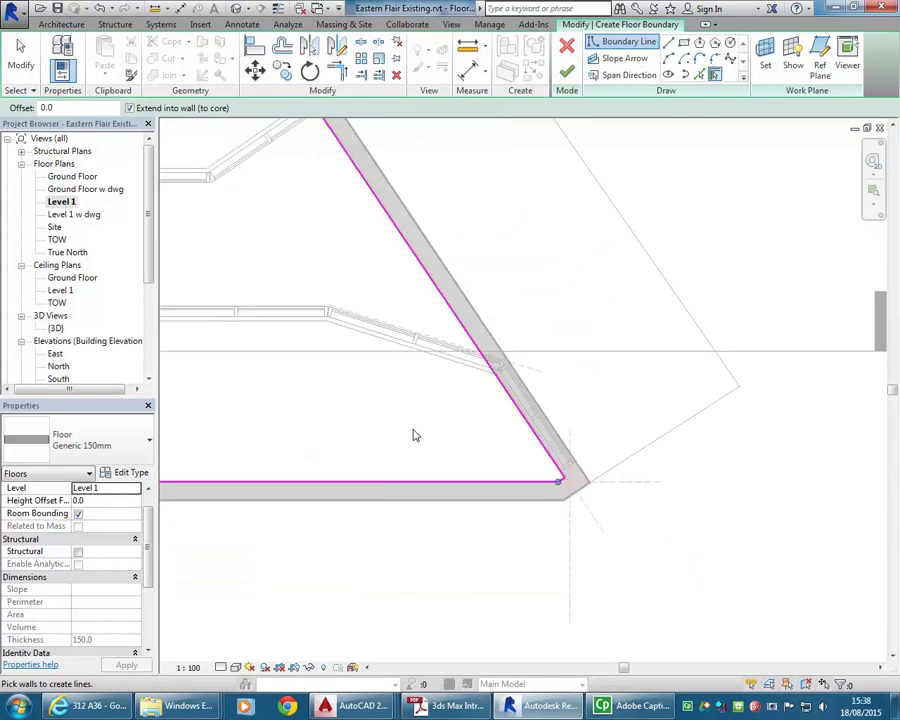
- Add floor boundary lines from the small projecting room's end and upper walls and from the main room's rear wall
scroll(470, 450, "up", 6)
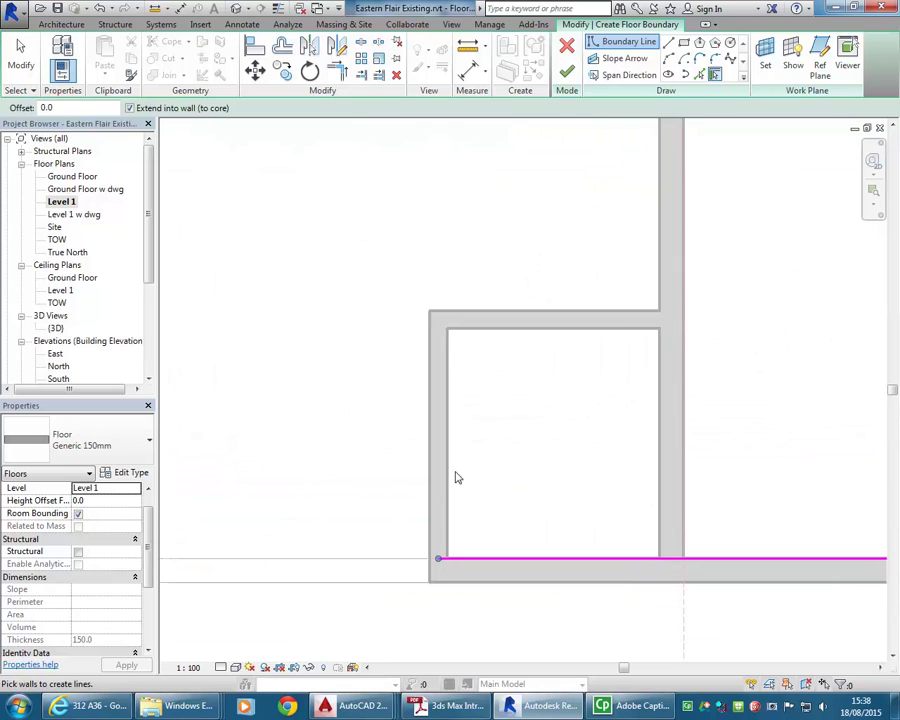
left_click(458, 464)
left_click(531, 338)
scroll(544, 356, "down", 3)
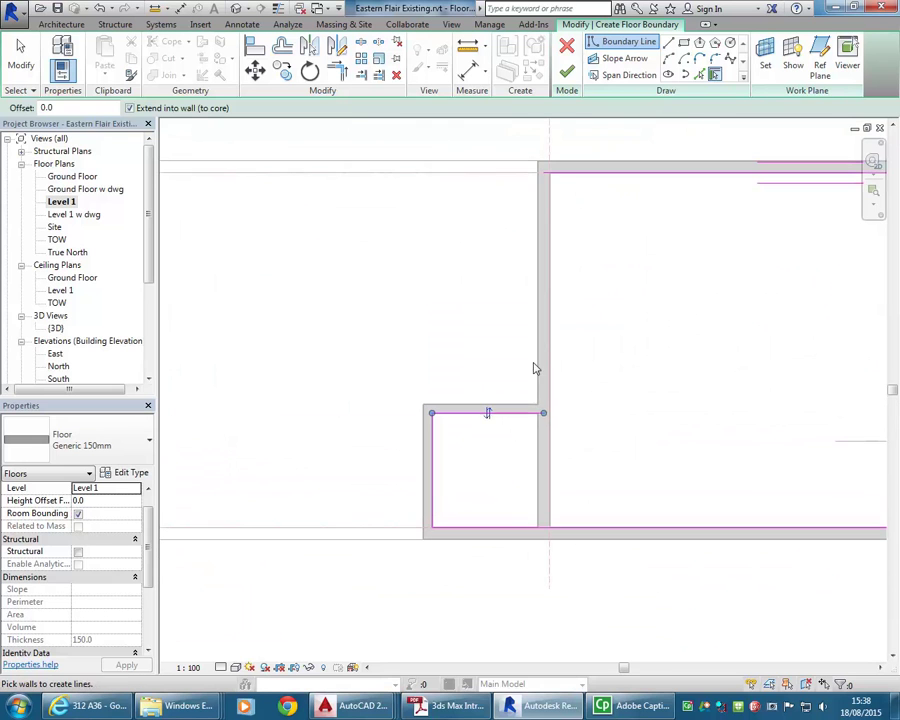
left_click(558, 353)
- Trim the small projecting room's upper boundary line and the main room's rear boundary line to a corner, closing the floor outline
key("t")
key("r")
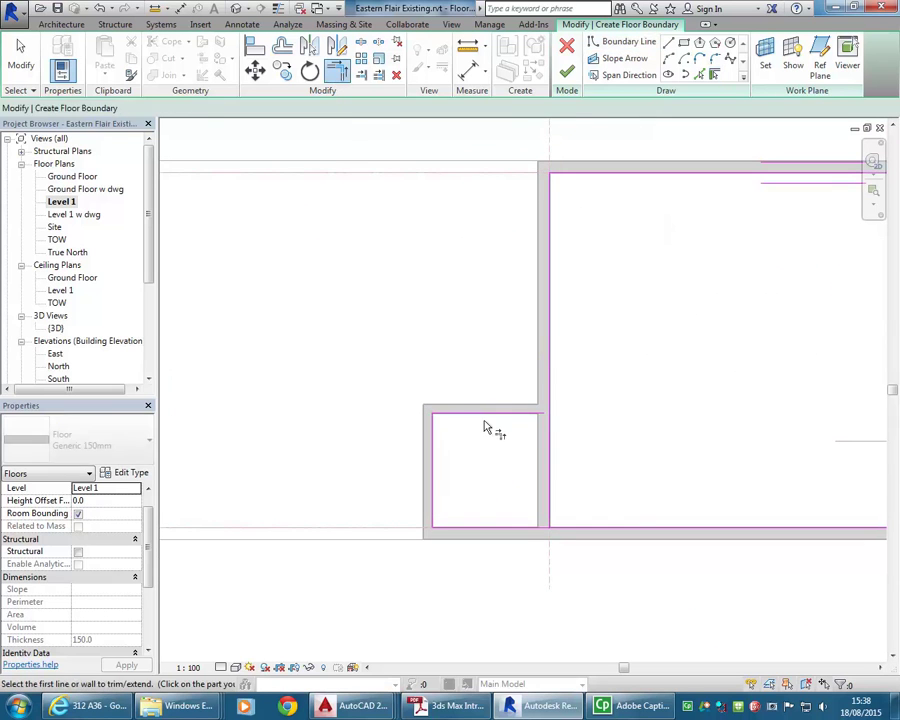
left_click(496, 414)
left_click(551, 378)
scroll(592, 430, "down", 2)
middle_click_drag(514, 461, 325, 469)
middle_click_drag(745, 455, 745, 455)
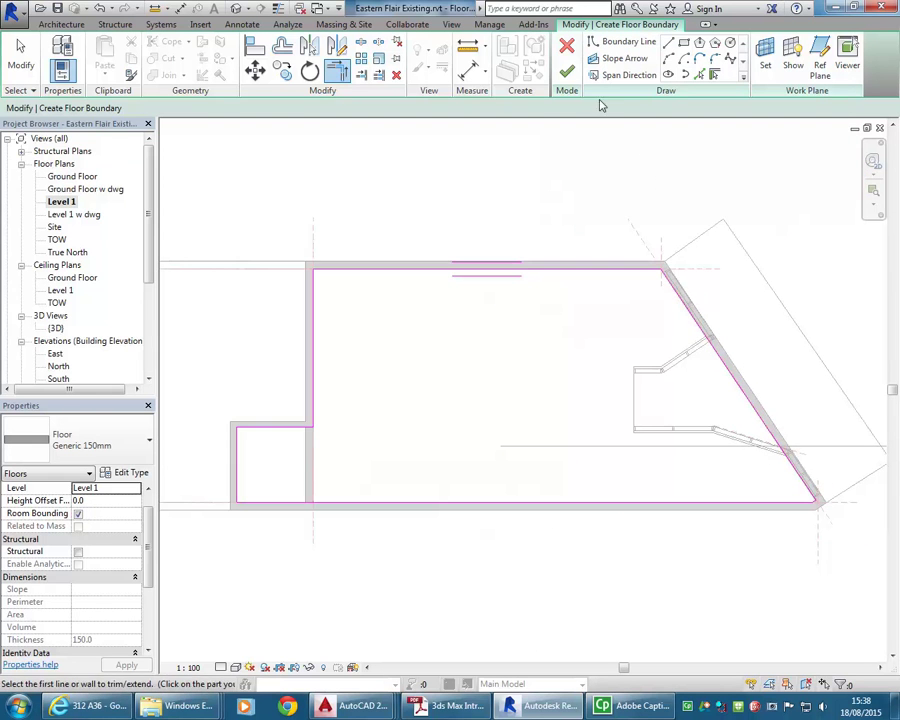
- Finish the Level 1 floor without attaching the walls to its bottom, and join its geometry with the overlapping walls, cutting out the shared volume
left_click(567, 71)
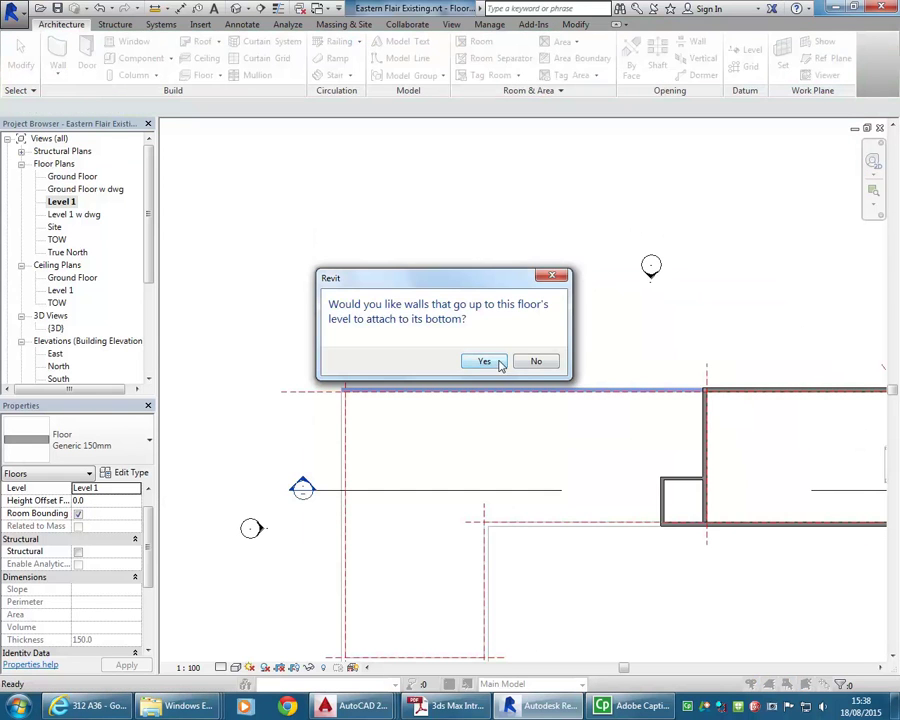
left_click_drag(474, 279, 419, 229)
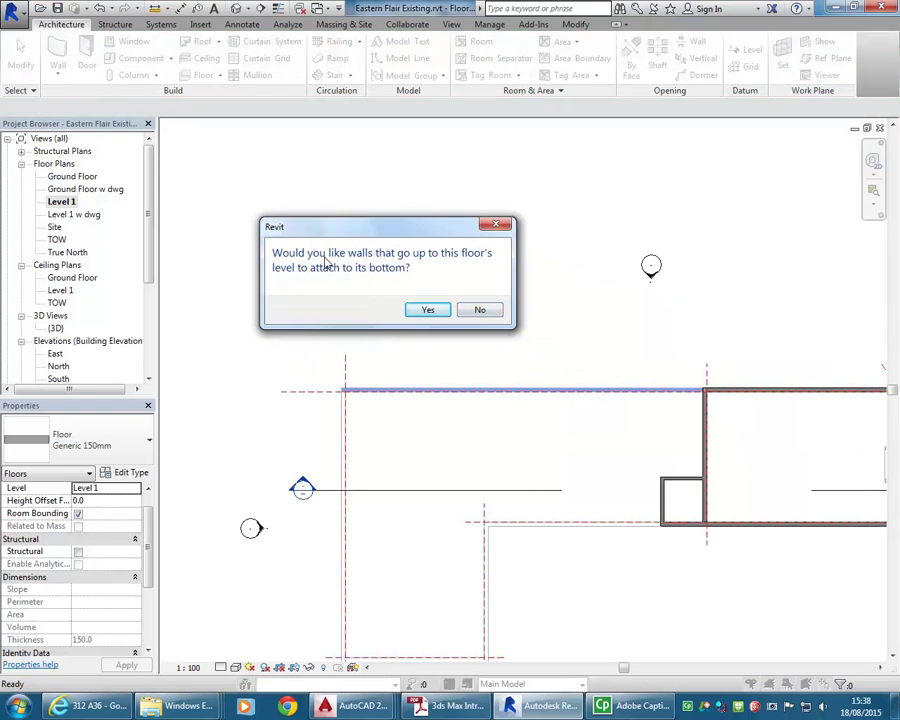
left_click(480, 311)
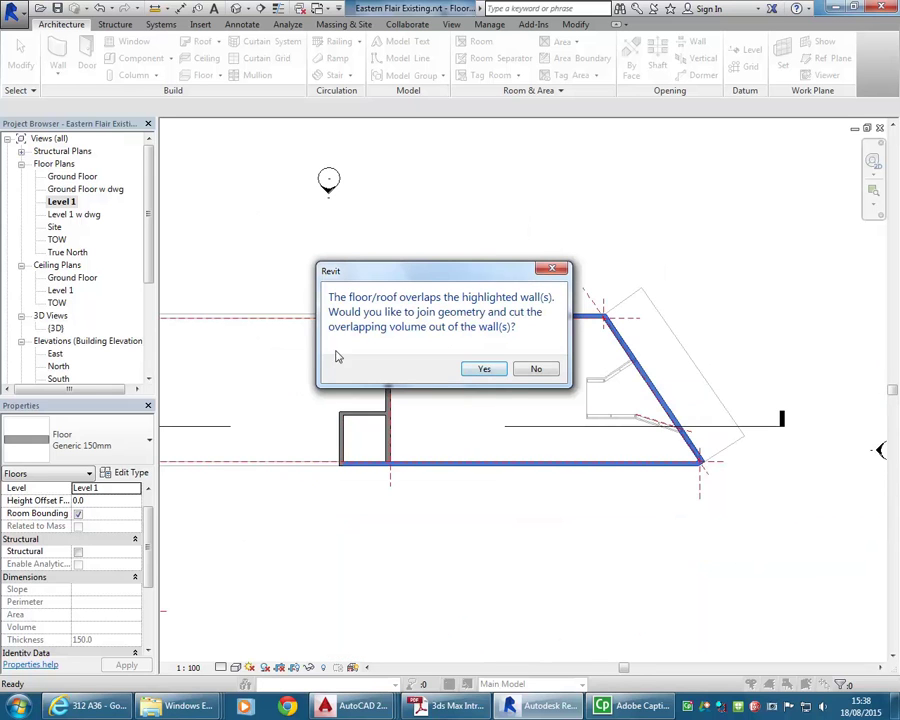
left_click(482, 371)
left_click(450, 221)
- Open the default 3D view in shaded display and examine the canopy, storefront and floor slab edge at the recessed shop entrance
scroll(442, 287, "down", 5)
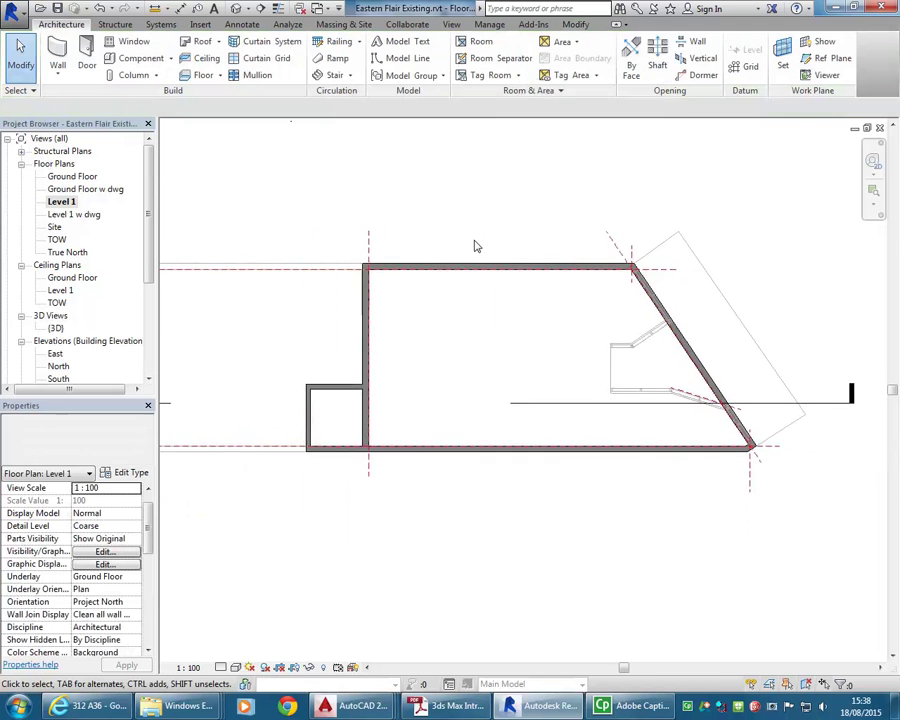
middle_click_drag(462, 357, 553, 372)
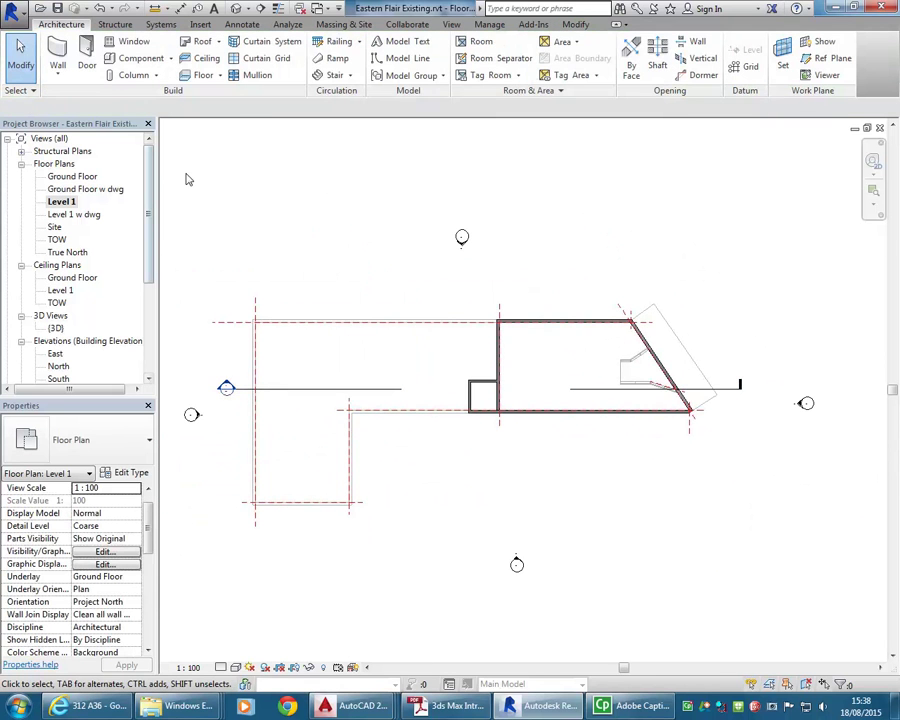
left_click(236, 8)
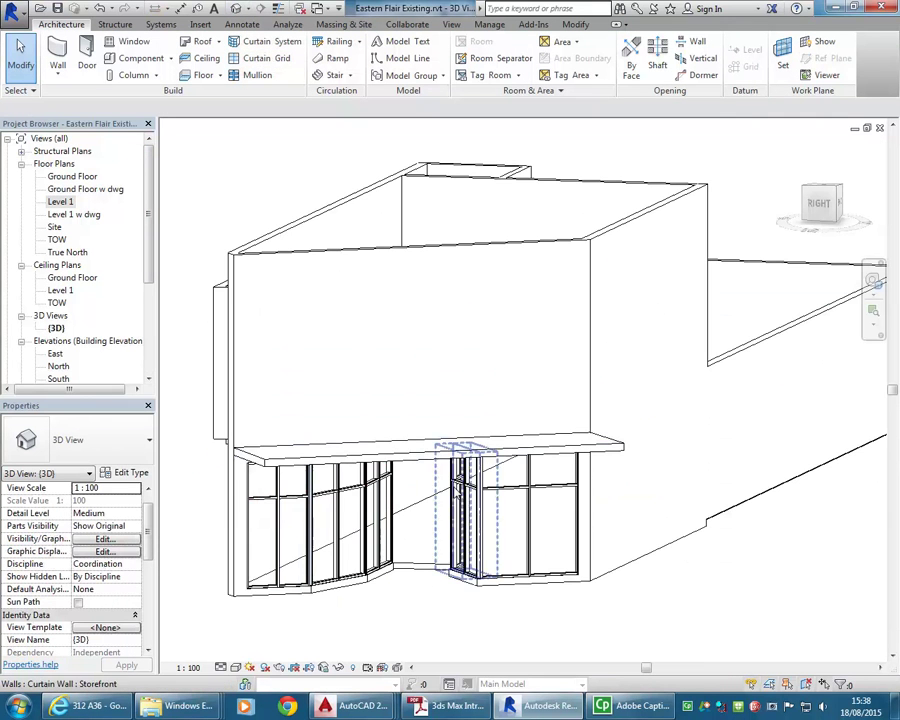
mouse_move(428, 506)
middle_mouse_down("shift")
mouse_move(488, 424)
mouse_move(622, 560)
mouse_move(625, 428)
mouse_move(739, 446)
mouse_move(749, 382)
mouse_move(787, 288)
mouse_move(679, 340)
mouse_move(416, 428)
mouse_move(392, 422)
middle_mouse_up("shift")
middle_click_drag(460, 467, 328, 400, "shift")
scroll(410, 522, "up", 1)
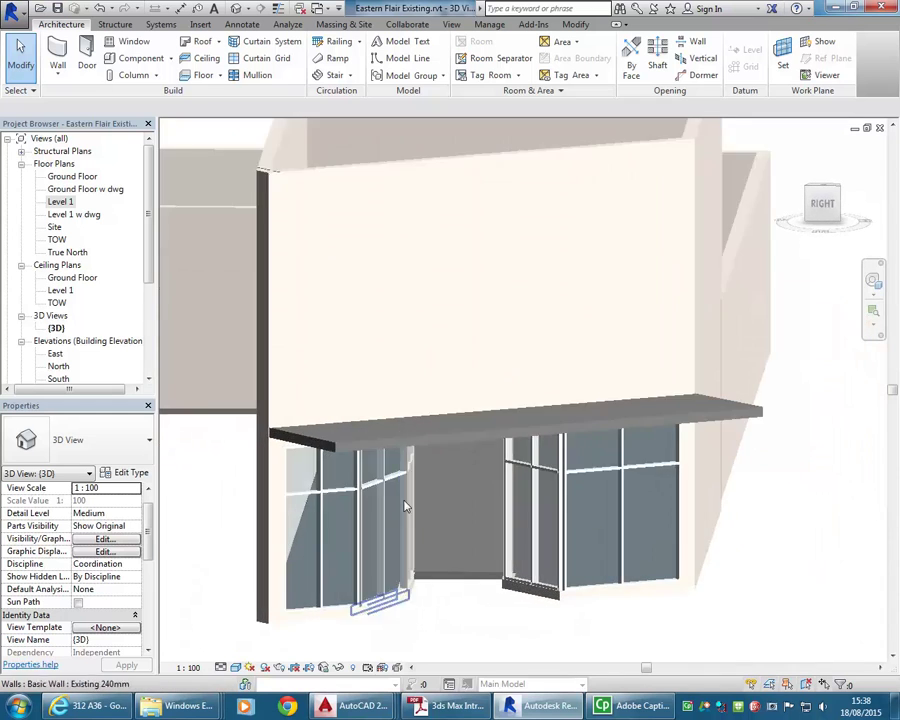
middle_click_drag(432, 560, 381, 533)
scroll(380, 538, "up", 2)
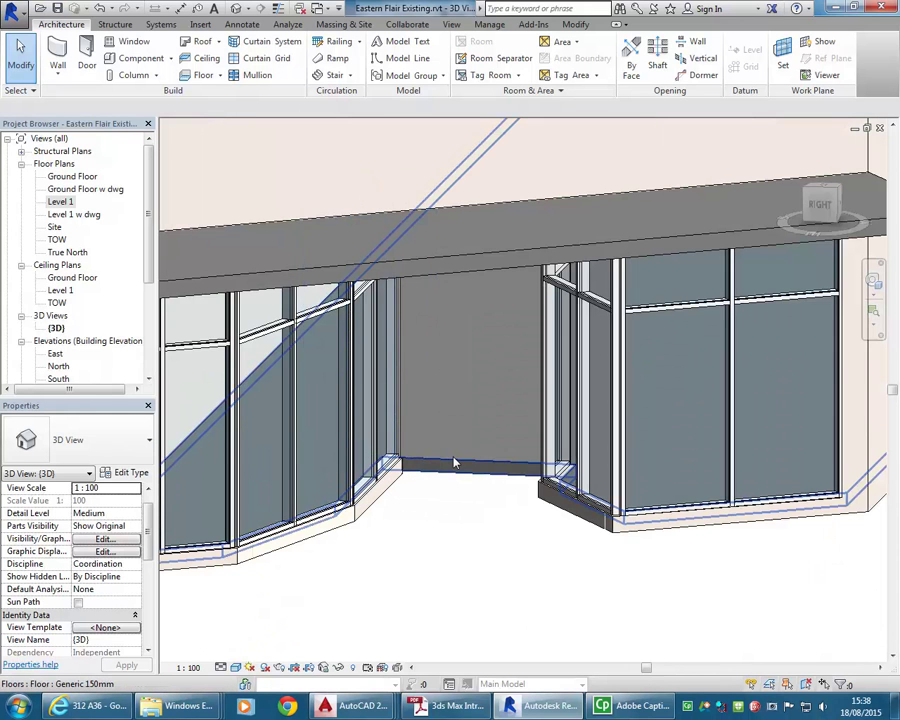
scroll(454, 463, "down", 3)
middle_click_drag(436, 480, 377, 510, "shift")
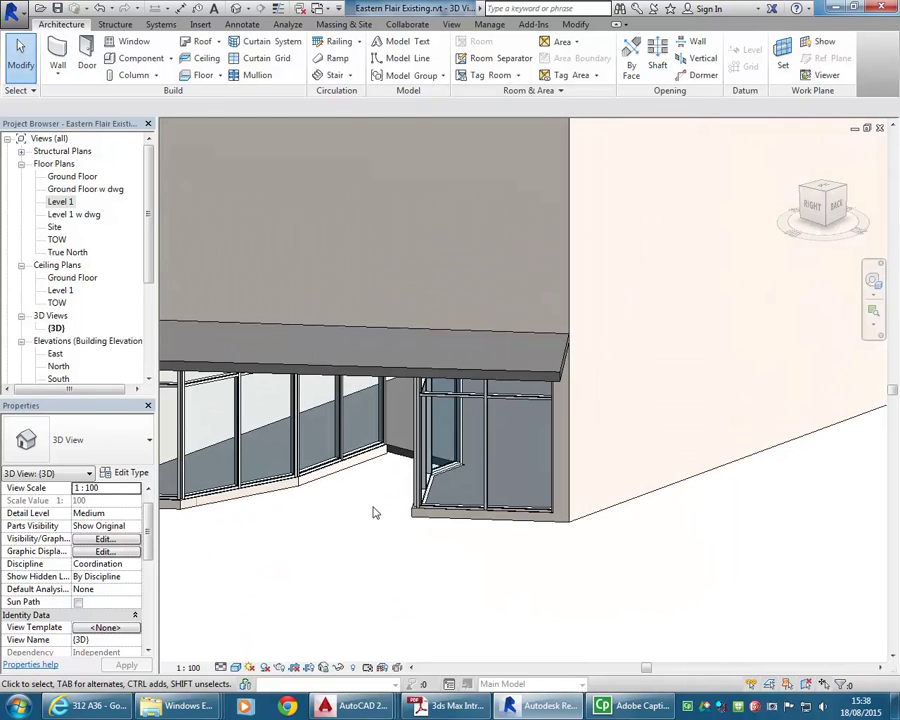